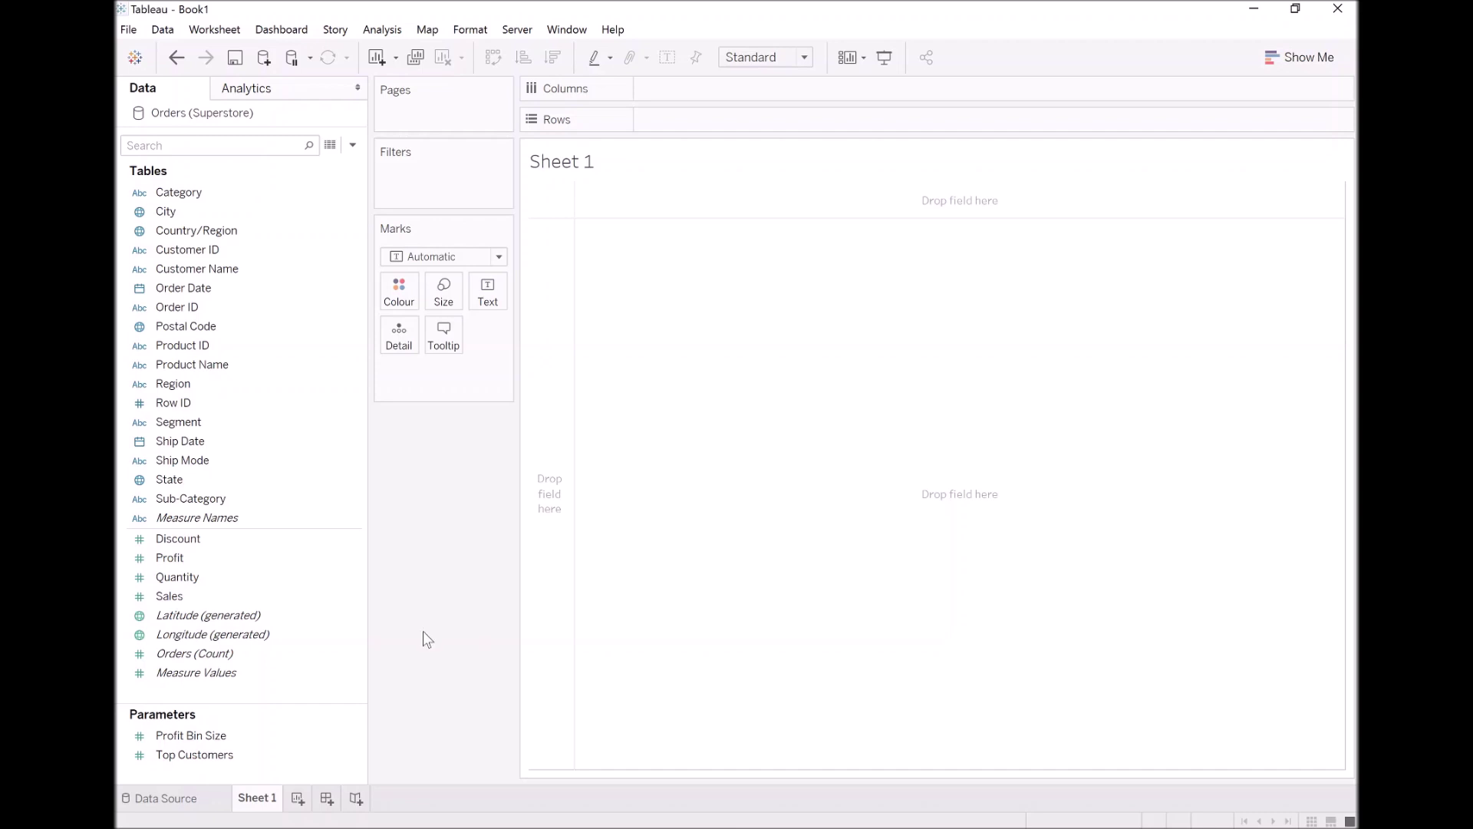
- Start a new calculated field based on the Ship Mode field and name it Path
{"action": "right_click", "coordinate": [199, 465]}
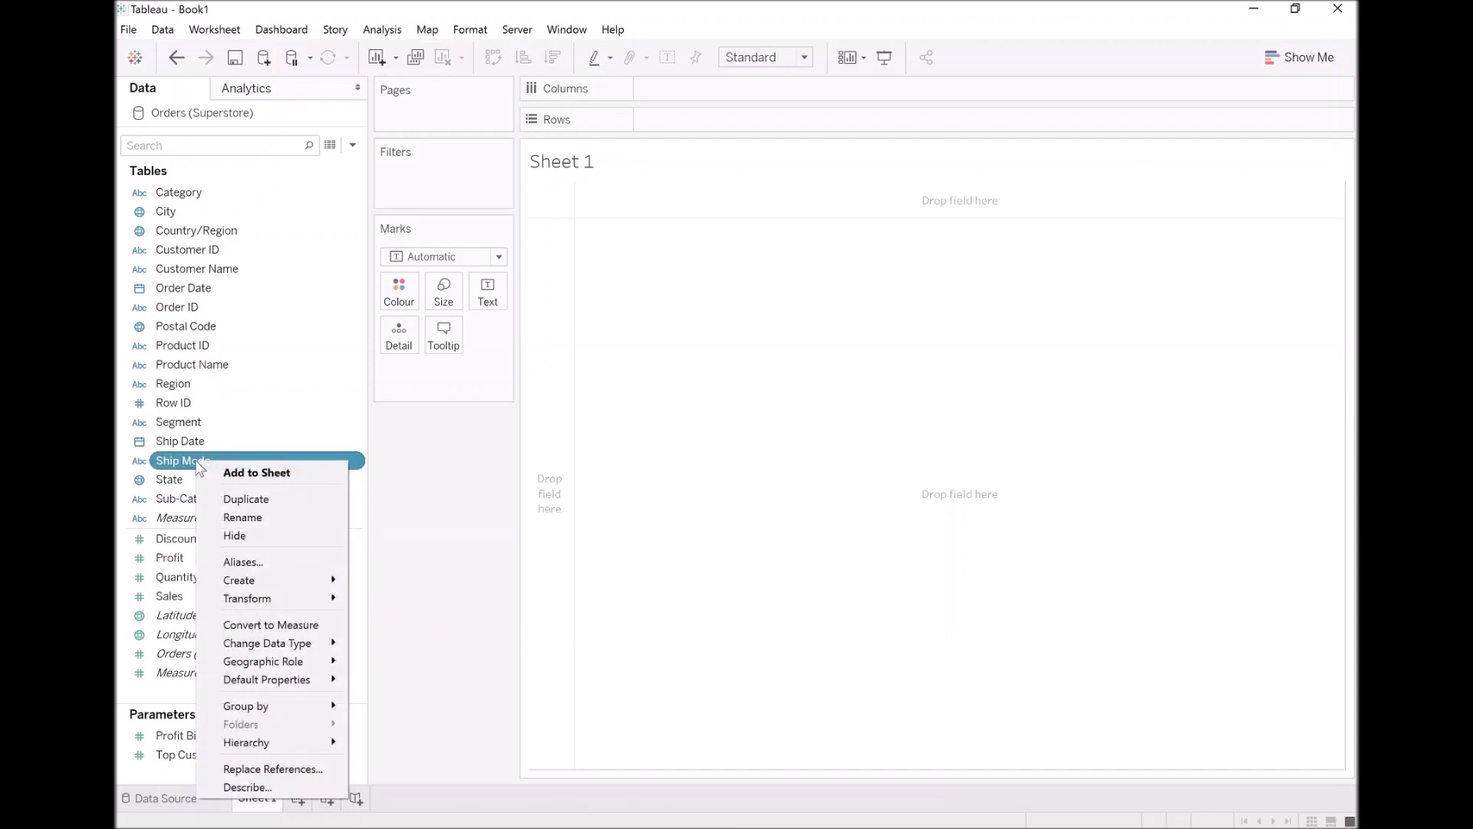
{"action": "mouse_move", "coordinate": [278, 579]}
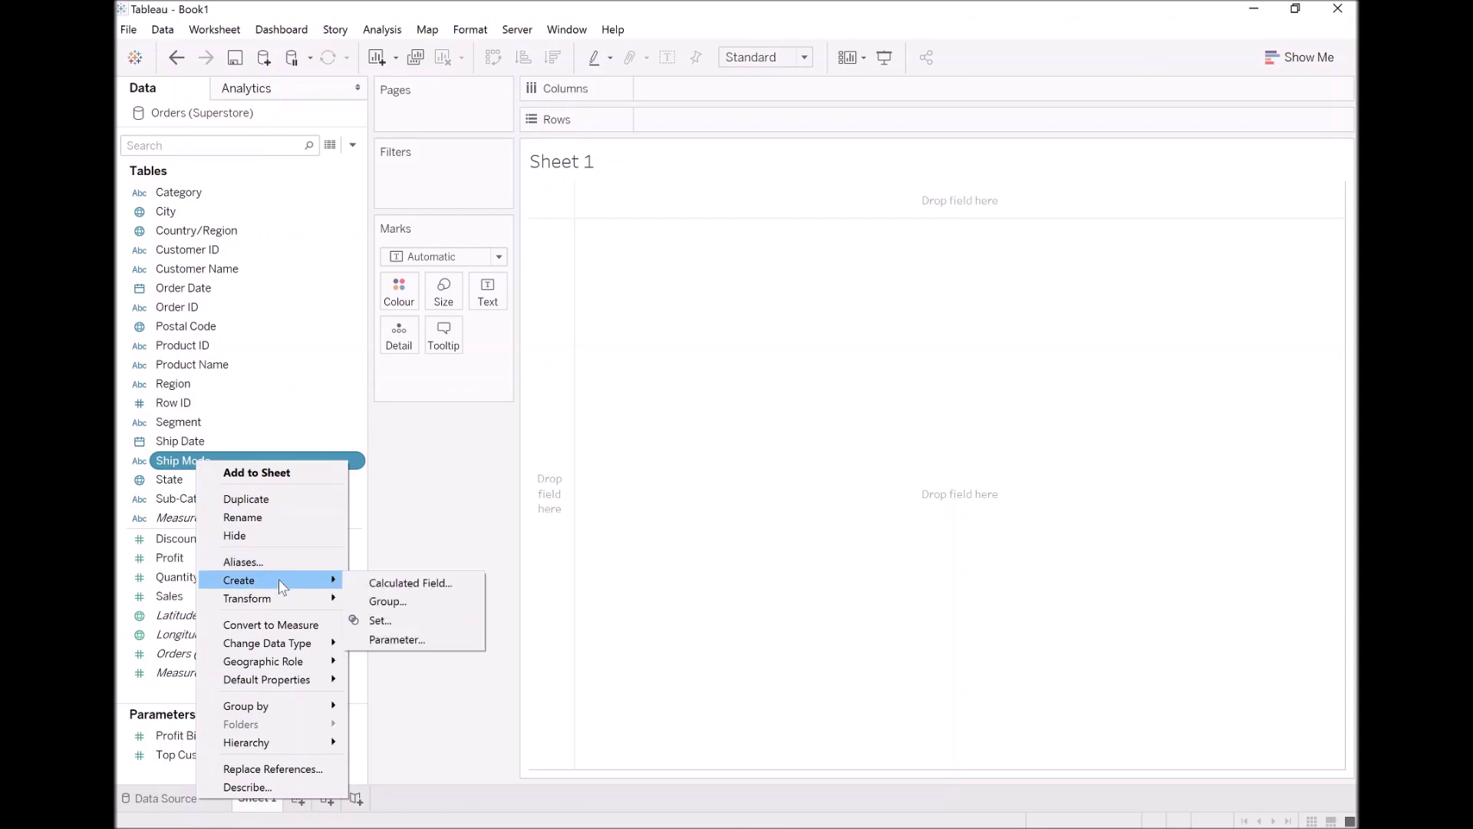
{"action": "left_click", "coordinate": [405, 584]}
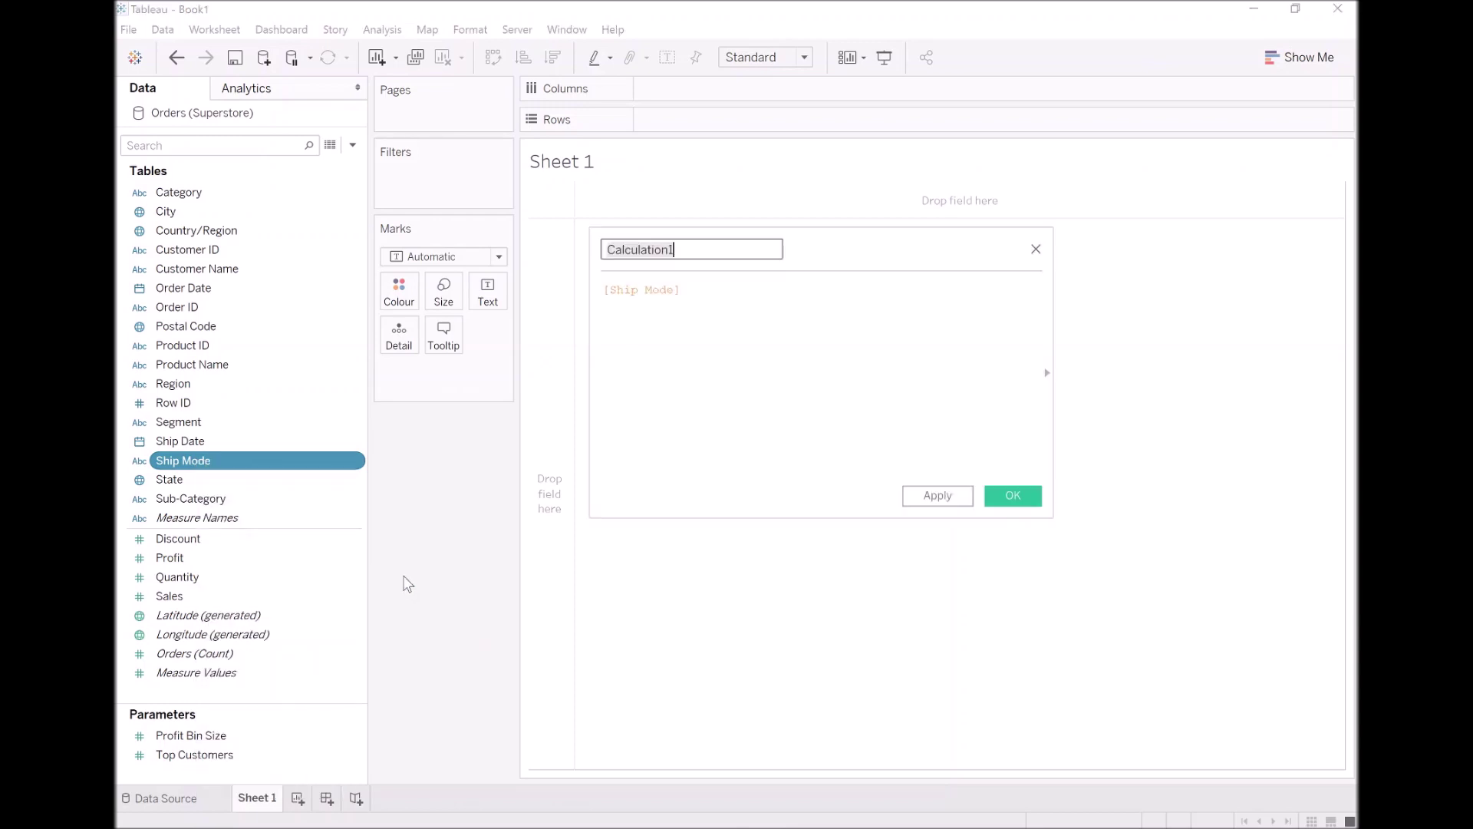
{"action": "type", "text": "Path"}
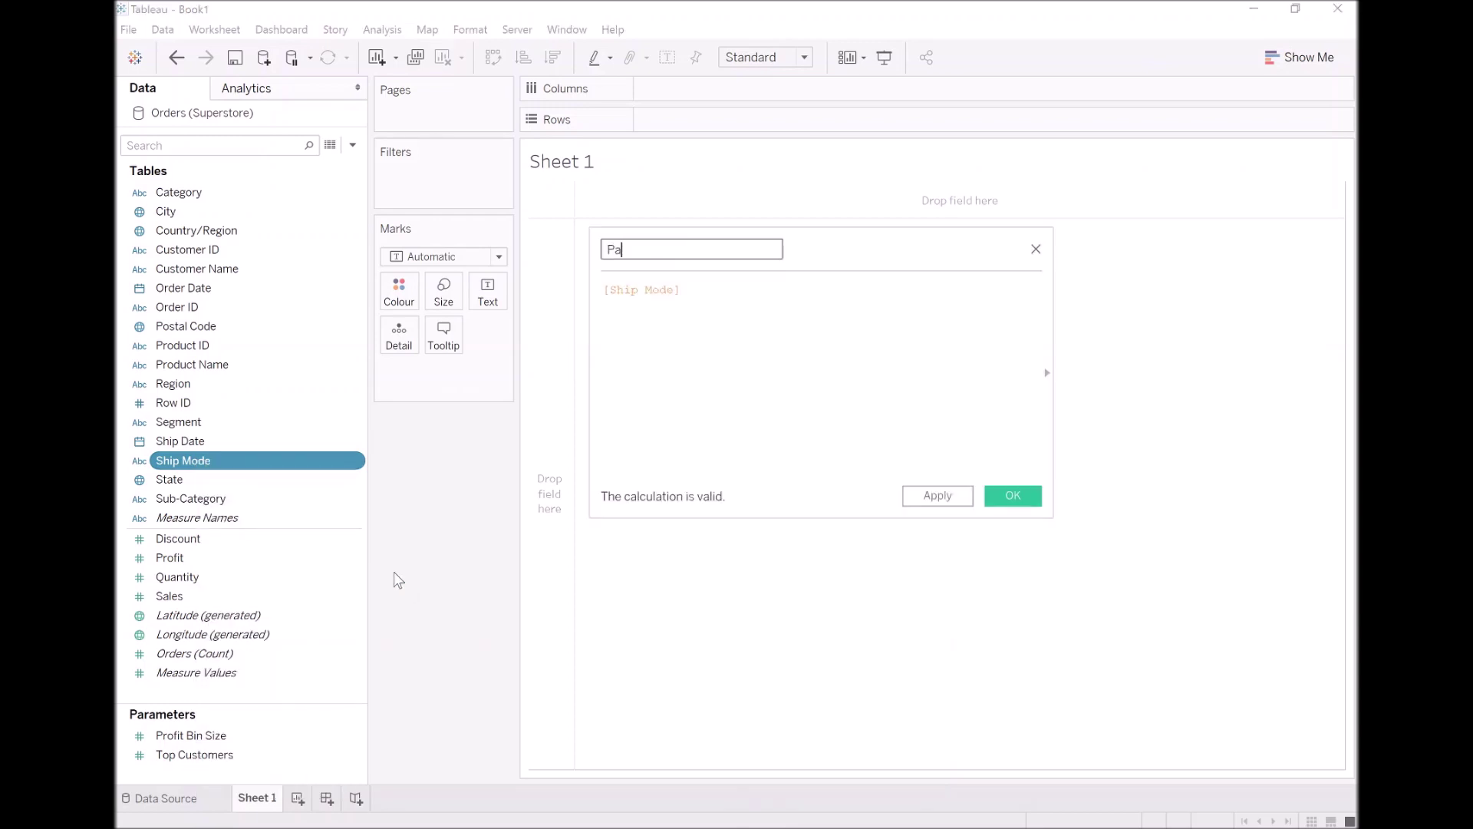
{"action": "key", "text": "Tab"}
- Complete the Path formula as IIF([Ship Mode]="First Class",1,100) and save the calculated field
{"action": "key", "text": "ctrl+Left"}
{"action": "key", "text": "ctrl+Left"}
{"action": "key", "text": "ctrl+Left"}
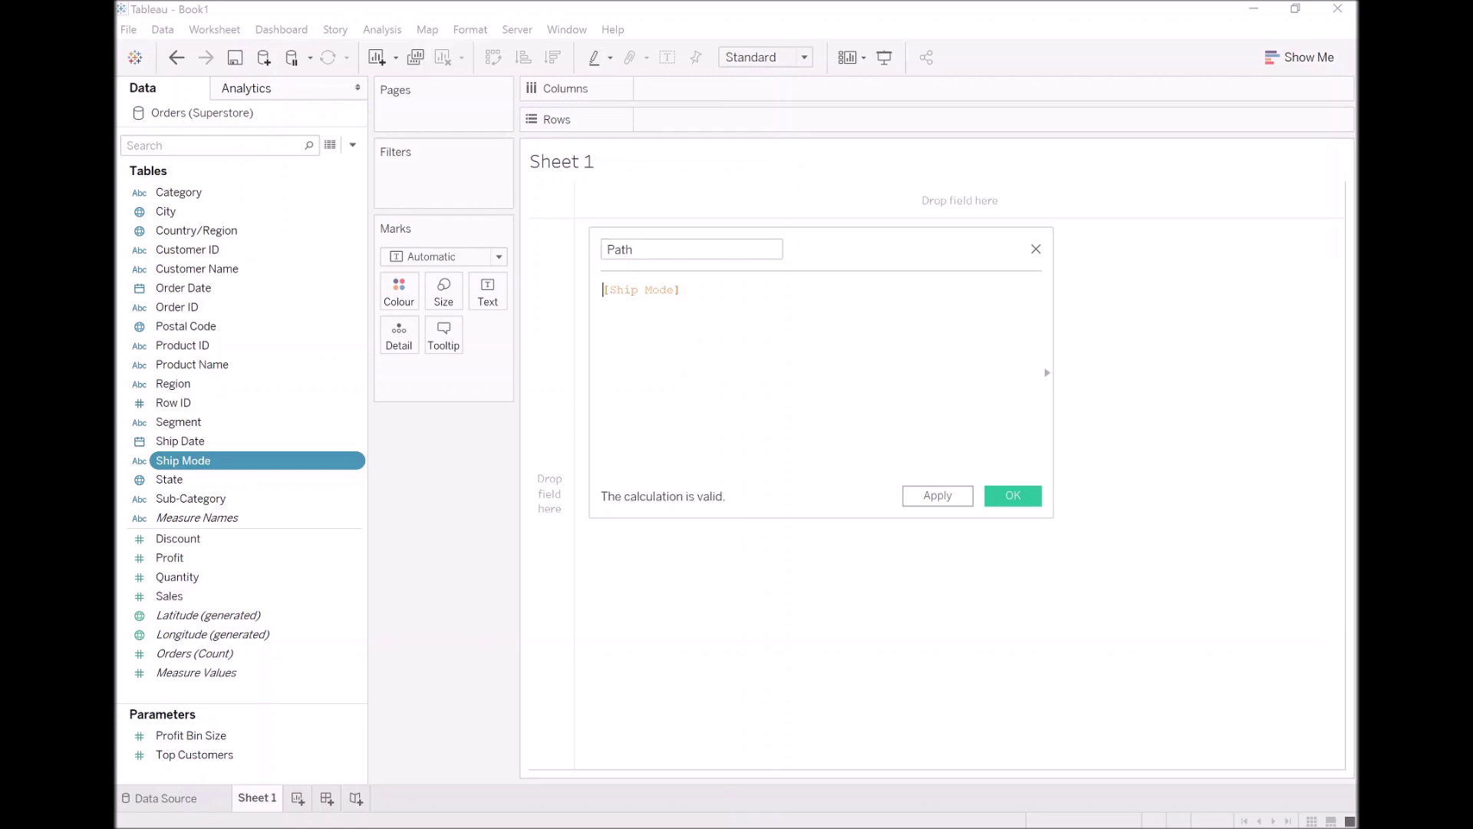
{"action": "type", "text": "IIF("}
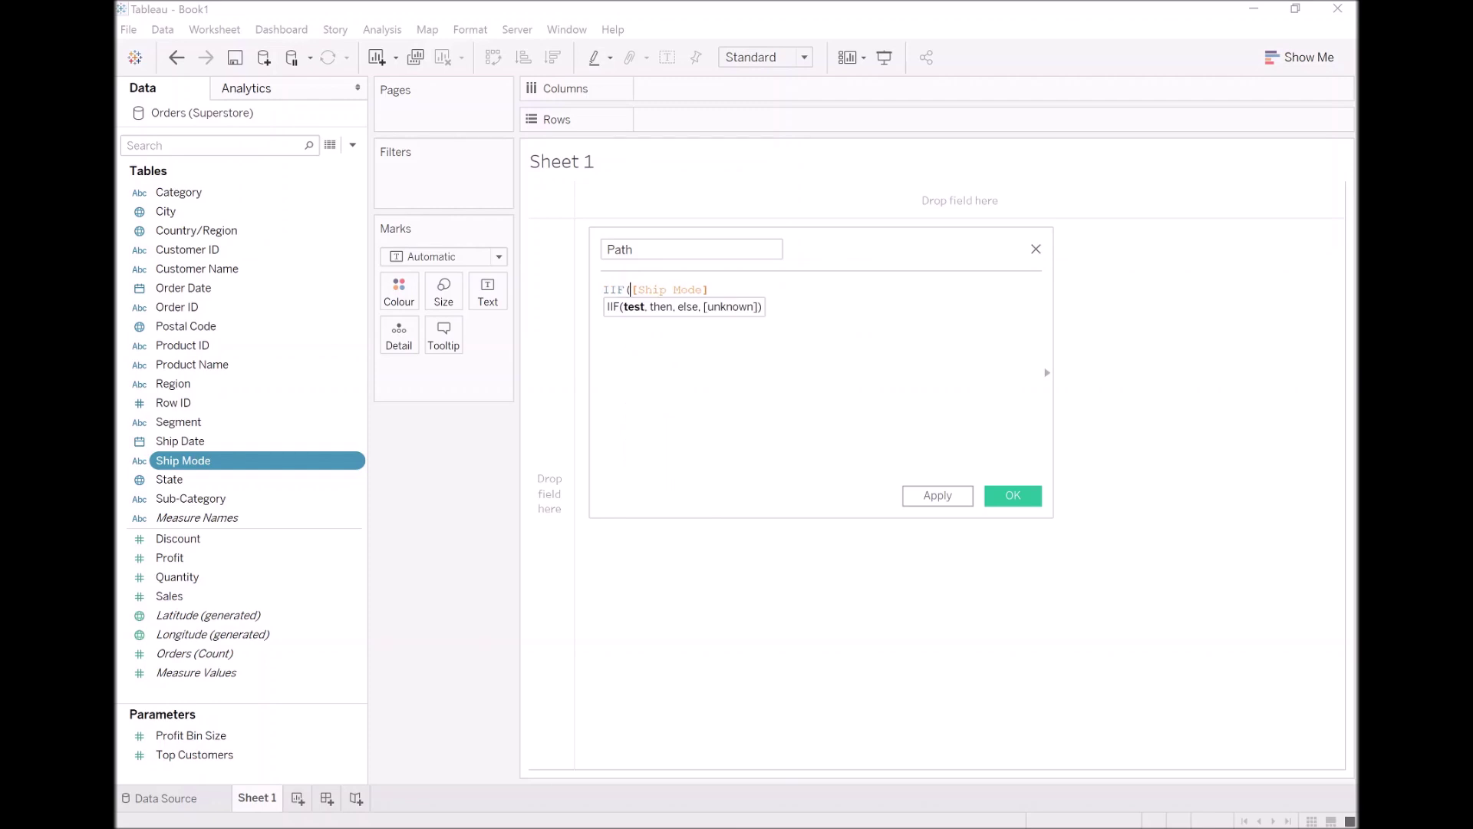
{"action": "key", "text": "Right"}
{"action": "key", "text": "Right"}
{"action": "key", "text": "Right"}
{"action": "key", "text": "Right"}
{"action": "key", "text": "Right"}
{"action": "key", "text": "Right"}
{"action": "key", "text": "Right"}
{"action": "key", "text": "Right"}
{"action": "key", "text": "Right"}
{"action": "key", "text": "Right"}
{"action": "key", "text": "Right"}
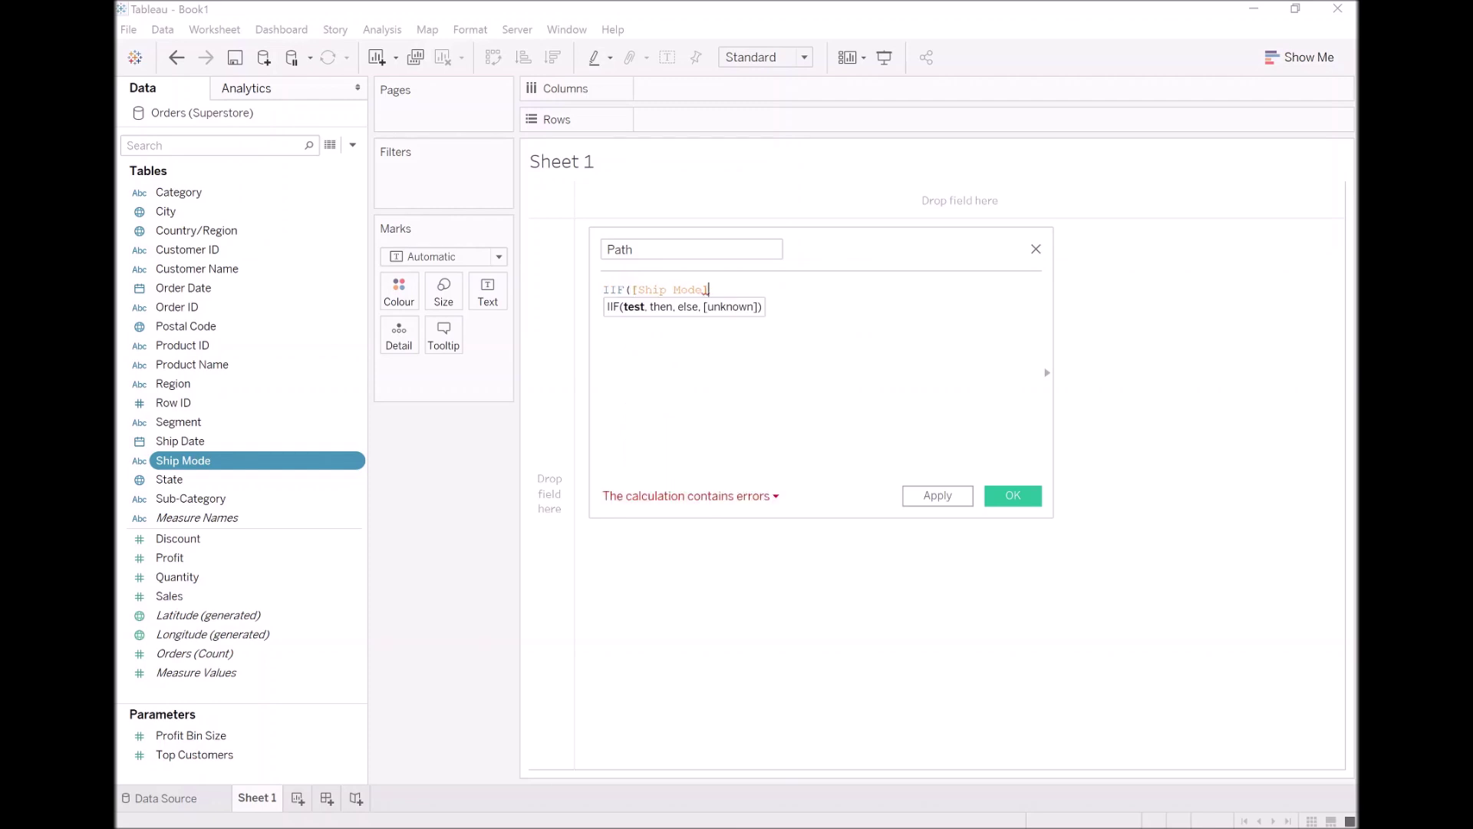
{"action": "type", "text": "=\"First"}
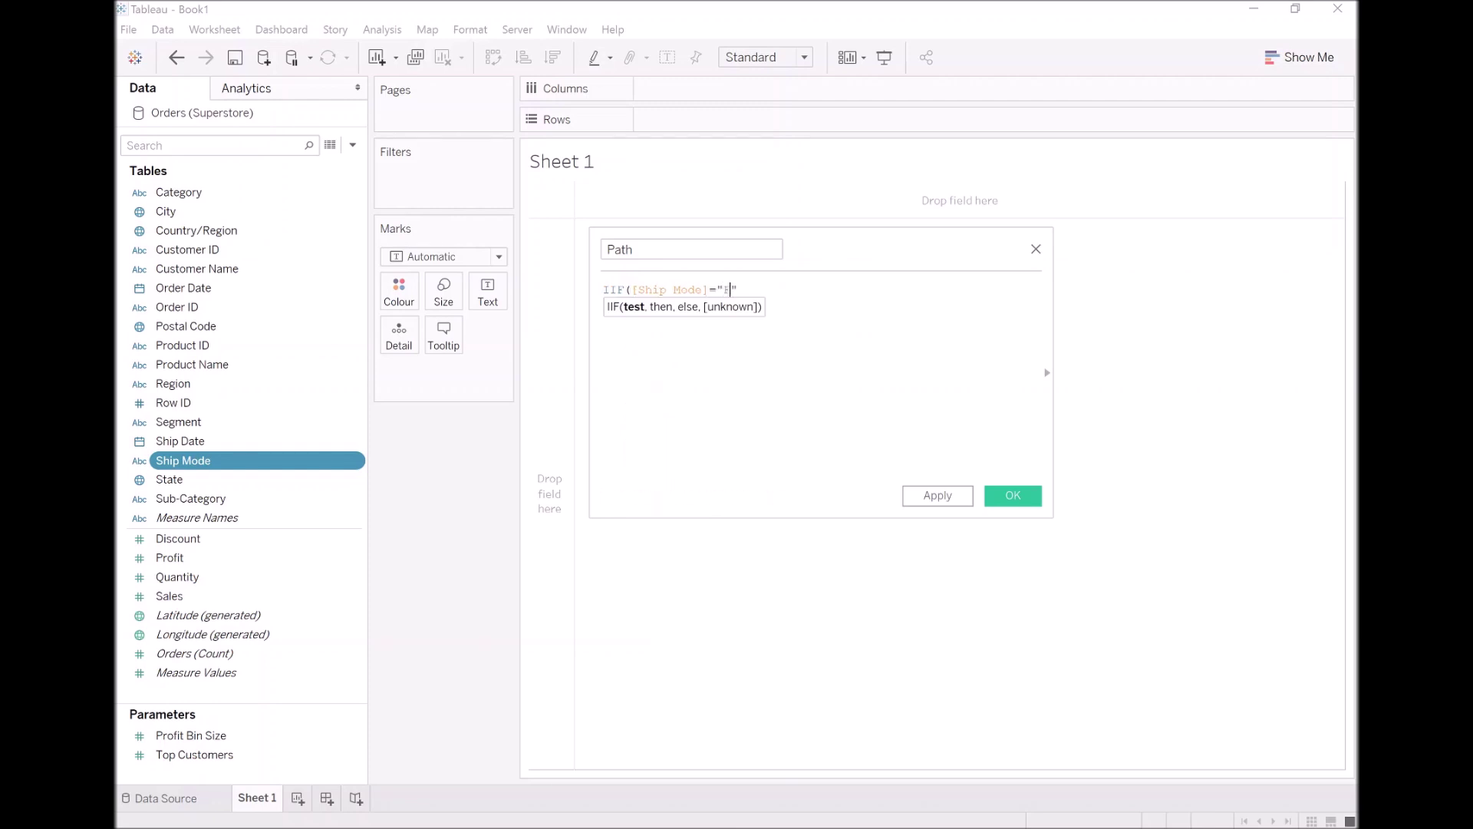
{"action": "type", "text": " Class\",1,100)"}
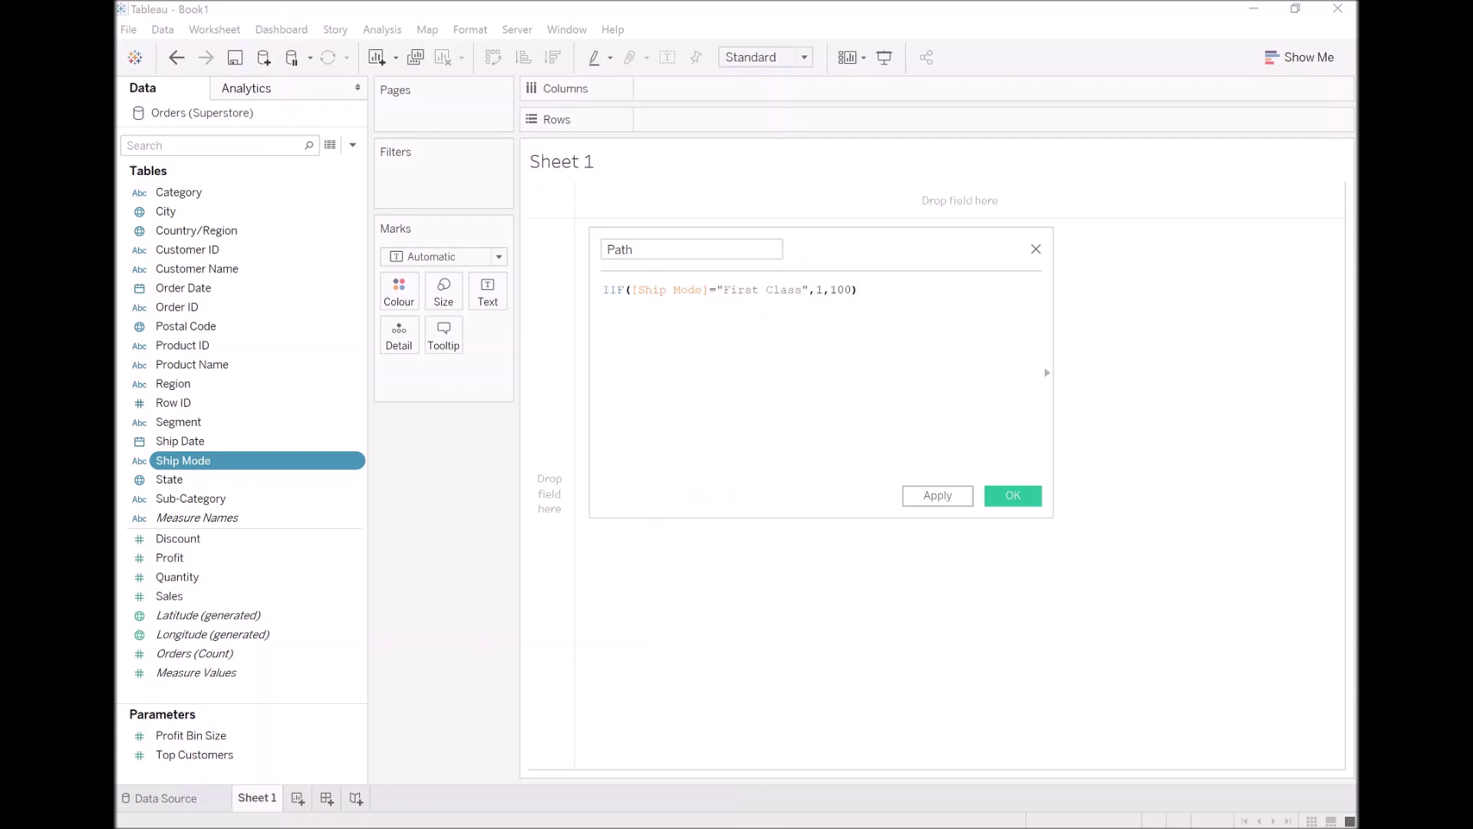
{"action": "left_click", "coordinate": [959, 498]}
{"action": "left_click", "coordinate": [1011, 497]}
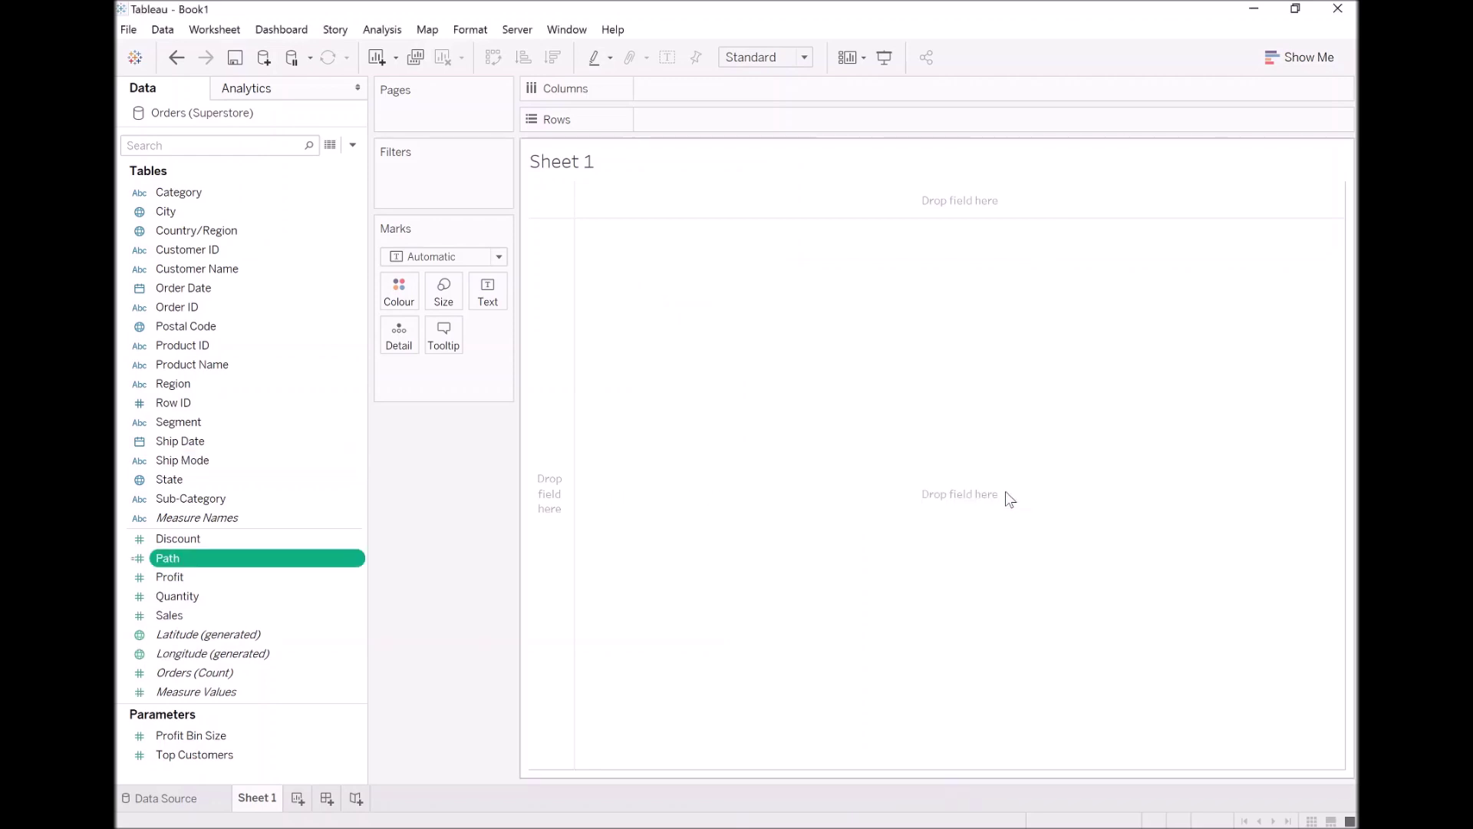
- Create bins from the Path field with a bin size of 1
{"action": "right_click", "coordinate": [228, 559]}
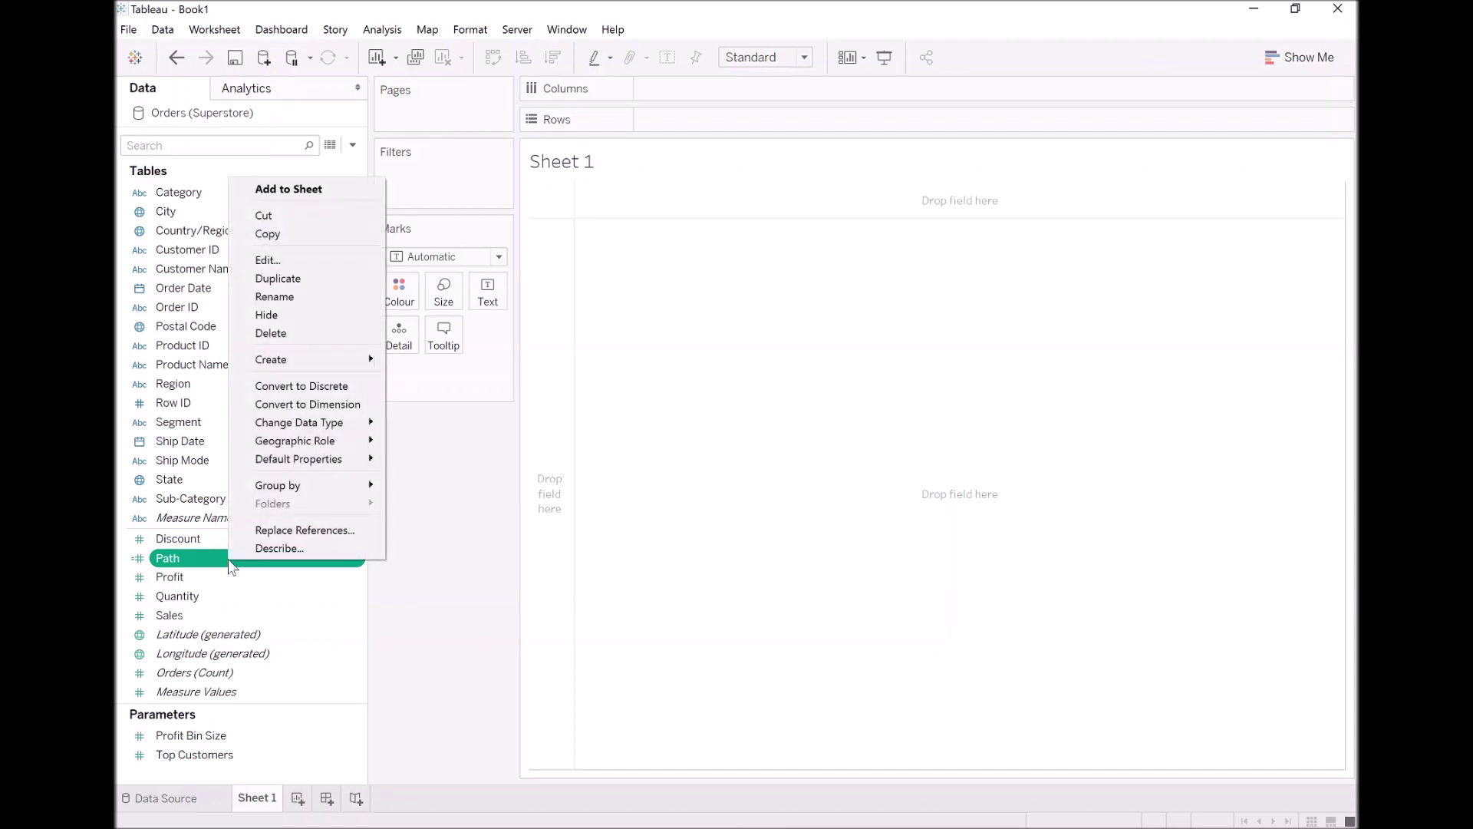
{"action": "mouse_move", "coordinate": [315, 362]}
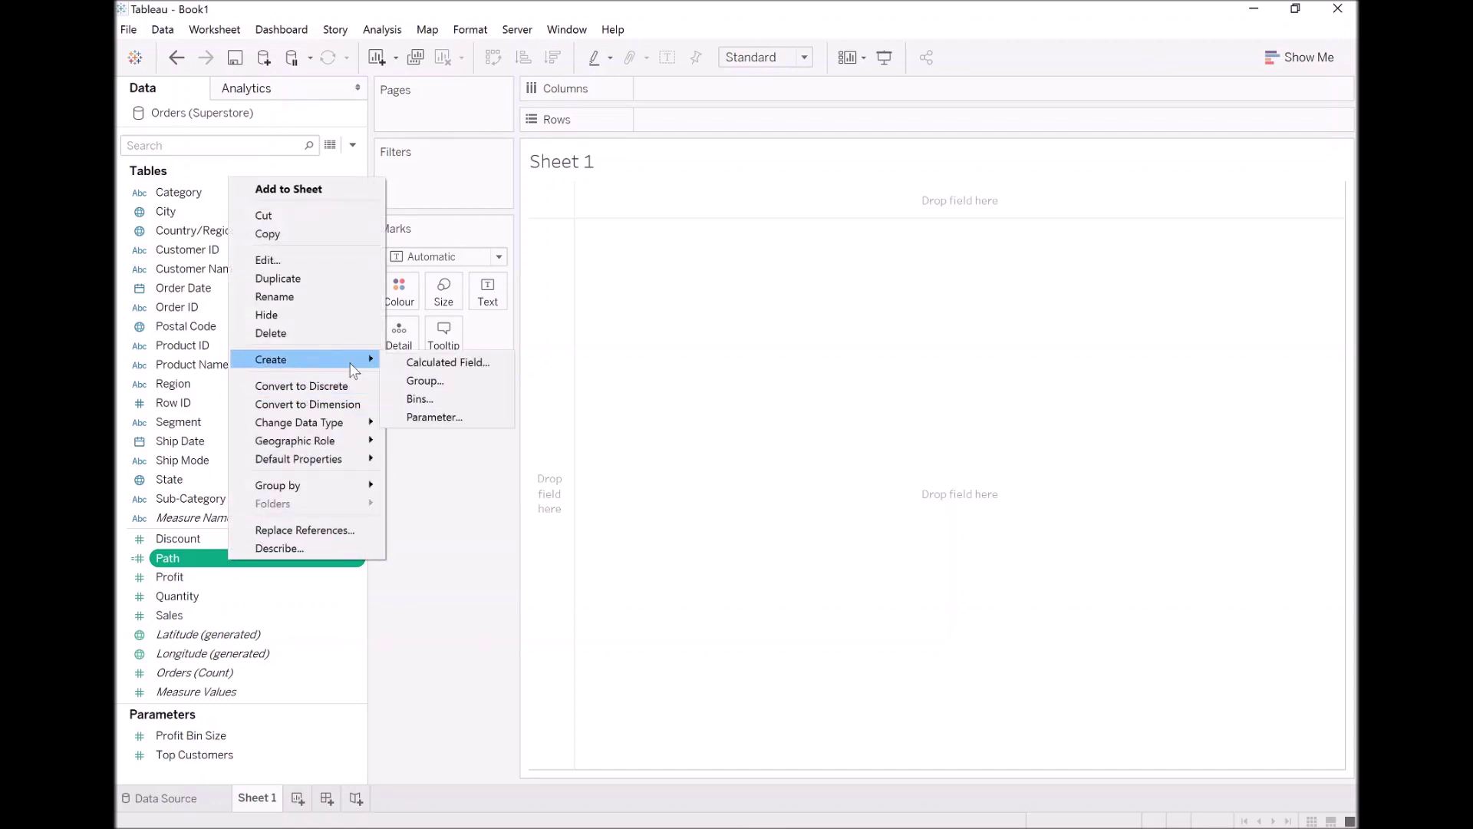
{"action": "left_click", "coordinate": [428, 399]}
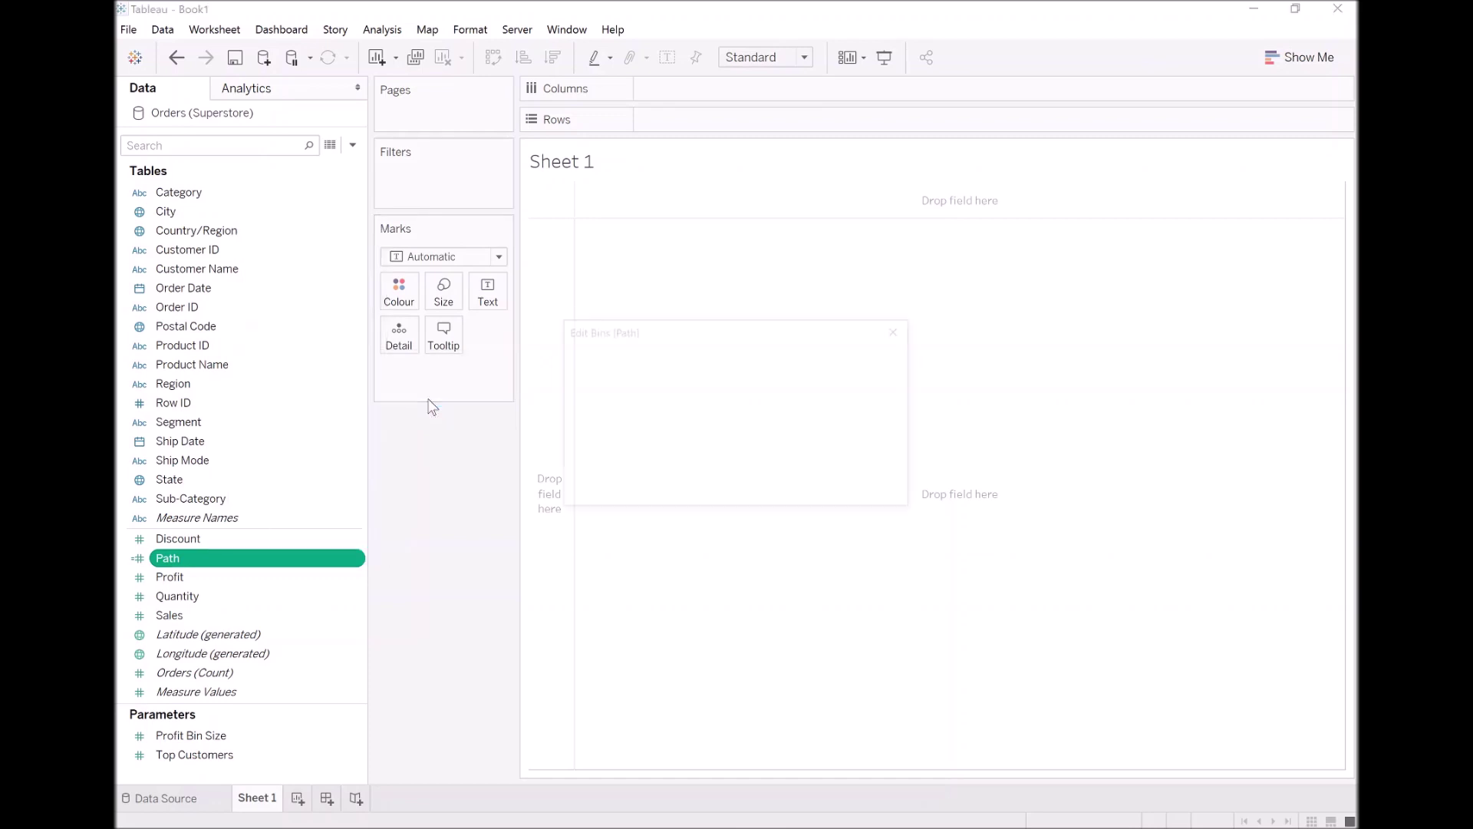
{"action": "key", "text": "Tab"}
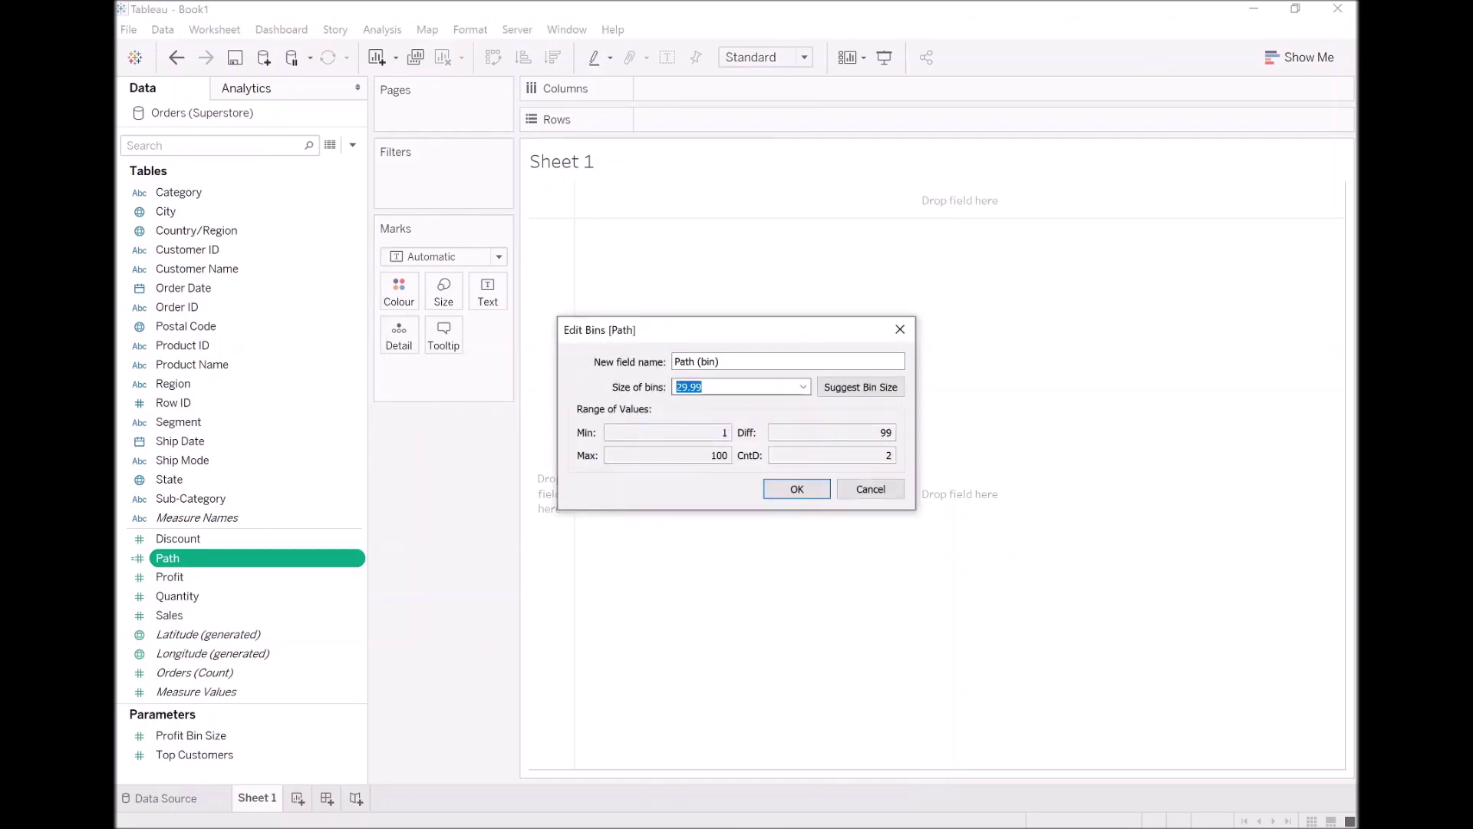
{"action": "type", "text": "1"}
{"action": "left_click", "coordinate": [801, 494]}
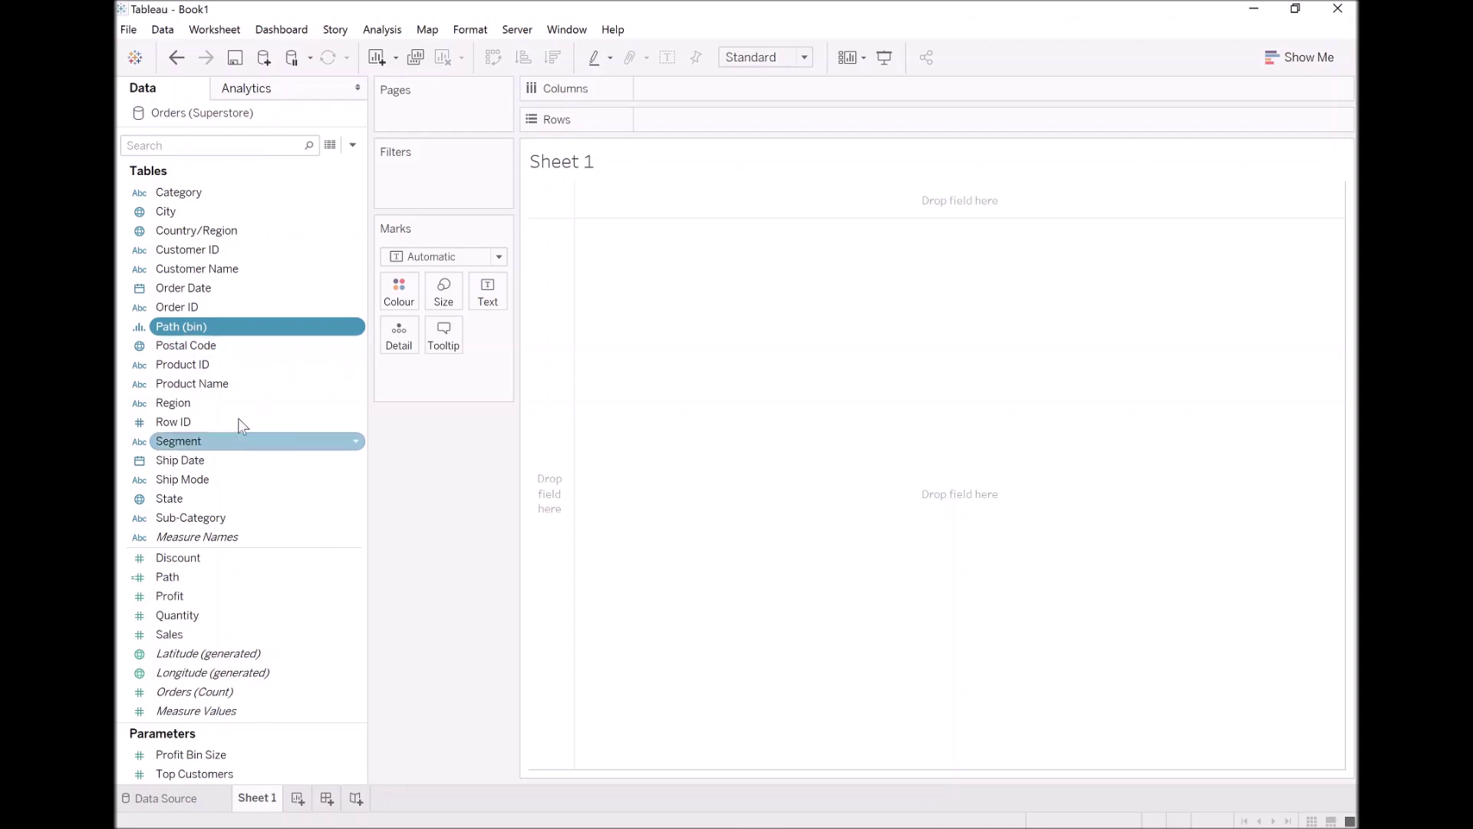
{"action": "left_click", "coordinate": [354, 145]}
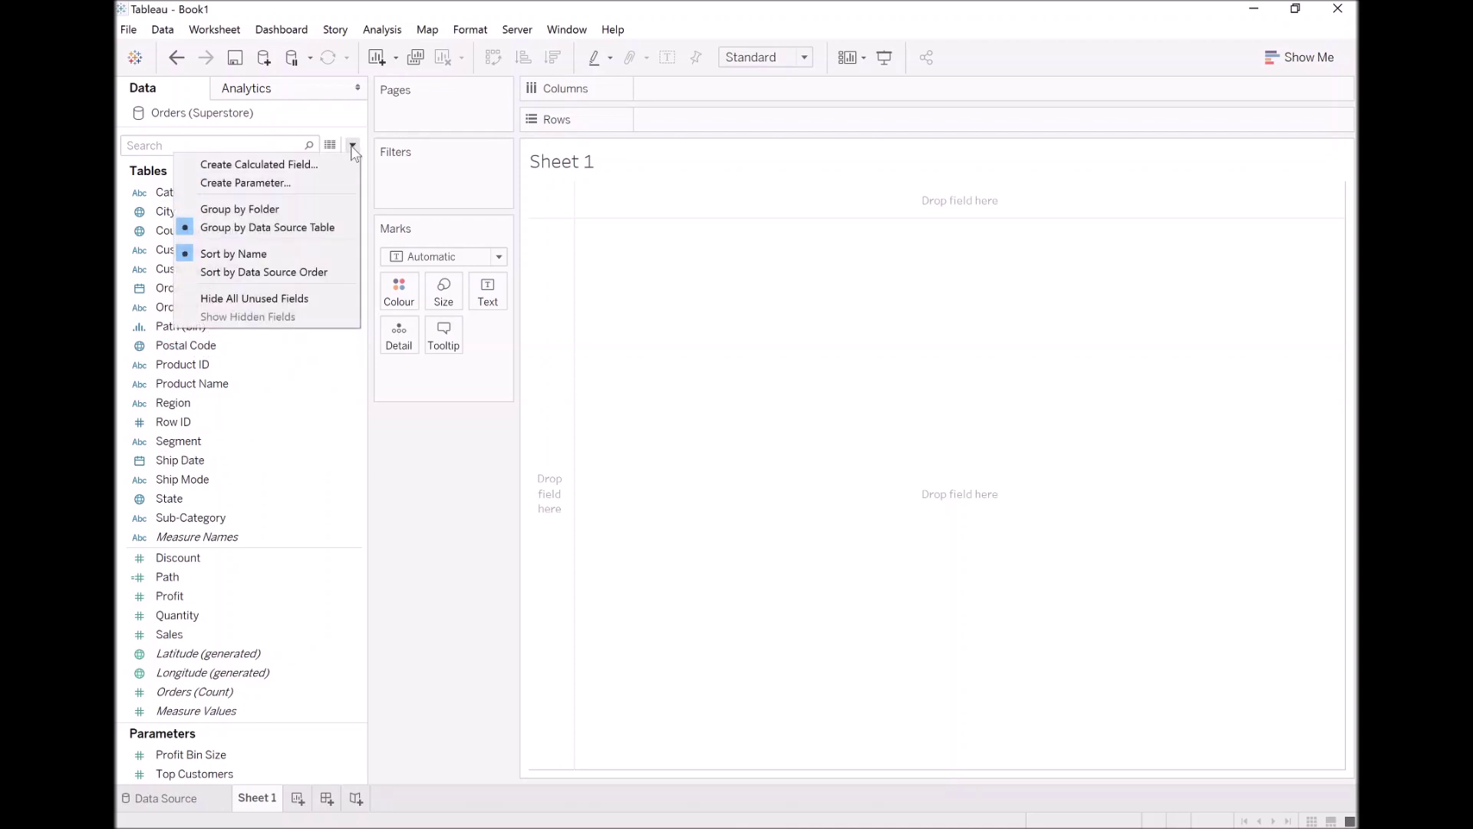
{"action": "left_click", "coordinate": [321, 178]}
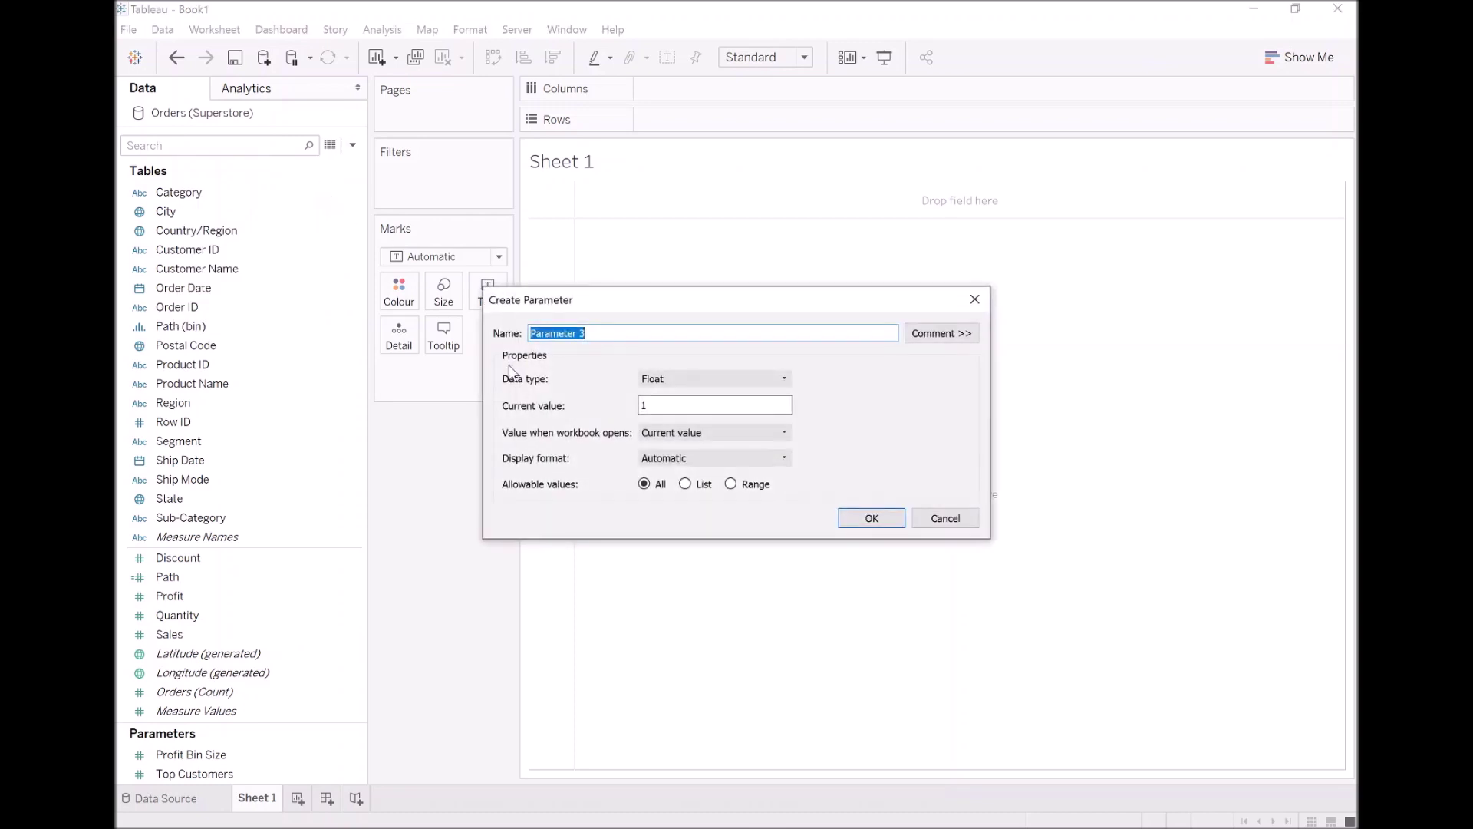
{"action": "type", "text": "@Columns"}
{"action": "left_click", "coordinate": [693, 378]}
{"action": "left_click", "coordinate": [685, 407]}
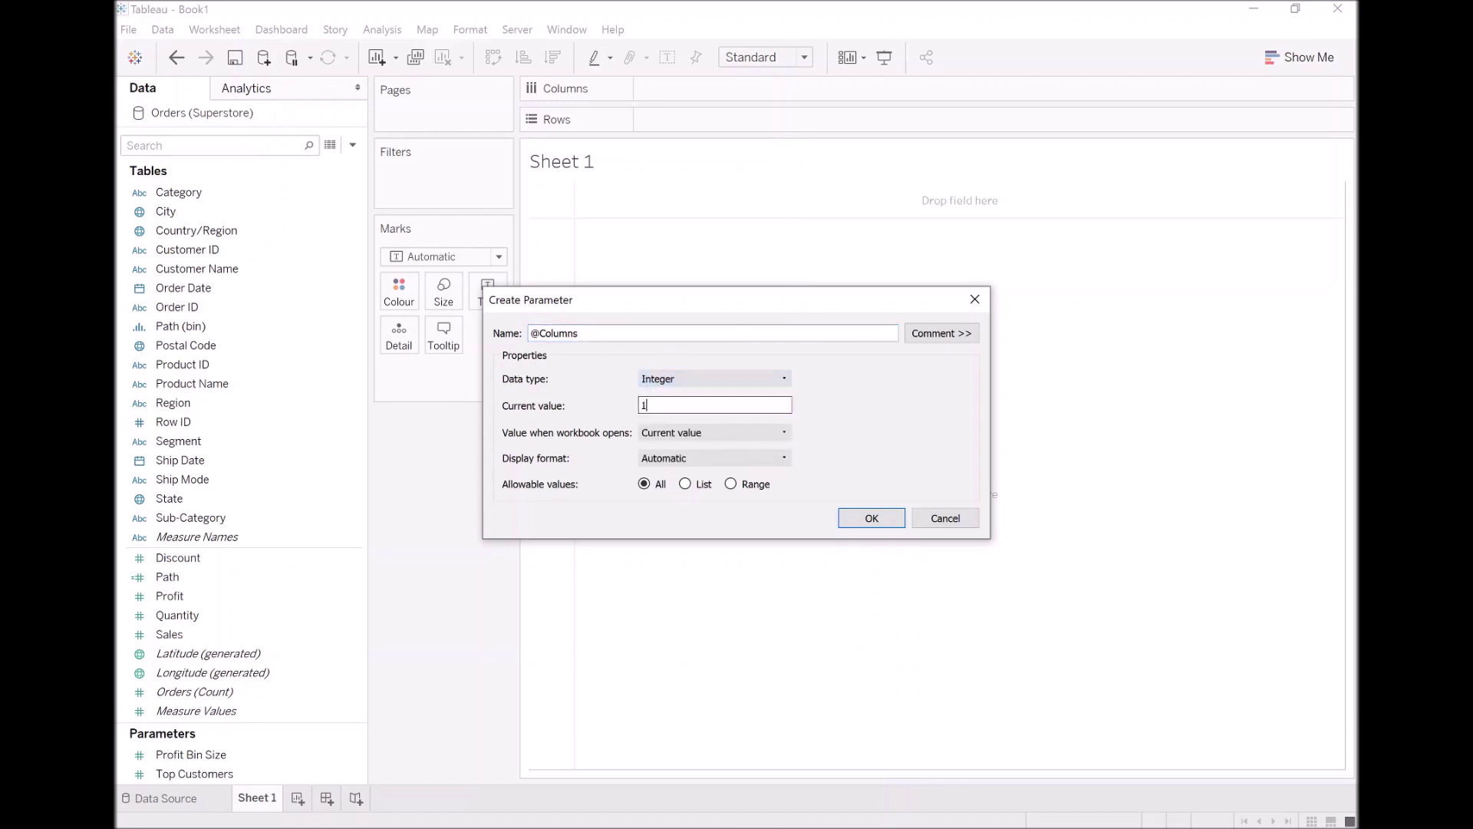
{"action": "type", "text": "0"}
{"action": "left_click", "coordinate": [864, 520]}
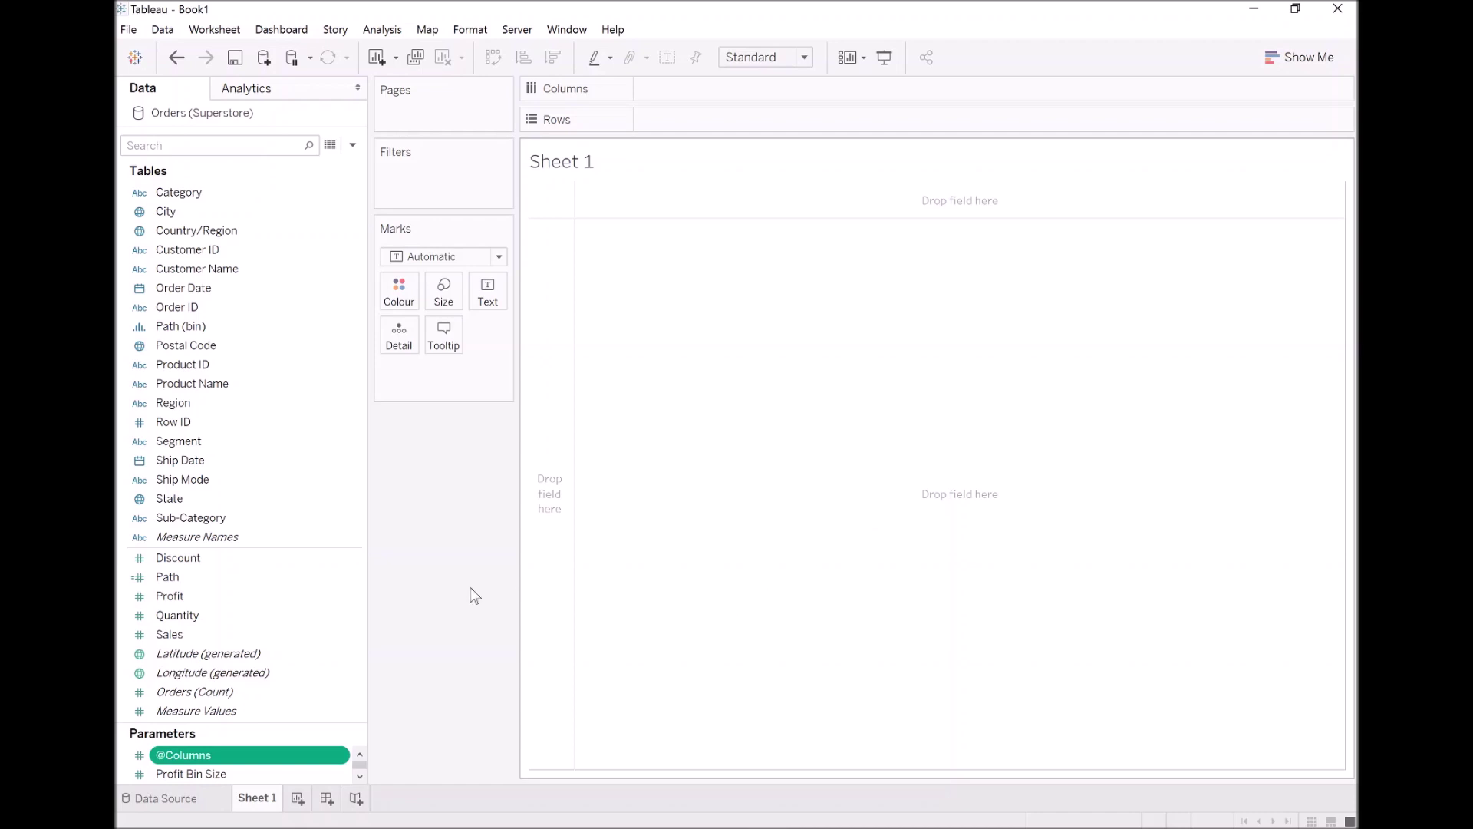
- Create a calculated field named Index with the formula INDEX()-1
{"action": "left_click", "coordinate": [354, 147]}
{"action": "left_click", "coordinate": [341, 164]}
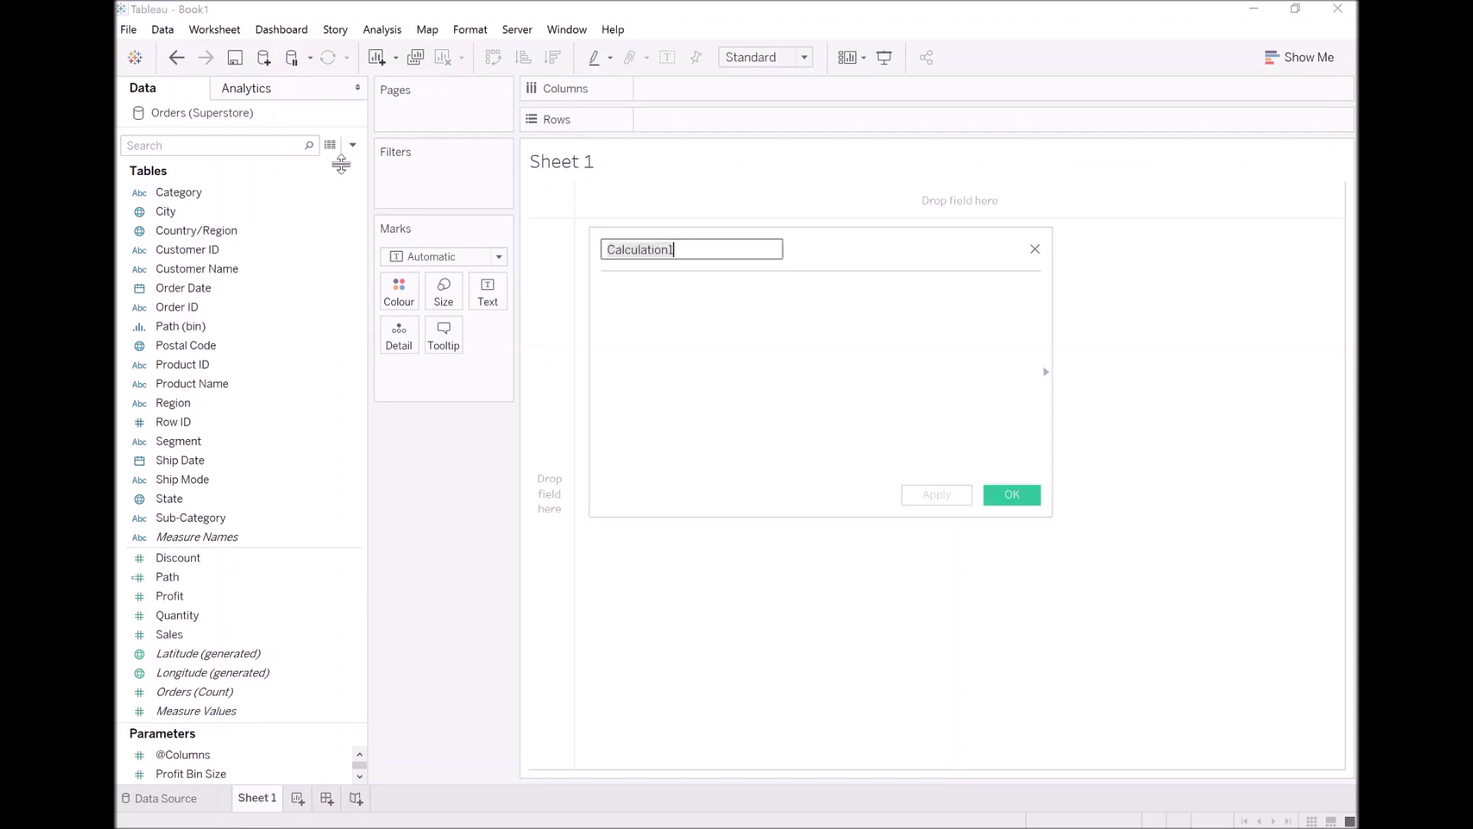
{"action": "type", "text": "Index"}
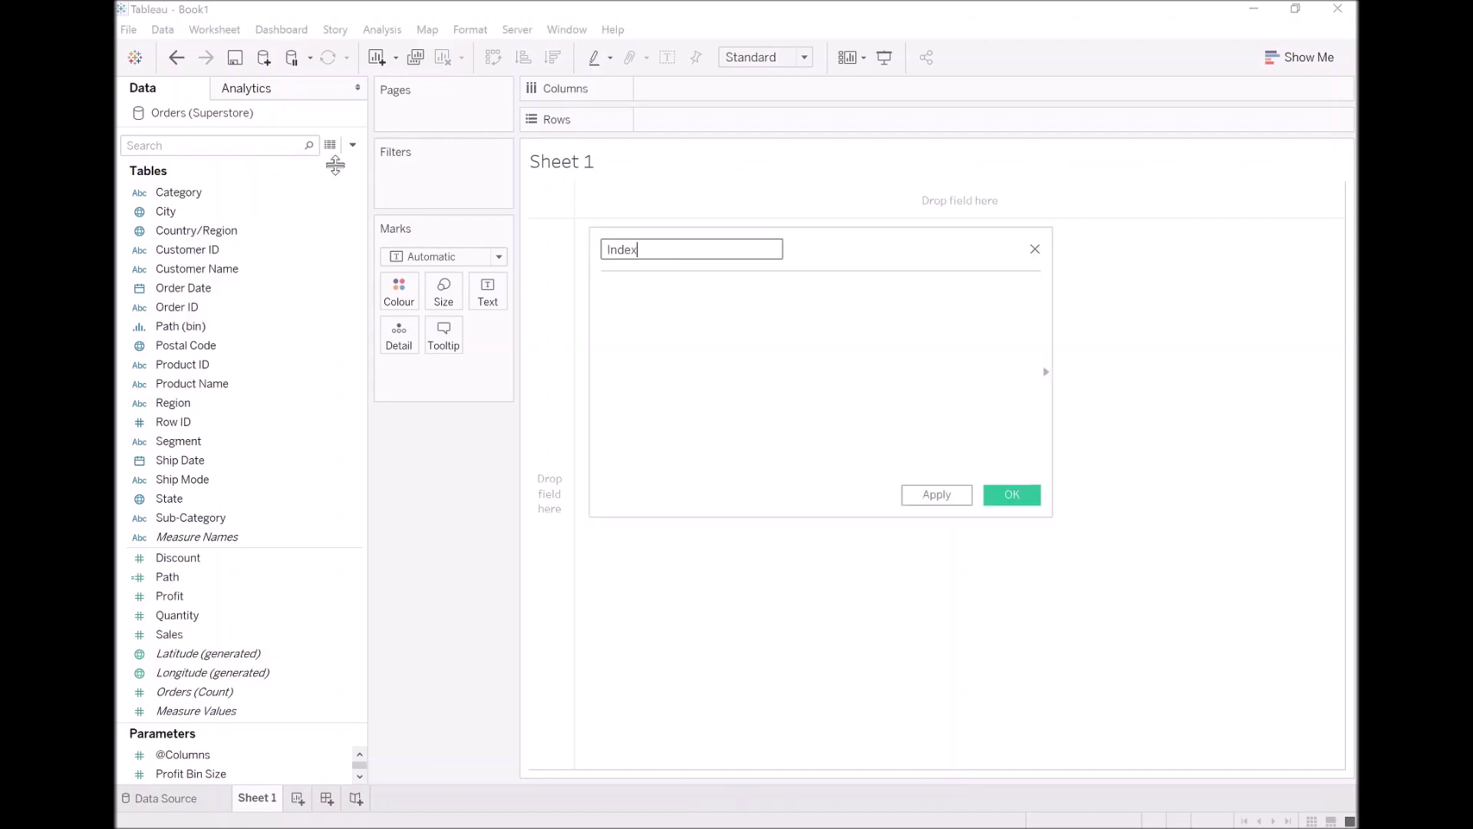
{"action": "key", "text": "Tab"}
{"action": "type", "text": "INDEX()-1"}
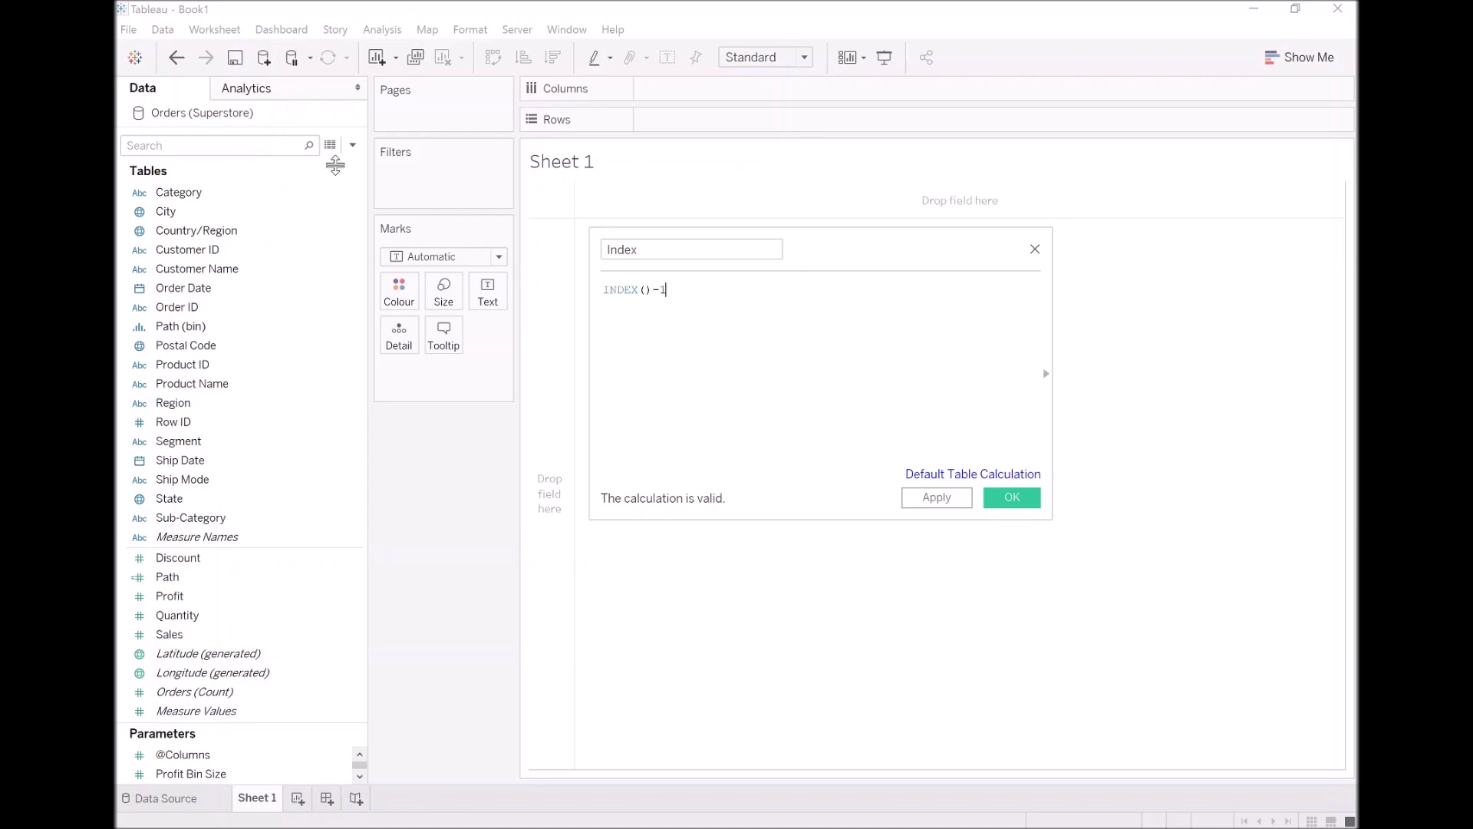
{"action": "left_click", "coordinate": [1011, 498]}
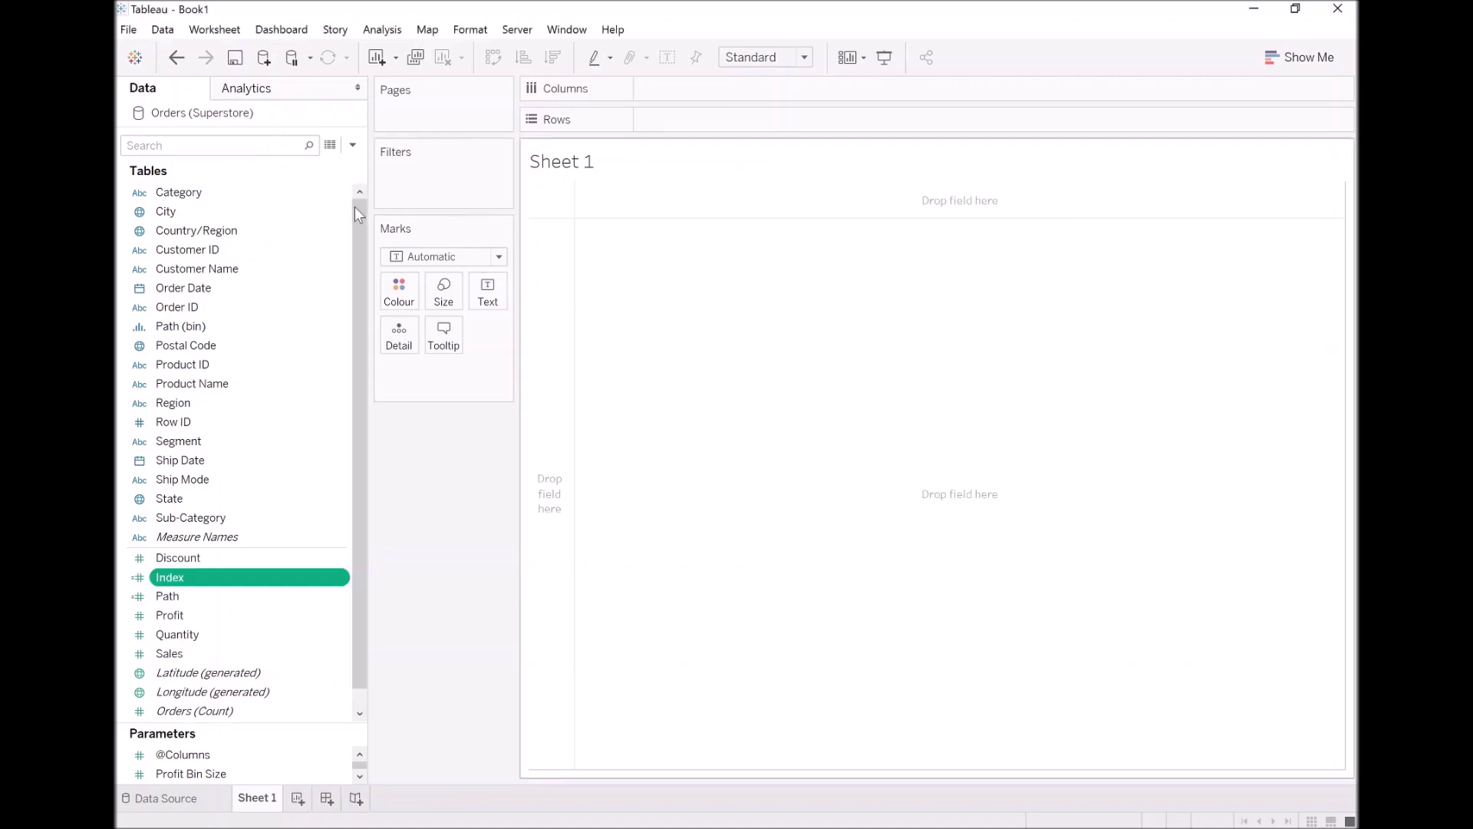
{"action": "left_click", "coordinate": [352, 144]}
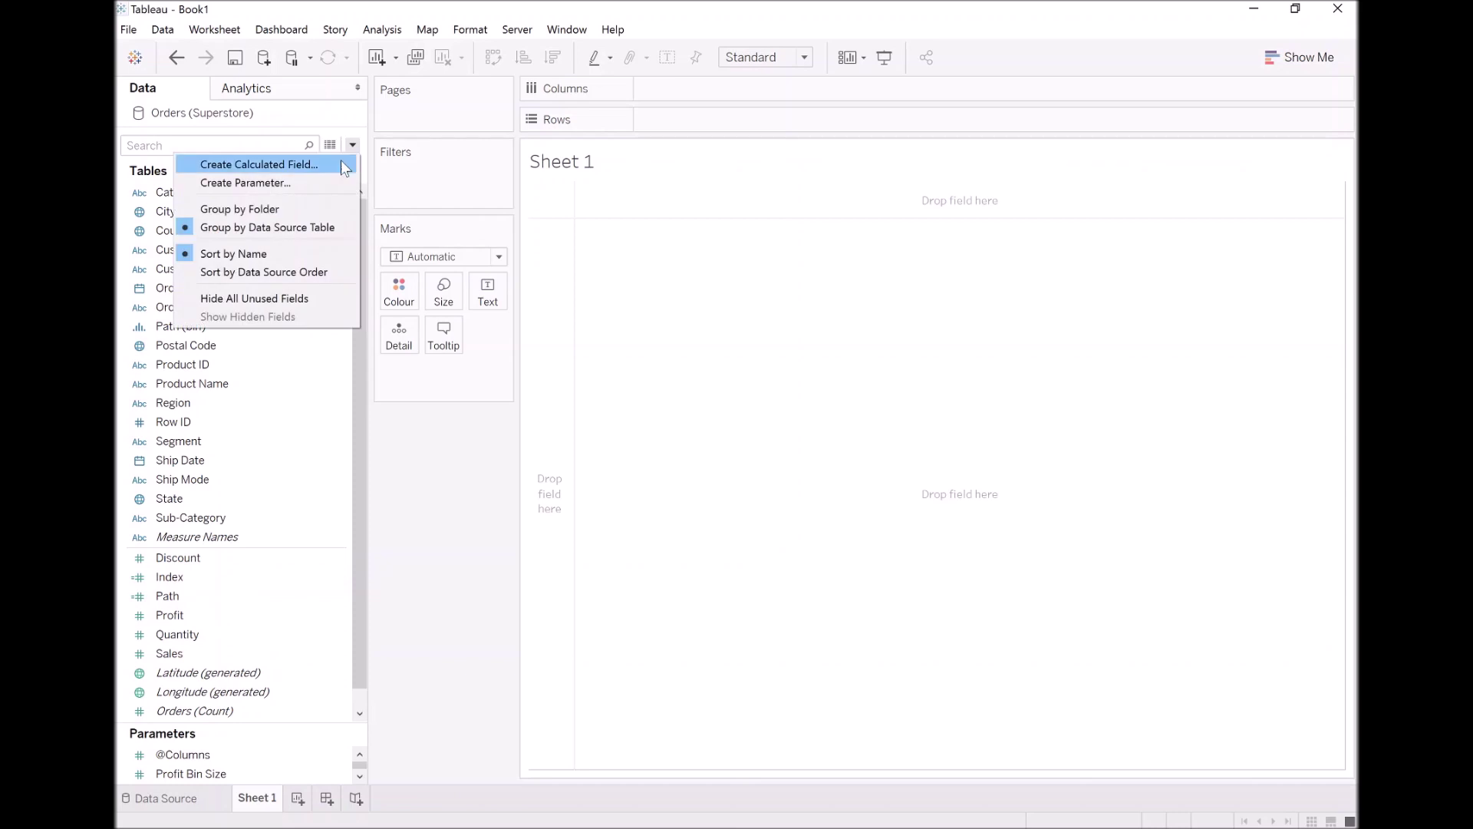
{"action": "left_click", "coordinate": [334, 164]}
{"action": "type", "text": "Rows"}
{"action": "key", "text": "Tab"}
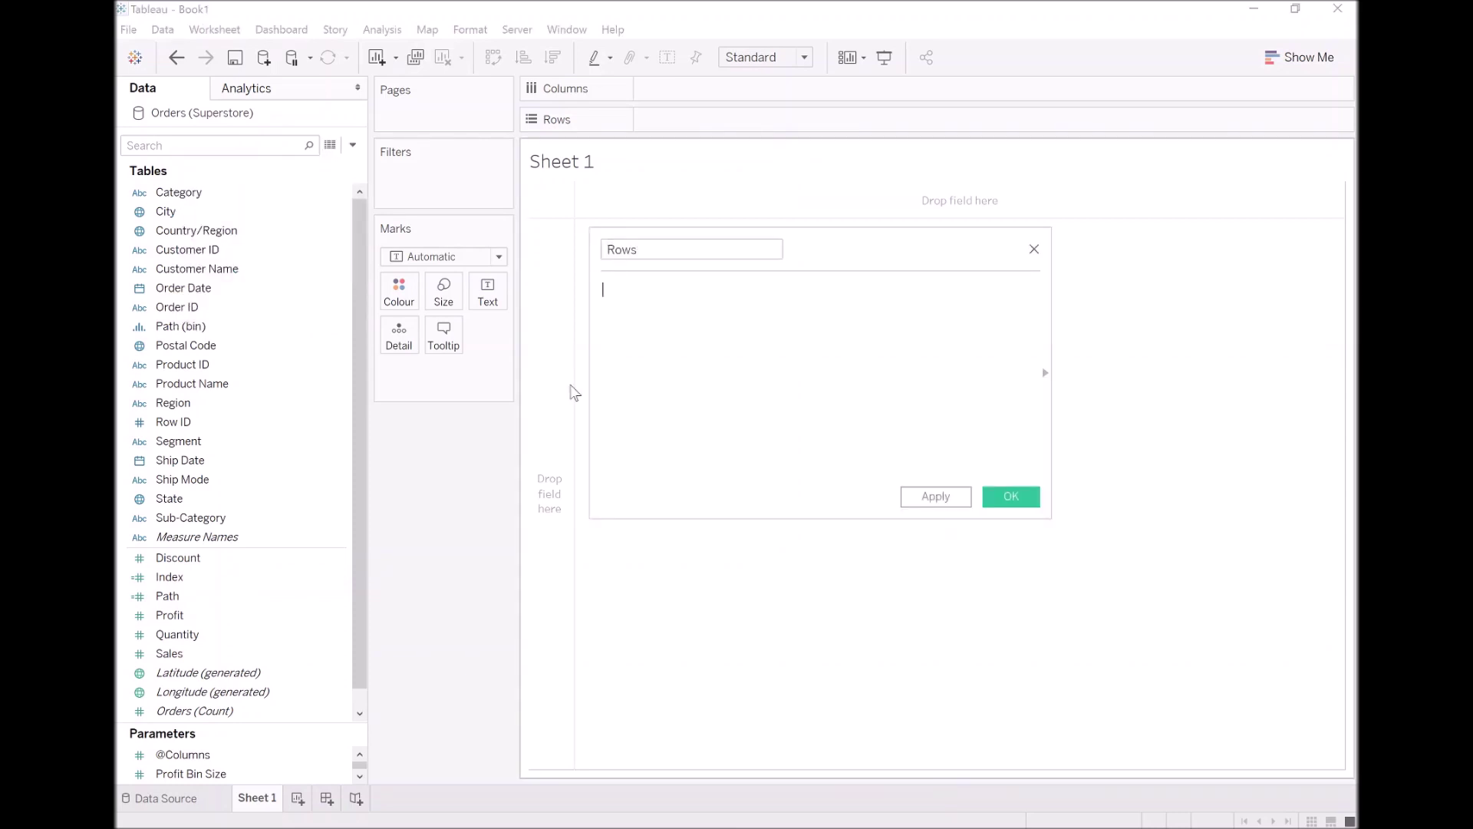
{"action": "type", "text": "[Index]"}
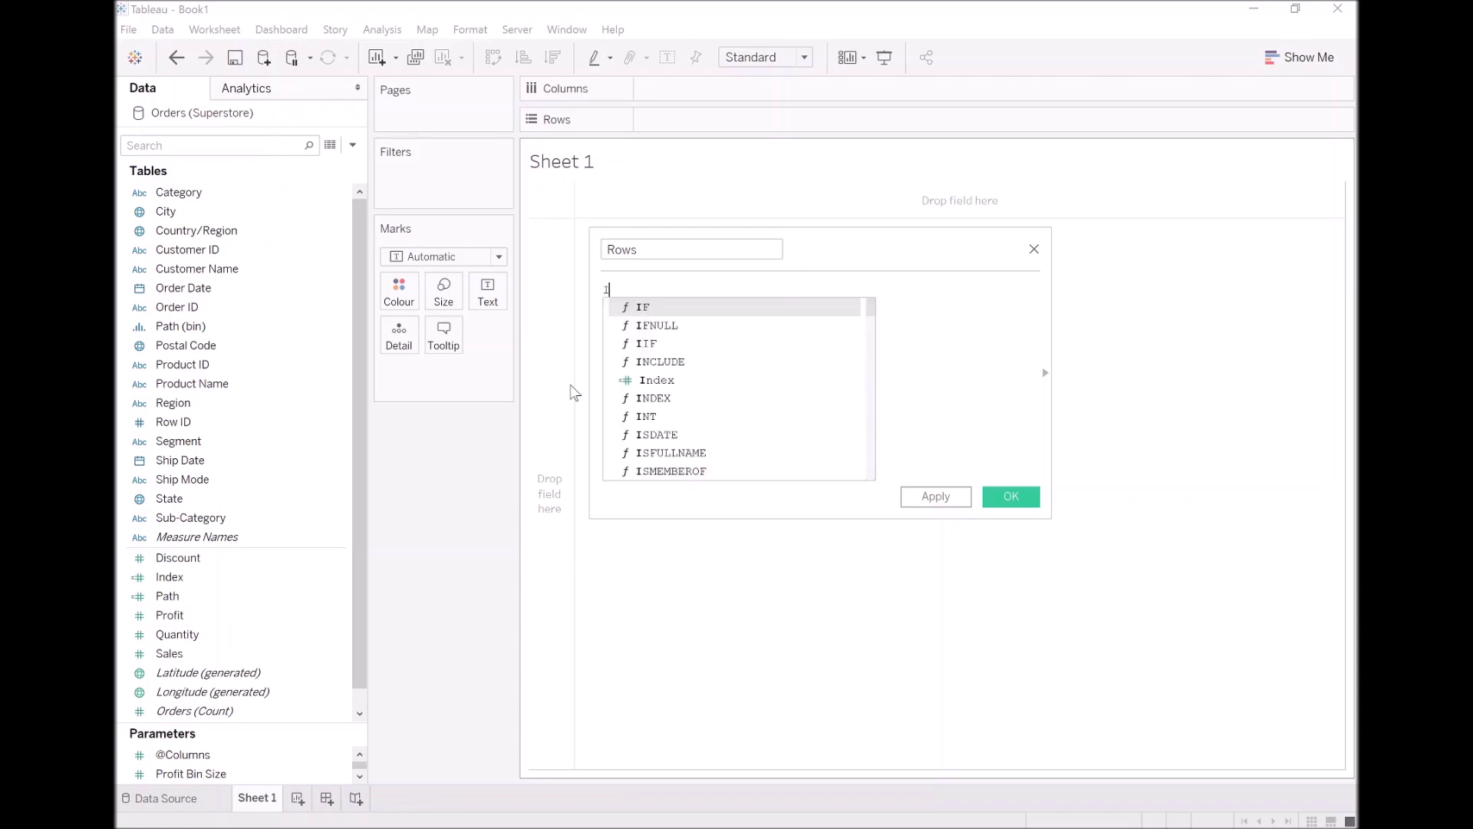
{"action": "type", "text": "/@"}
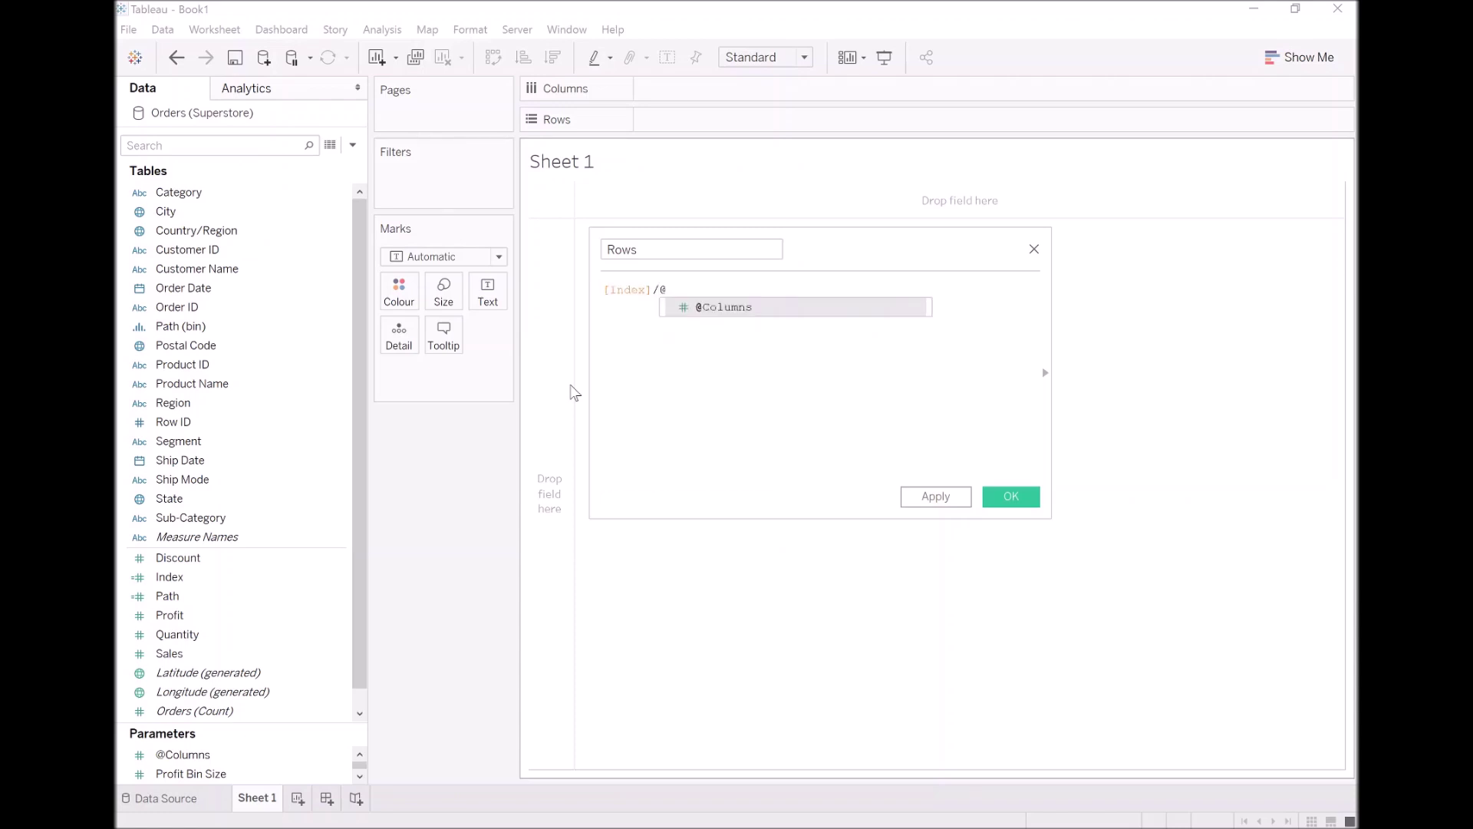
{"action": "key", "text": "Return"}
- Wrap the Rows formula in INT() and save the calculated field
{"action": "key", "text": "Home"}
{"action": "type", "text": "INT("}
{"action": "key", "text": "End"}
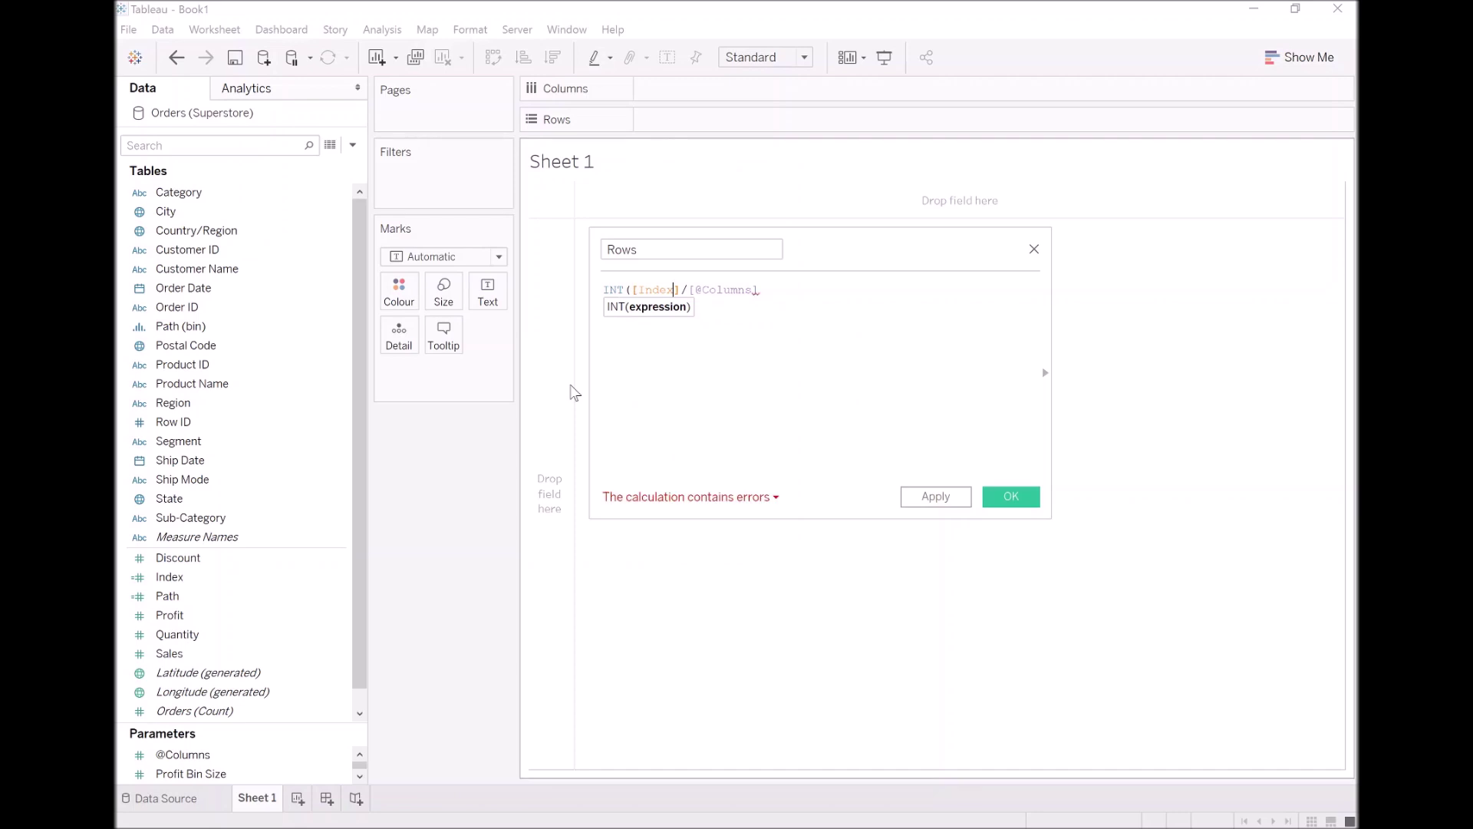
{"action": "type", "text": ")"}
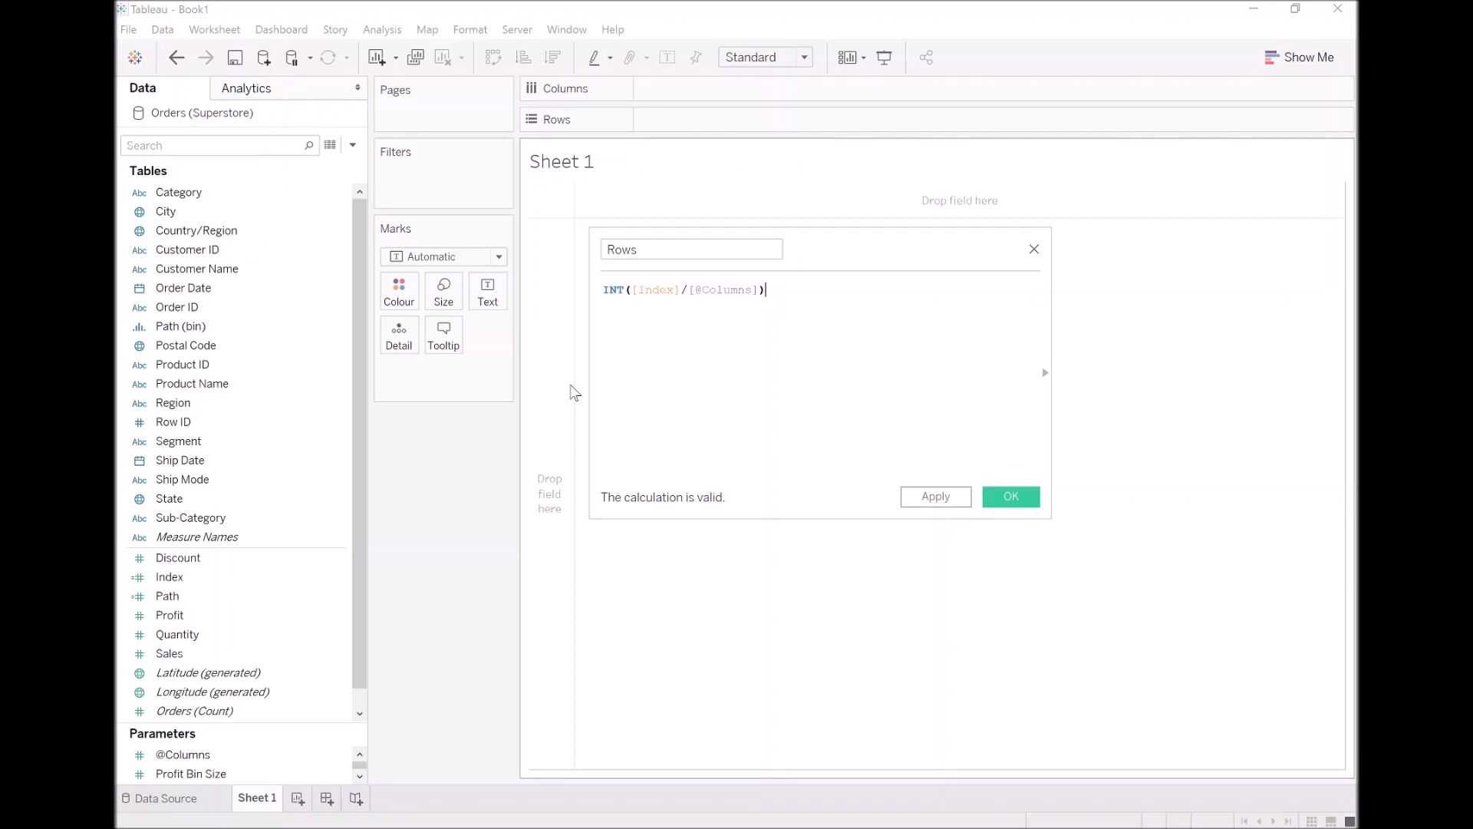
{"action": "left_click", "coordinate": [939, 497]}
{"action": "left_click", "coordinate": [1009, 499]}
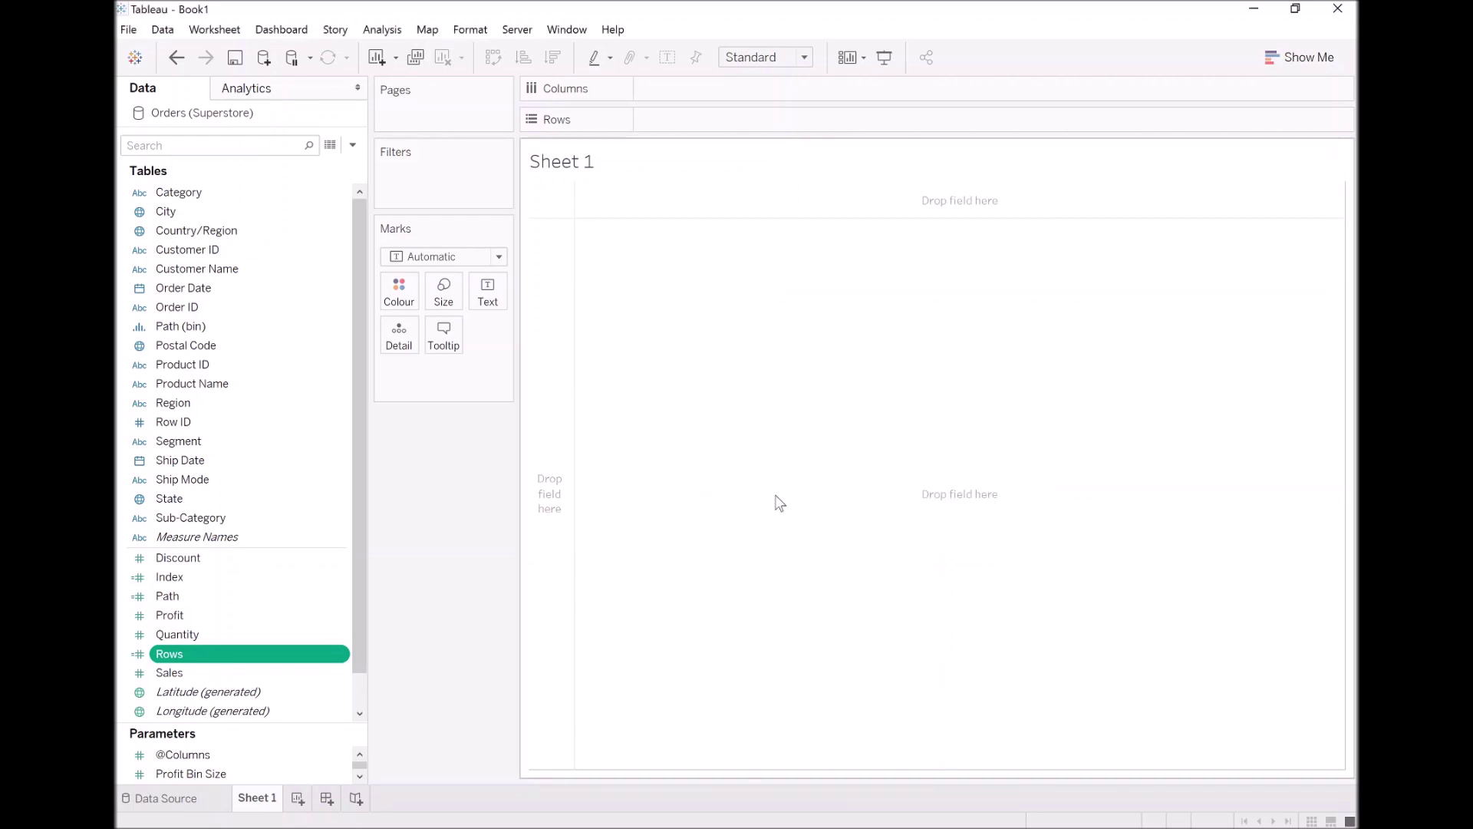
{"action": "left_click", "coordinate": [353, 144]}
{"action": "left_click", "coordinate": [331, 166]}
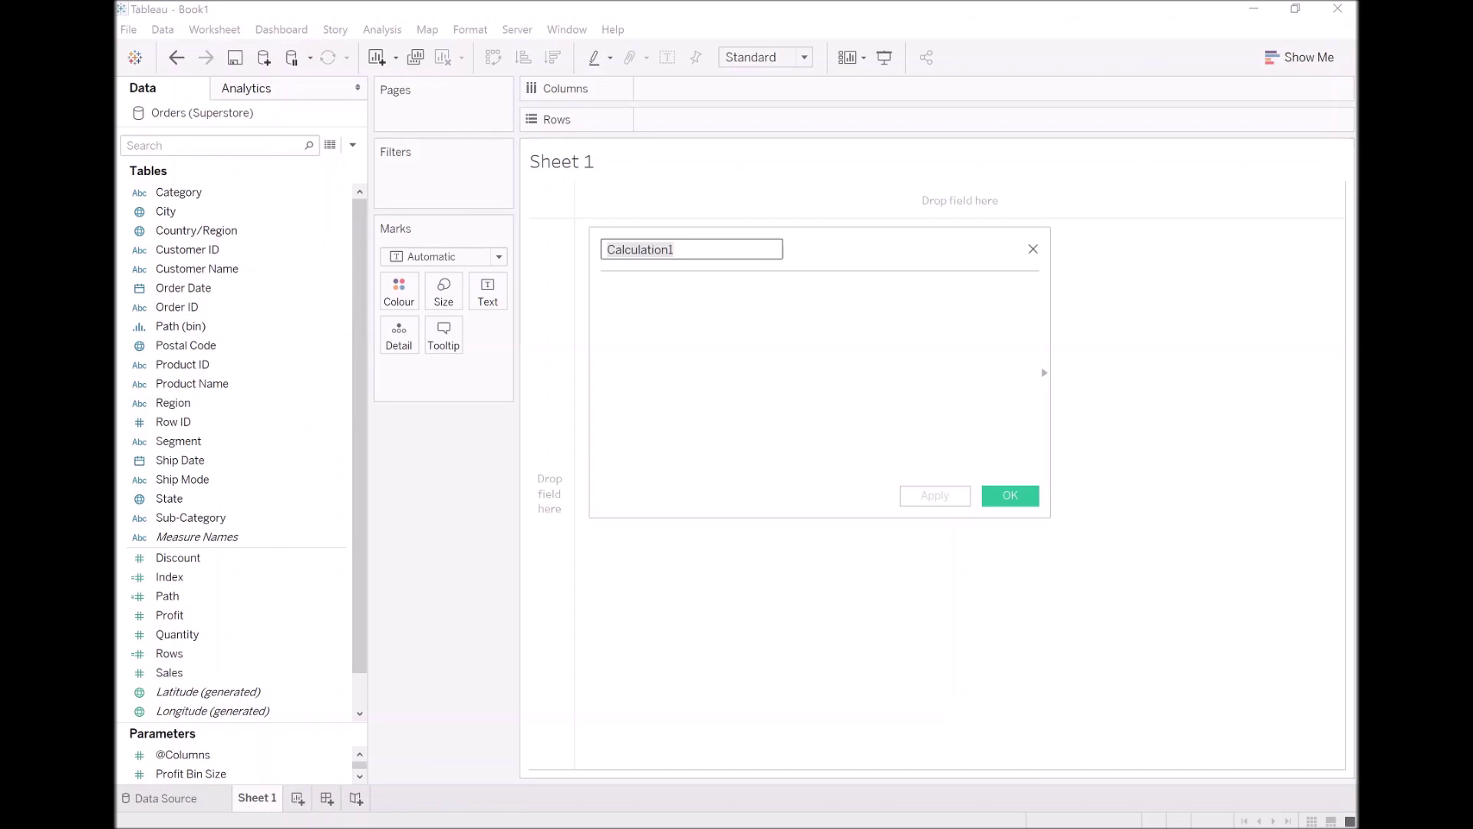
{"action": "type", "text": "Col"}
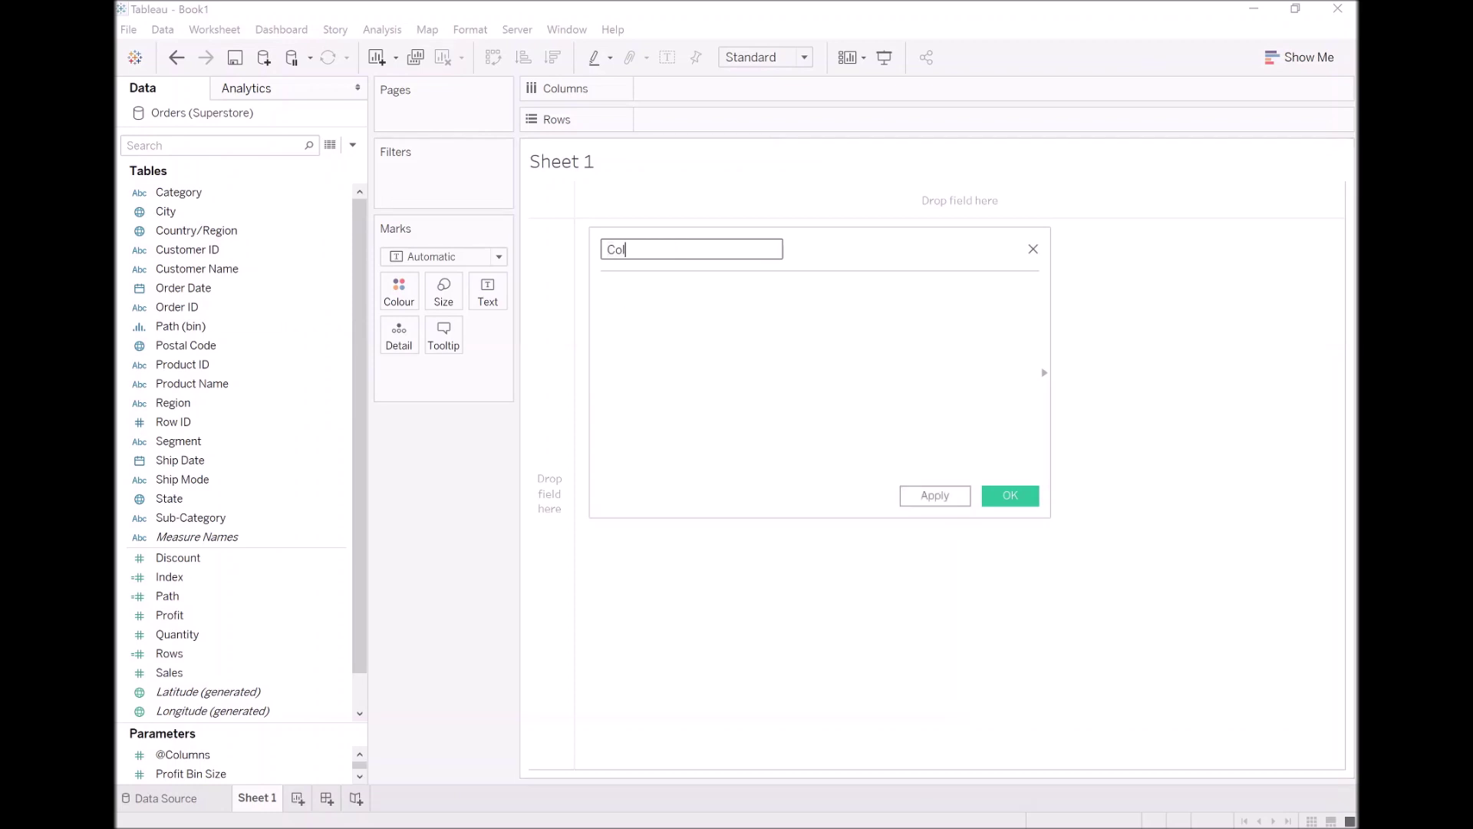
{"action": "type", "text": "umns"}
{"action": "left_click", "coordinate": [603, 289]}
{"action": "type", "text": "[Index]"}
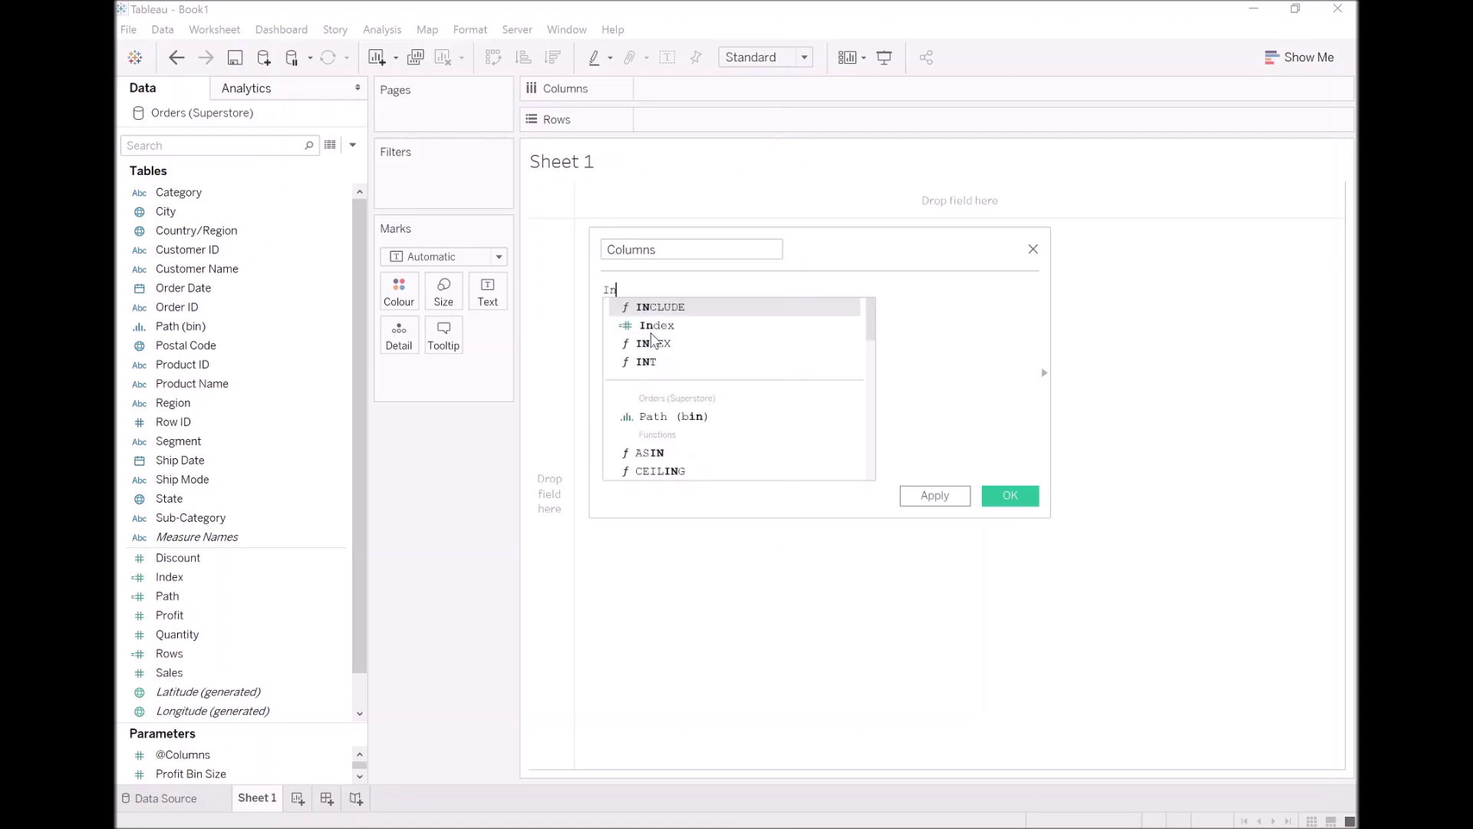
{"action": "key", "text": "Return"}
{"action": "type", "text": "%@c"}
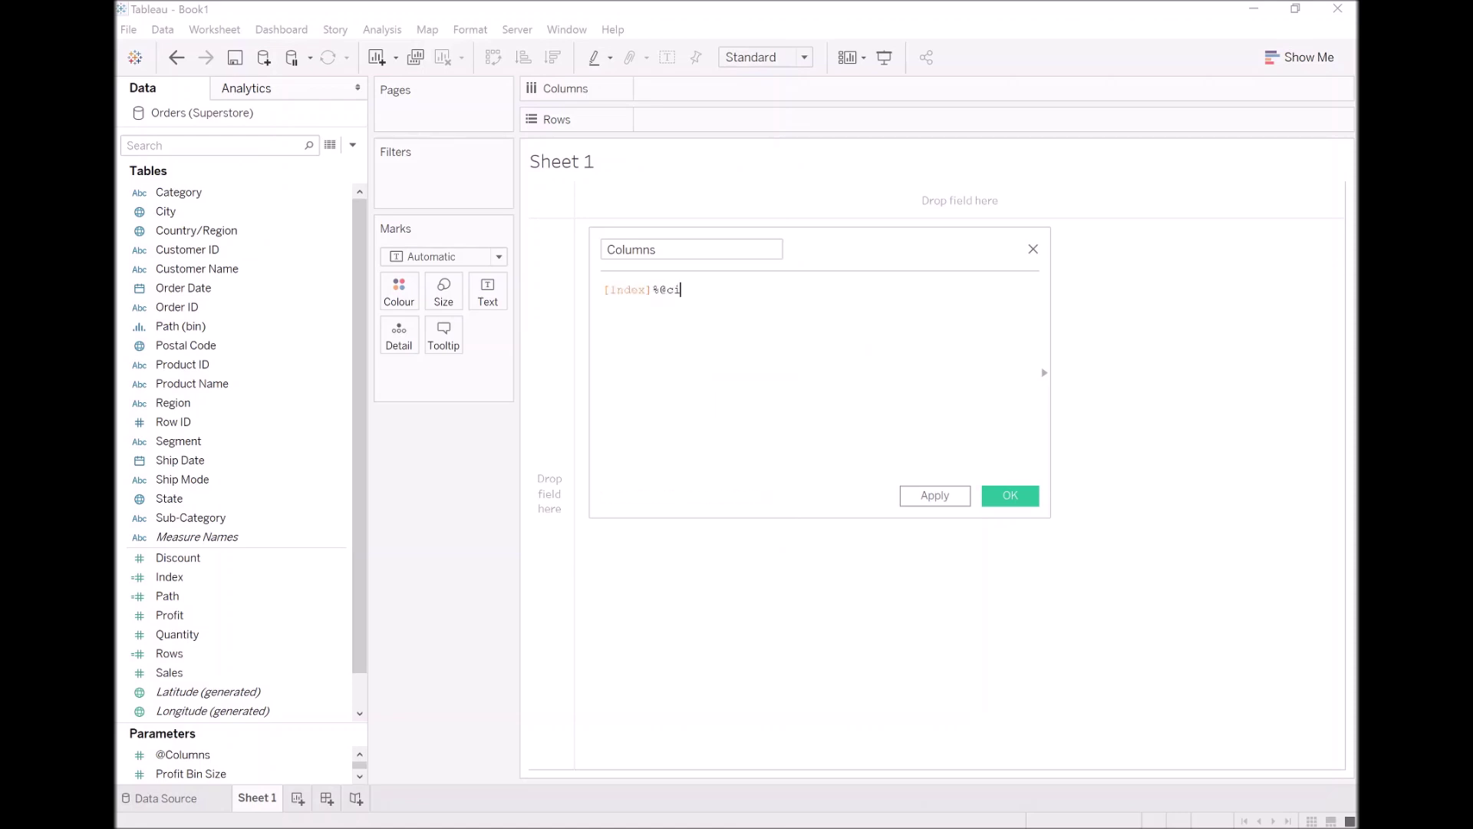
{"action": "key", "text": "Return"}
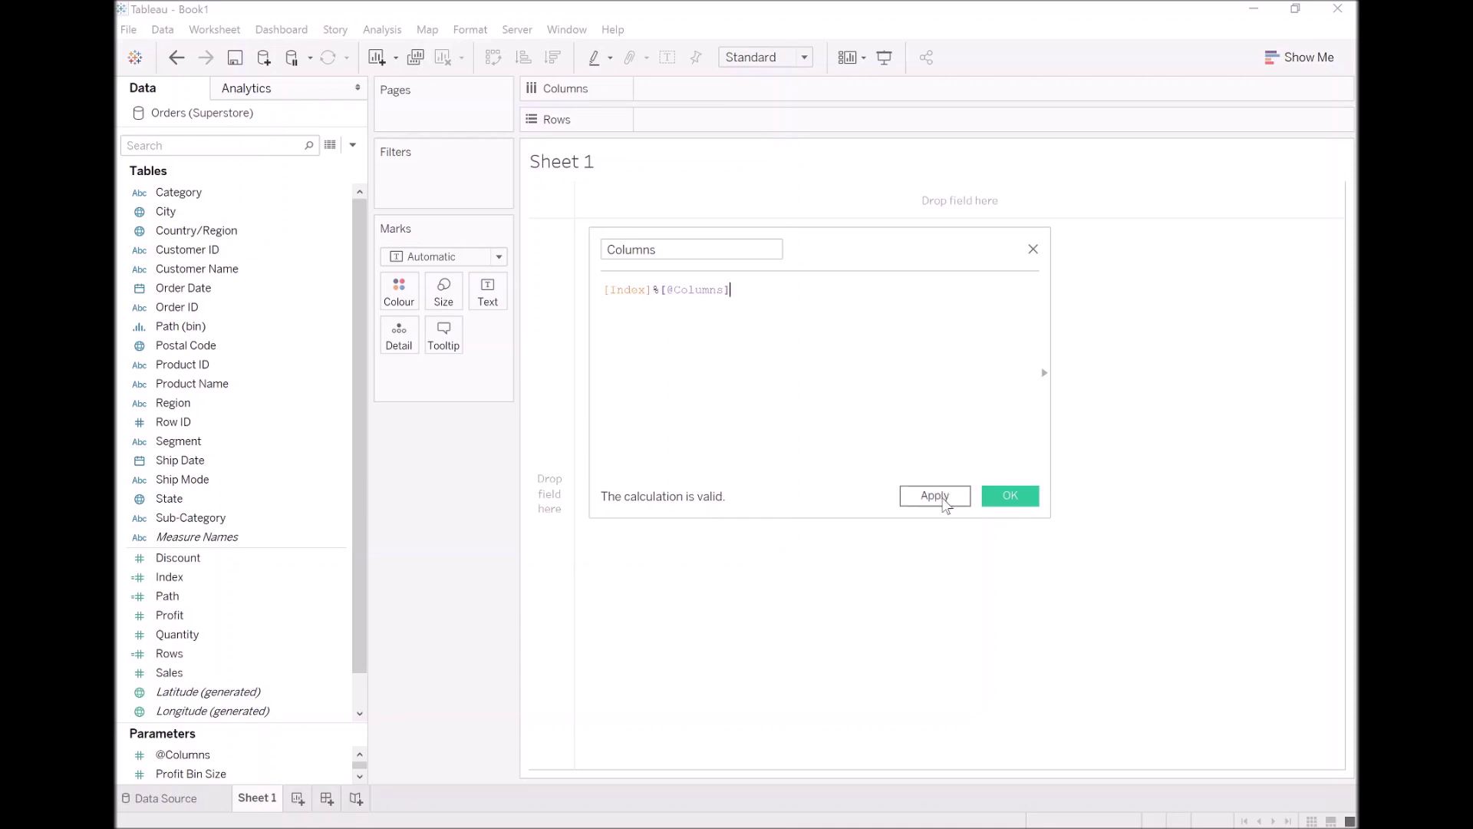
{"action": "left_click", "coordinate": [947, 498]}
{"action": "left_click", "coordinate": [1009, 496]}
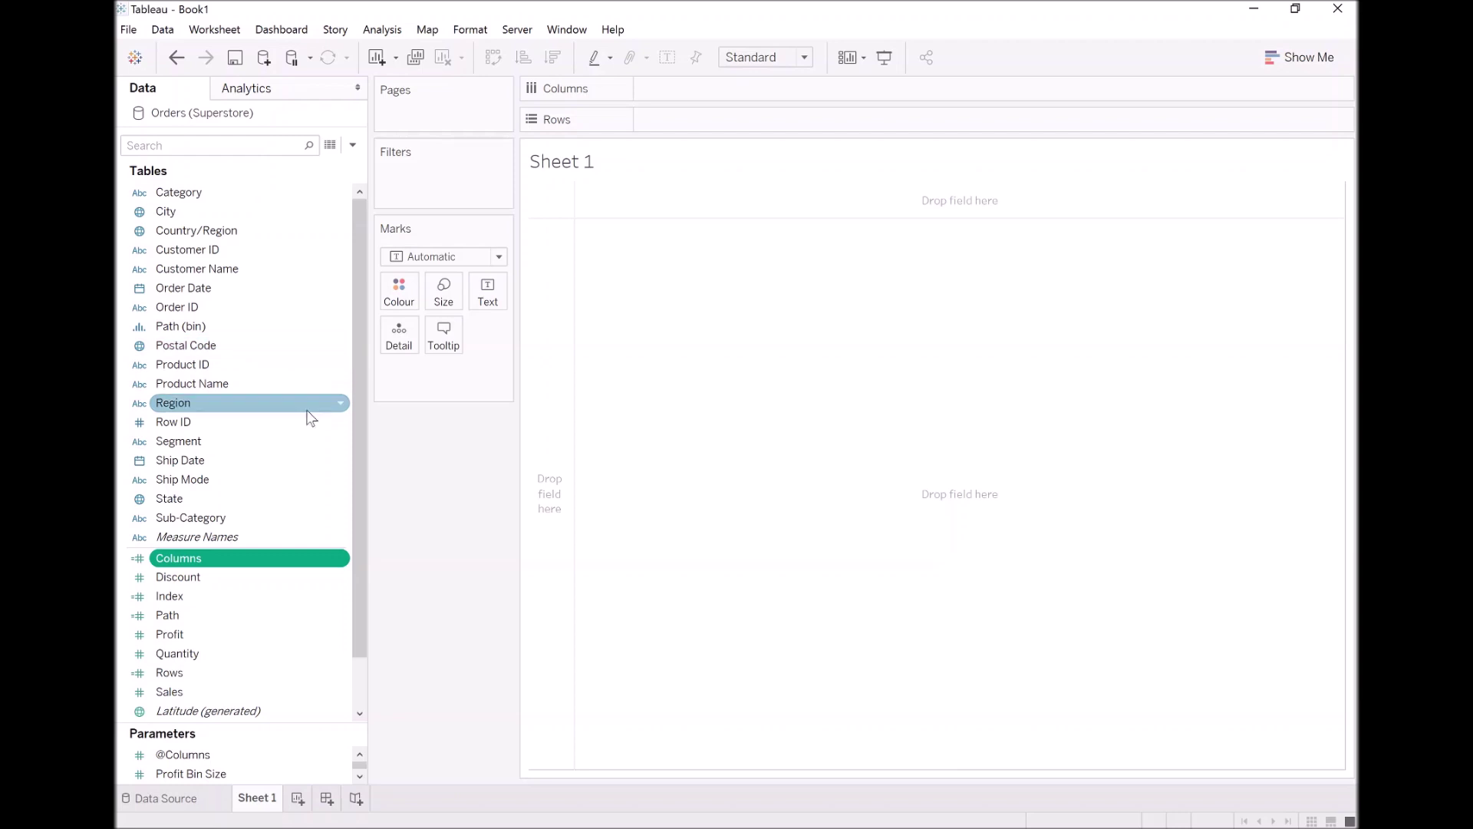
- Place Region and the Columns field on the Columns shelf, and the Rows field on the Rows shelf
{"action": "left_click_drag", "start_coordinate": [253, 404], "coordinate": [671, 93]}
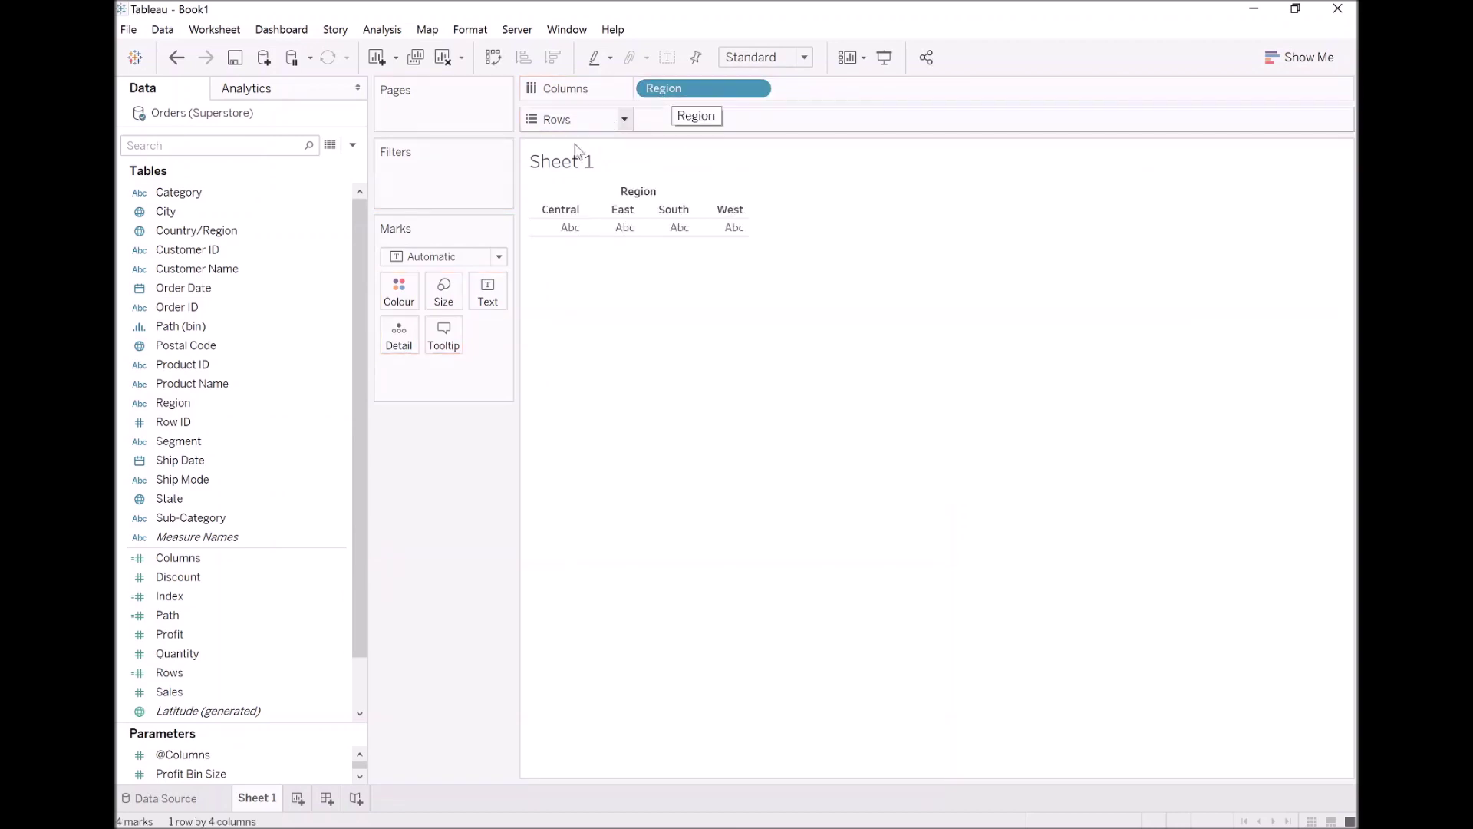
{"action": "left_click_drag", "start_coordinate": [207, 564], "coordinate": [824, 96]}
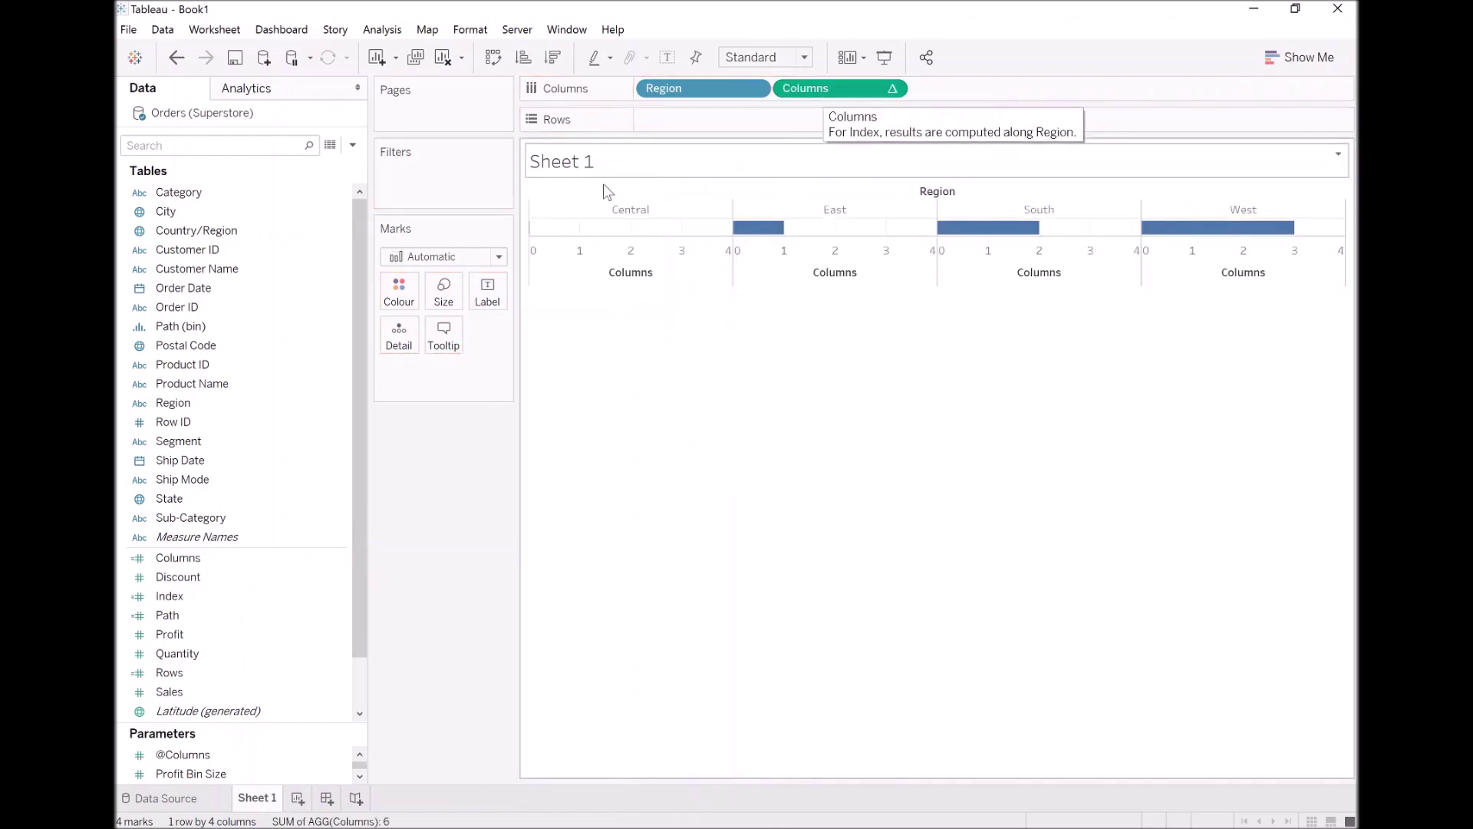
{"action": "left_click_drag", "start_coordinate": [195, 673], "coordinate": [700, 125]}
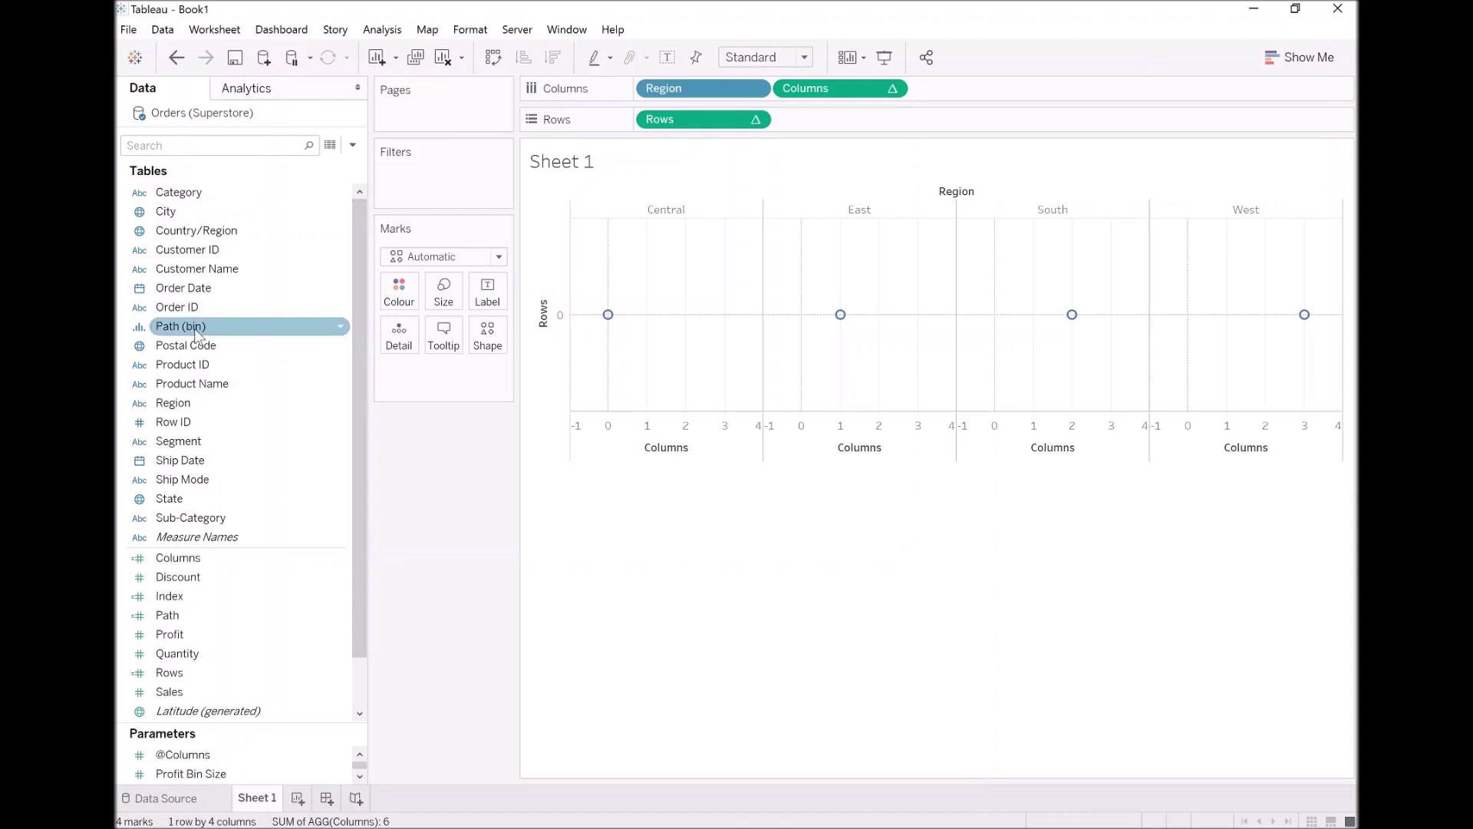
- Add Path (bin) ahead of Rows on the Rows shelf, check its Show Missing Values option, and move it to Detail
{"action": "left_click_drag", "start_coordinate": [181, 329], "coordinate": [638, 131]}
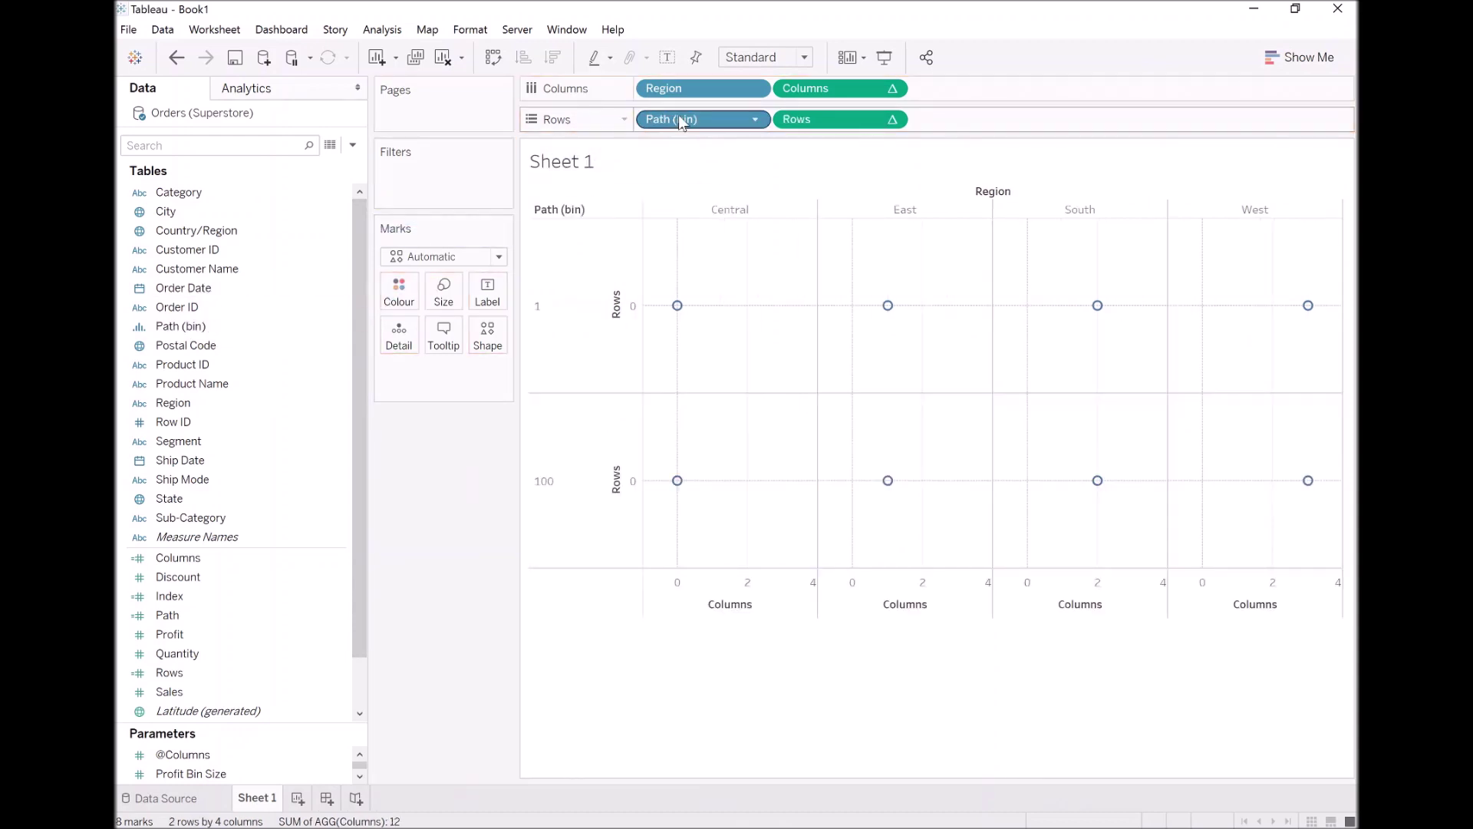
{"action": "right_click", "coordinate": [679, 117]}
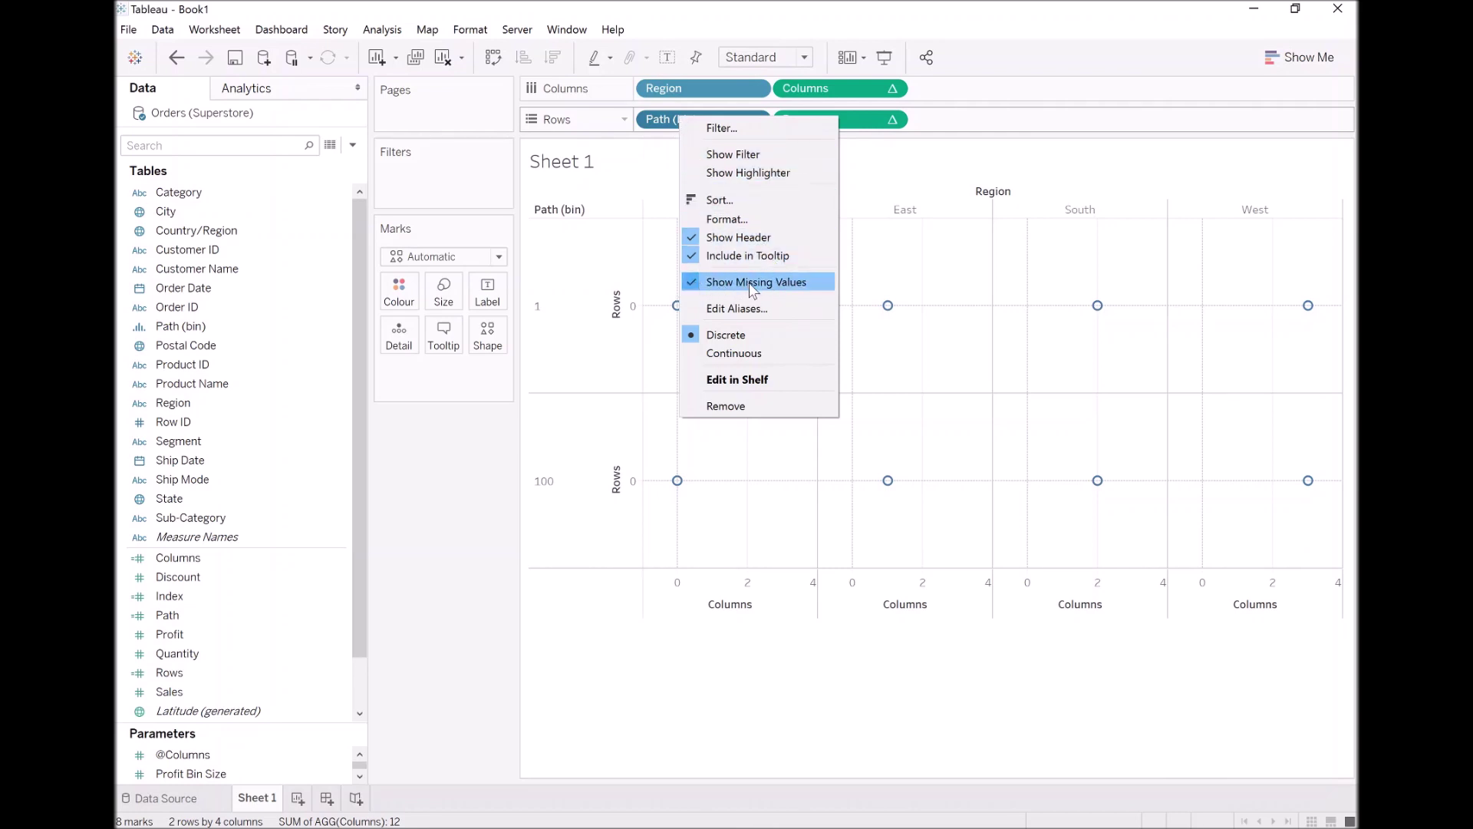
{"action": "left_click", "coordinate": [465, 488]}
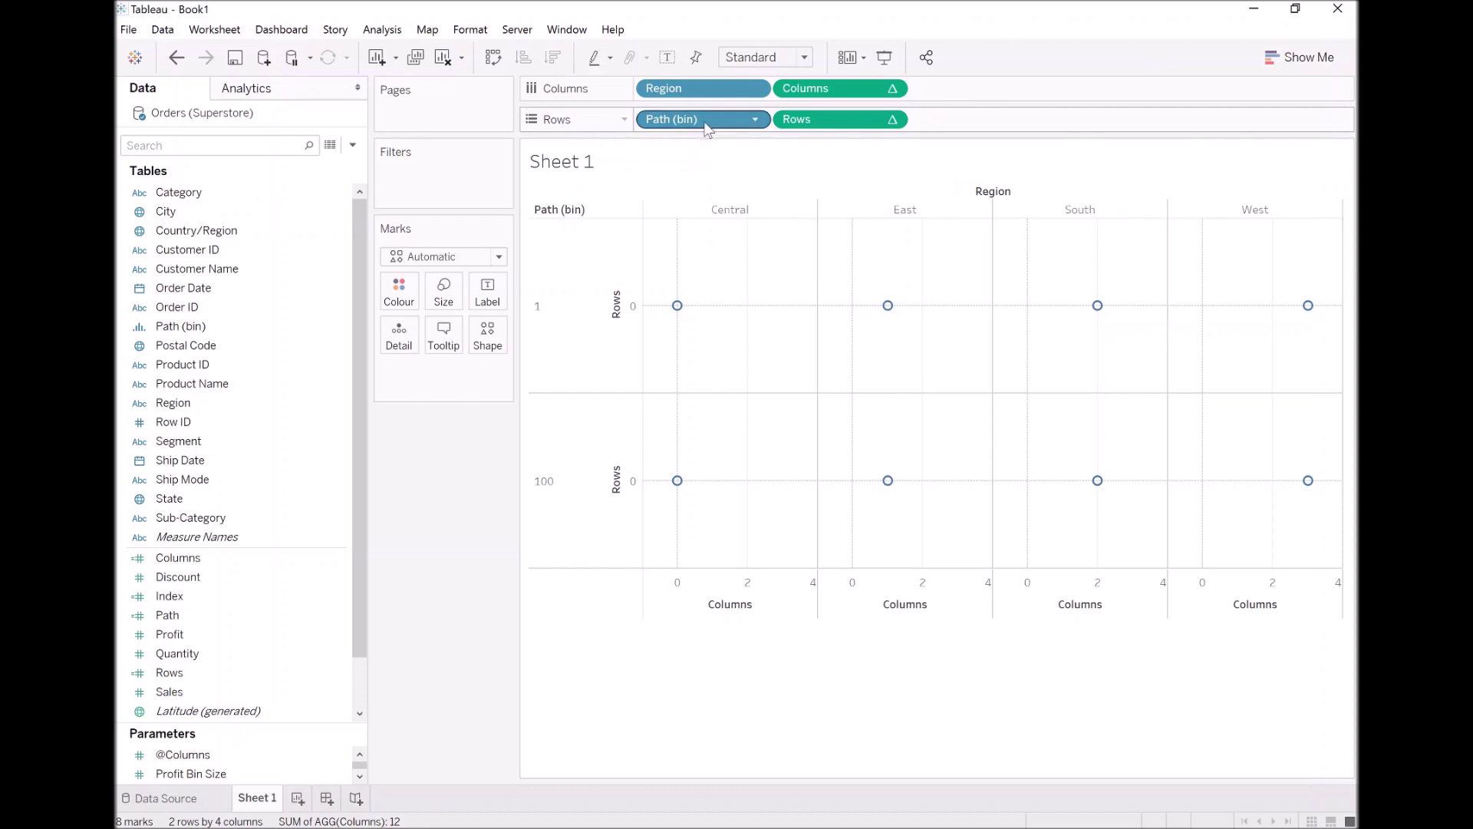
{"action": "left_click_drag", "start_coordinate": [705, 122], "coordinate": [404, 330]}
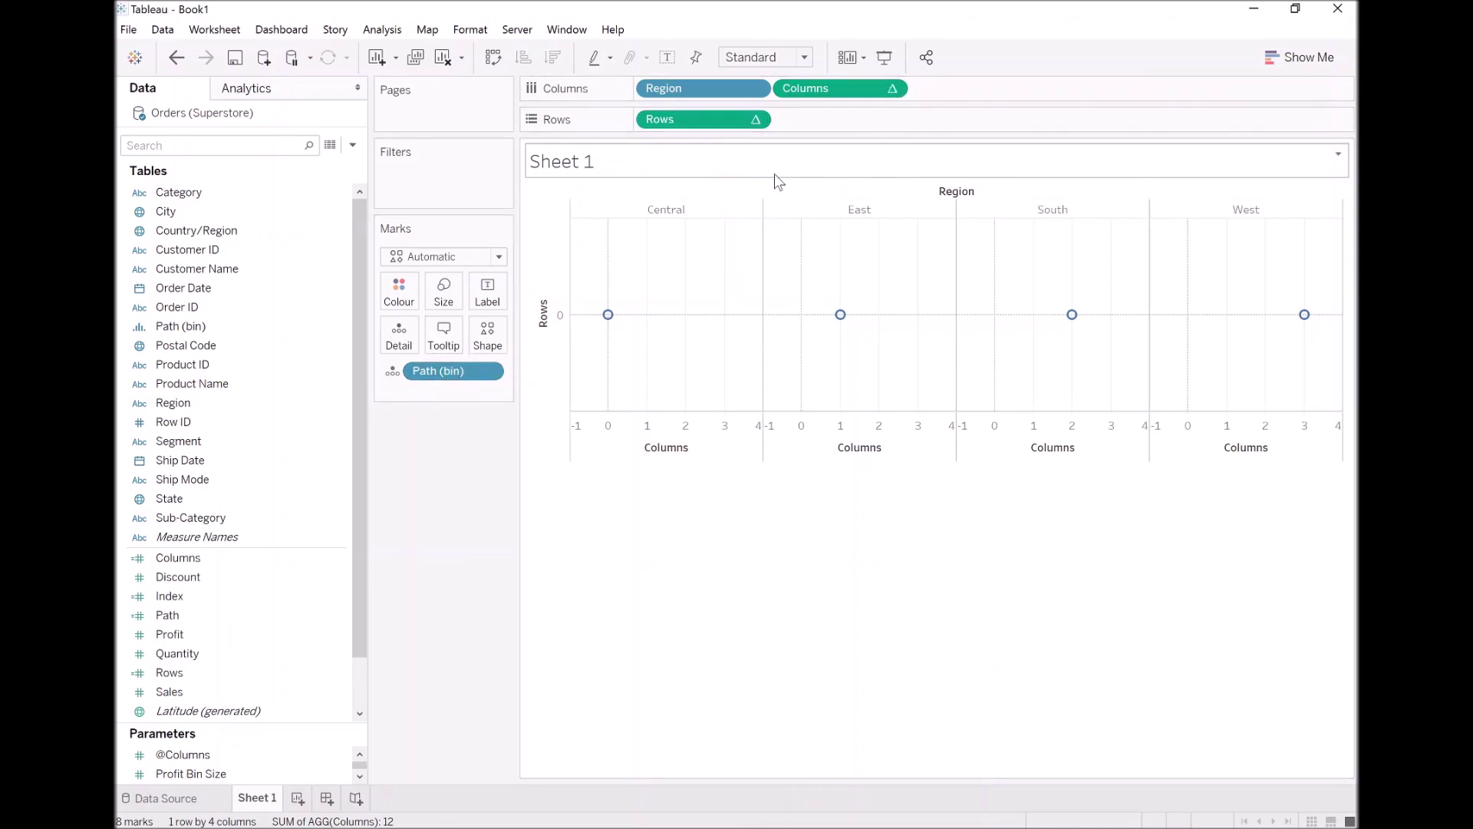
- Set both the Columns and Rows table calculations to compute using Path (bin)
{"action": "right_click", "coordinate": [835, 96]}
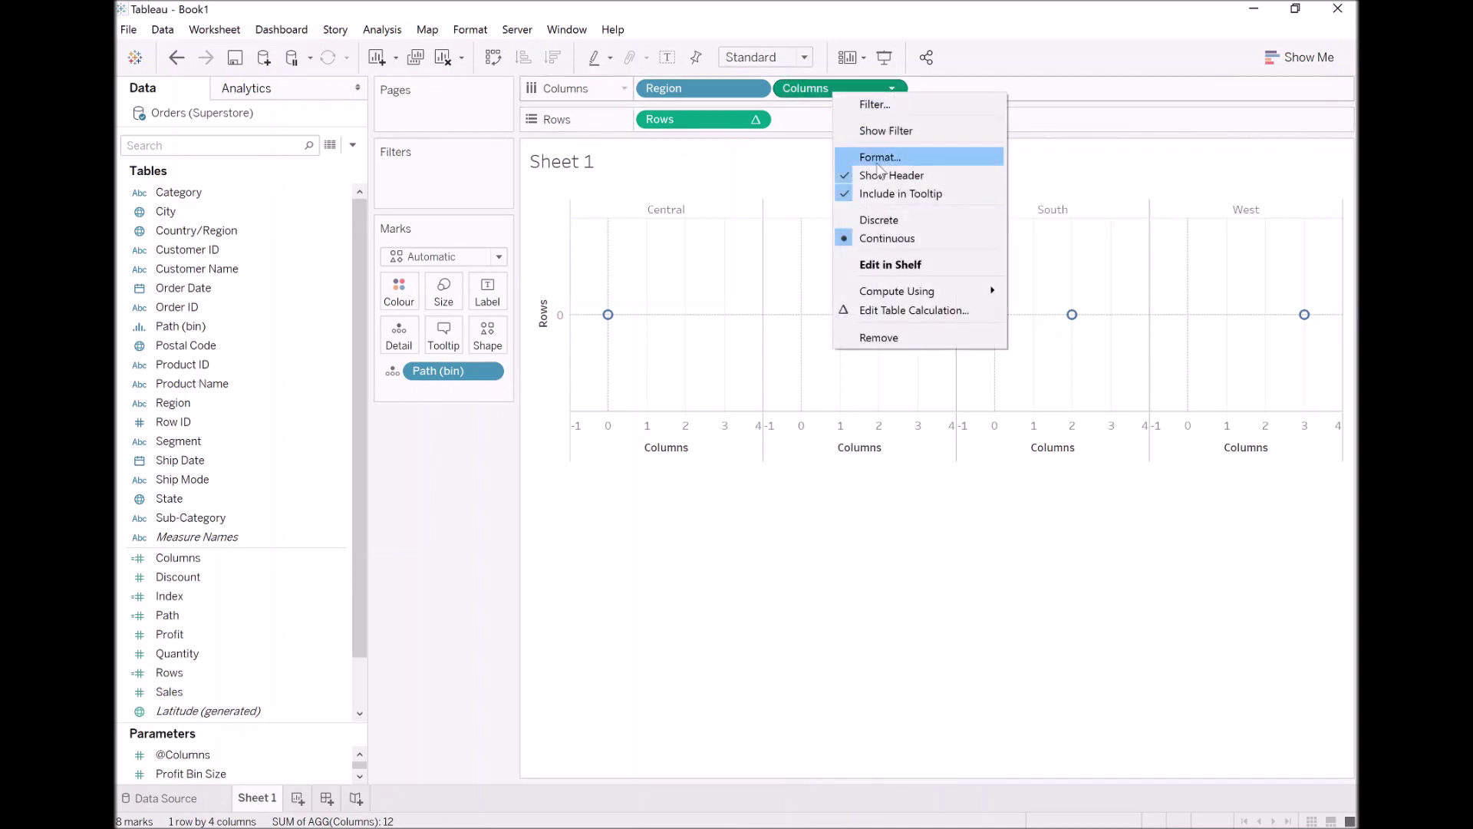
{"action": "mouse_move", "coordinate": [920, 297]}
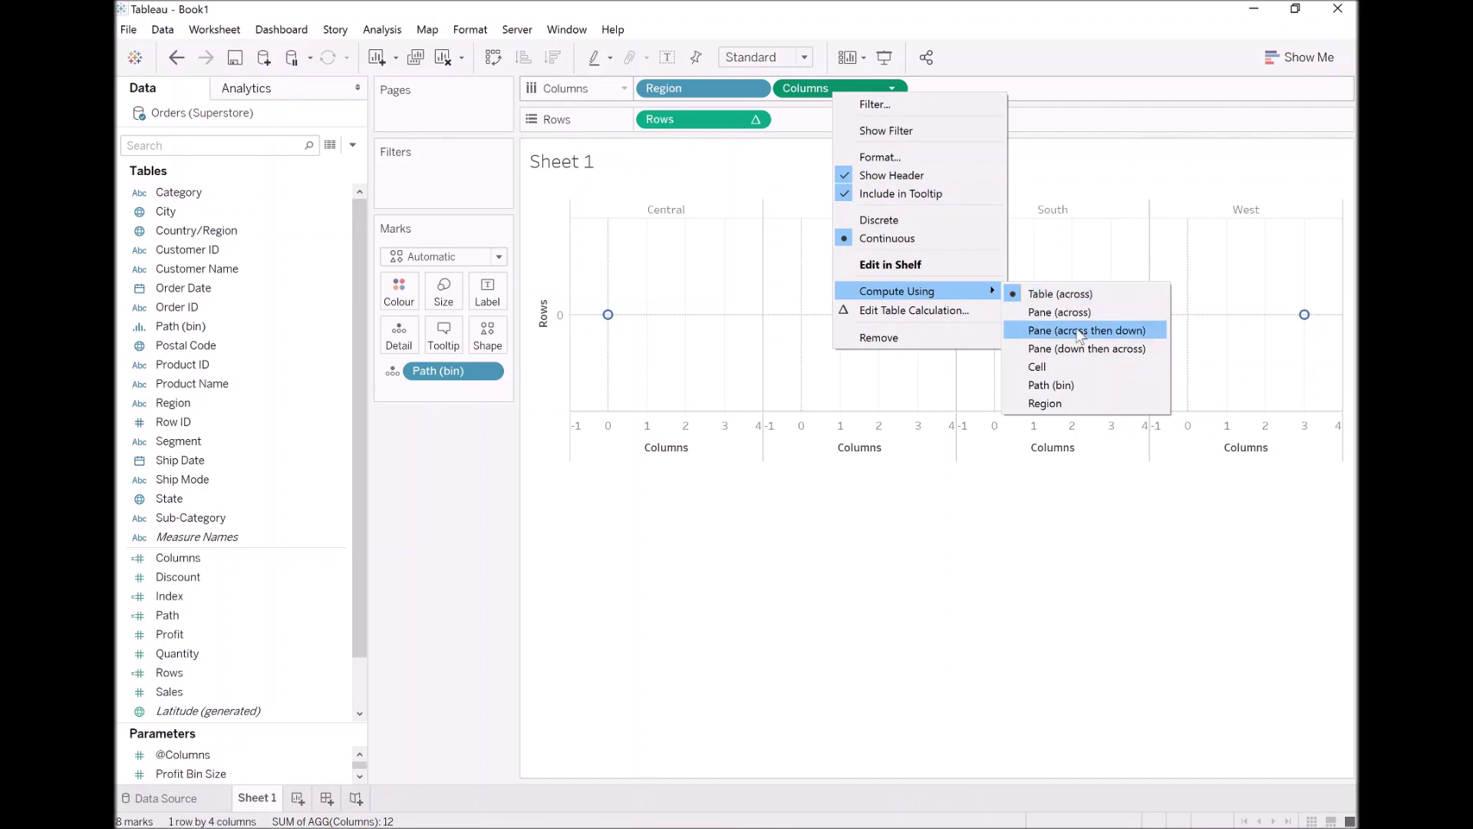
{"action": "left_click", "coordinate": [1081, 385]}
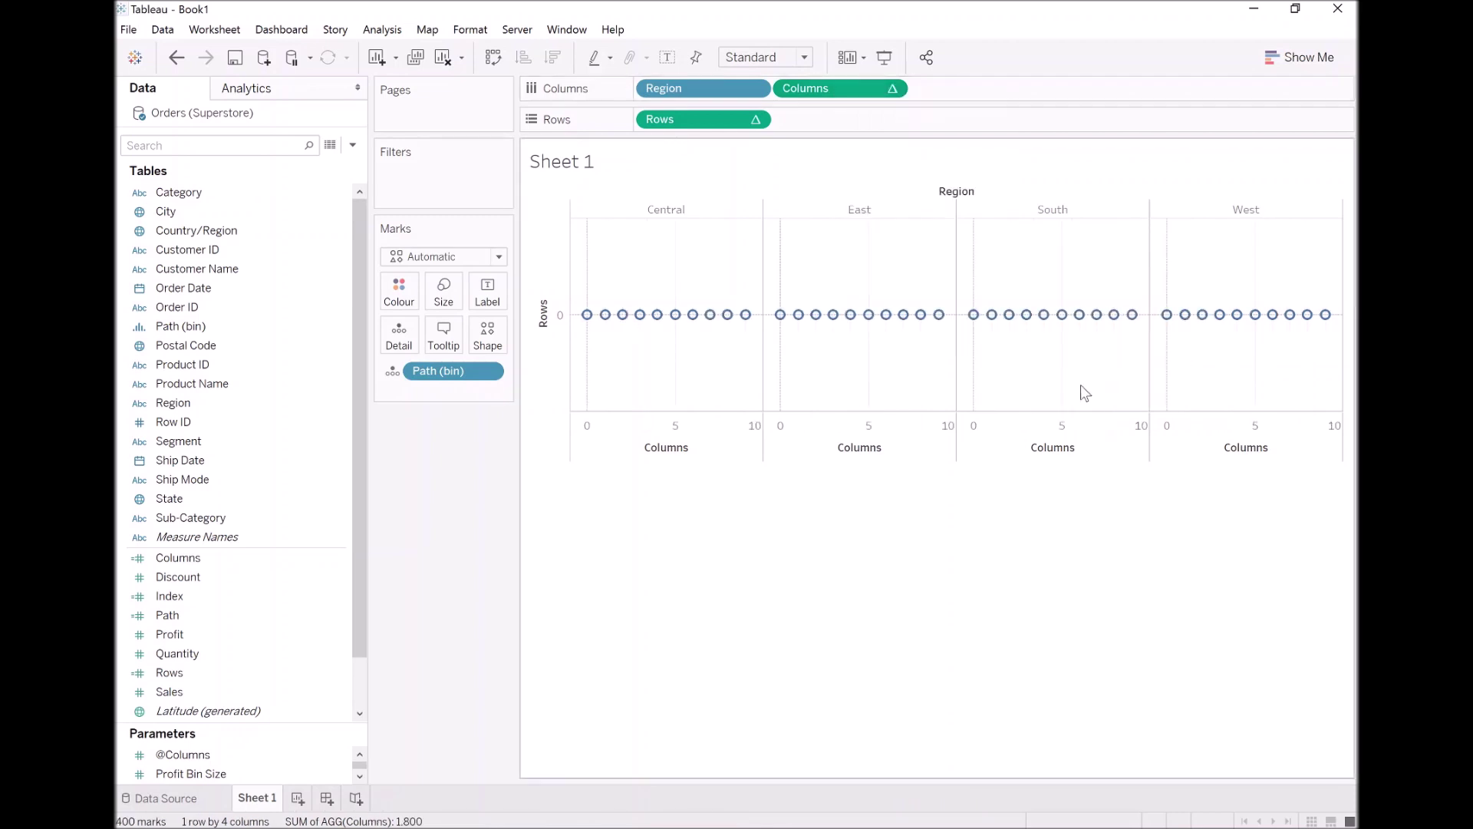
{"action": "mouse_move", "coordinate": [644, 326]}
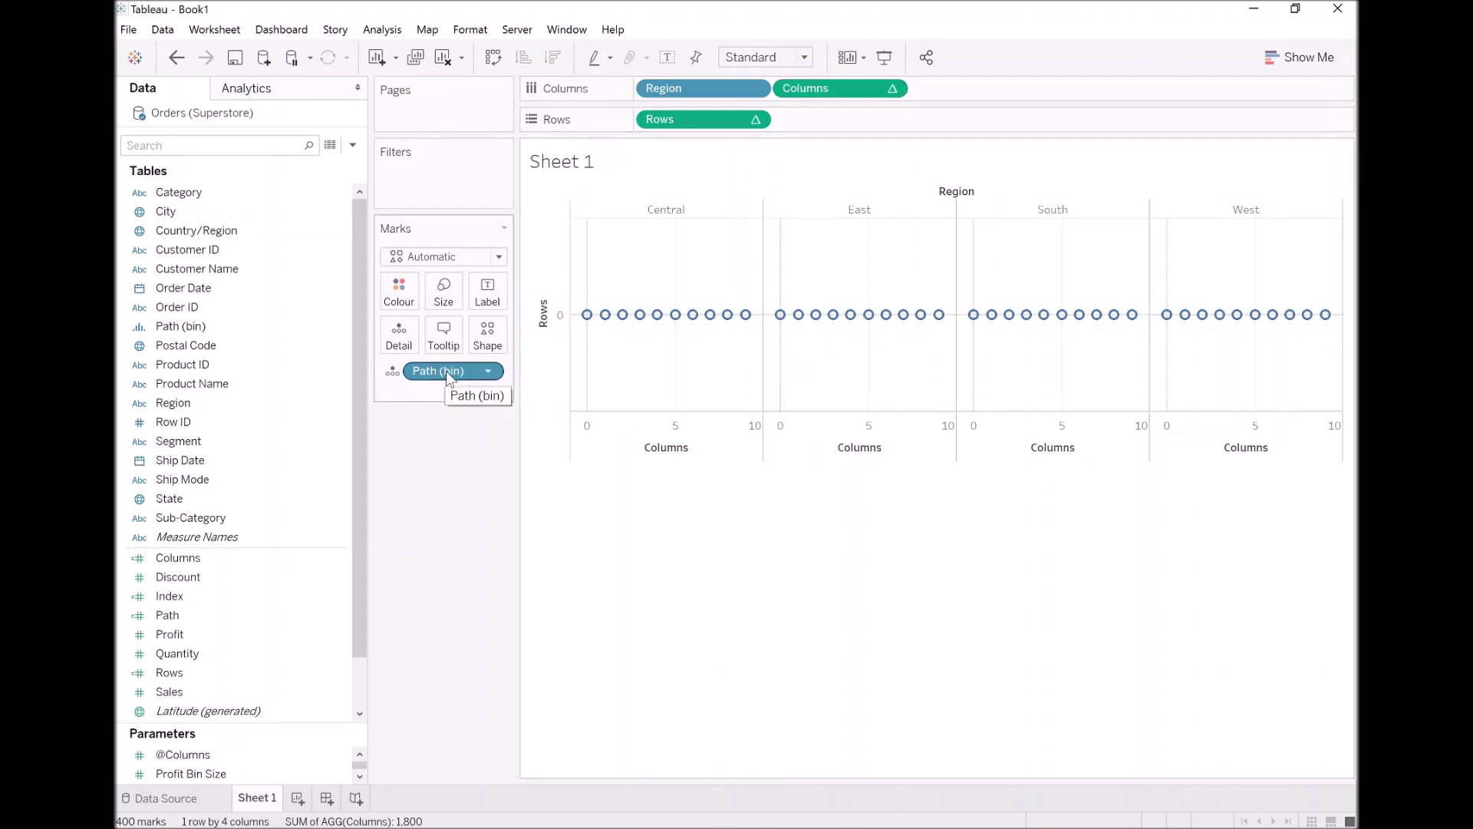
{"action": "right_click", "coordinate": [675, 118]}
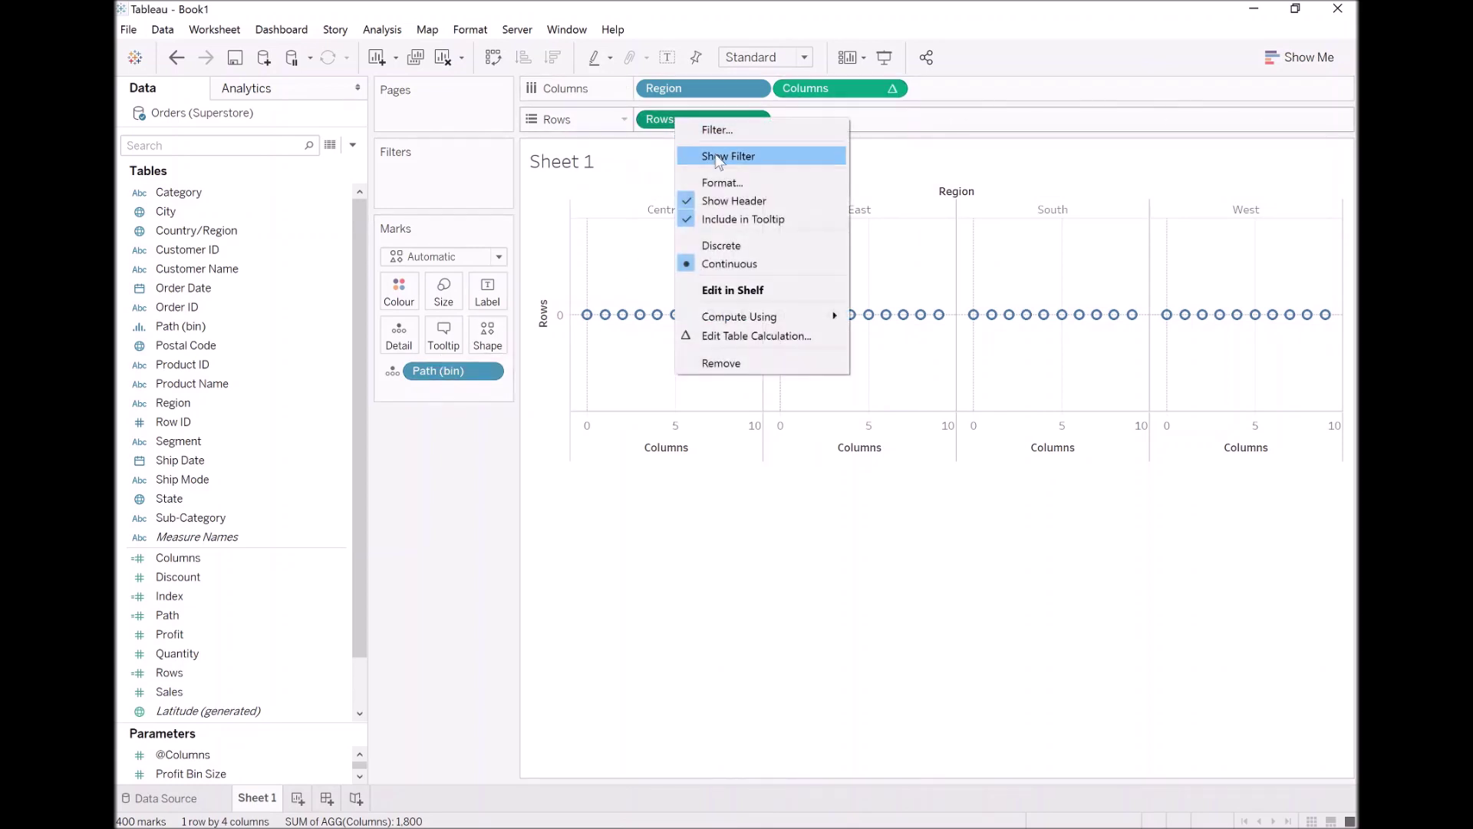
{"action": "mouse_move", "coordinate": [785, 313]}
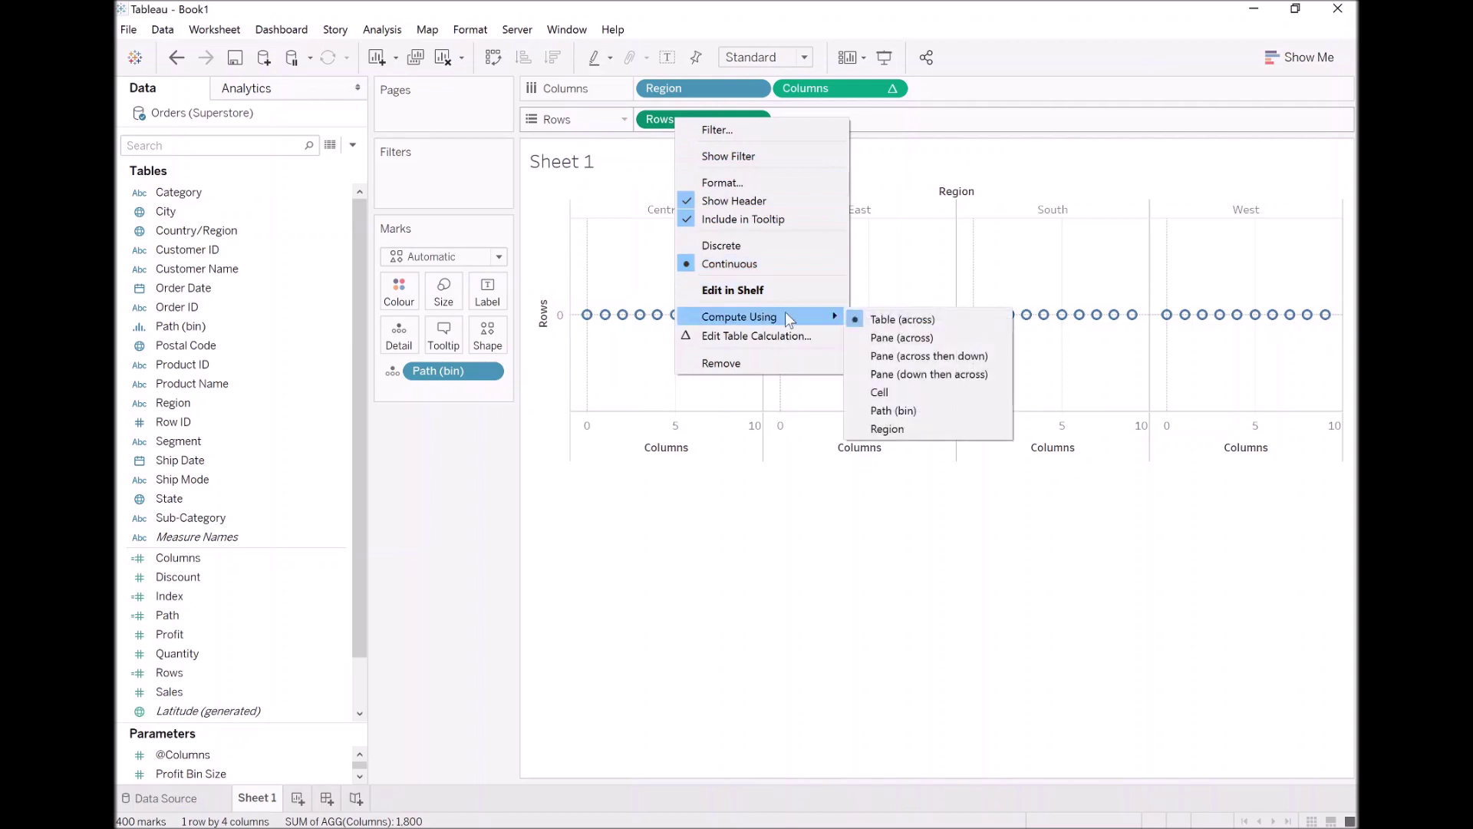
{"action": "left_click", "coordinate": [930, 409]}
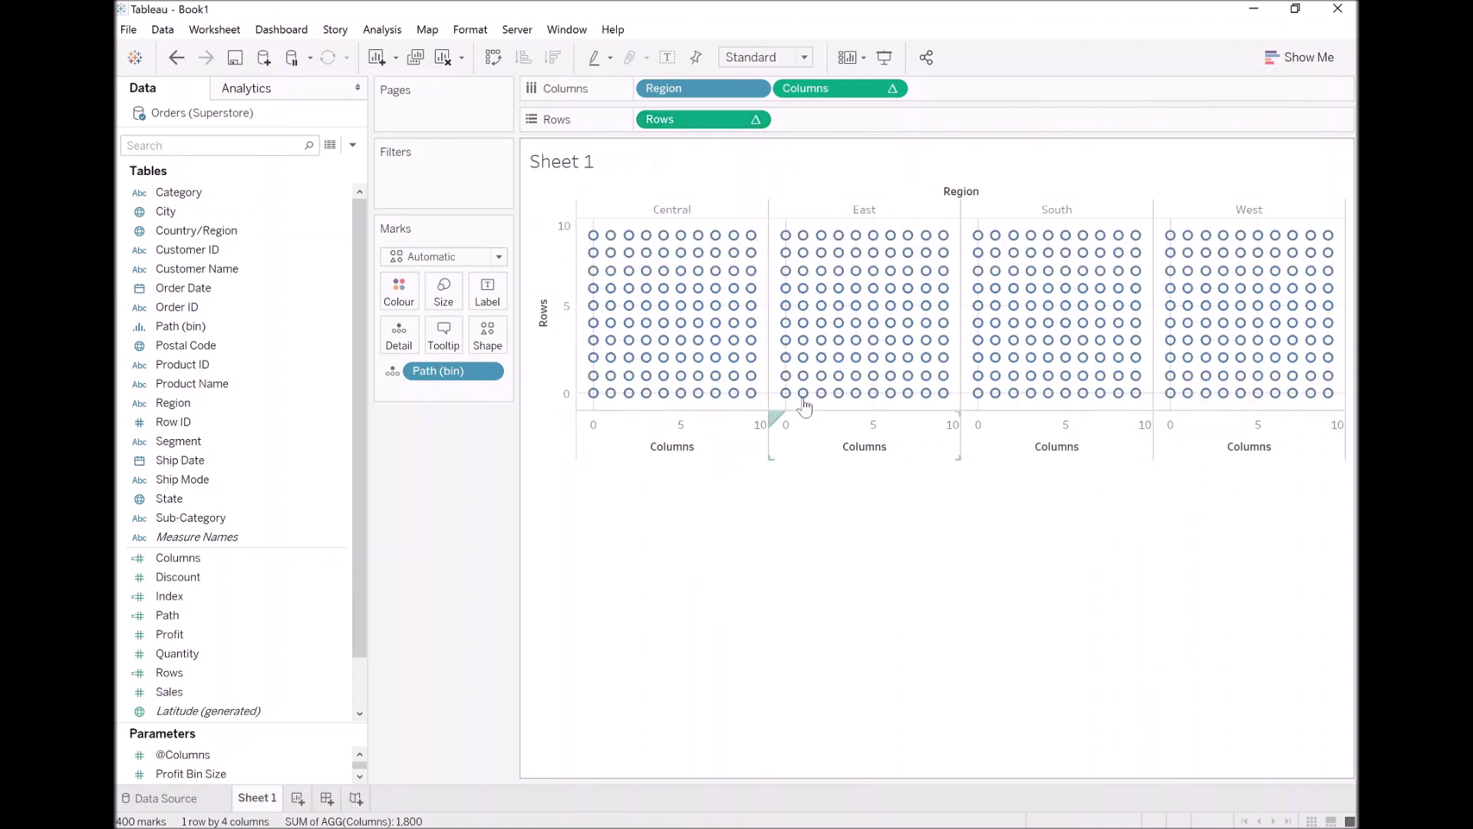
{"action": "mouse_move", "coordinate": [835, 390]}
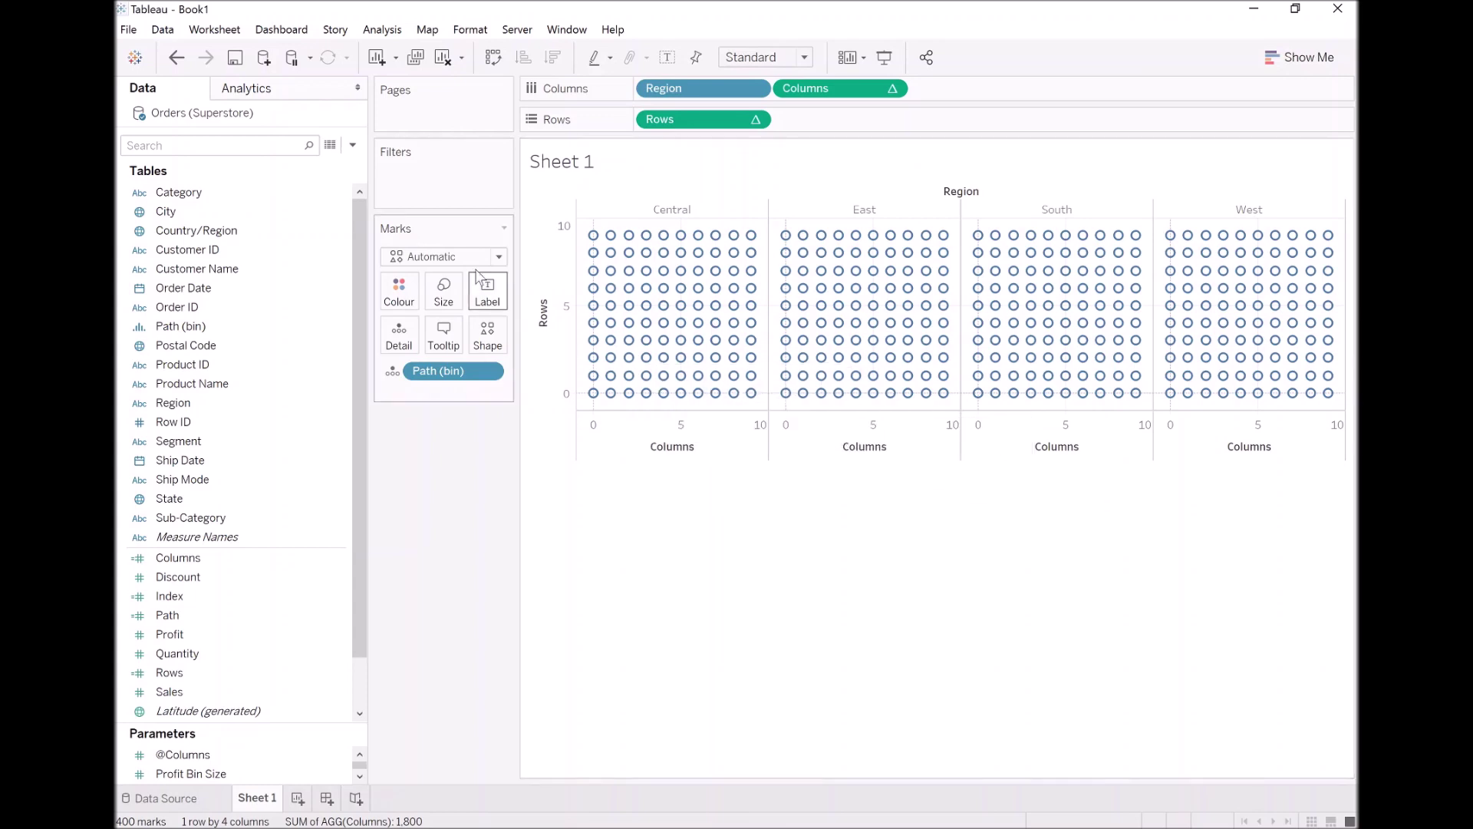
- Try the Circle mark type, and set the marks to Square instead
{"action": "left_click", "coordinate": [453, 257]}
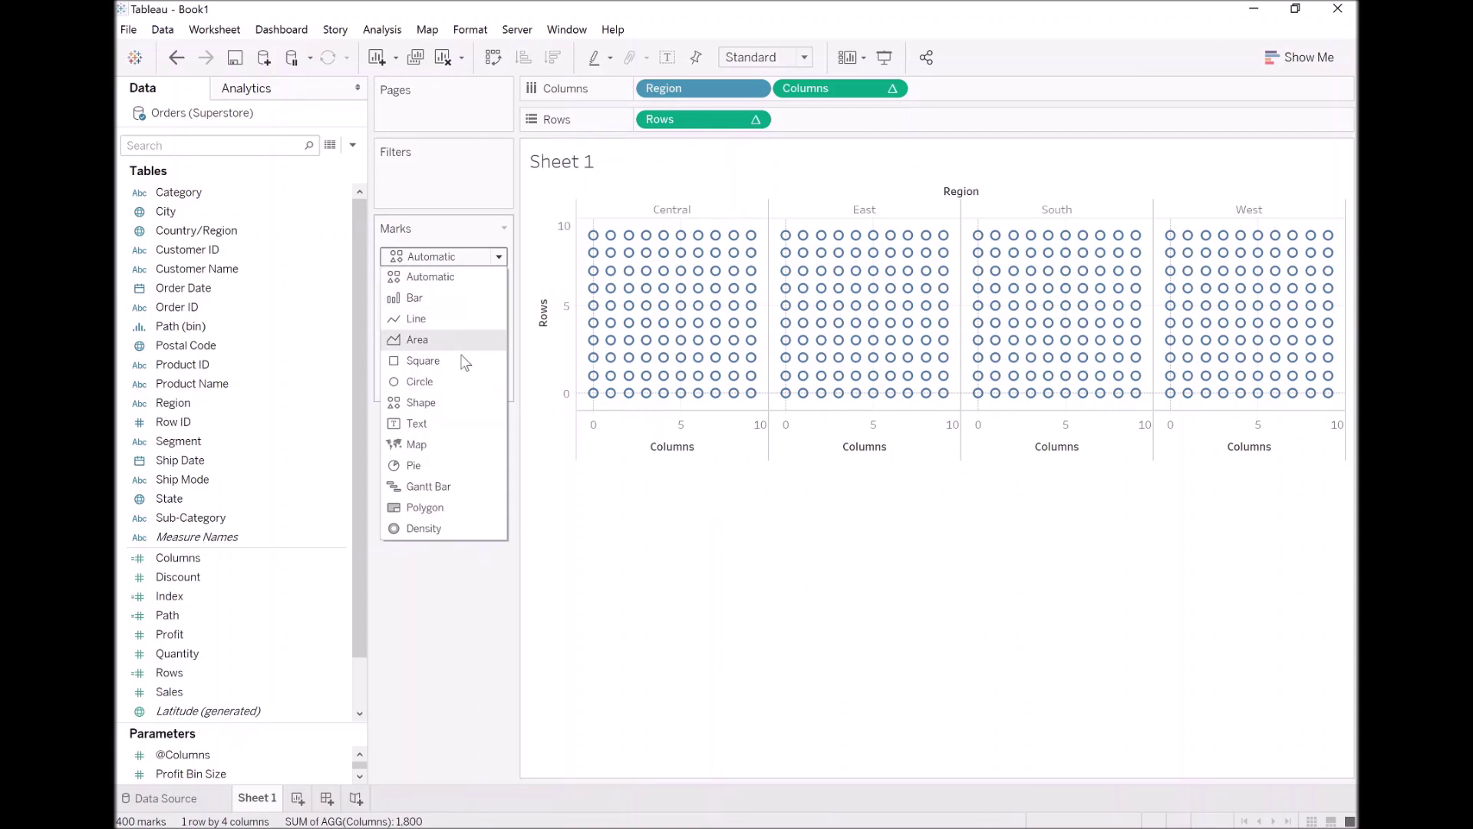
{"action": "key", "text": "Escape"}
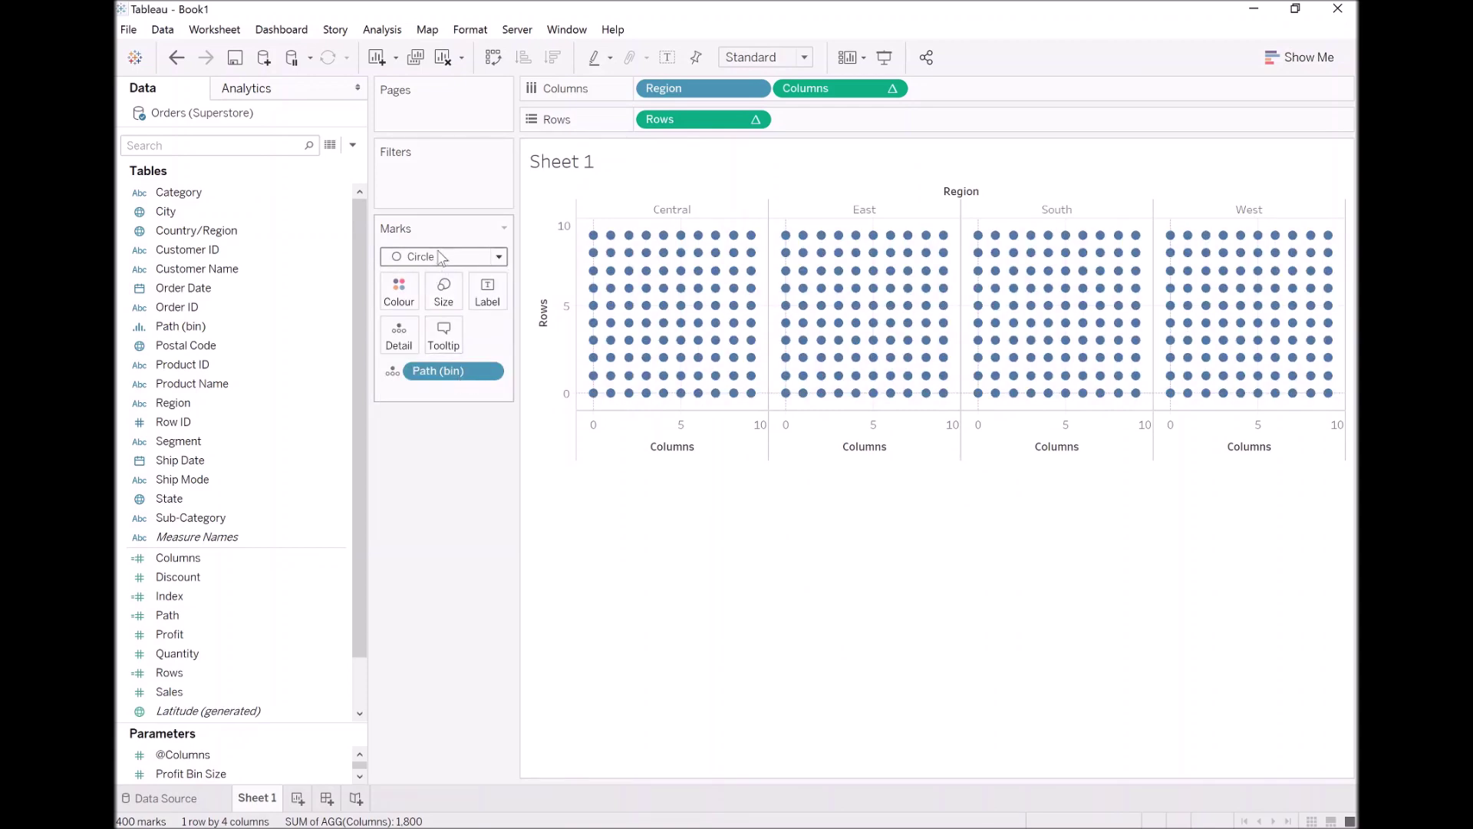
{"action": "left_click", "coordinate": [441, 258]}
{"action": "key", "text": "Escape"}
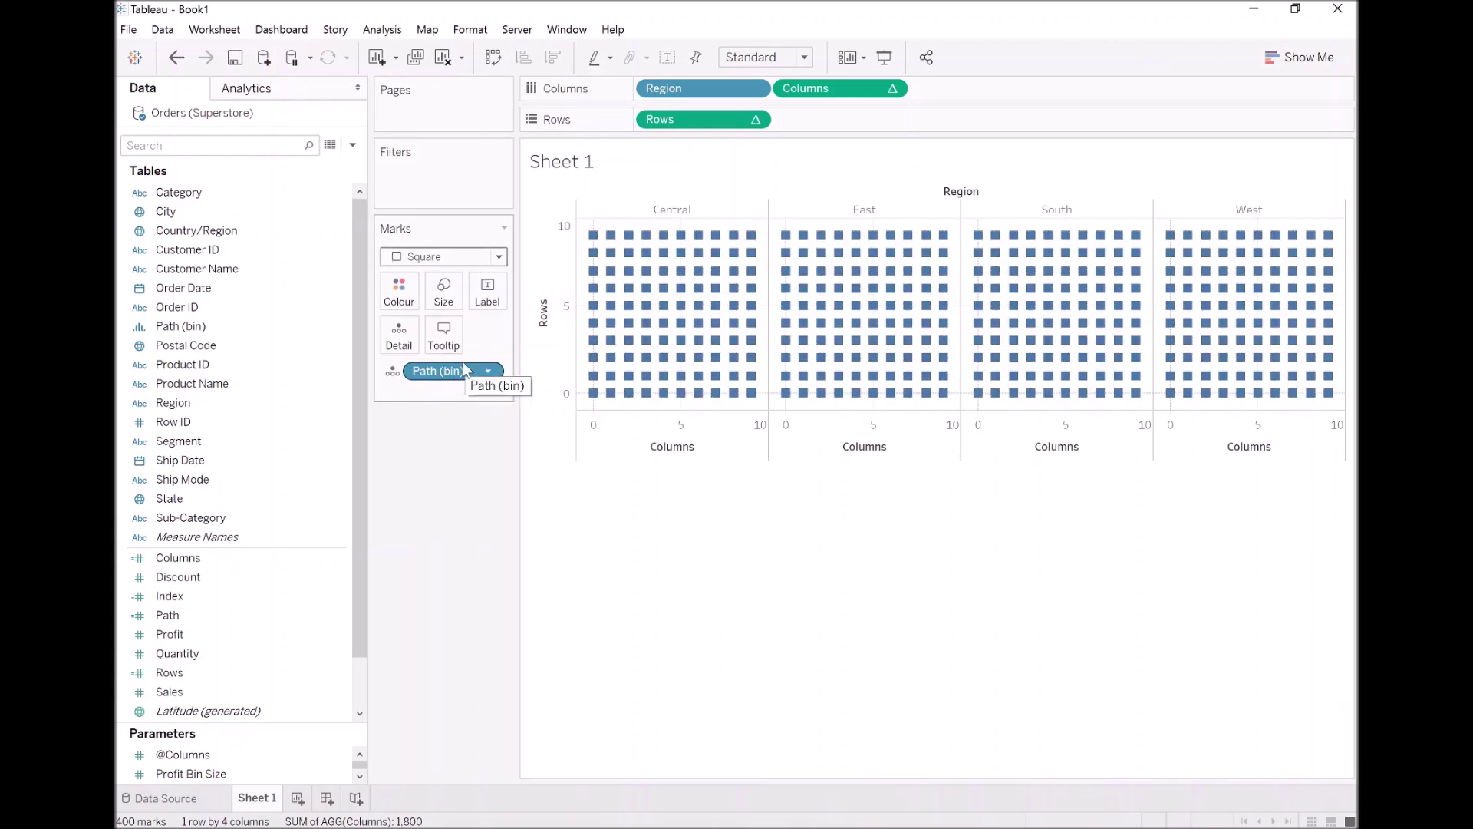
{"action": "mouse_move", "coordinate": [634, 374]}
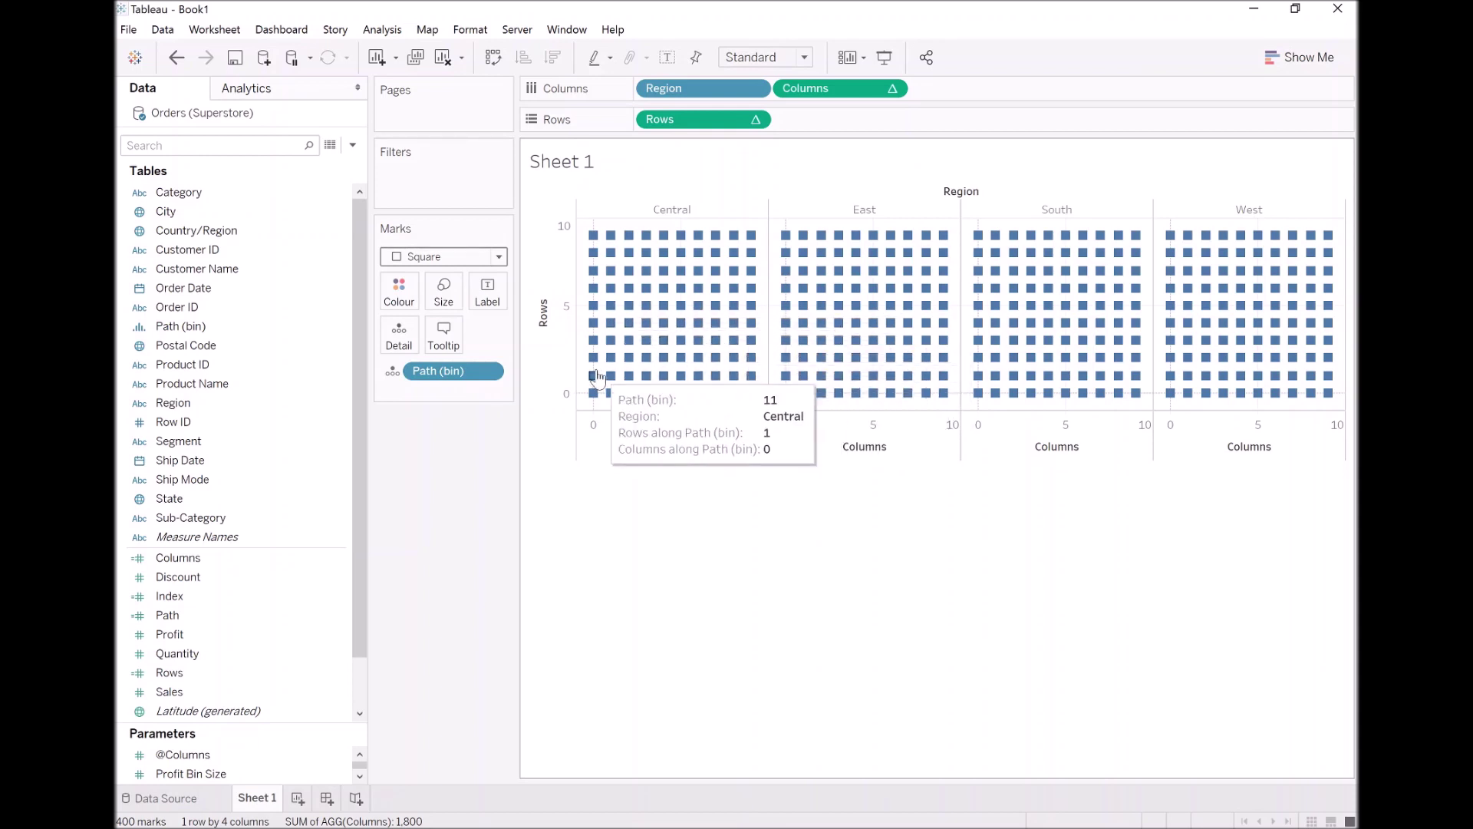
- Create a calculated field named TC_Sales with the formula WINDOW_SUM(SUM([Sales]))
{"action": "left_click", "coordinate": [353, 146]}
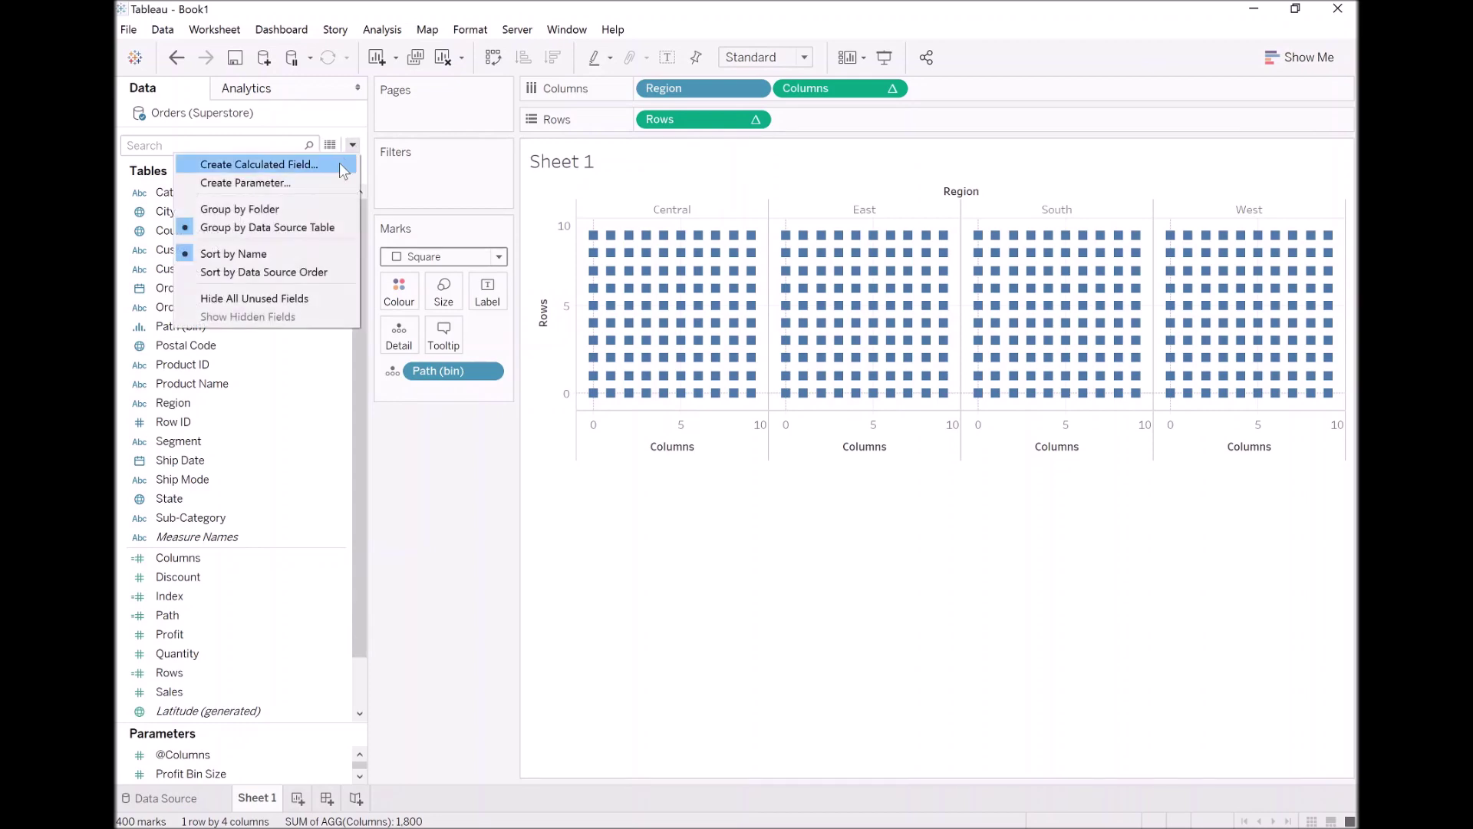
{"action": "left_click", "coordinate": [340, 162]}
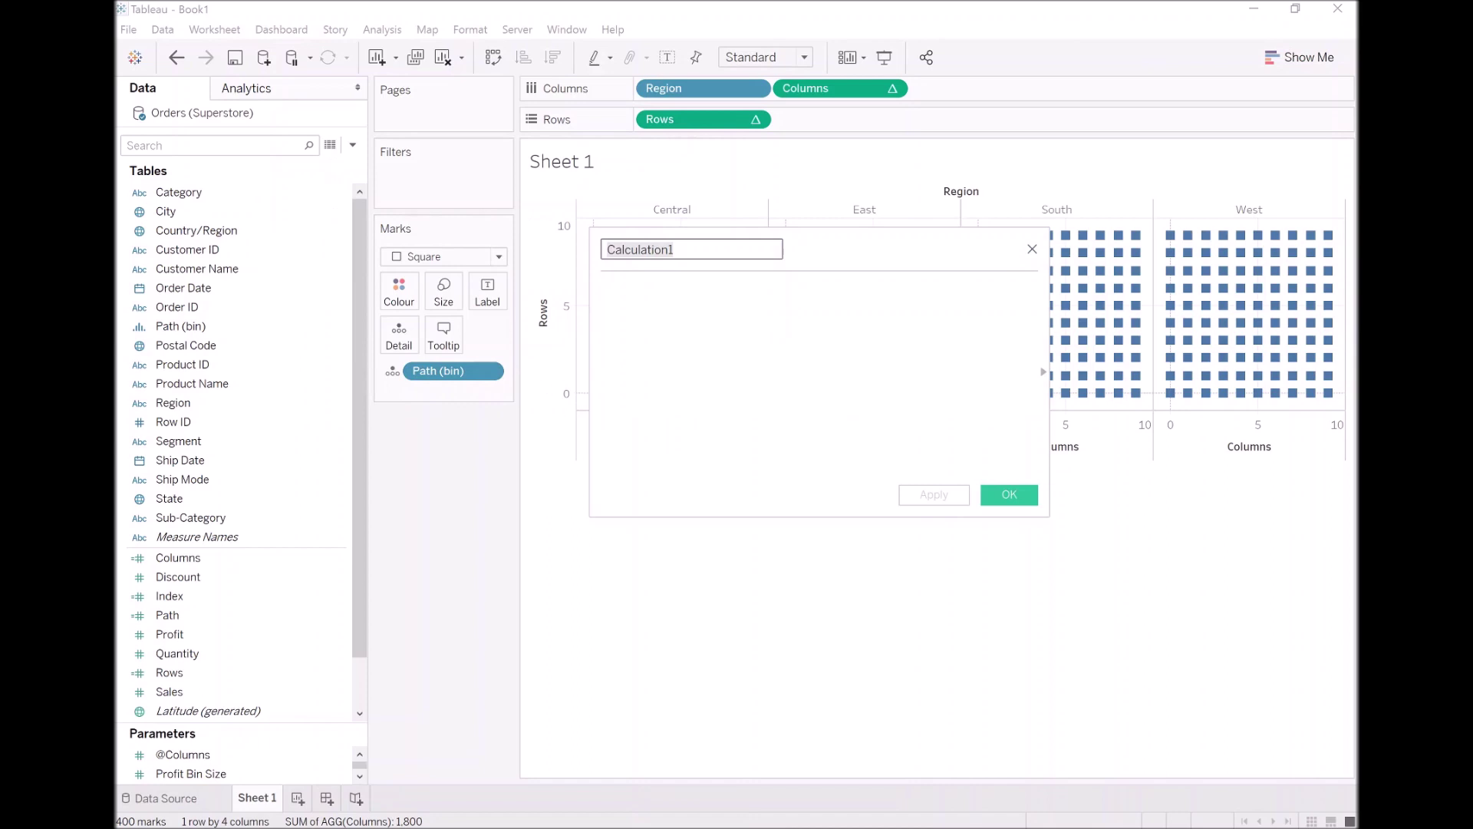
{"action": "type", "text": "TC_"}
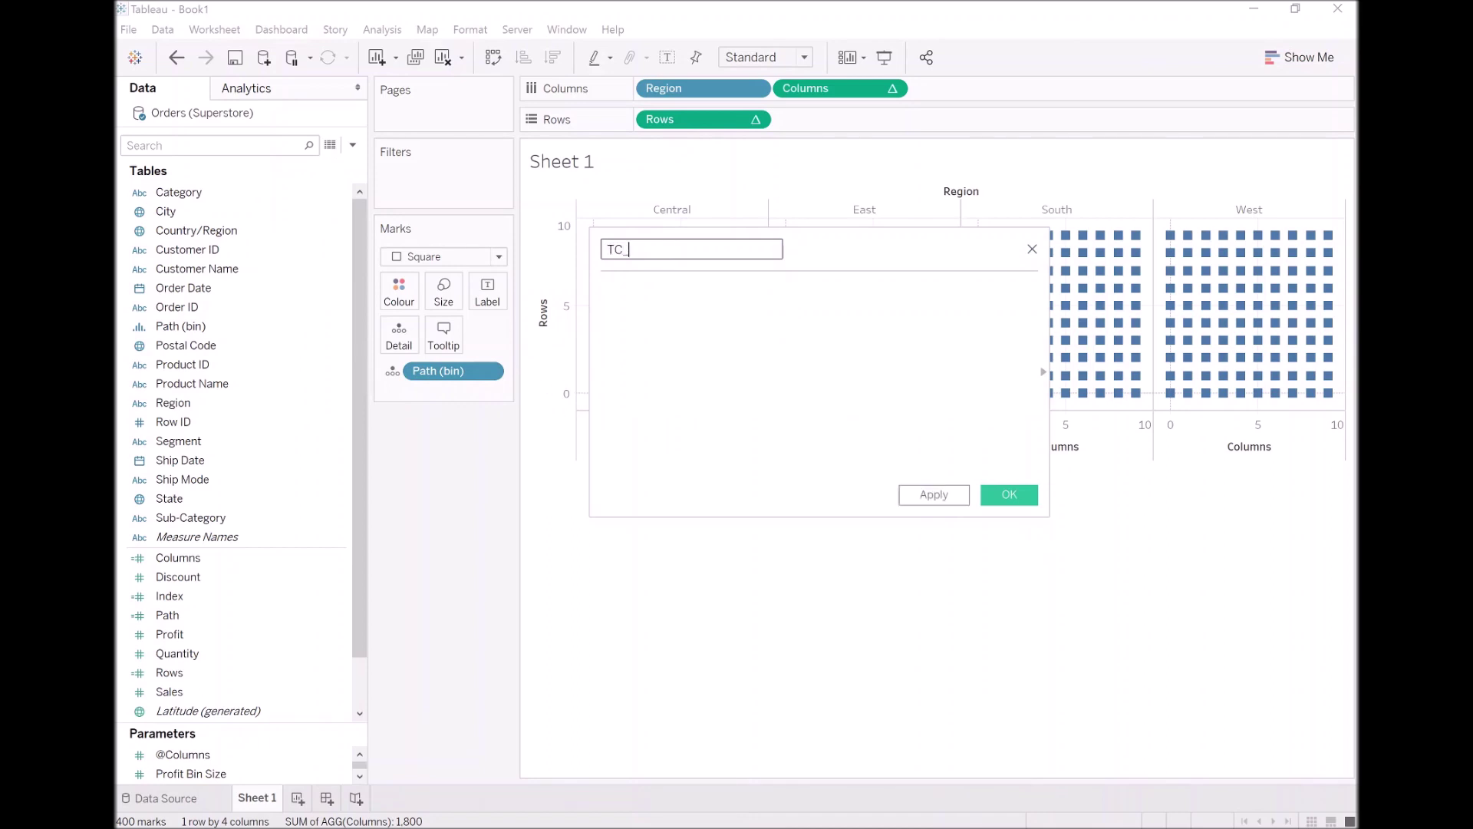
{"action": "type", "text": "Sales"}
{"action": "left_click", "coordinate": [603, 289]}
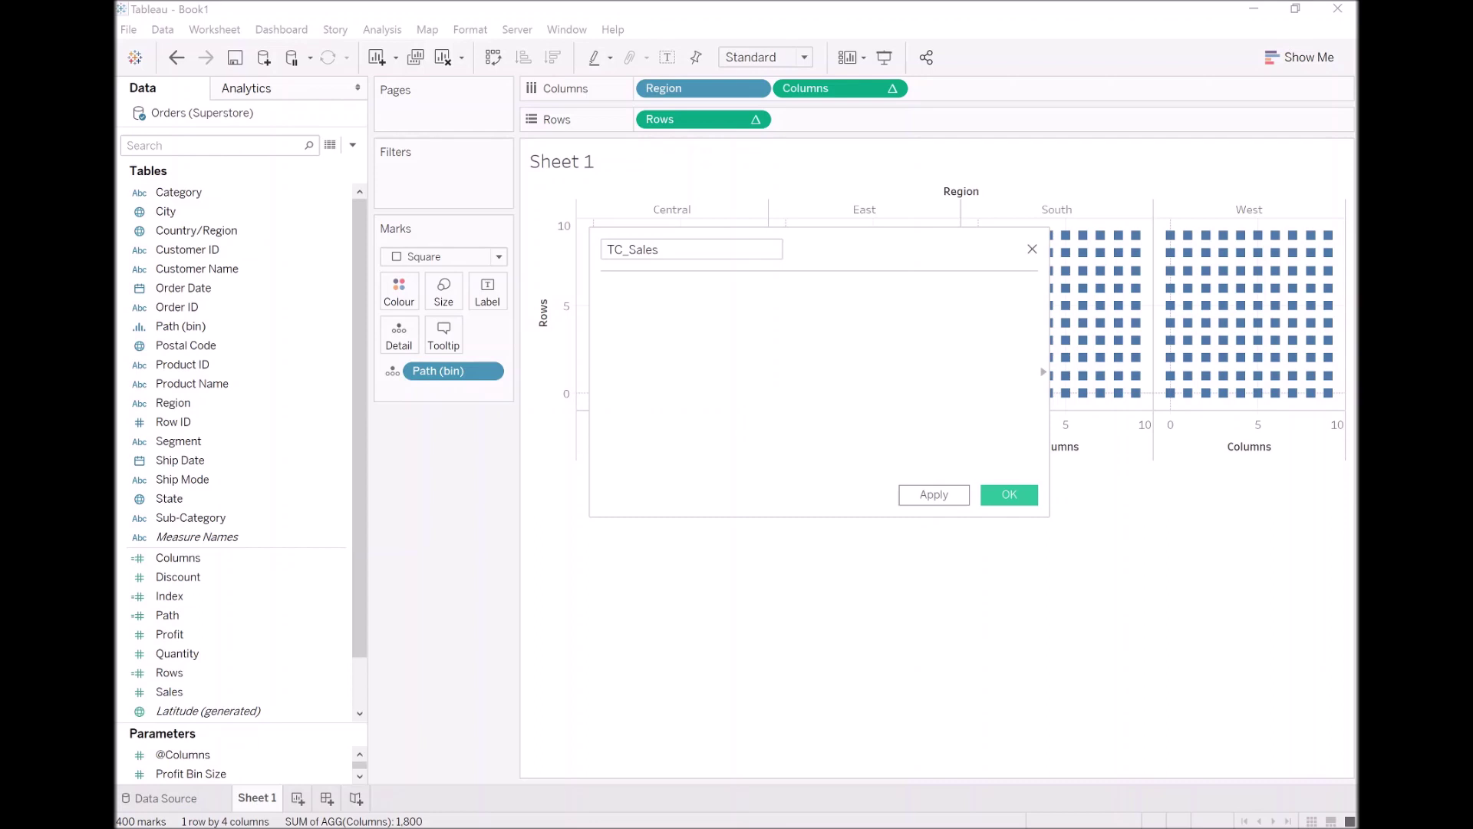
{"action": "type", "text": "WINDOW "}
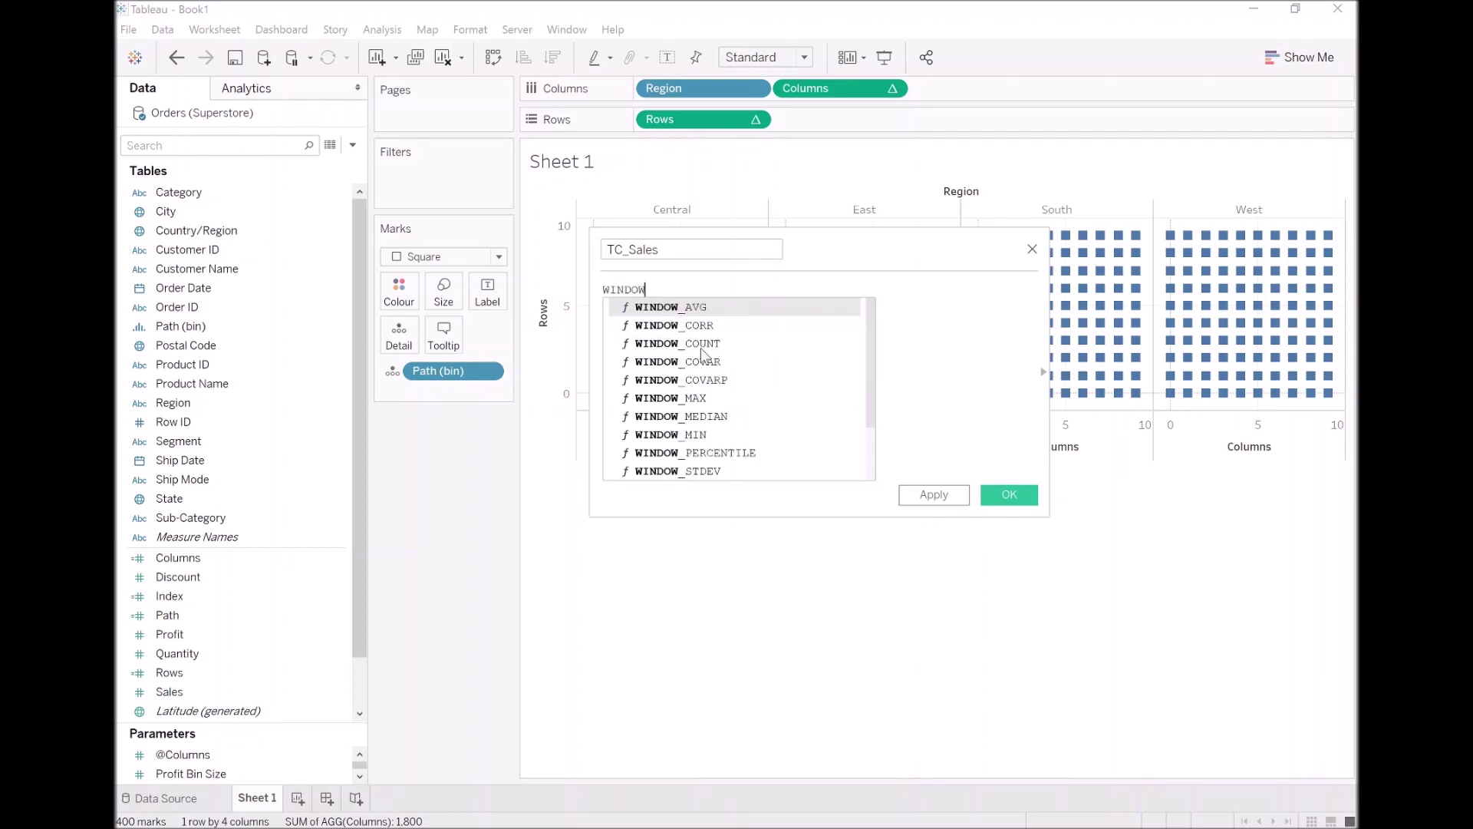
{"action": "type", "text": "SUM(SUM"}
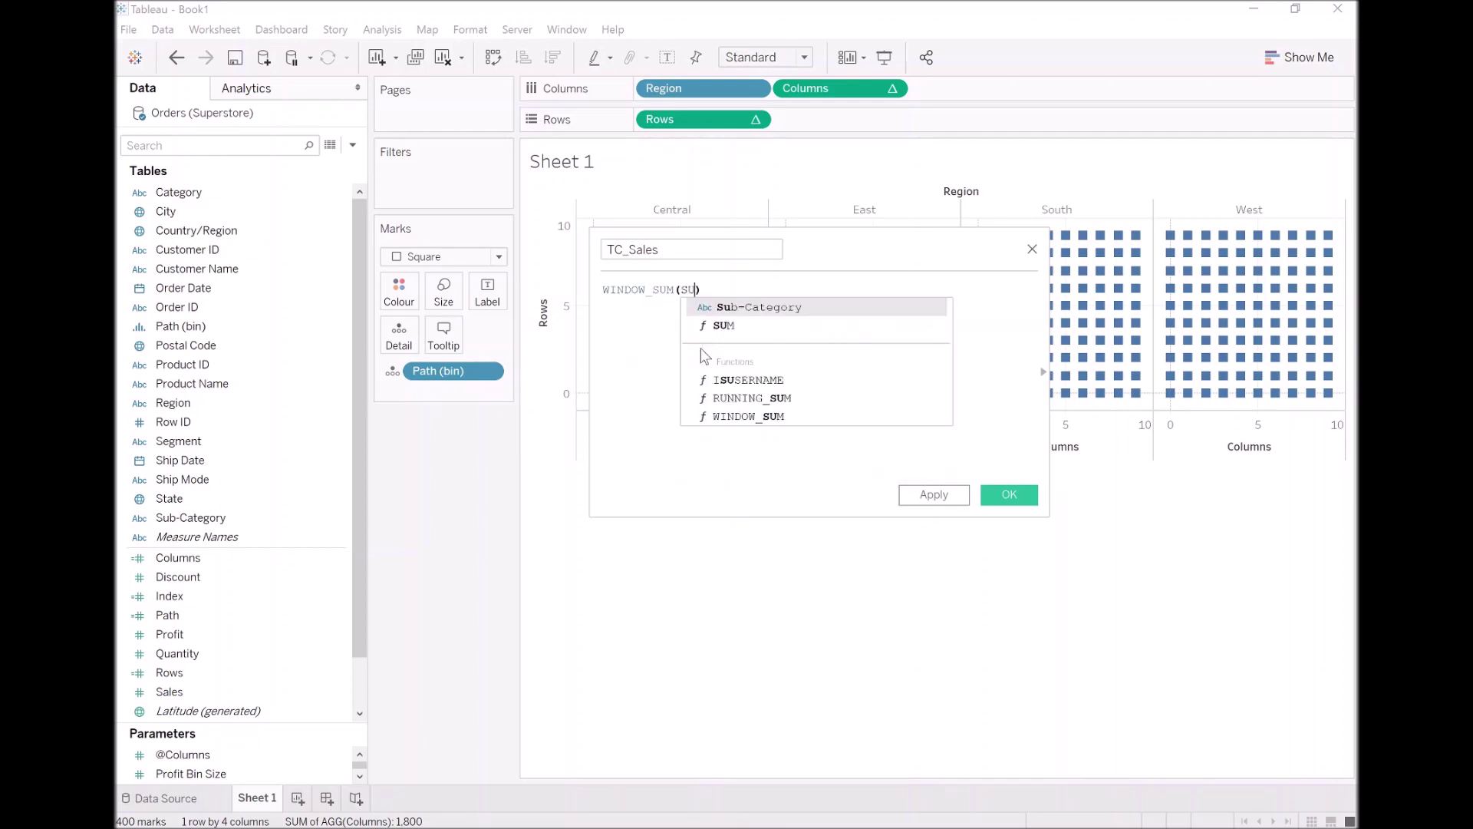
{"action": "type", "text": "([Sales]))"}
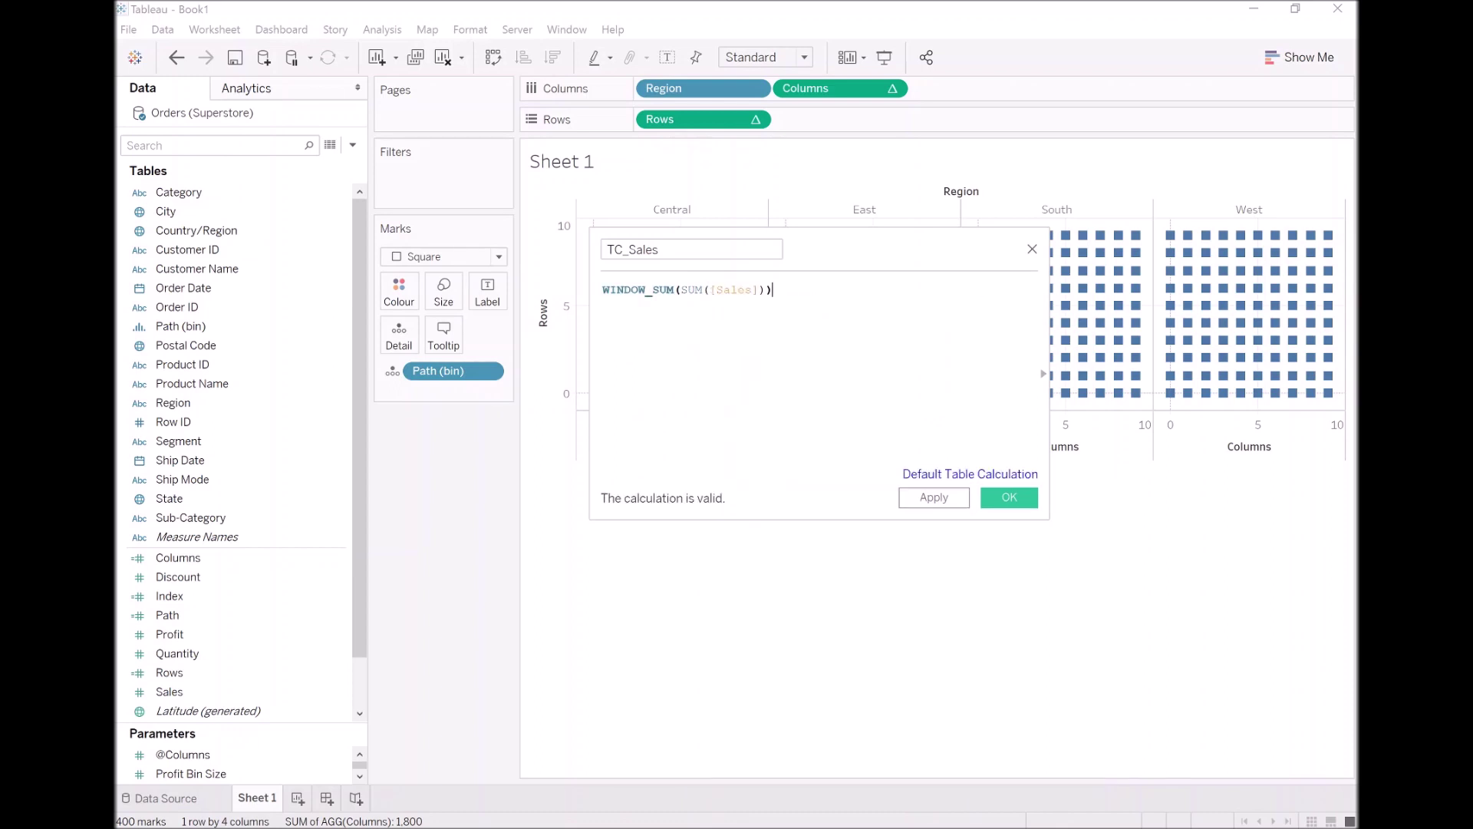
{"action": "left_click", "coordinate": [1008, 496]}
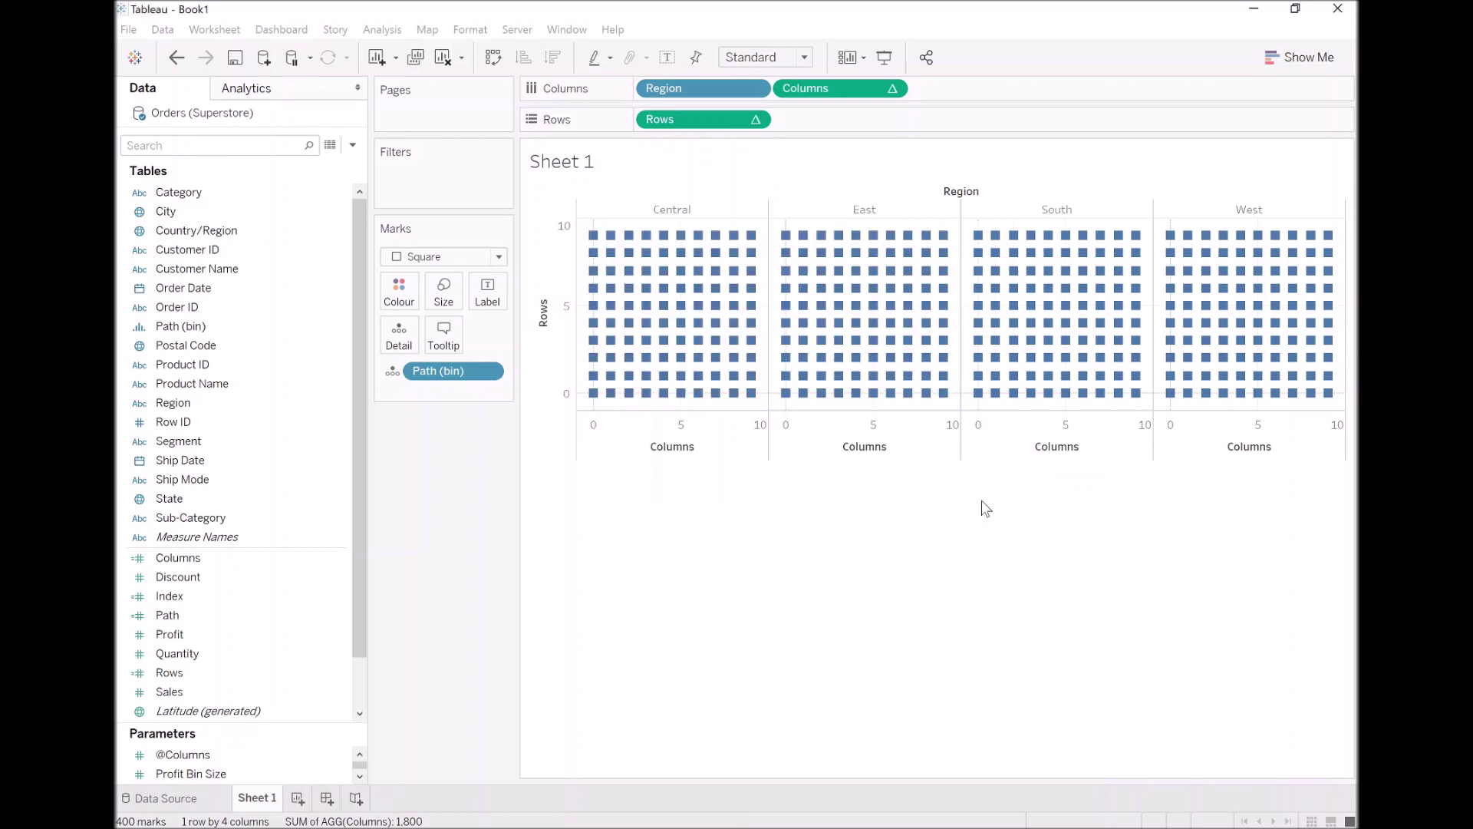
{"action": "scroll", "coordinate": [357, 540], "scroll_direction": "down", "scroll_amount": 2}
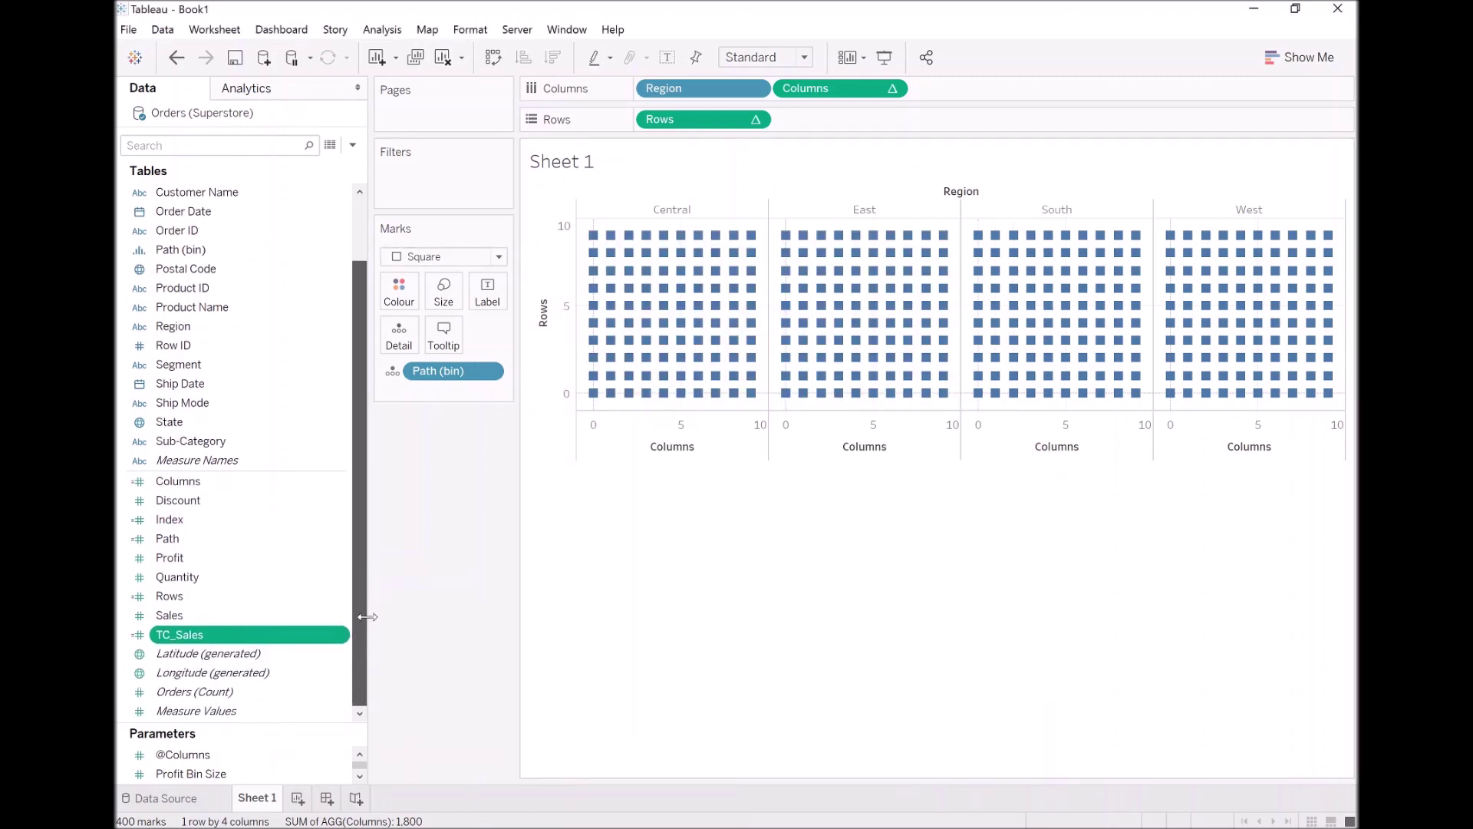
- Create a calculated field named TC_Total Sales with the formula WINDOW_SUM(SUM([Sales]))
{"action": "left_click", "coordinate": [352, 145]}
{"action": "left_click", "coordinate": [348, 164]}
{"action": "type", "text": "TC_Total Sales"}
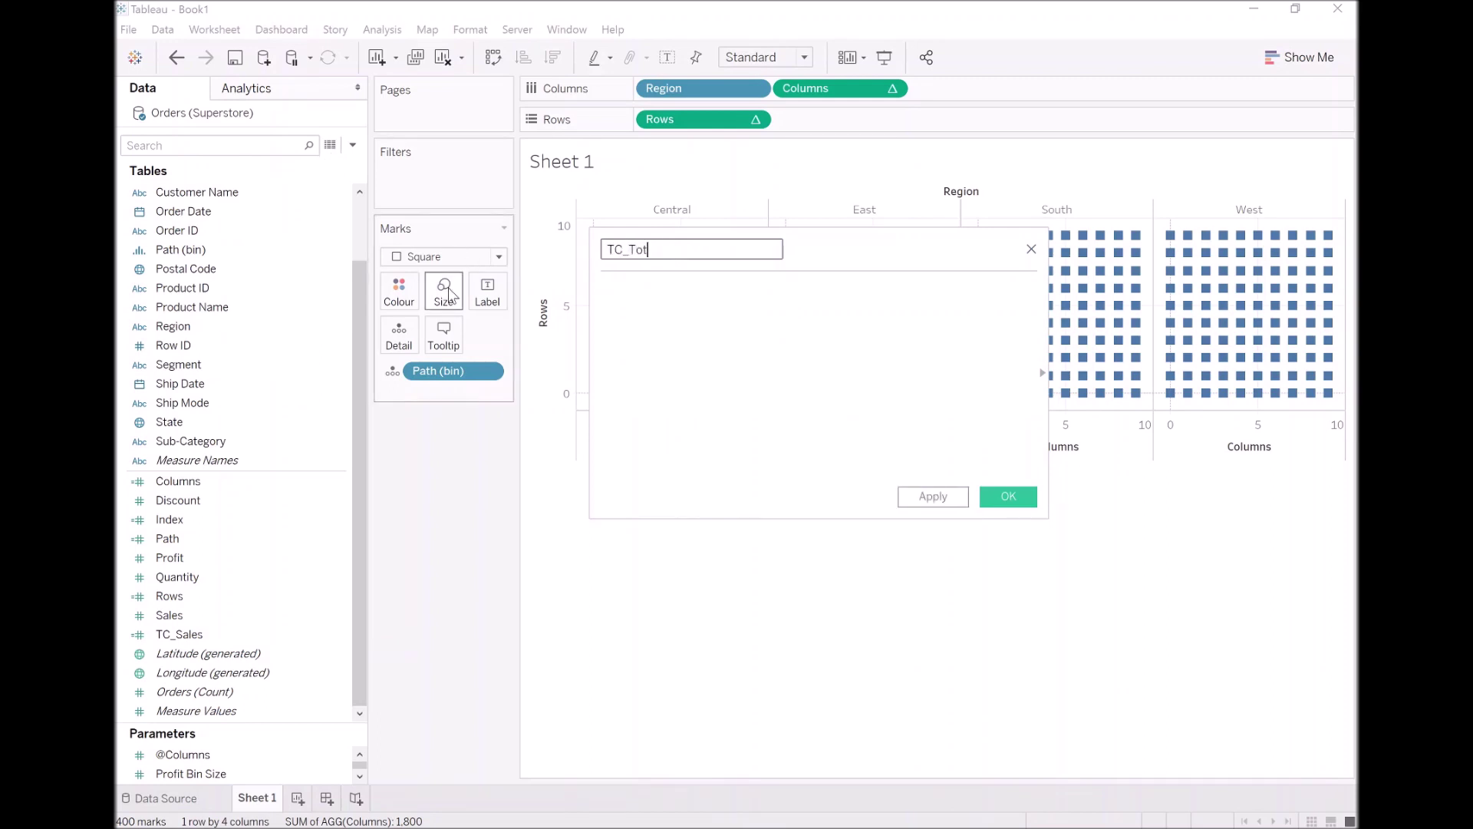
{"action": "key", "text": "Tab"}
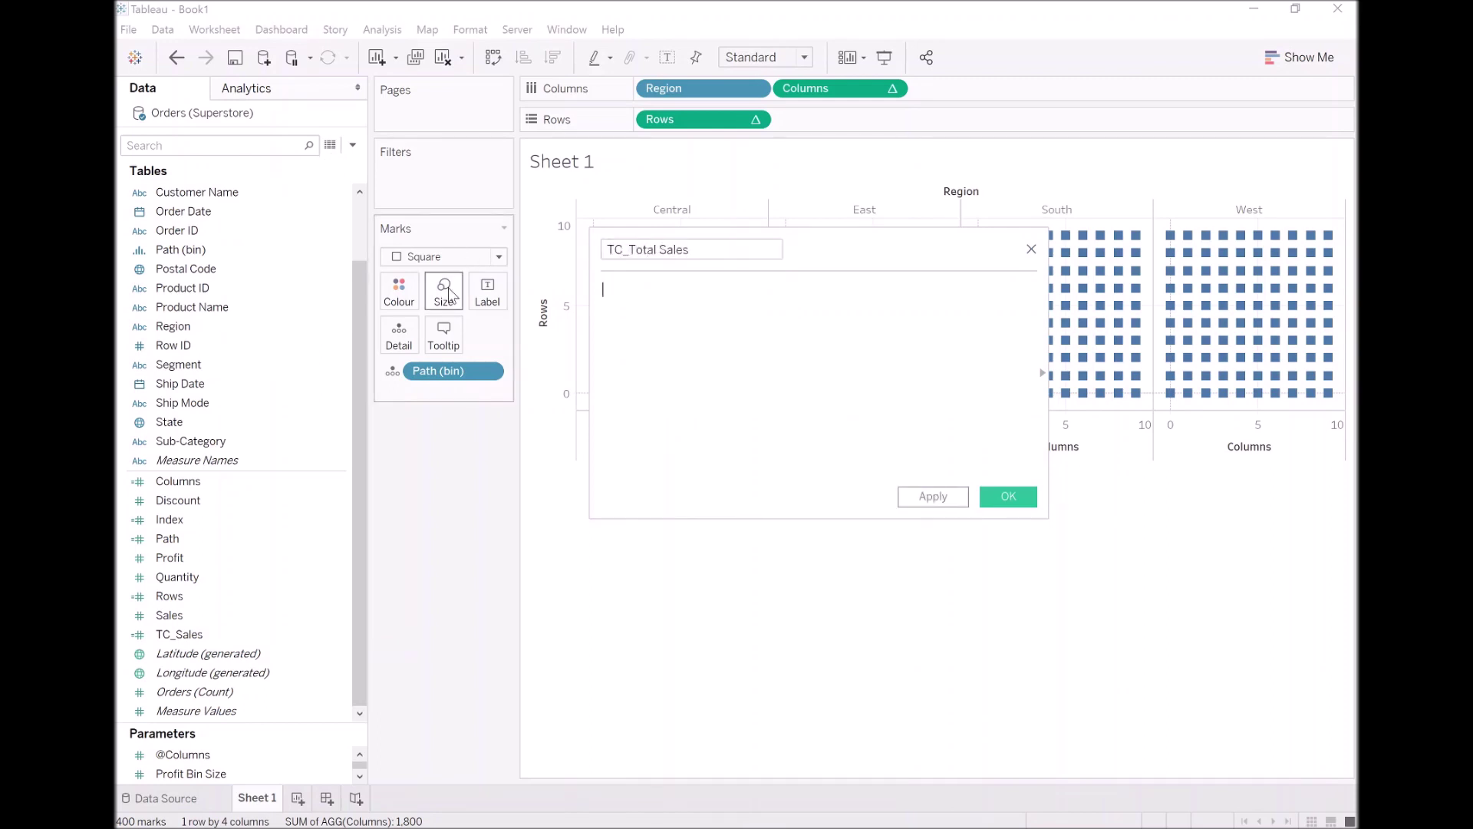
{"action": "type", "text": "WINDOW_SUM(SUM( "}
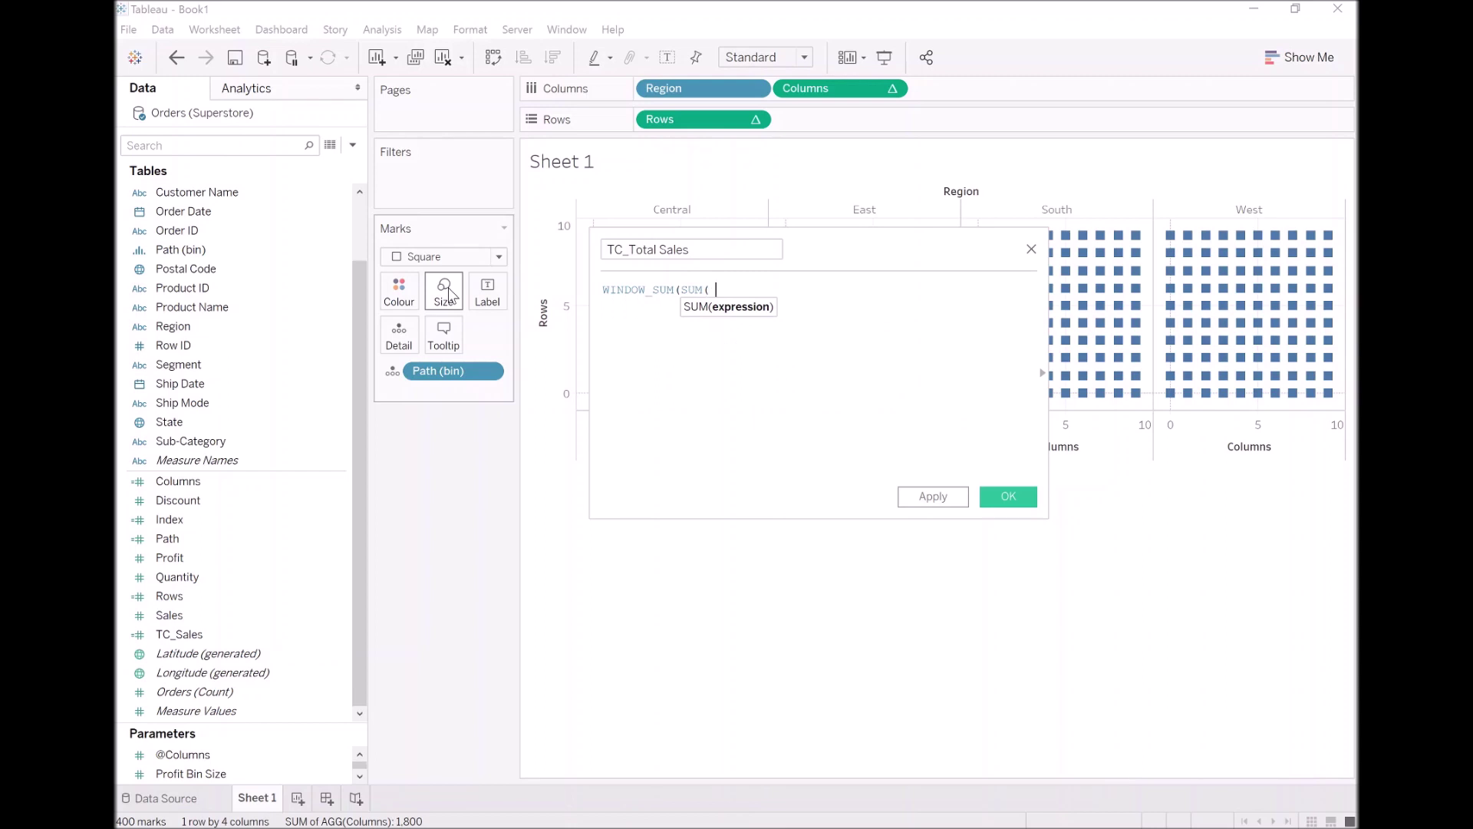
{"action": "type", "text": "[Sales]))"}
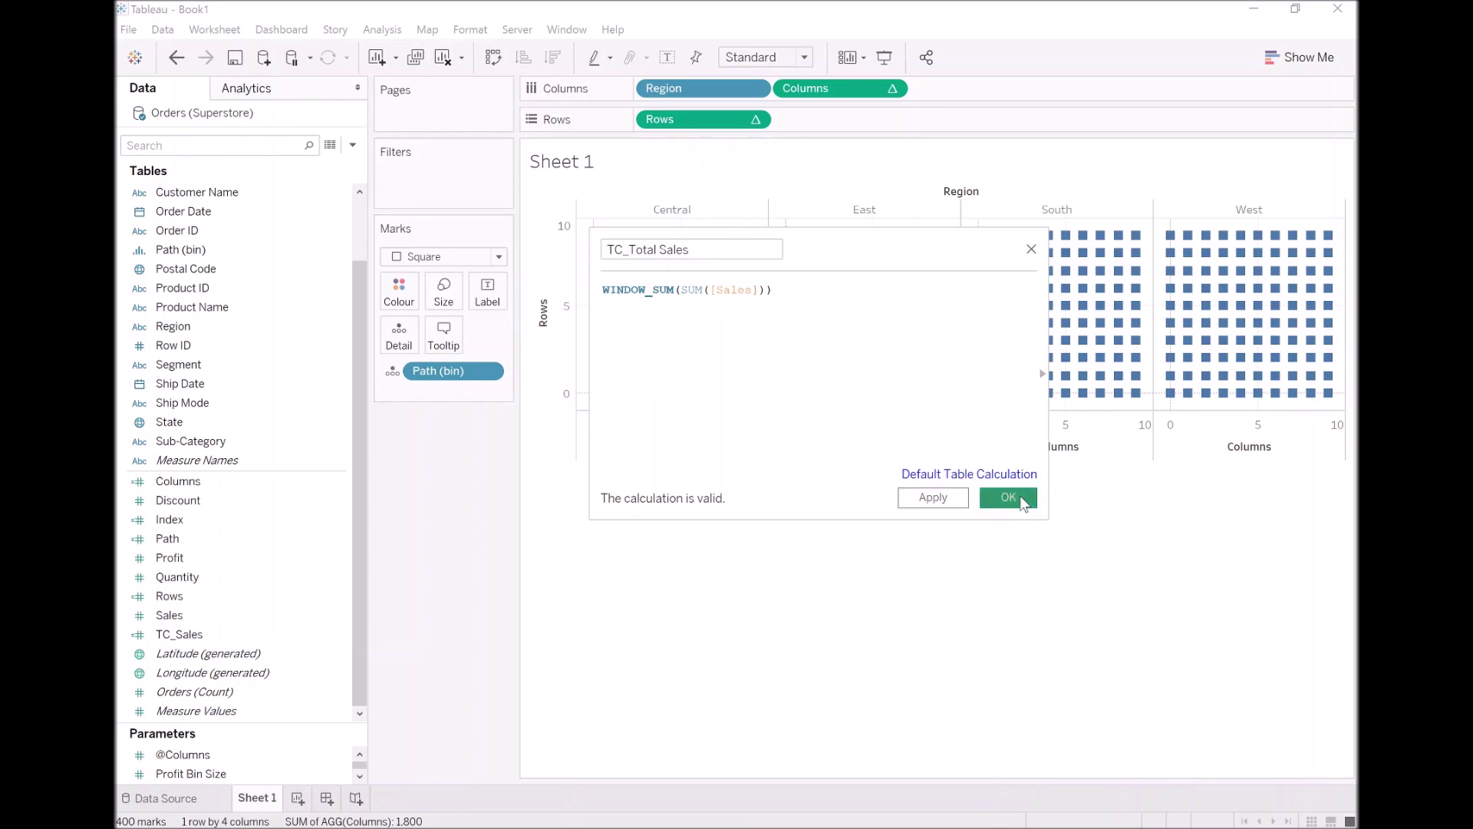
{"action": "left_click", "coordinate": [998, 498]}
{"action": "mouse_move", "coordinate": [683, 403]}
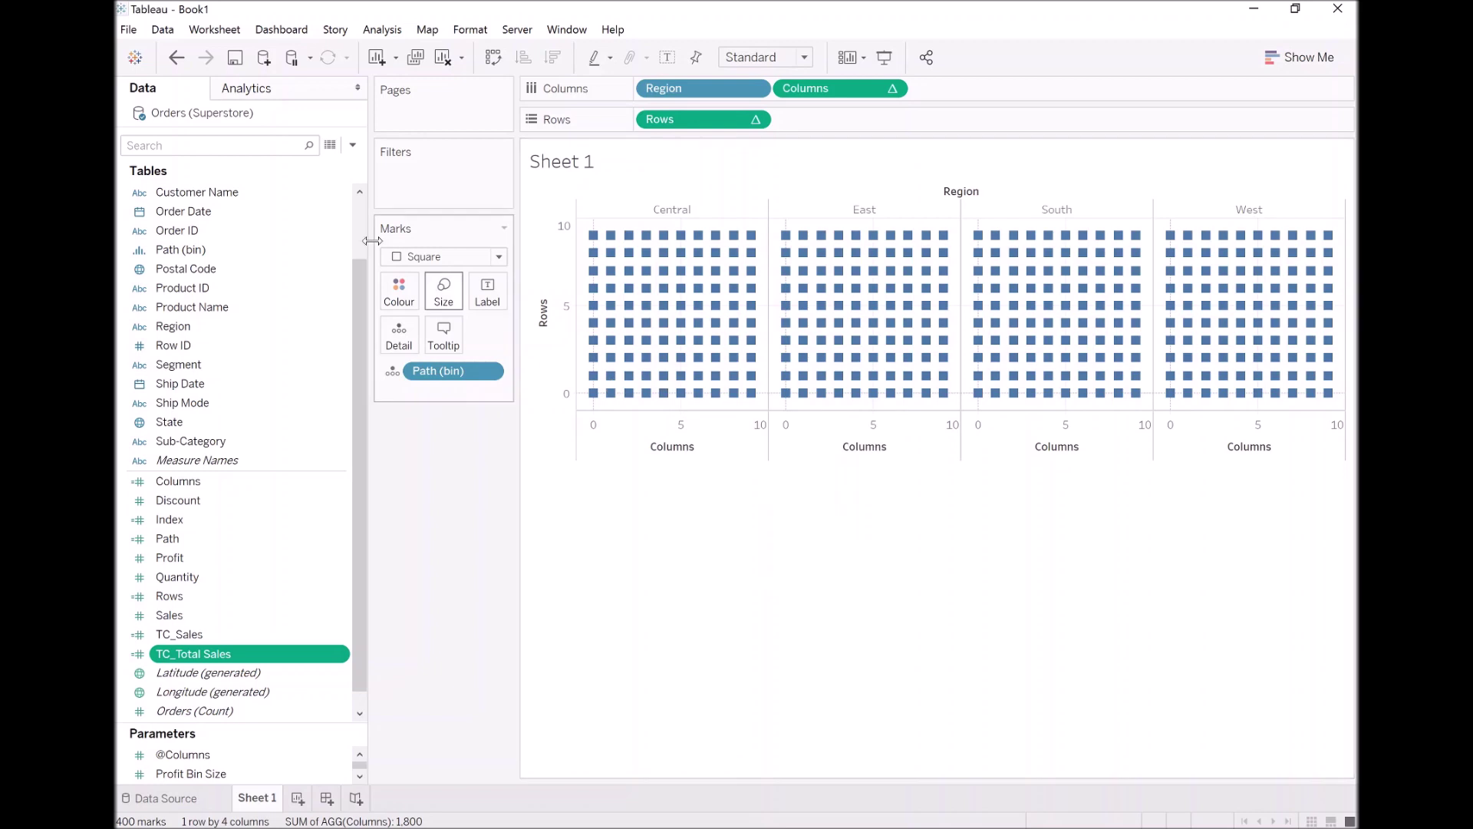
- Create a calculated field named TC_Percentage with the formula [TC_Sales] / [TC_Total Sales]
{"action": "left_click", "coordinate": [353, 145]}
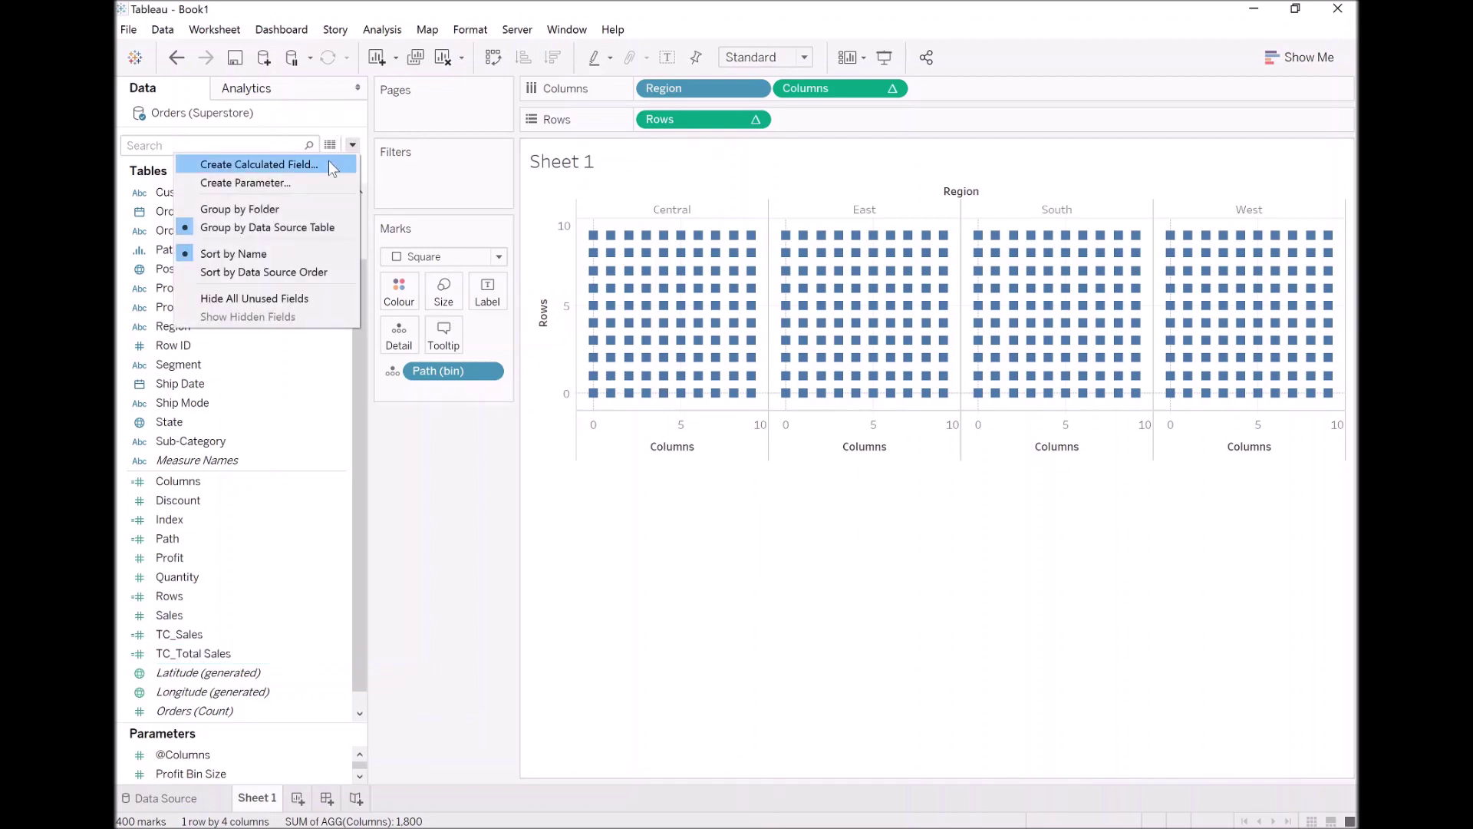
{"action": "left_click", "coordinate": [330, 164]}
{"action": "type", "text": "TC_Percentage"}
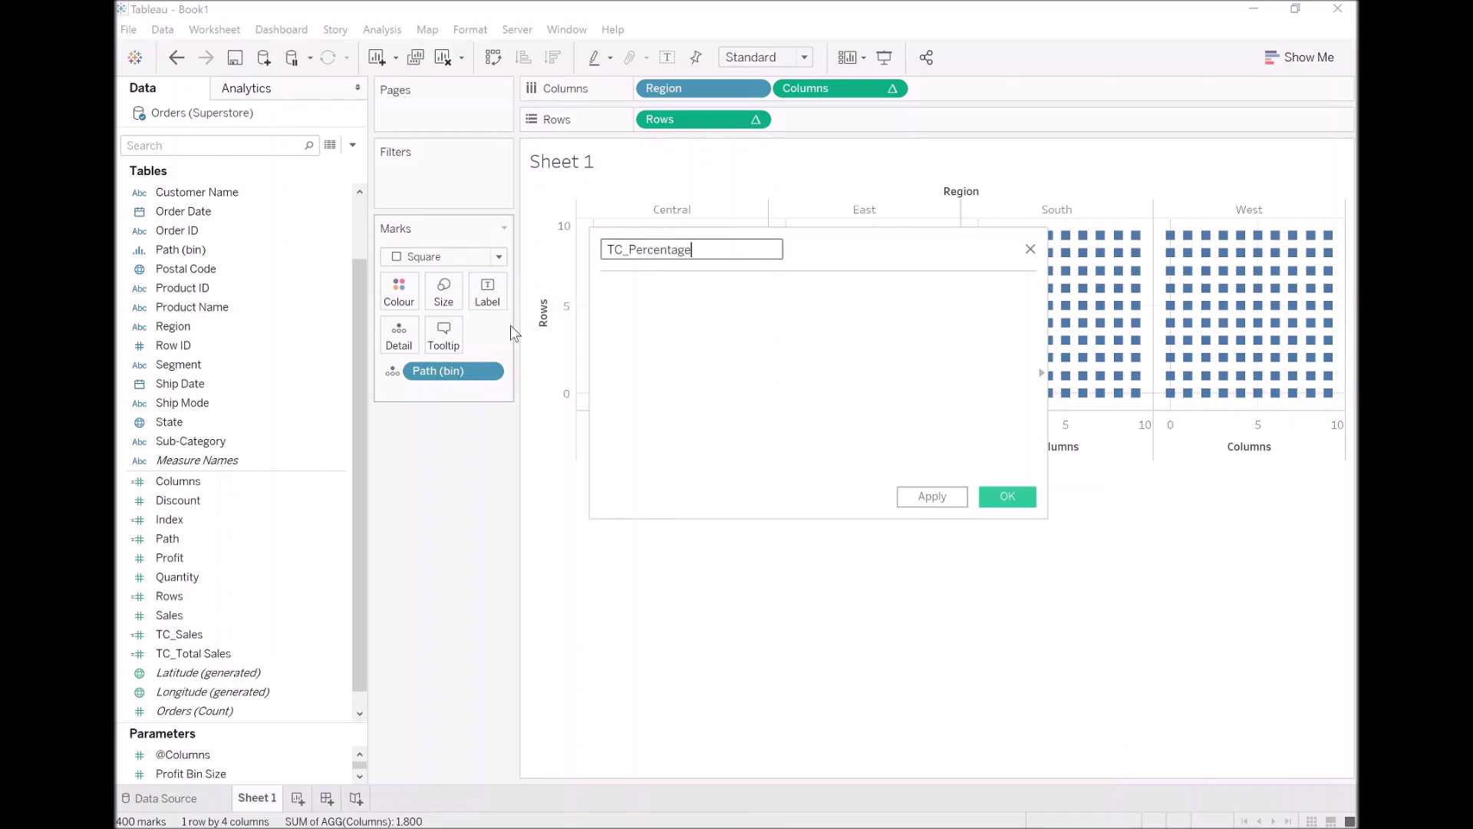
{"action": "key", "text": "Tab"}
{"action": "type", "text": "[TC_"}
{"action": "key", "text": "Return"}
{"action": "type", "text": "/ tc"}
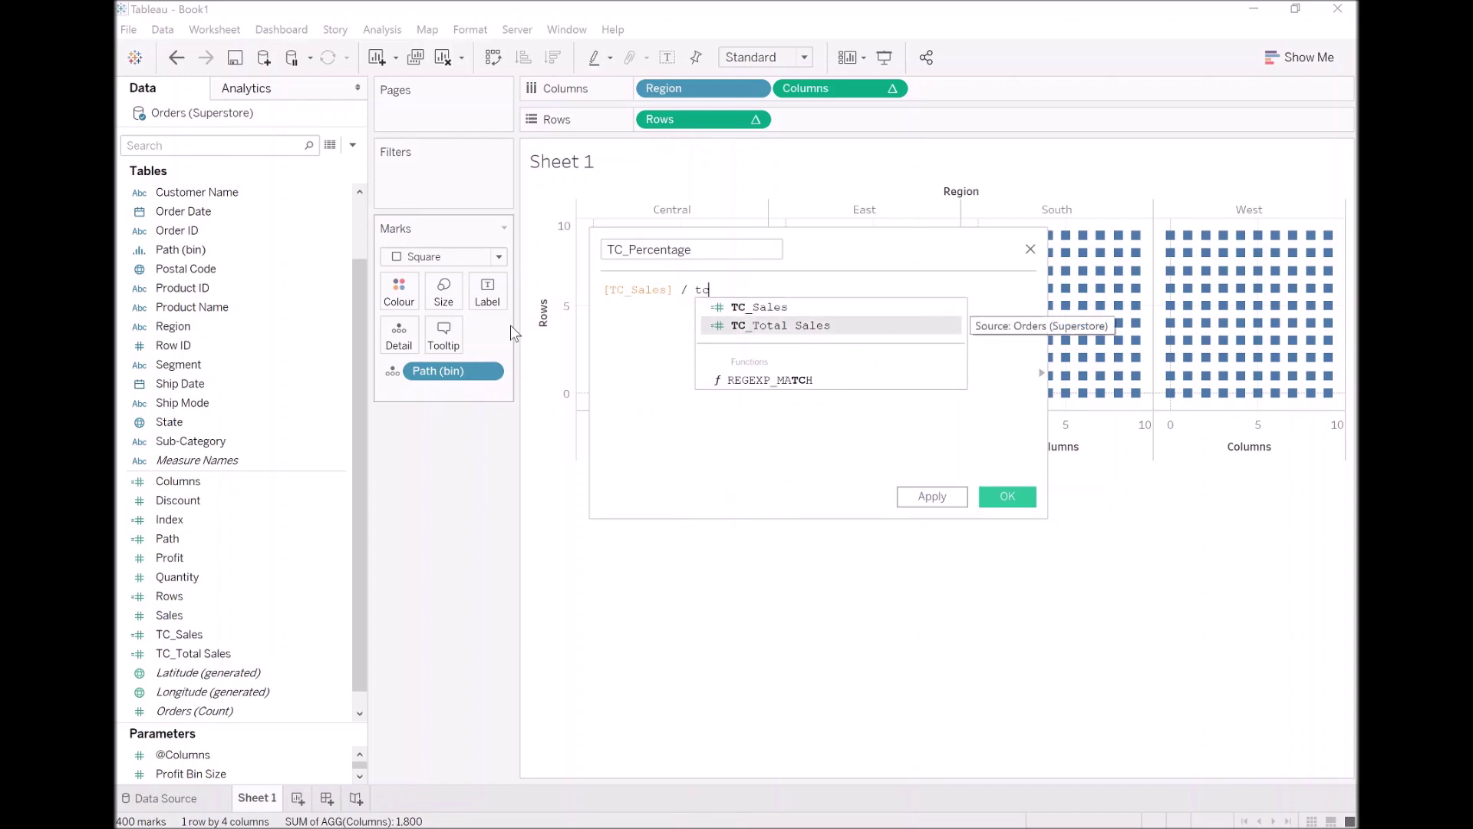
{"action": "key", "text": "Return"}
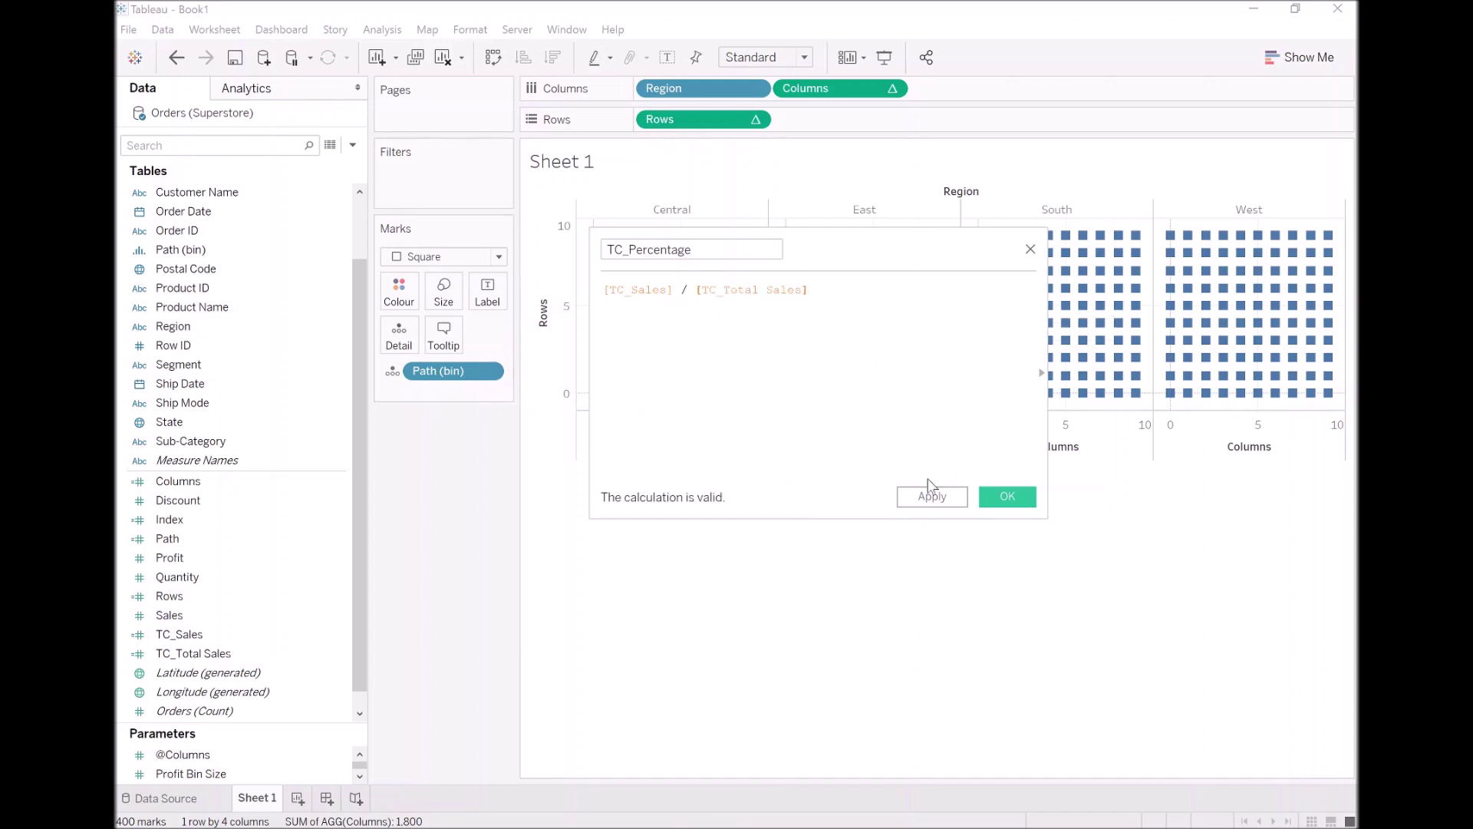
{"action": "left_click", "coordinate": [1008, 497]}
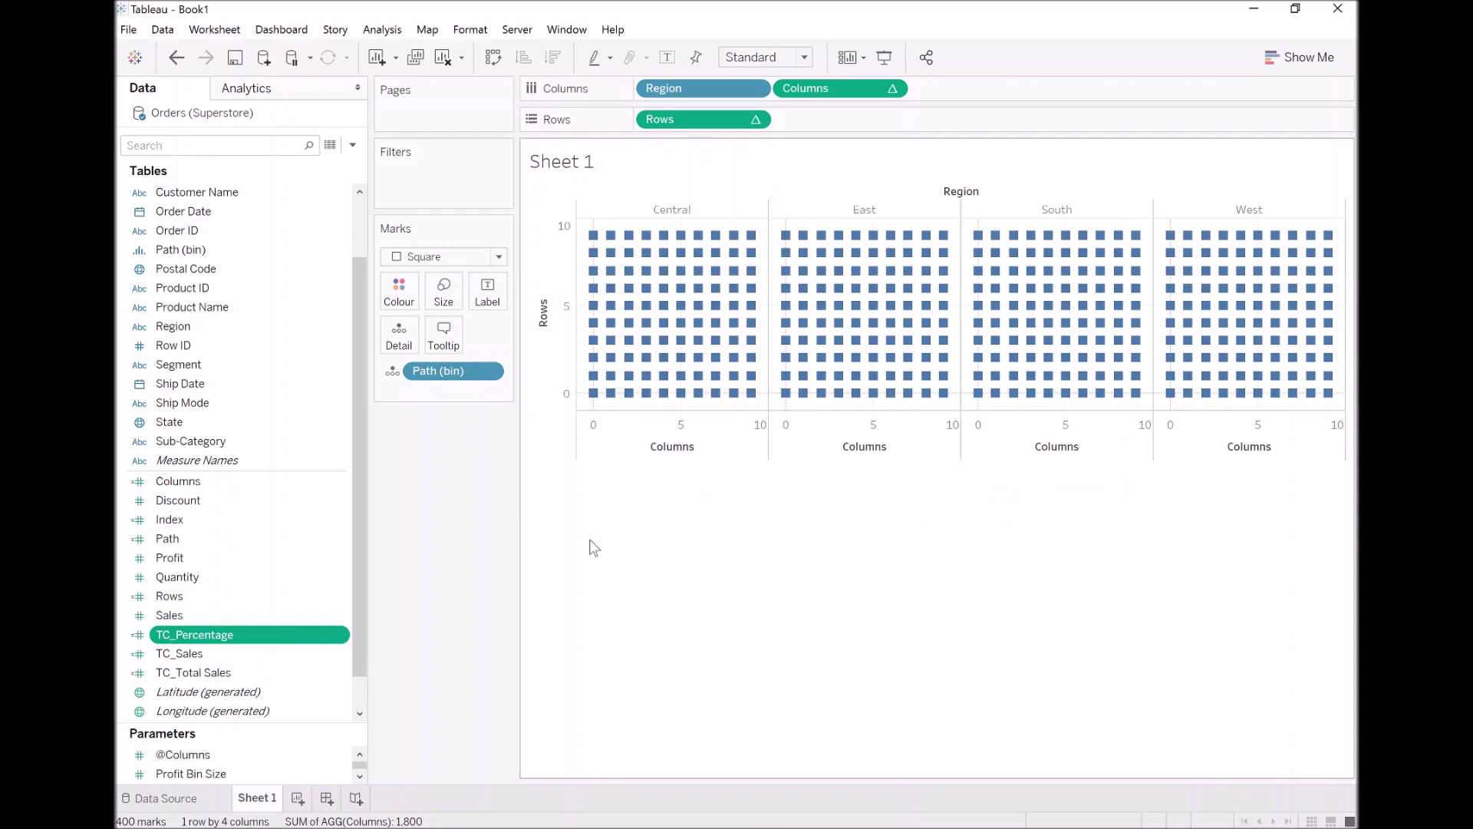
{"action": "left_click", "coordinate": [192, 654]}
{"action": "left_click", "coordinate": [204, 673]}
{"action": "left_click", "coordinate": [199, 641]}
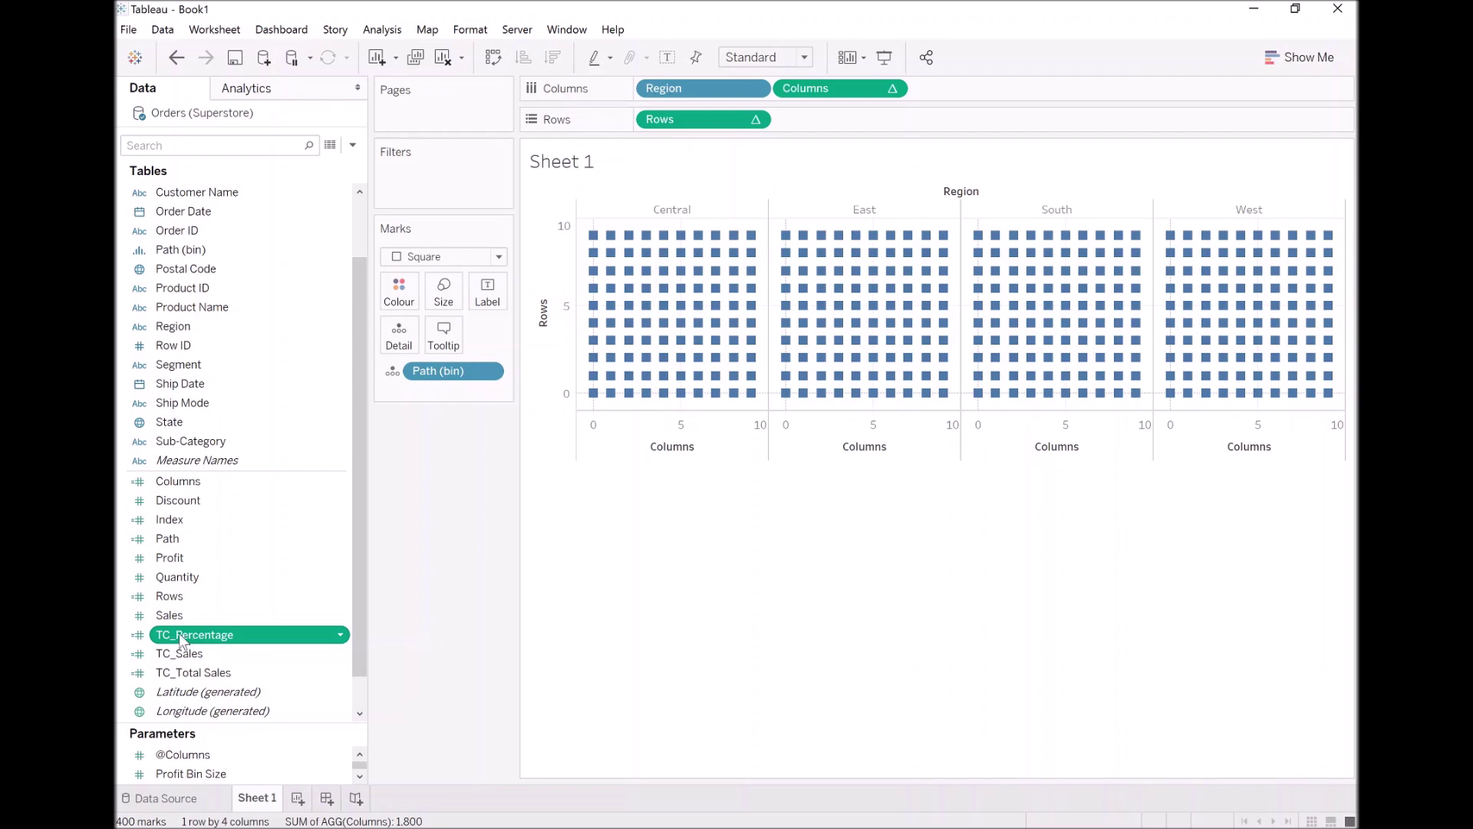
- Start a calculated field named TC_Color whose formula begins with IF [Index] / WINDOW_MAX([Index])
{"action": "left_click", "coordinate": [353, 145]}
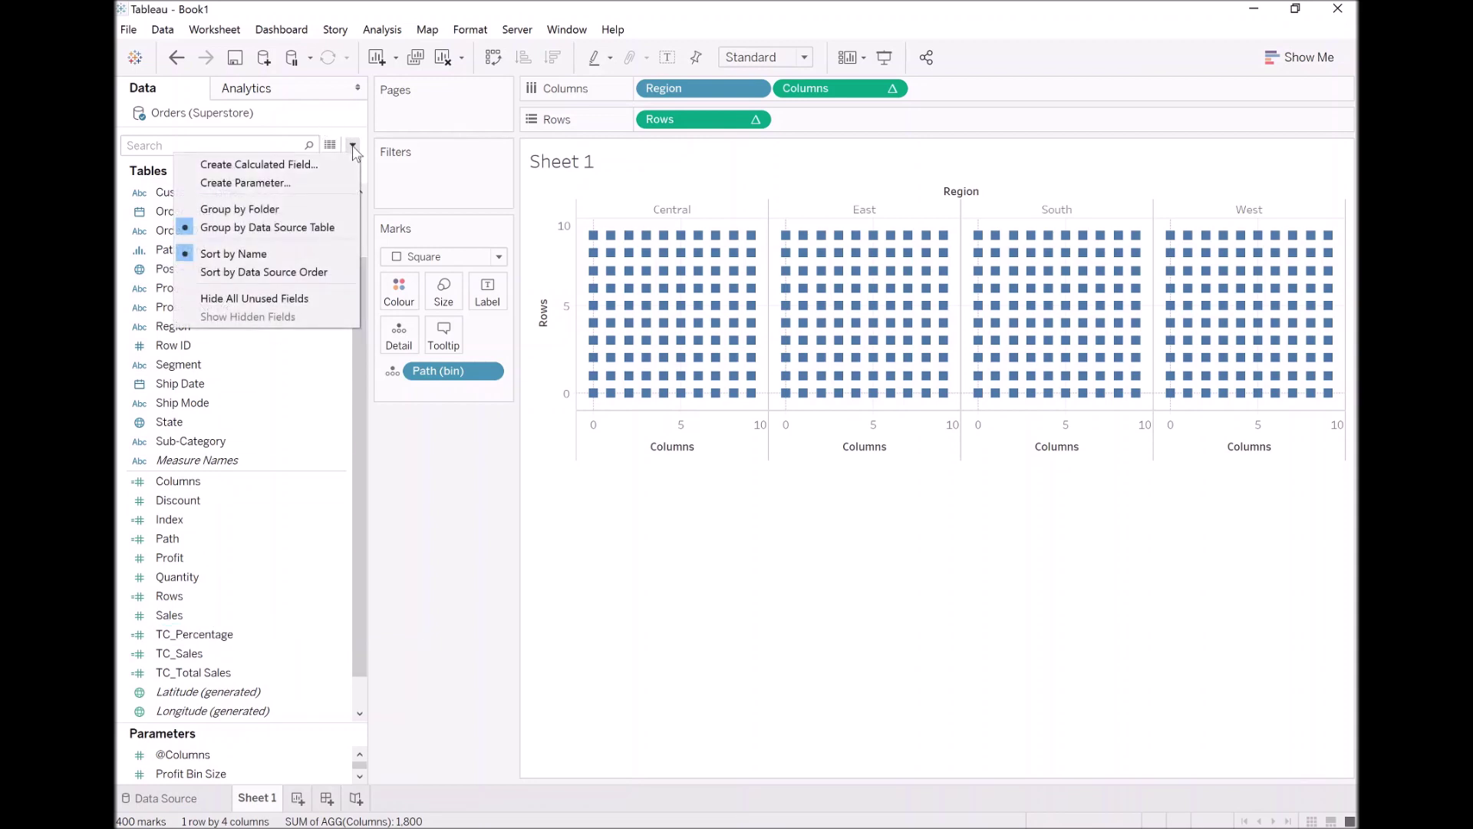
{"action": "left_click", "coordinate": [342, 164]}
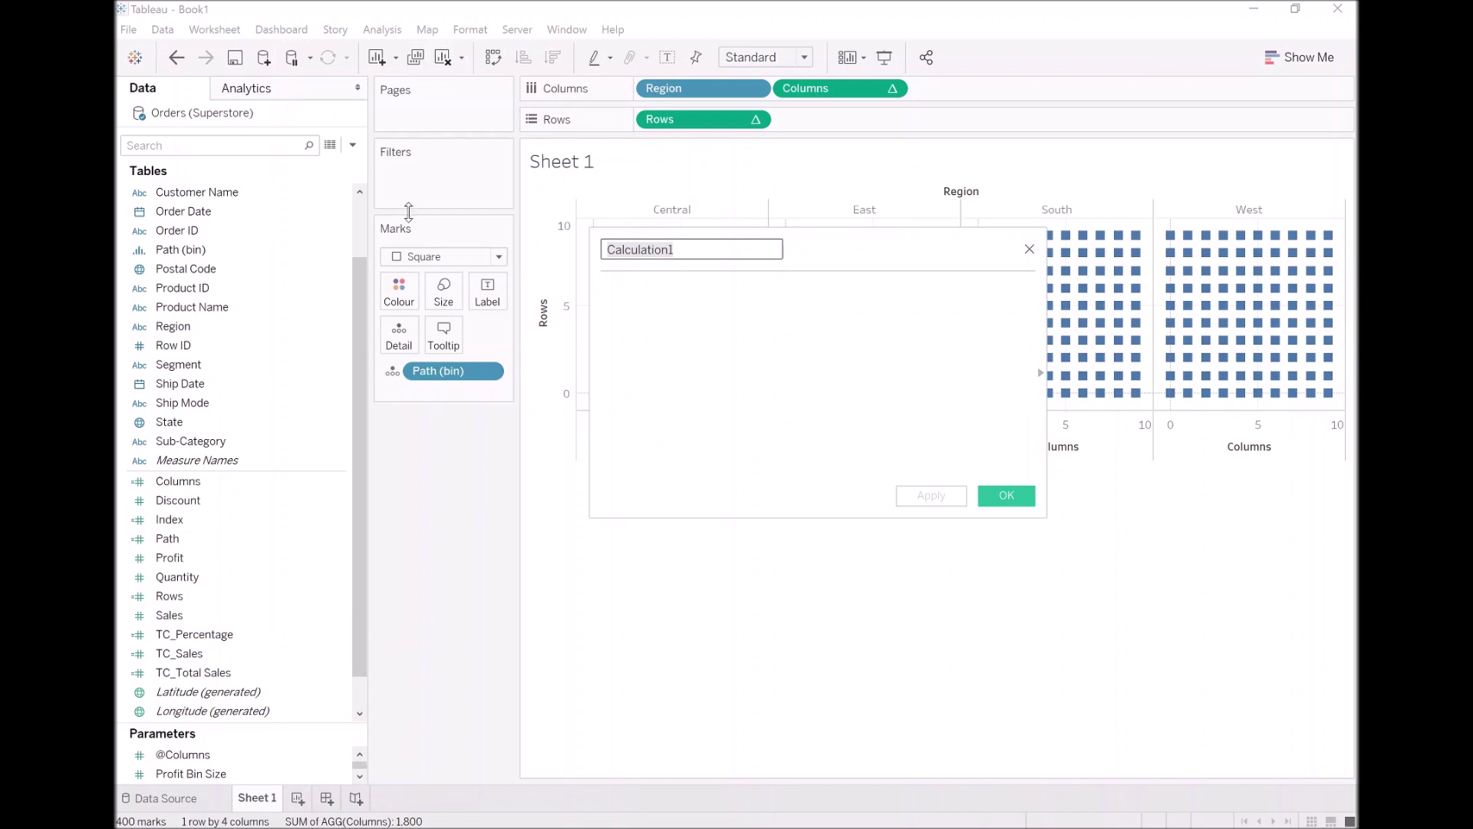
{"action": "type", "text": "TC"}
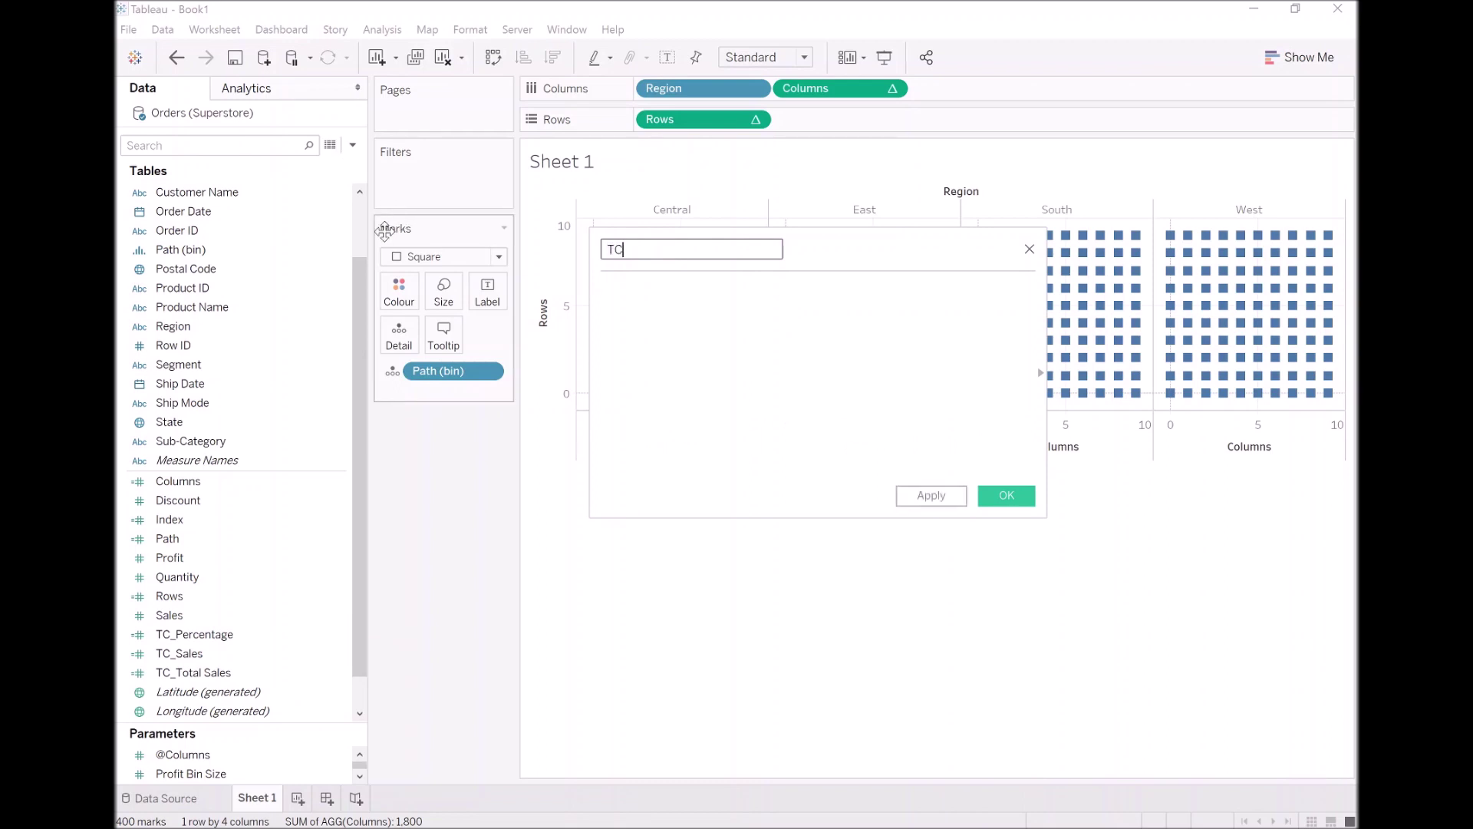
{"action": "type", "text": "_Color"}
{"action": "key", "text": "Tab"}
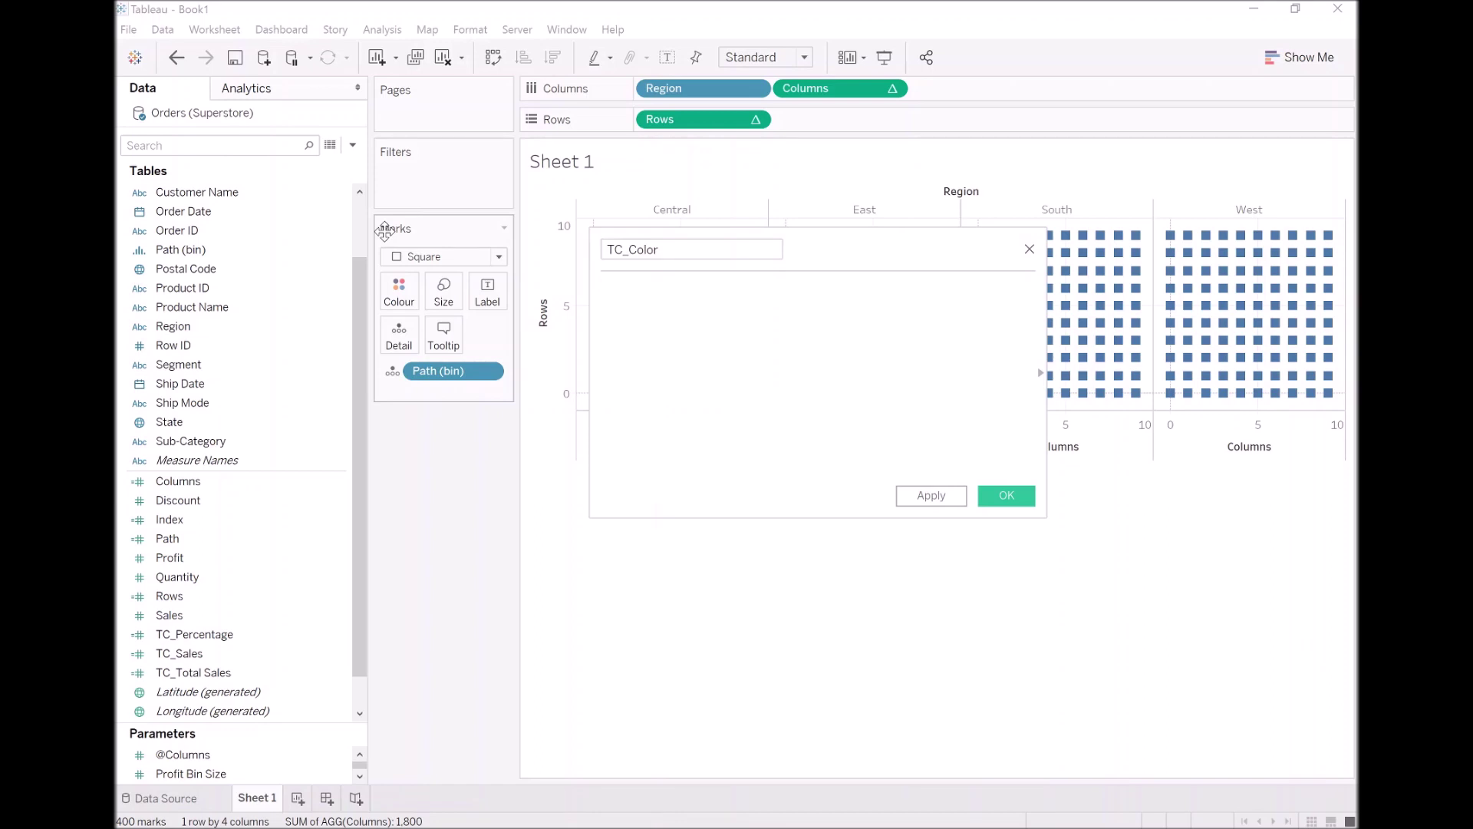
{"action": "type", "text": "IF Ind"}
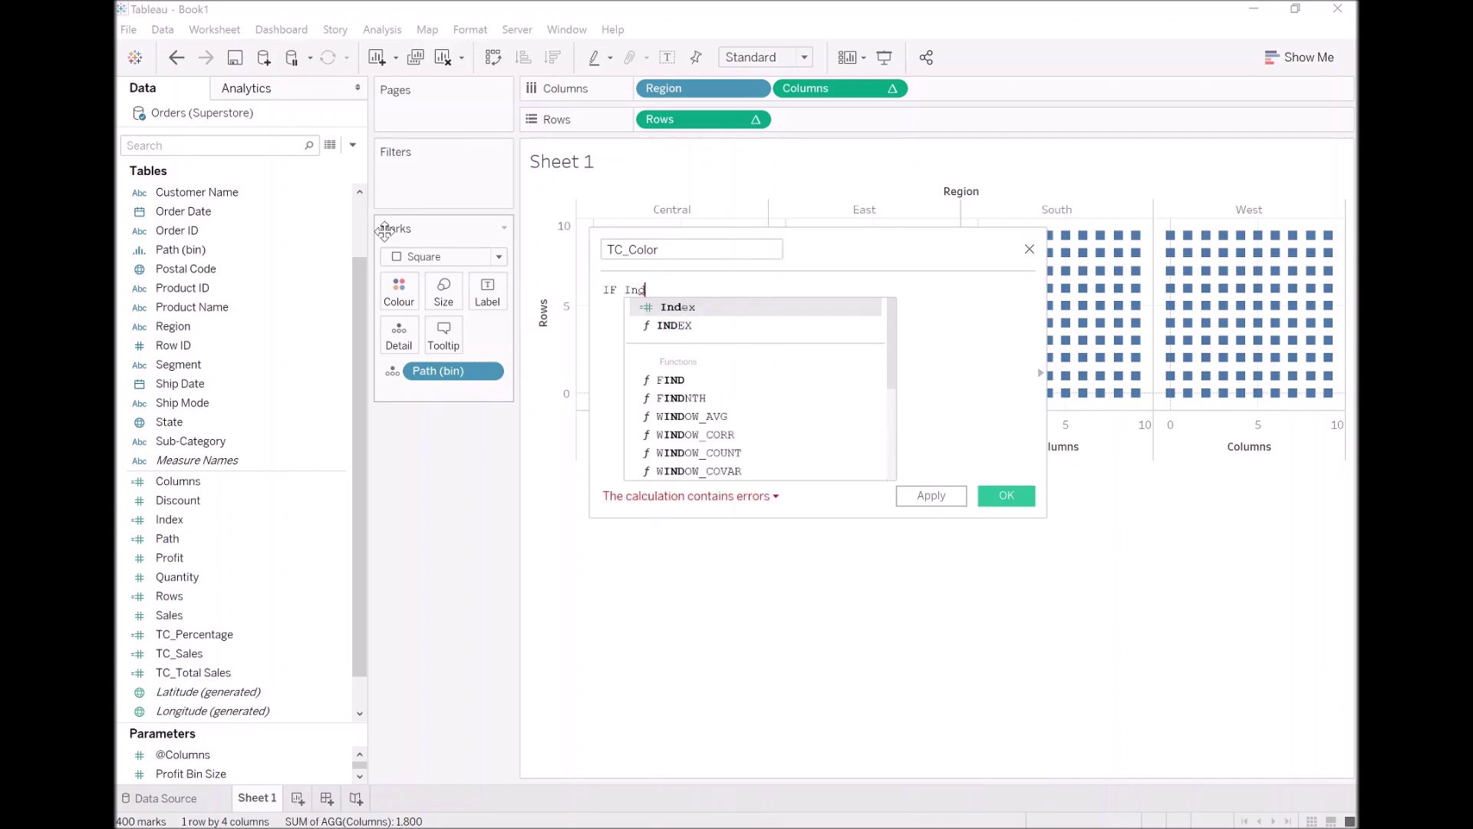
{"action": "key", "text": "Return"}
{"action": "type", "text": "/ "}
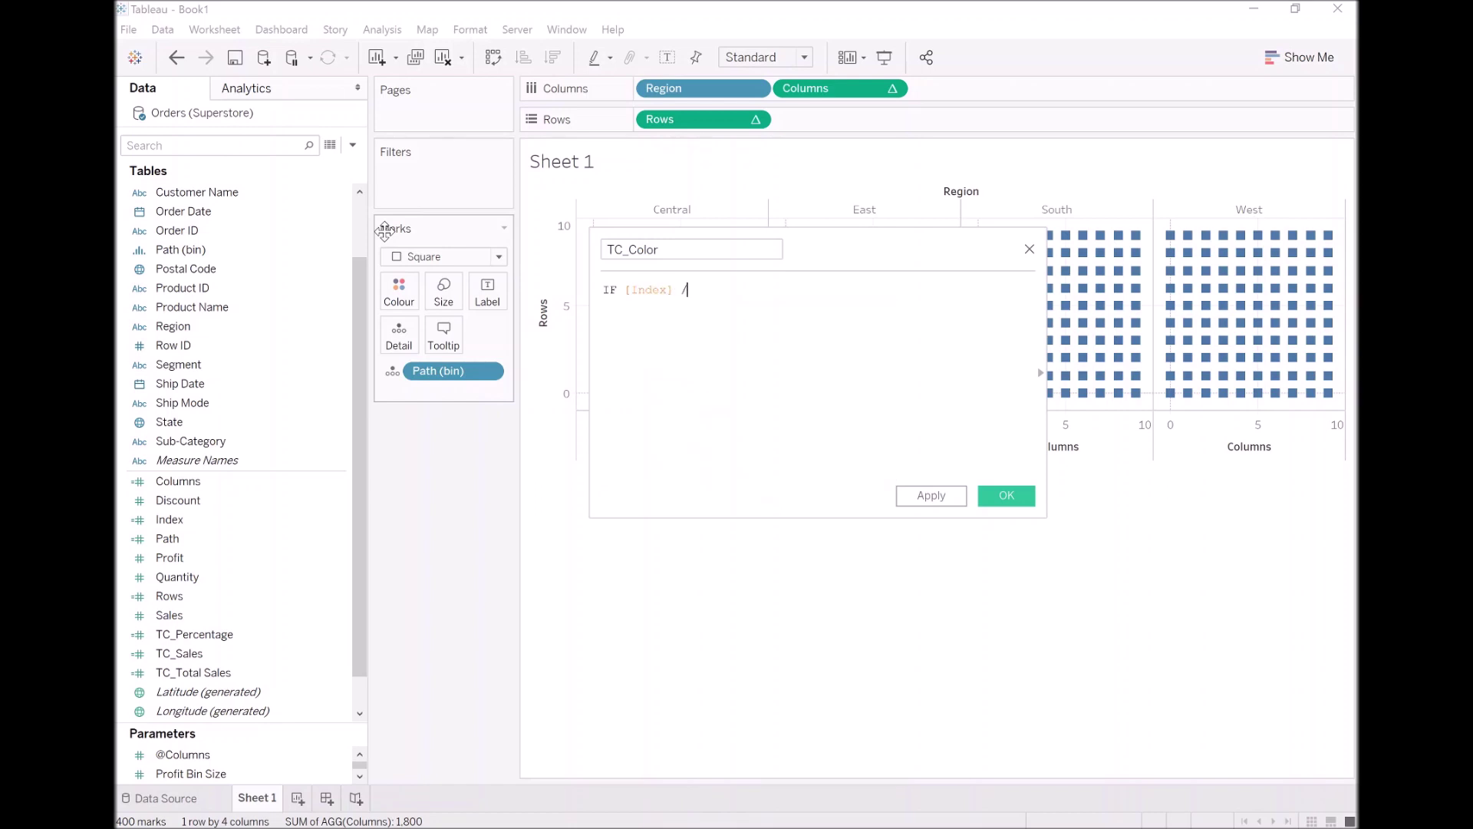
{"action": "type", "text": "WIND"}
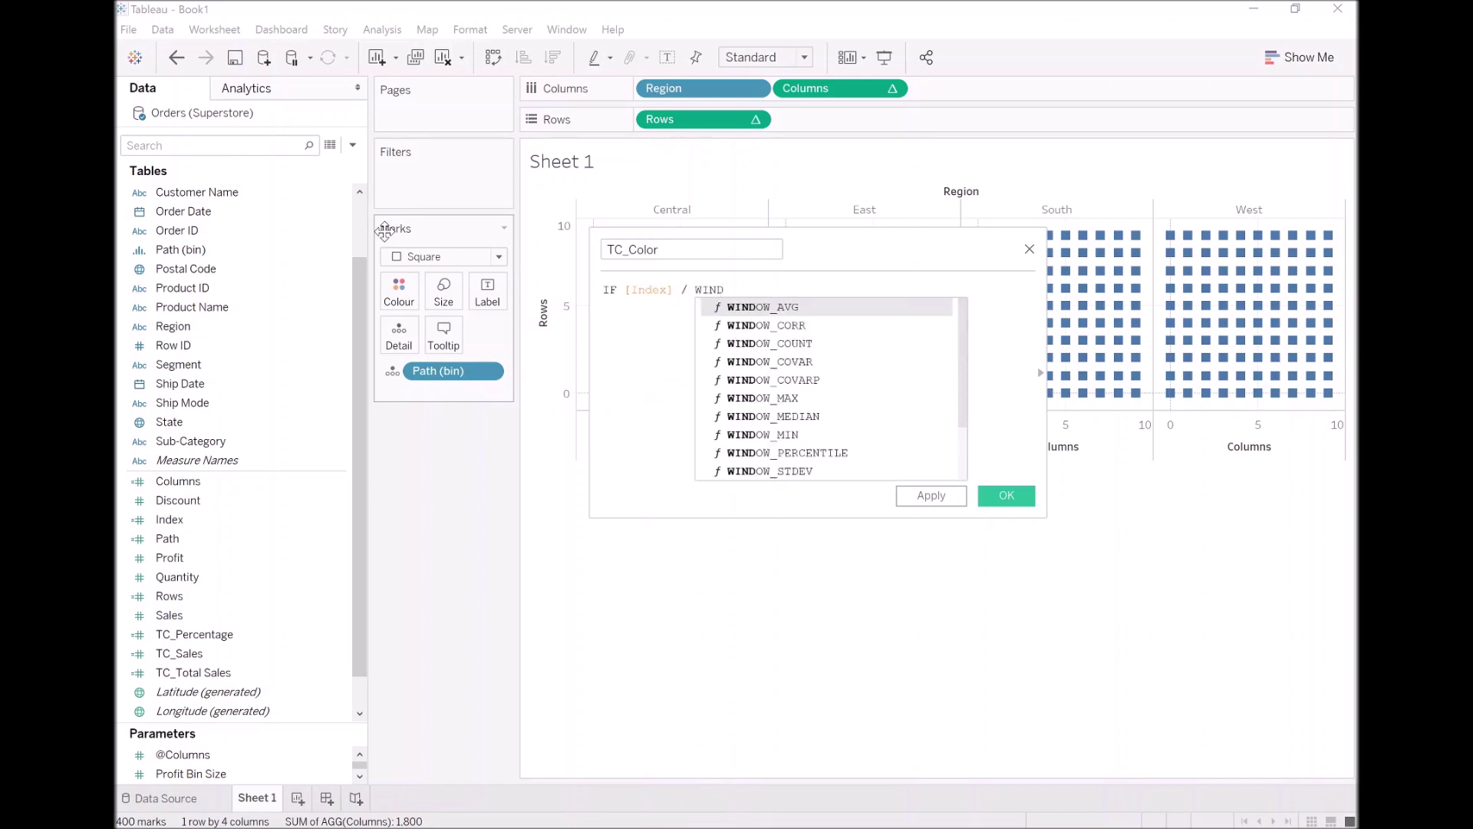
{"action": "key", "text": "Down"}
{"action": "key", "text": "Down"}
{"action": "key", "text": "Down"}
{"action": "key", "text": "Down"}
{"action": "key", "text": "Down"}
{"action": "key", "text": "Return"}
{"action": "type", "text": "Inde"}
{"action": "key", "text": "Return"}
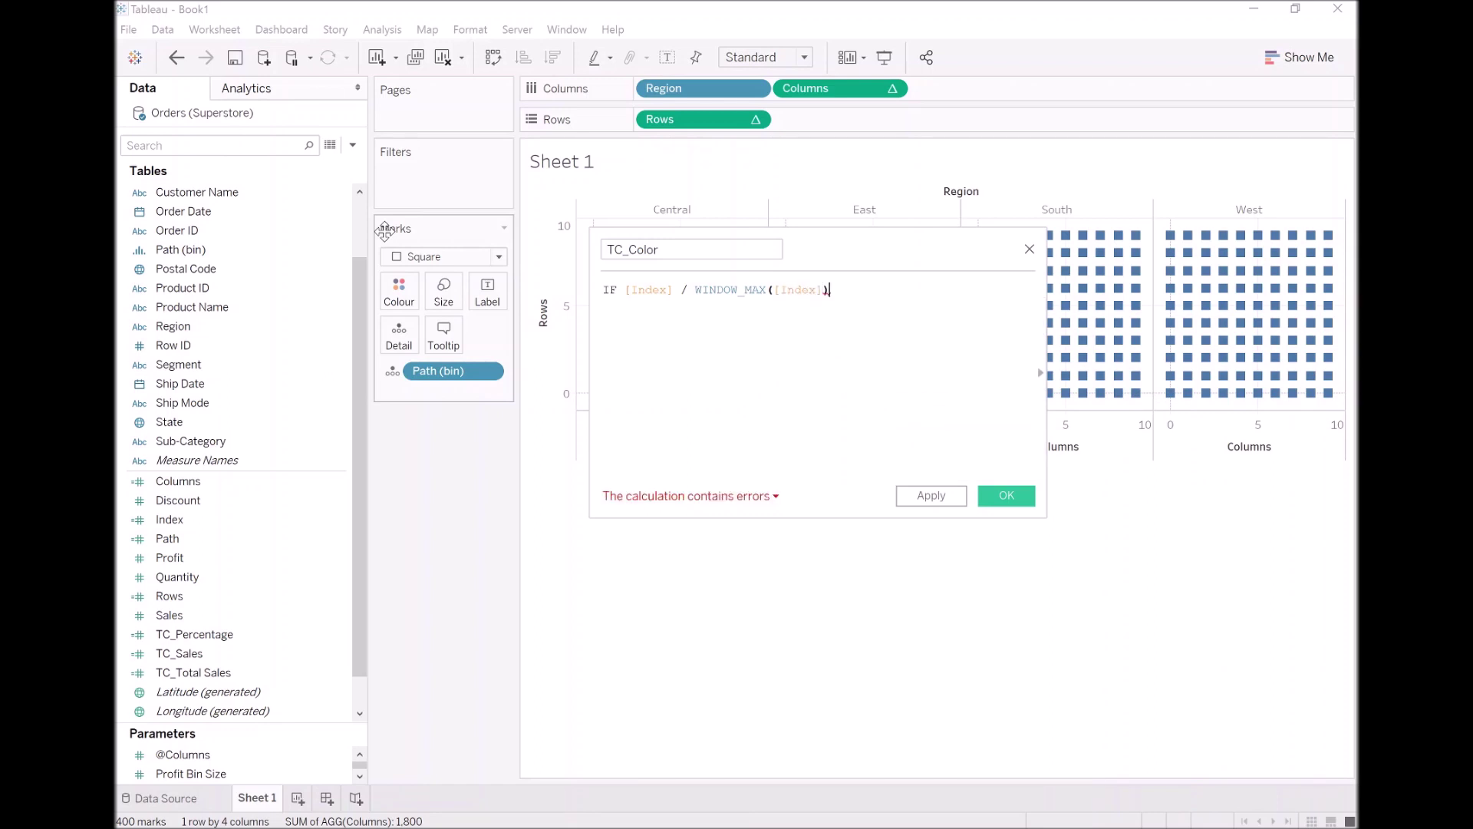
- Complete the TC_Color formula with < [TC_Percentage] THEN "Color" ELSE "Grey" END
{"action": "type", "text": "< TC"}
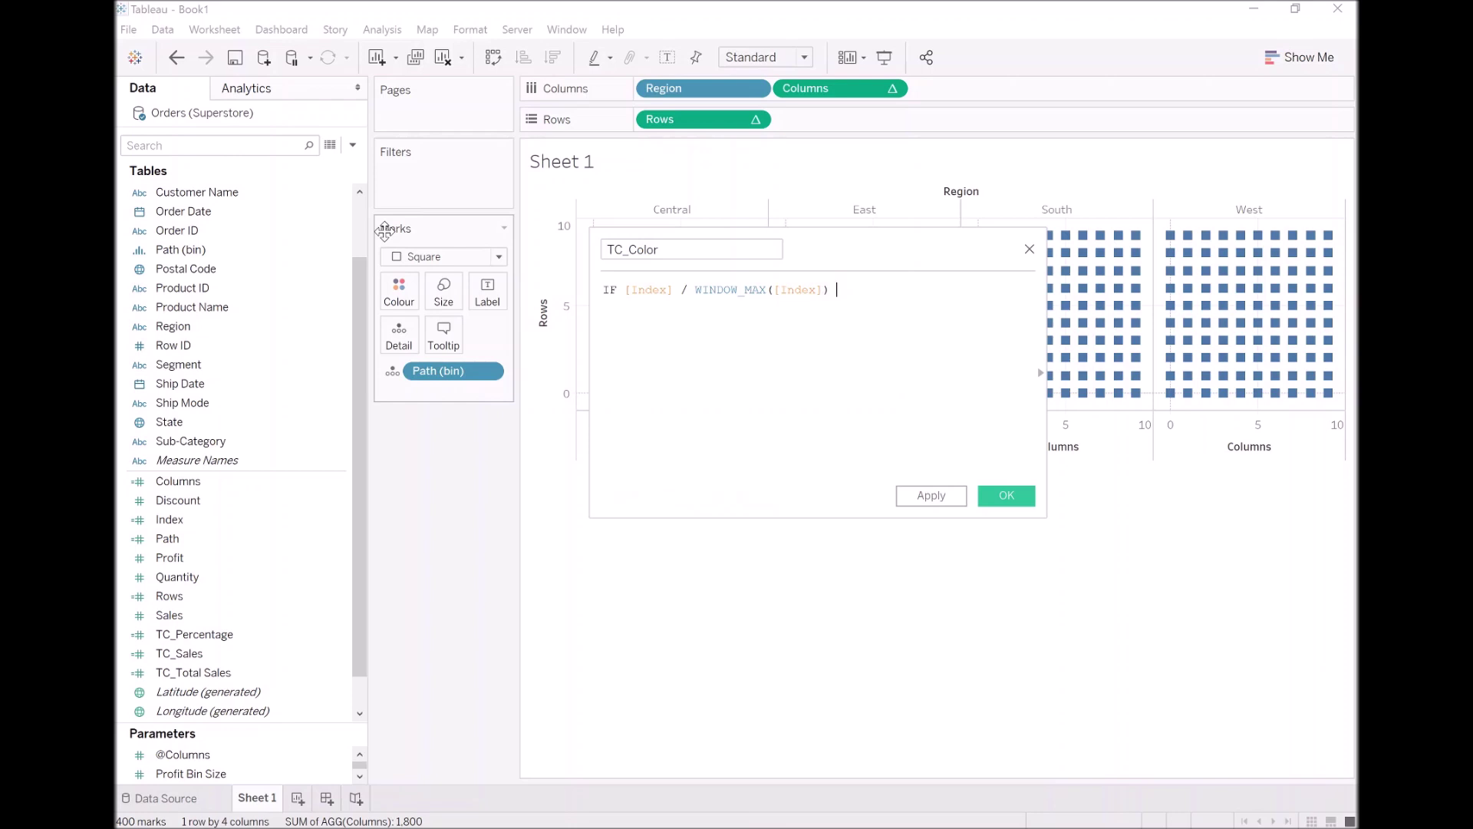
{"action": "key", "text": "Return"}
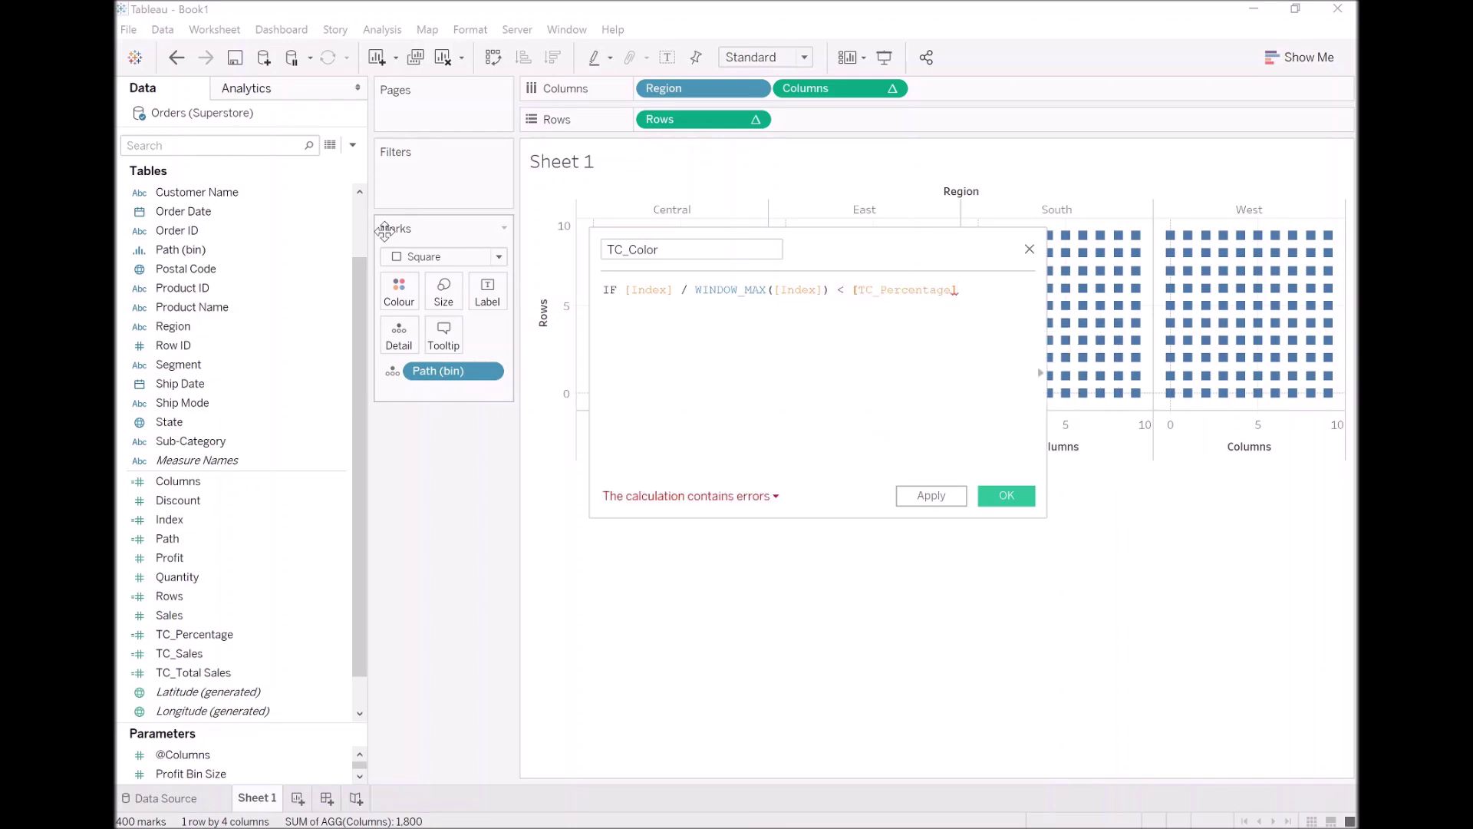
{"action": "type", "text": "THEN "}
{"action": "type", "text": "    \"Colo"}
{"action": "type", "text": "r\""}
{"action": "key", "text": "Return"}
{"action": "type", "text": "ELSE     "}
{"action": "type", "text": "\"Grey\" "}
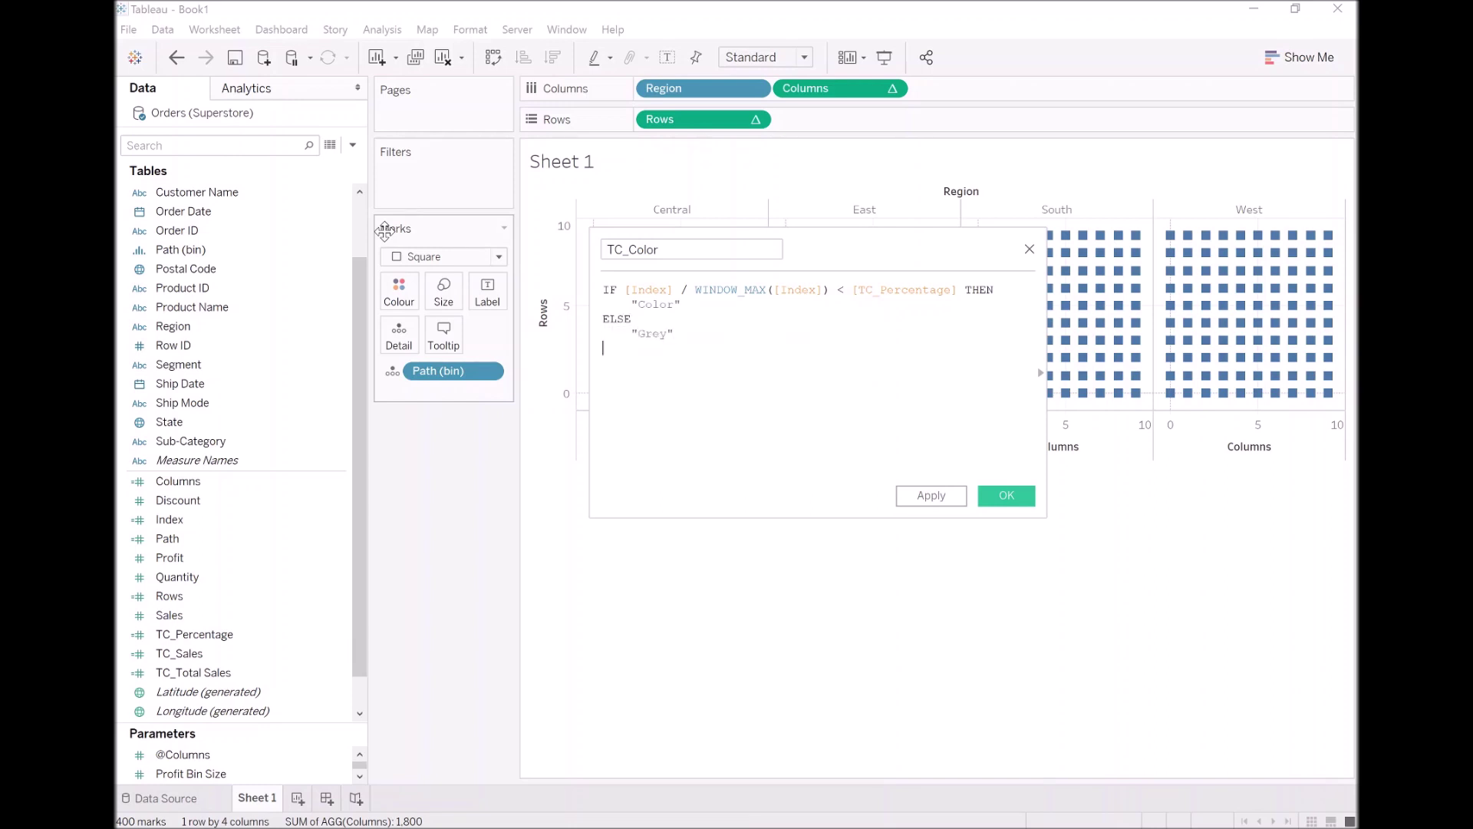
{"action": "type", "text": "END"}
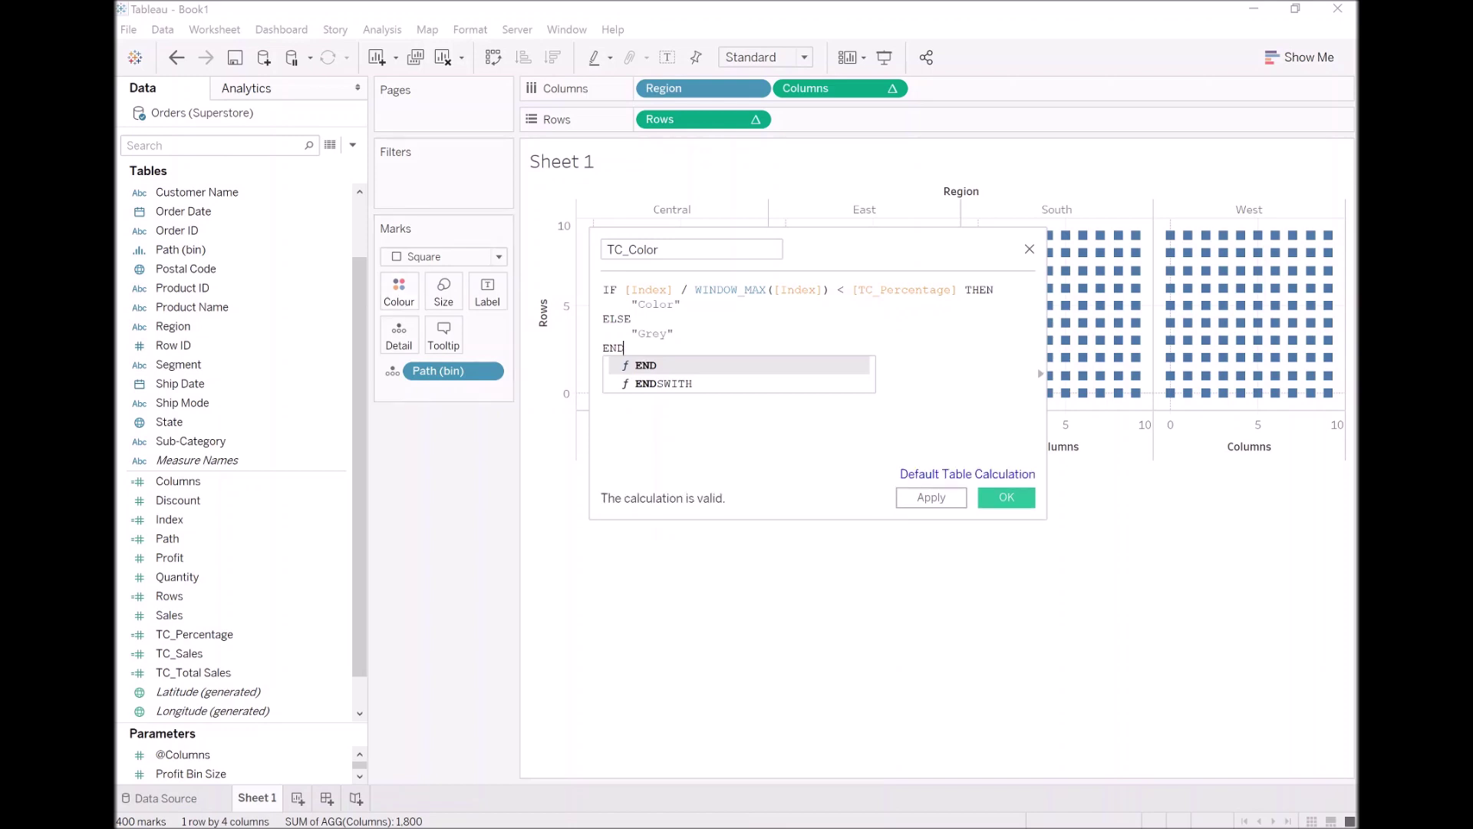
- Move the calculation editor clear of the chart, review the TC_Color formula against the marks, and save the field
{"action": "left_click", "coordinate": [631, 319]}
{"action": "left_click_drag", "start_coordinate": [842, 250], "coordinate": [828, 443]}
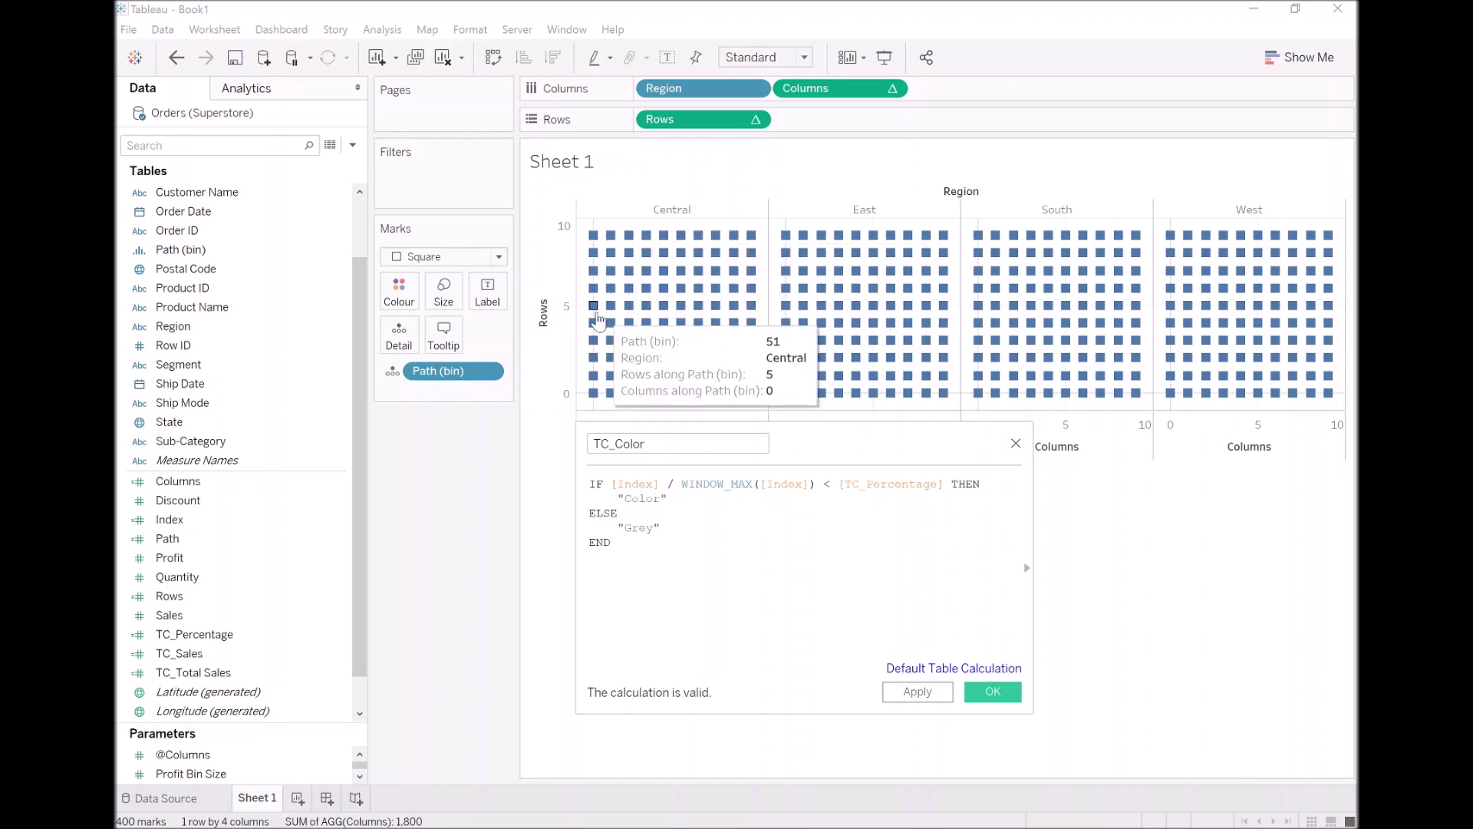
{"action": "left_click_drag", "start_coordinate": [682, 484], "coordinate": [816, 484]}
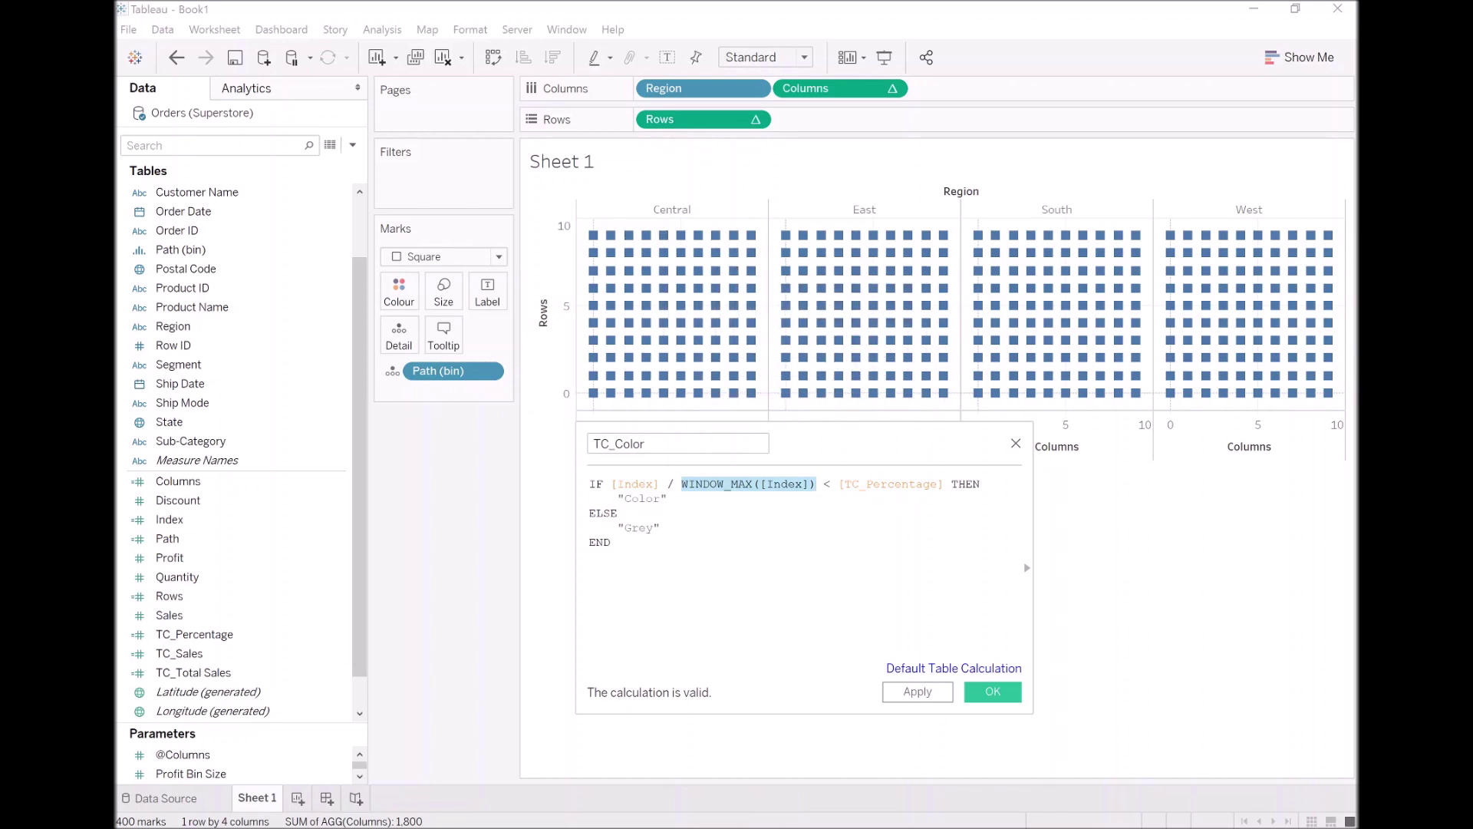
{"action": "left_click_drag", "start_coordinate": [625, 498], "coordinate": [659, 498]}
{"action": "left_click", "coordinate": [638, 527]}
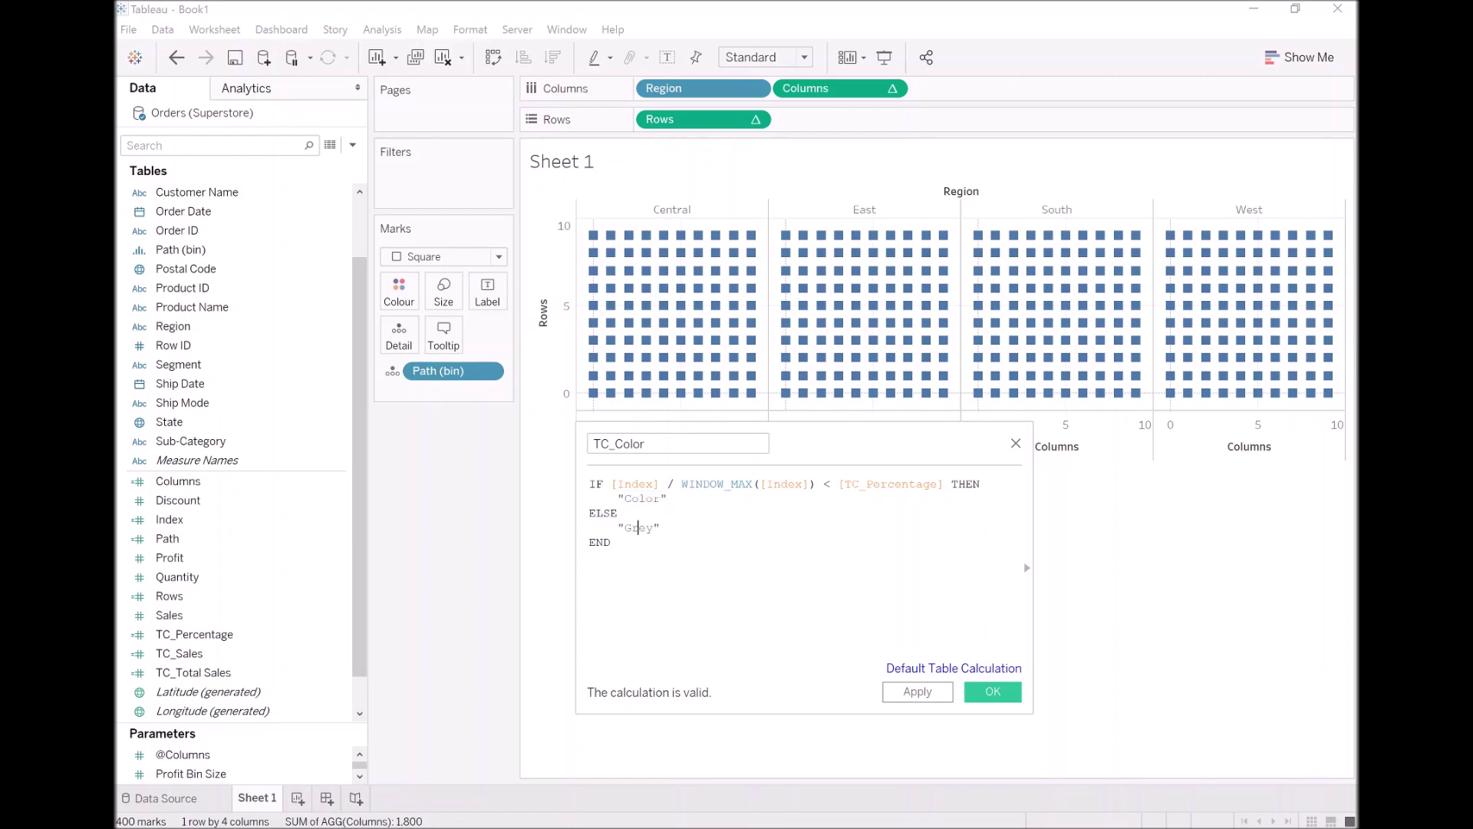
{"action": "left_click", "coordinate": [993, 692]}
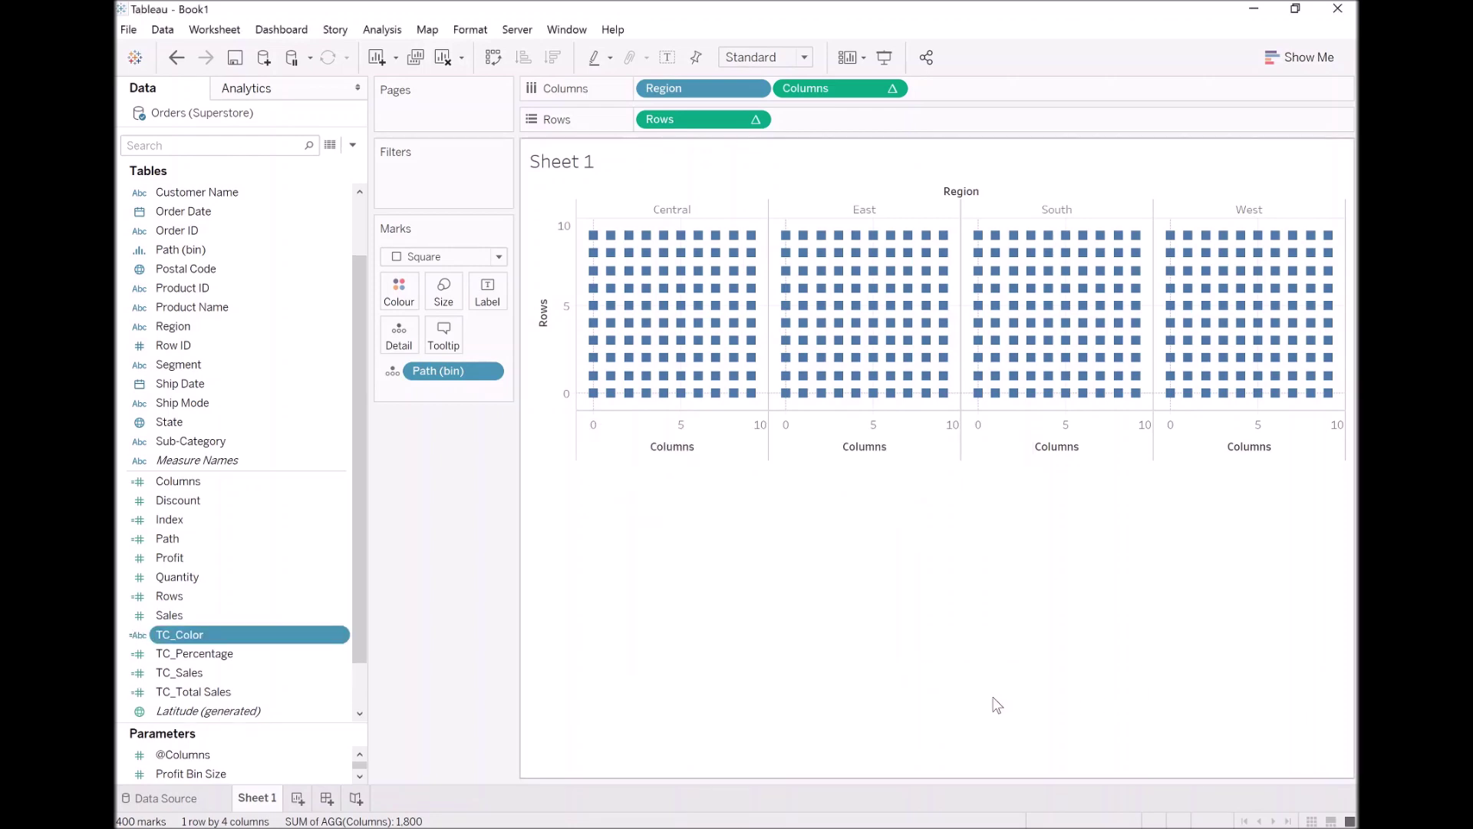
- Colour the square marks by TC_Color and set its table calculation to compute using Path (bin)
{"action": "left_click_drag", "start_coordinate": [196, 637], "coordinate": [376, 291]}
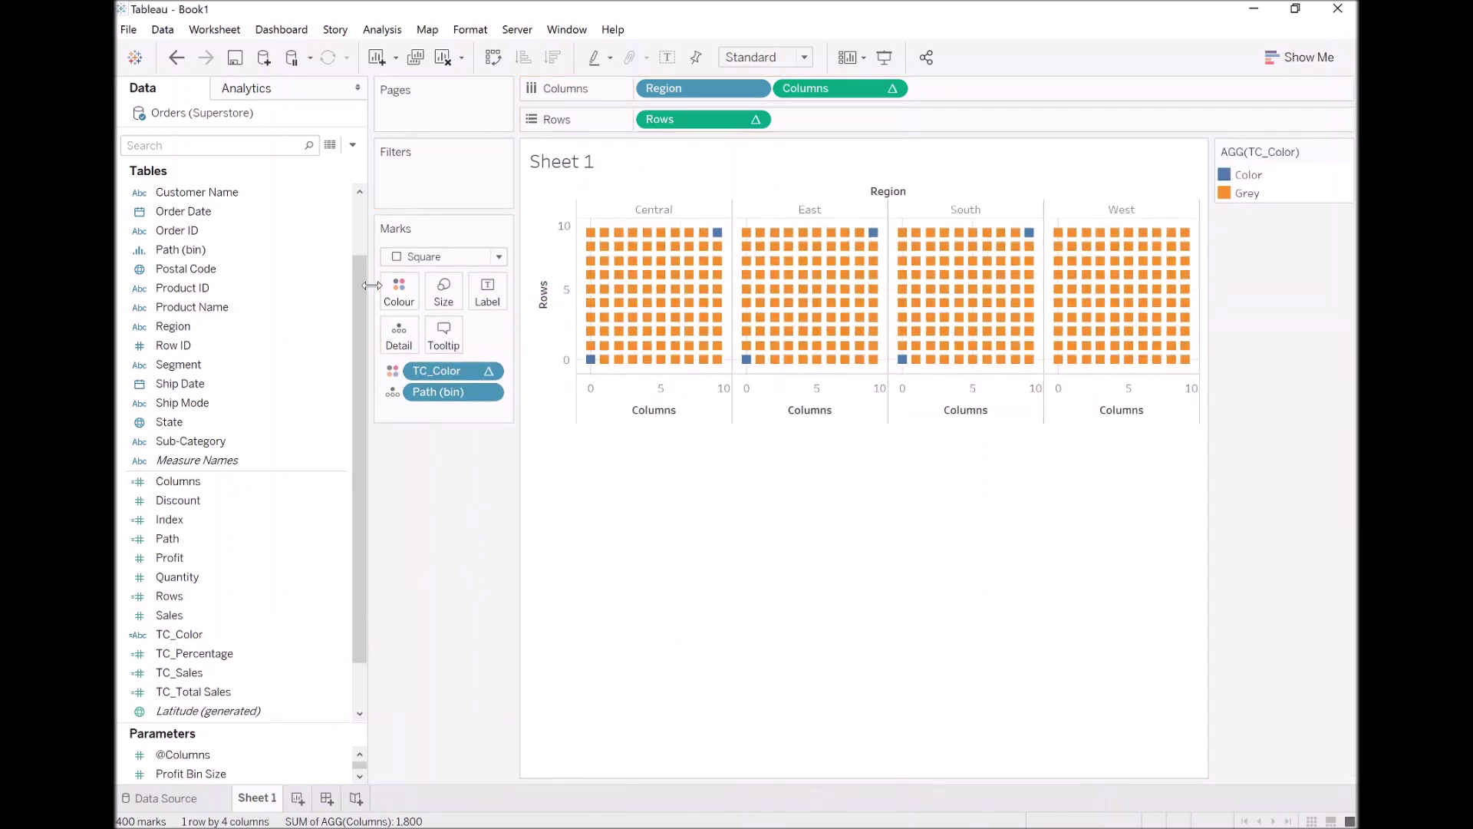
{"action": "right_click", "coordinate": [447, 374]}
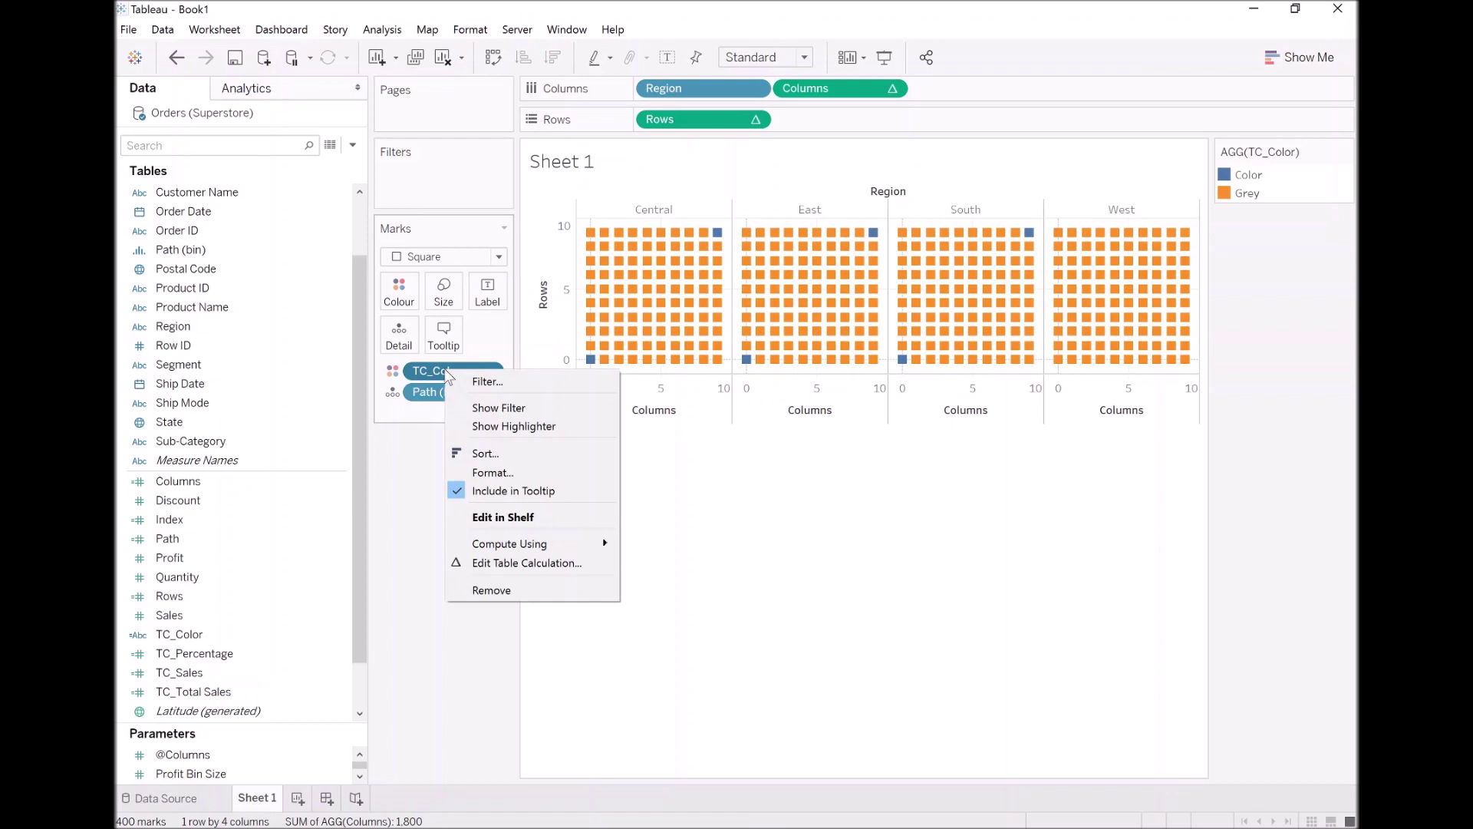
{"action": "mouse_move", "coordinate": [544, 543]}
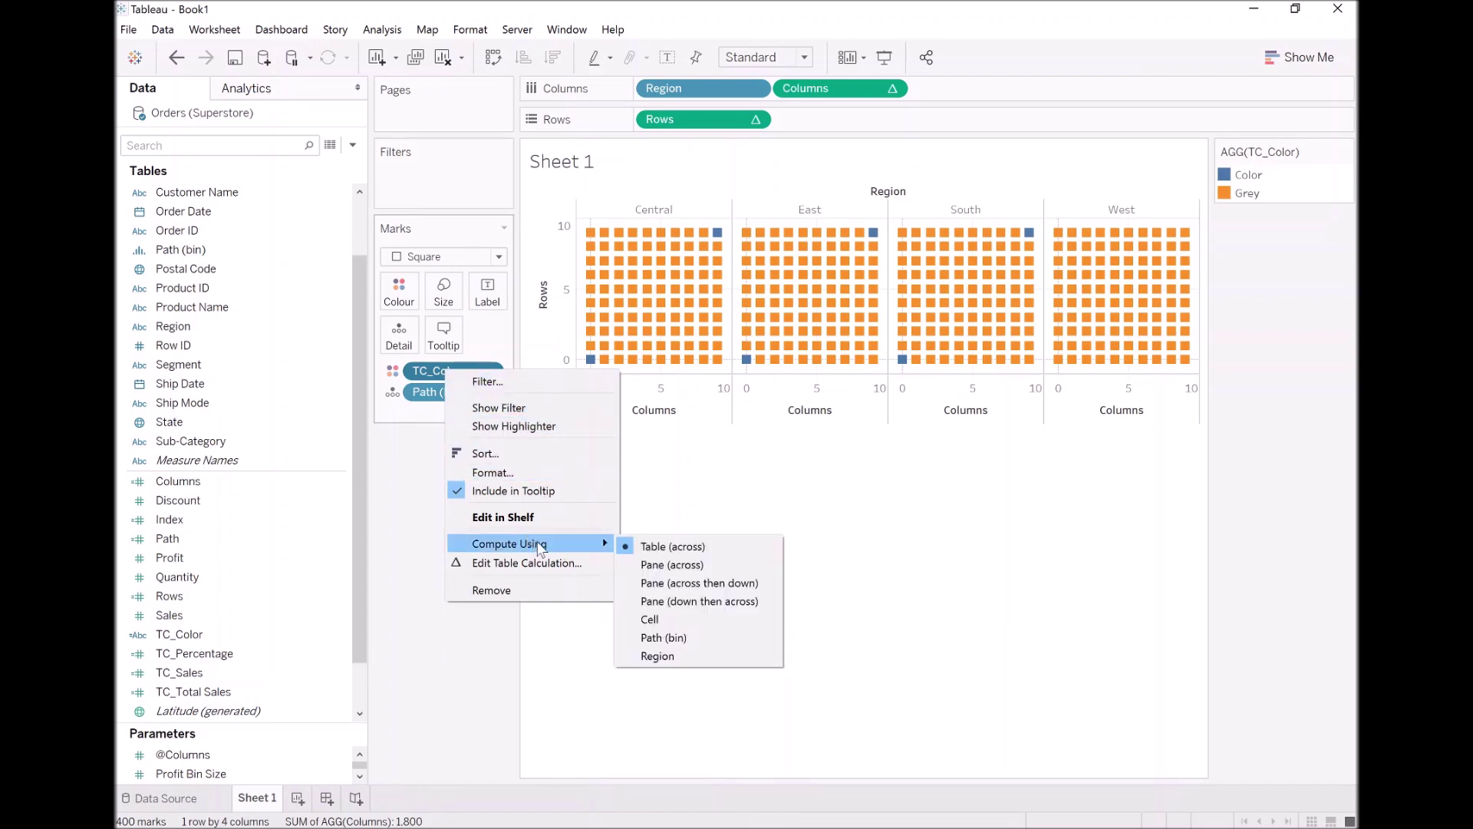
{"action": "left_click", "coordinate": [675, 637]}
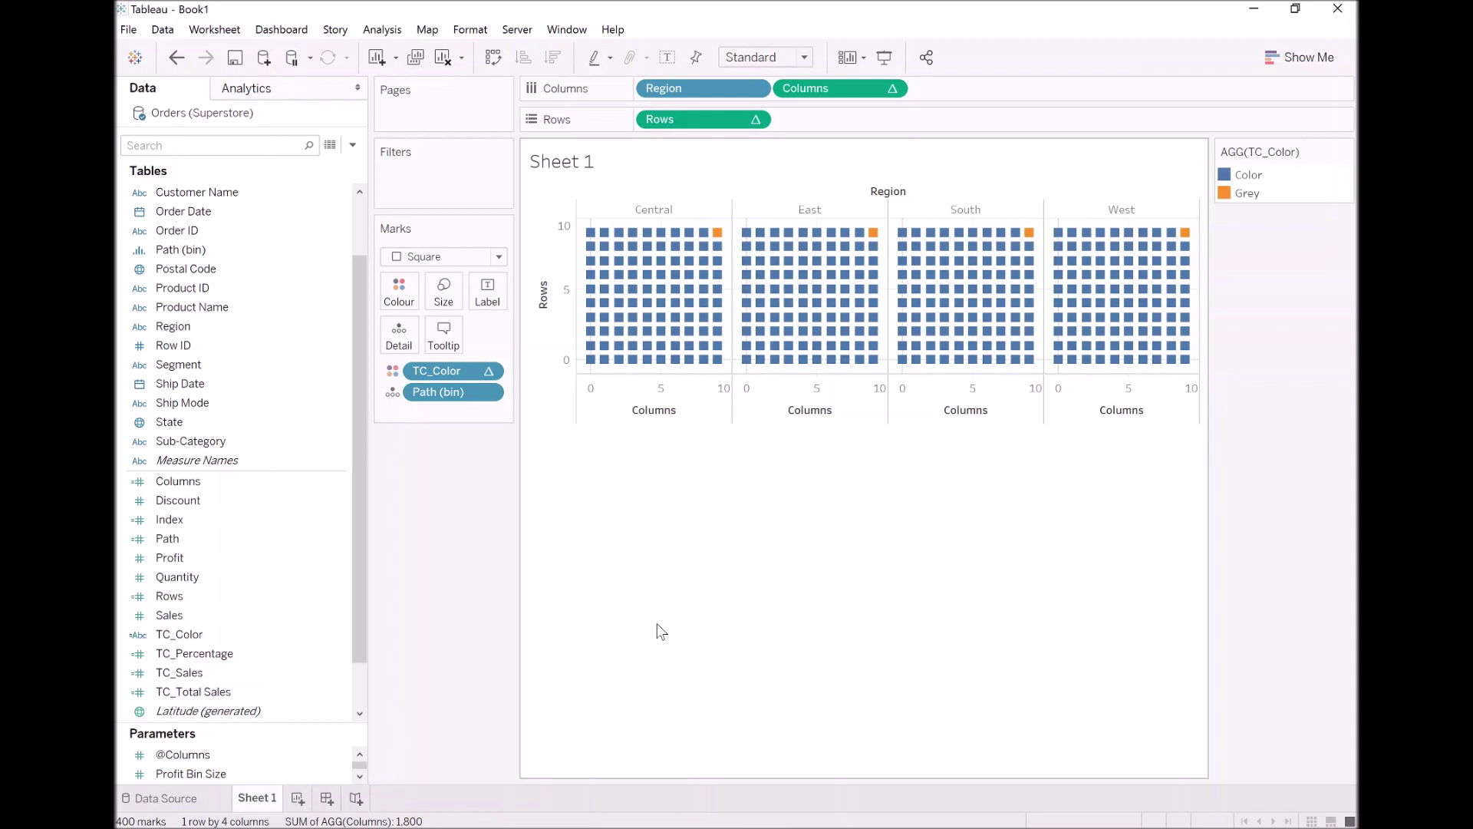
- In TC_Color's table calculation, set the nested TC_Total Sales to compute using both Path (bin) and Region
{"action": "right_click", "coordinate": [441, 372]}
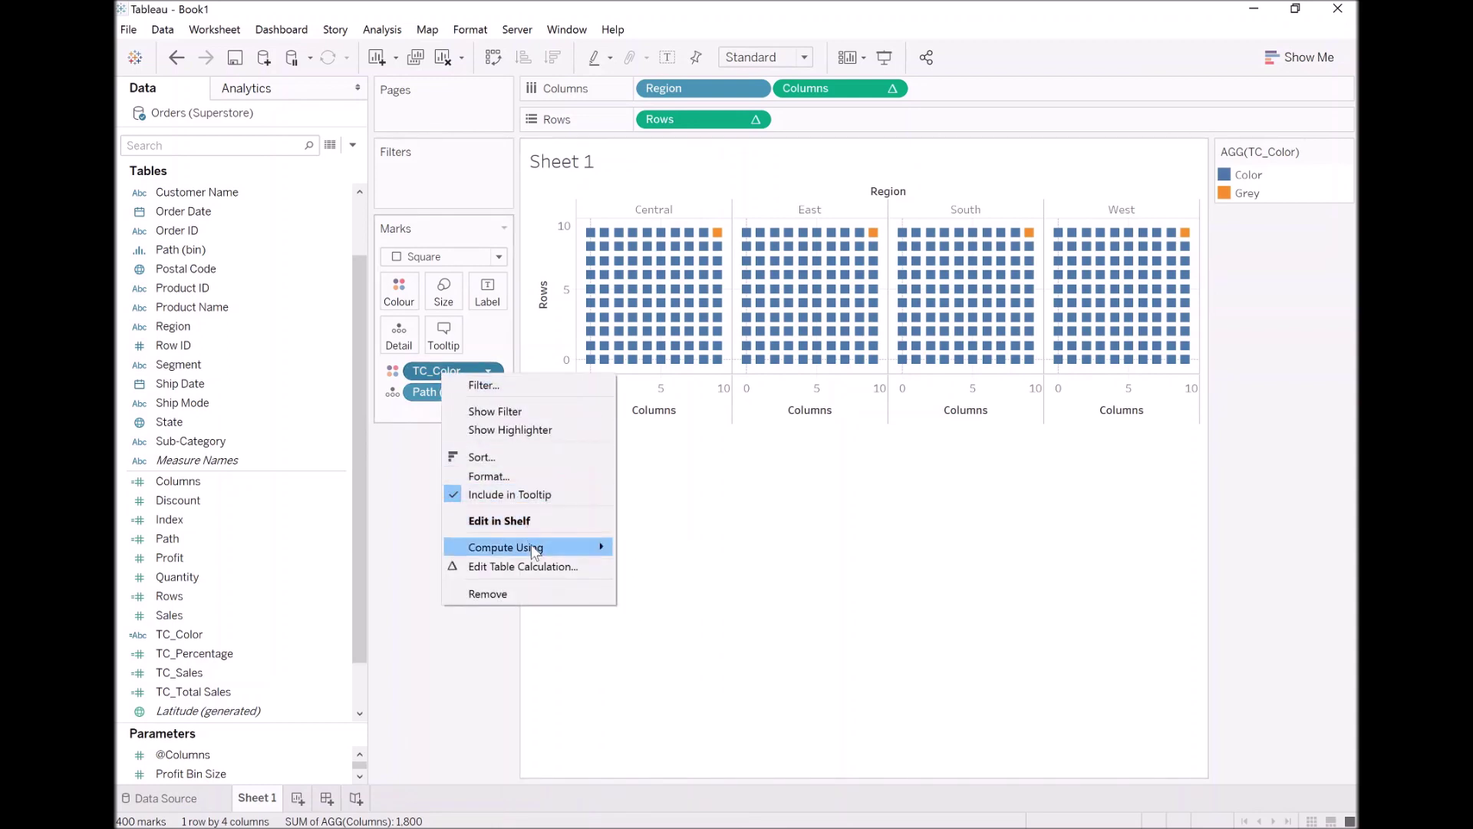
{"action": "left_click", "coordinate": [539, 569]}
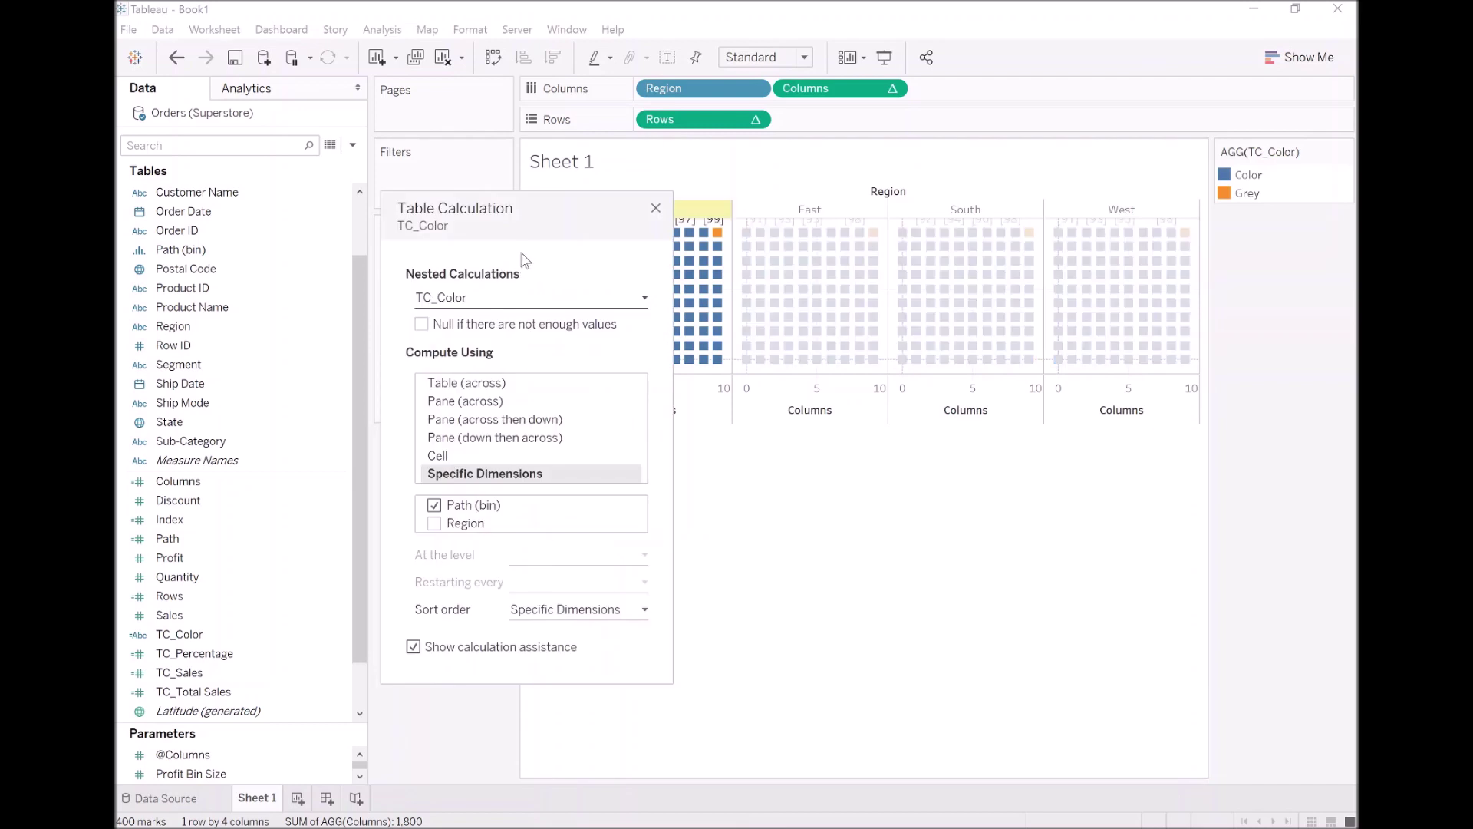
{"action": "left_click_drag", "start_coordinate": [523, 214], "coordinate": [382, 220]}
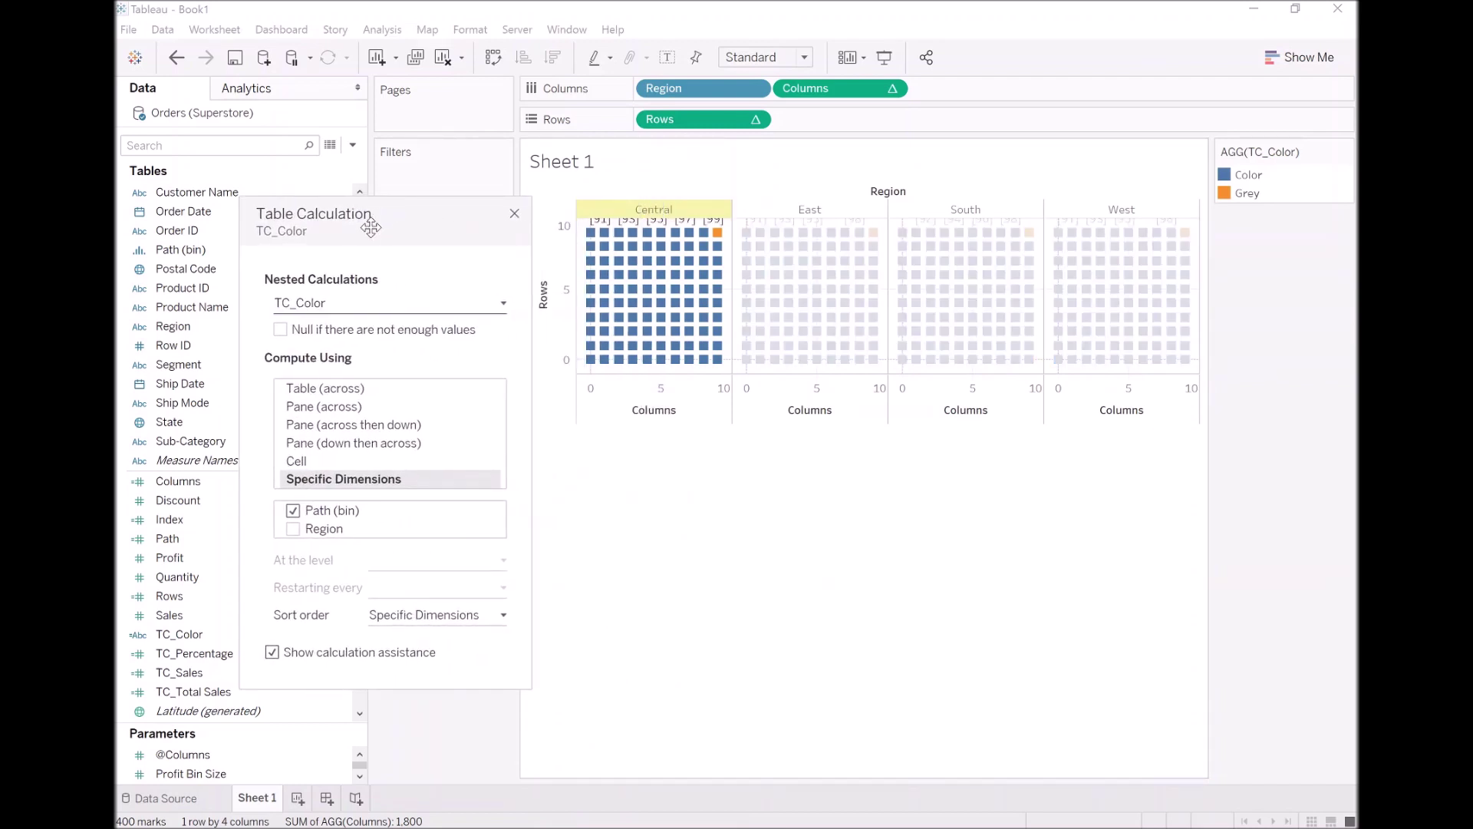
{"action": "left_click", "coordinate": [333, 309]}
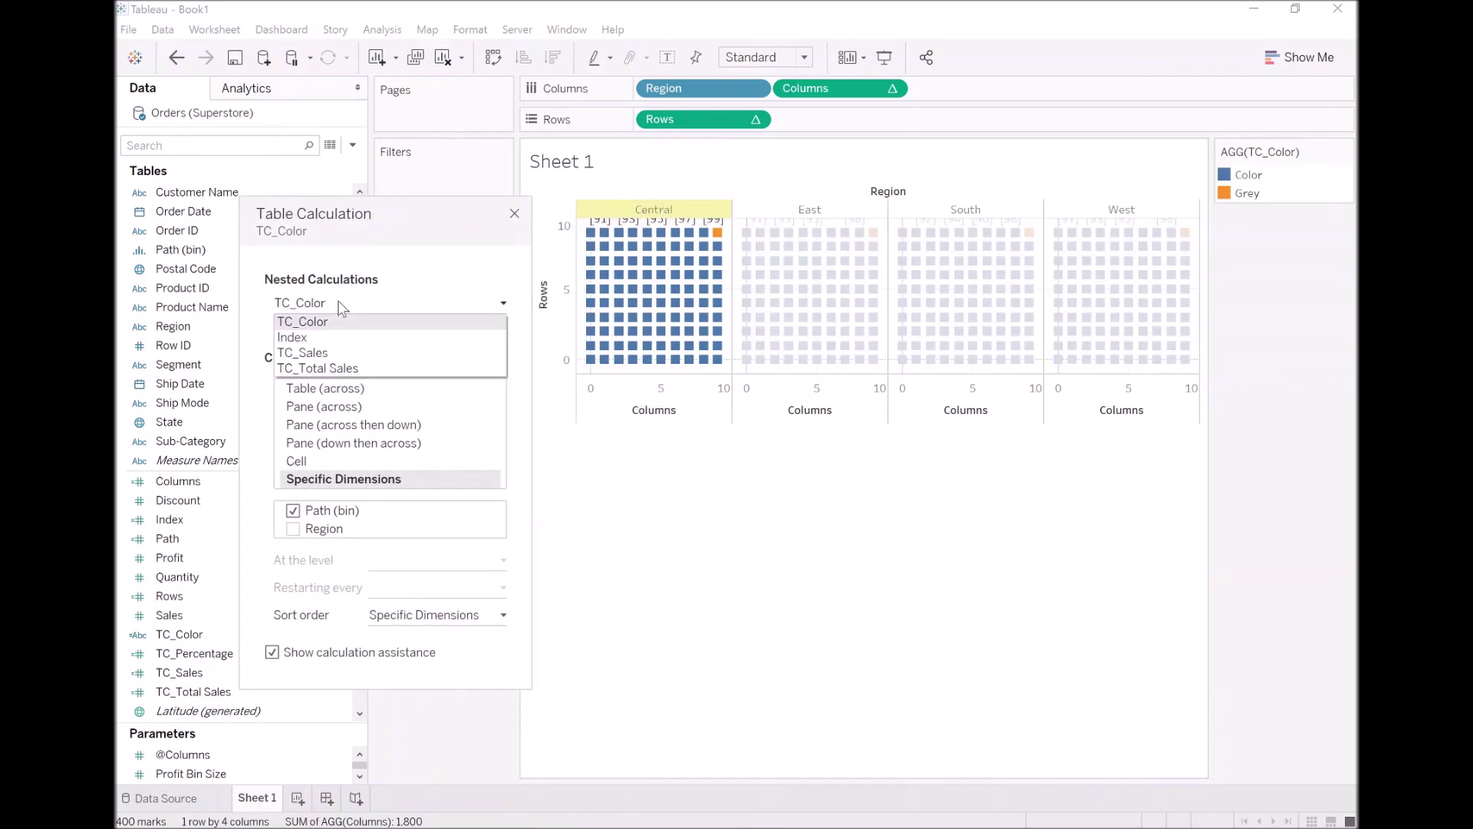
{"action": "left_click", "coordinate": [343, 370]}
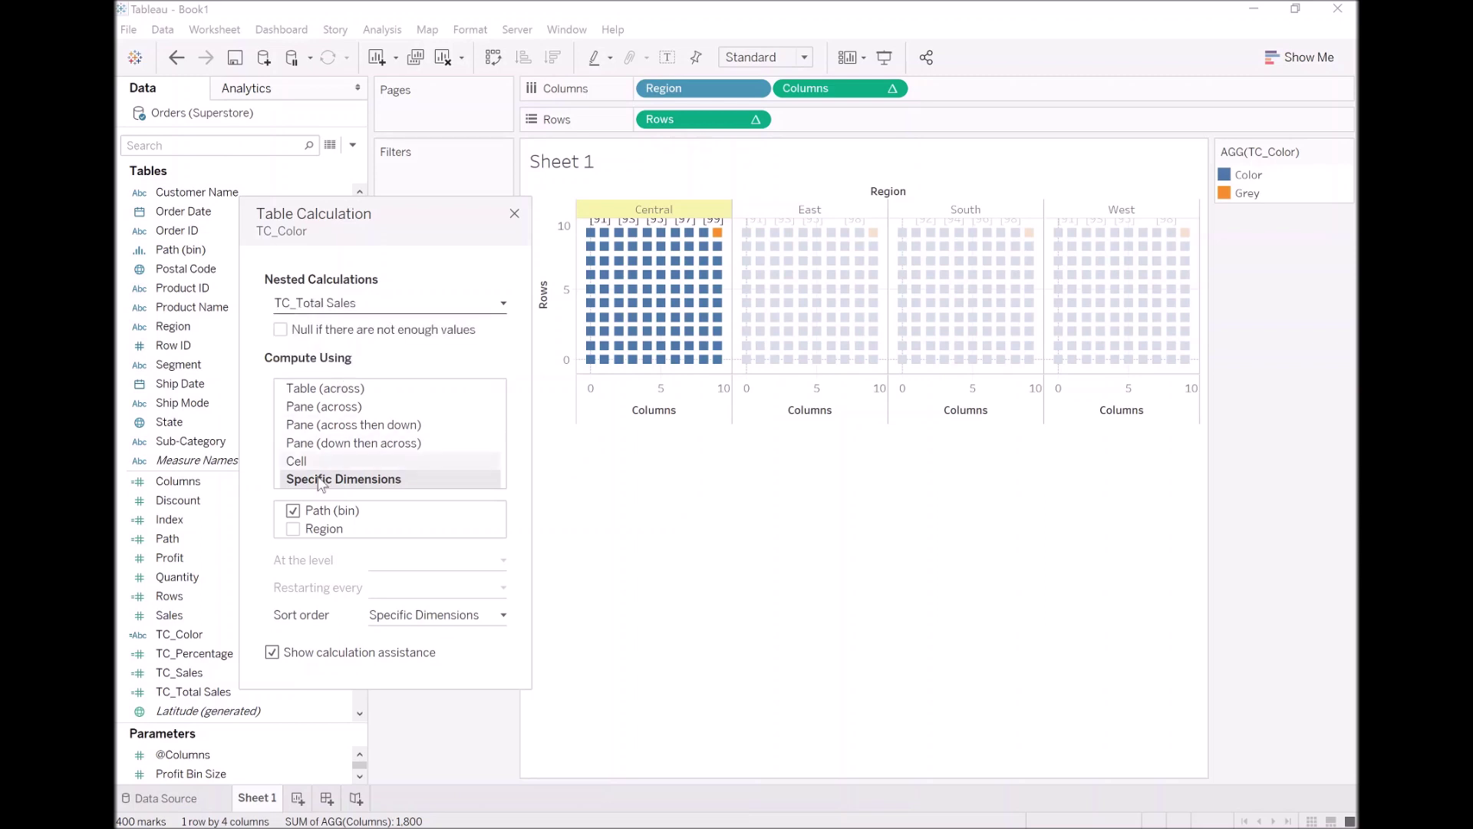
{"action": "left_click", "coordinate": [293, 529]}
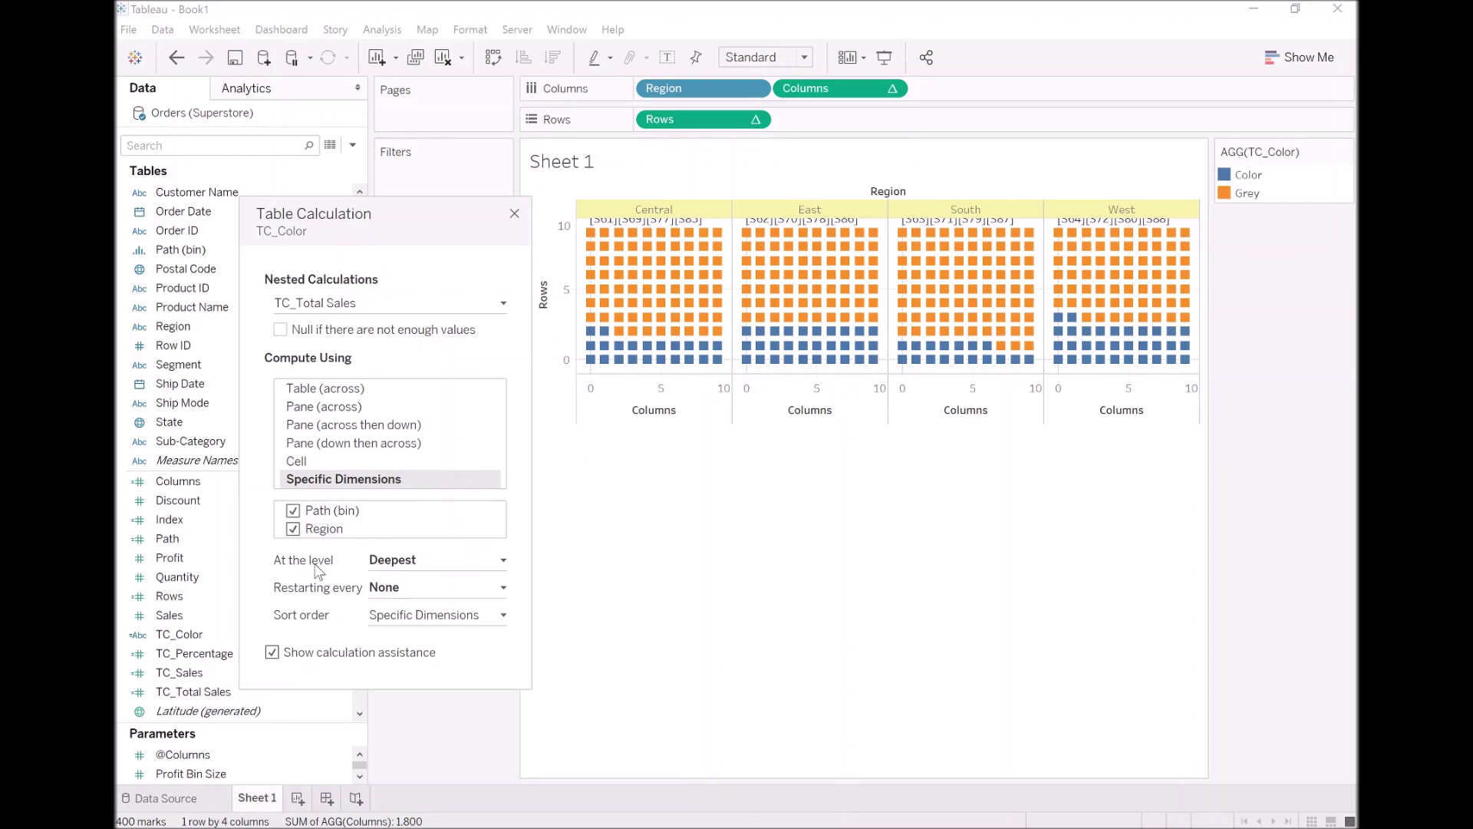
{"action": "left_click", "coordinate": [292, 526]}
{"action": "left_click", "coordinate": [293, 528]}
{"action": "left_click", "coordinate": [292, 529]}
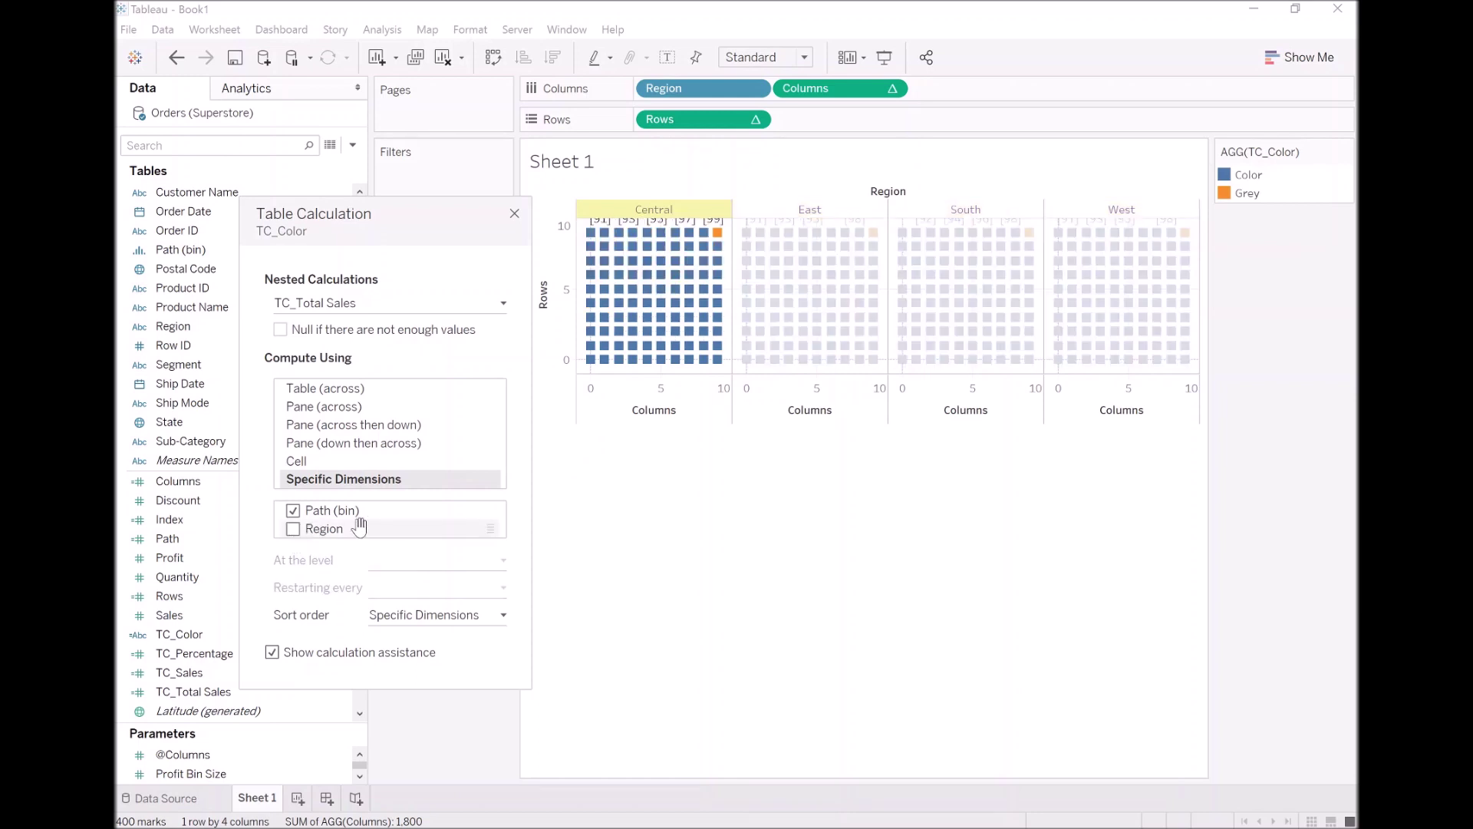
{"action": "left_click", "coordinate": [294, 535]}
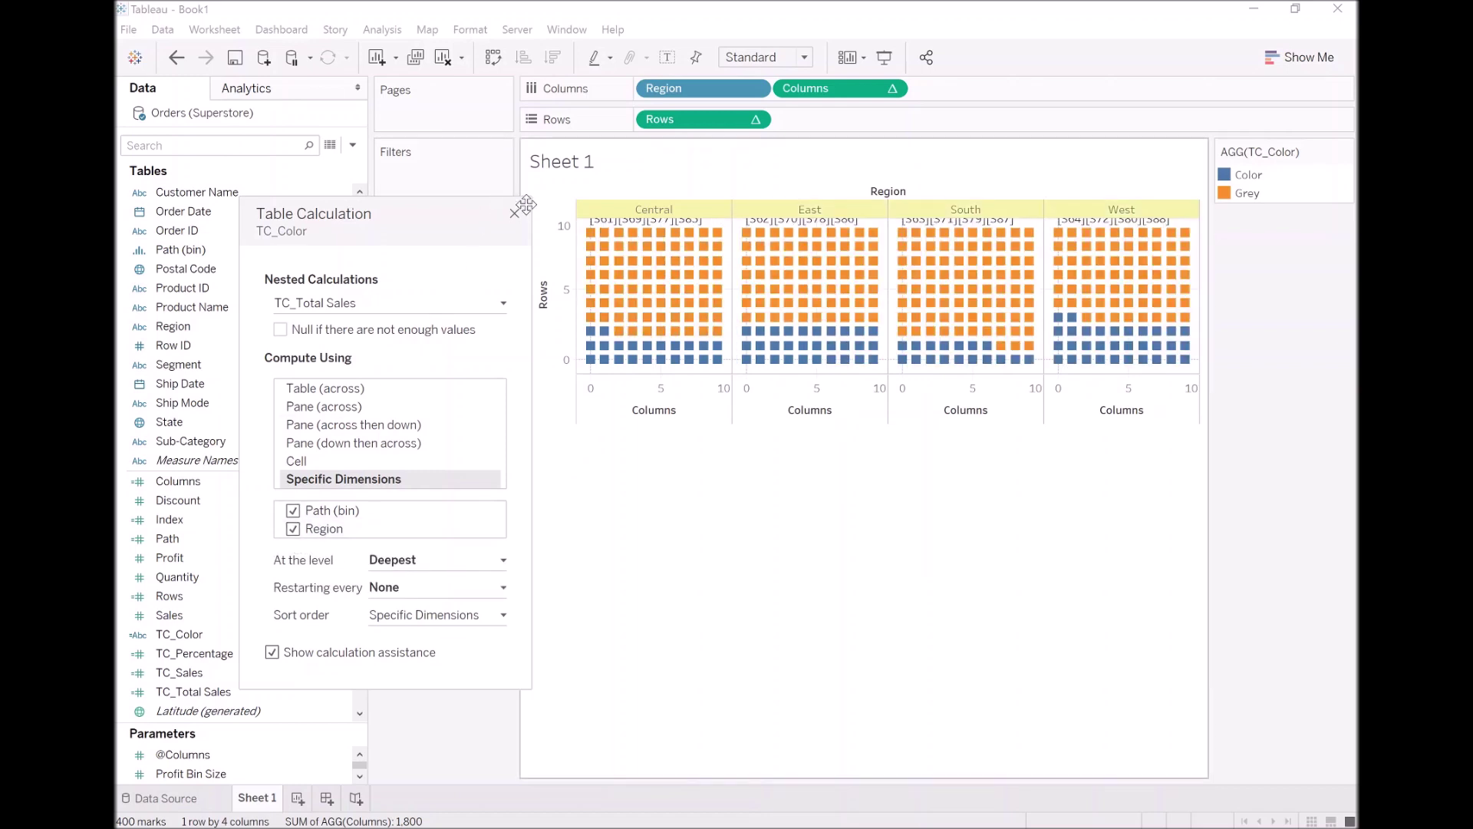
{"action": "left_click", "coordinate": [515, 215]}
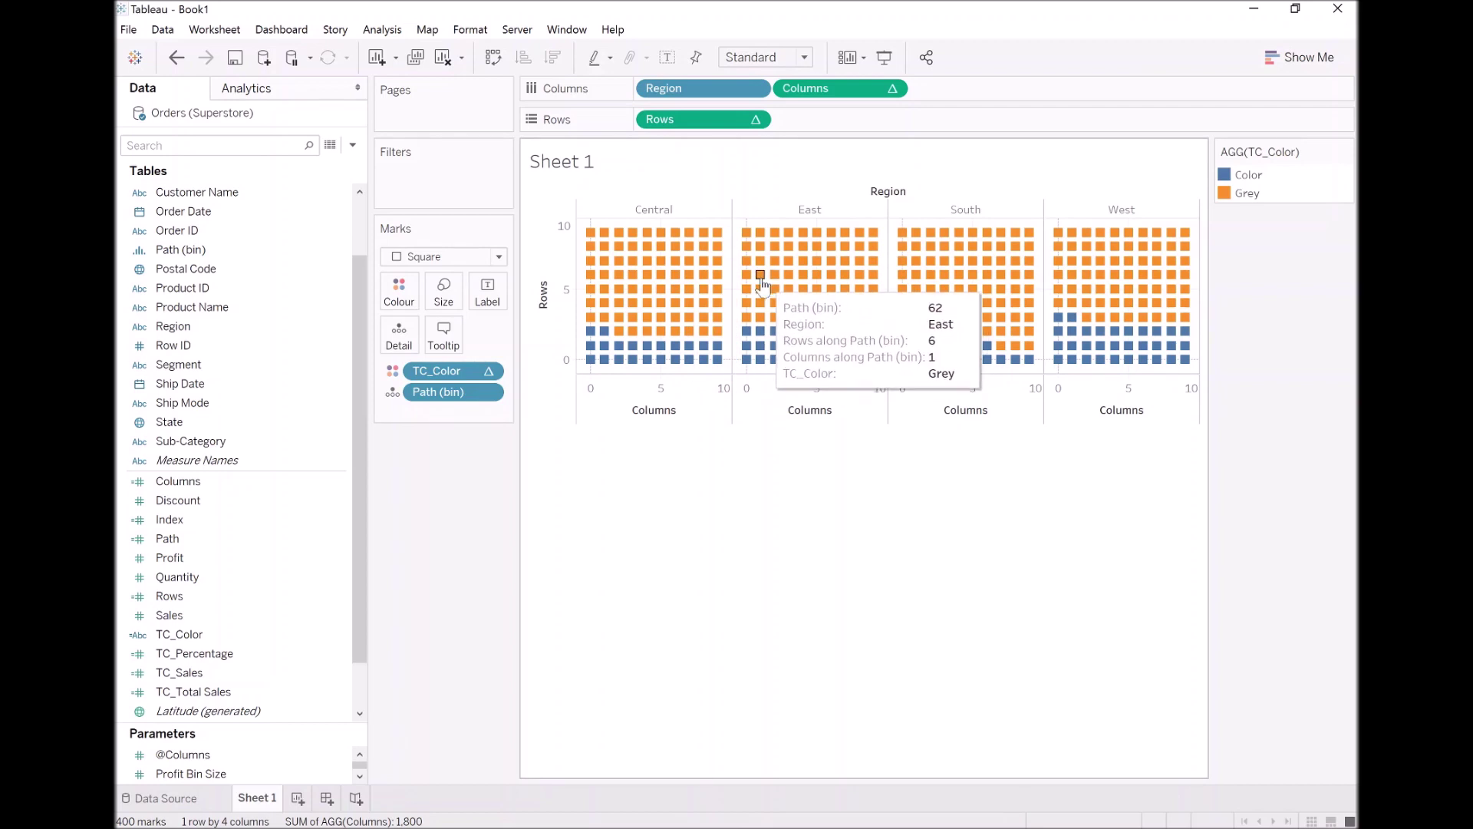
- Reverse the scale of the Rows axis so the squares fill downwards from the first row
{"action": "double_click", "coordinate": [566, 270]}
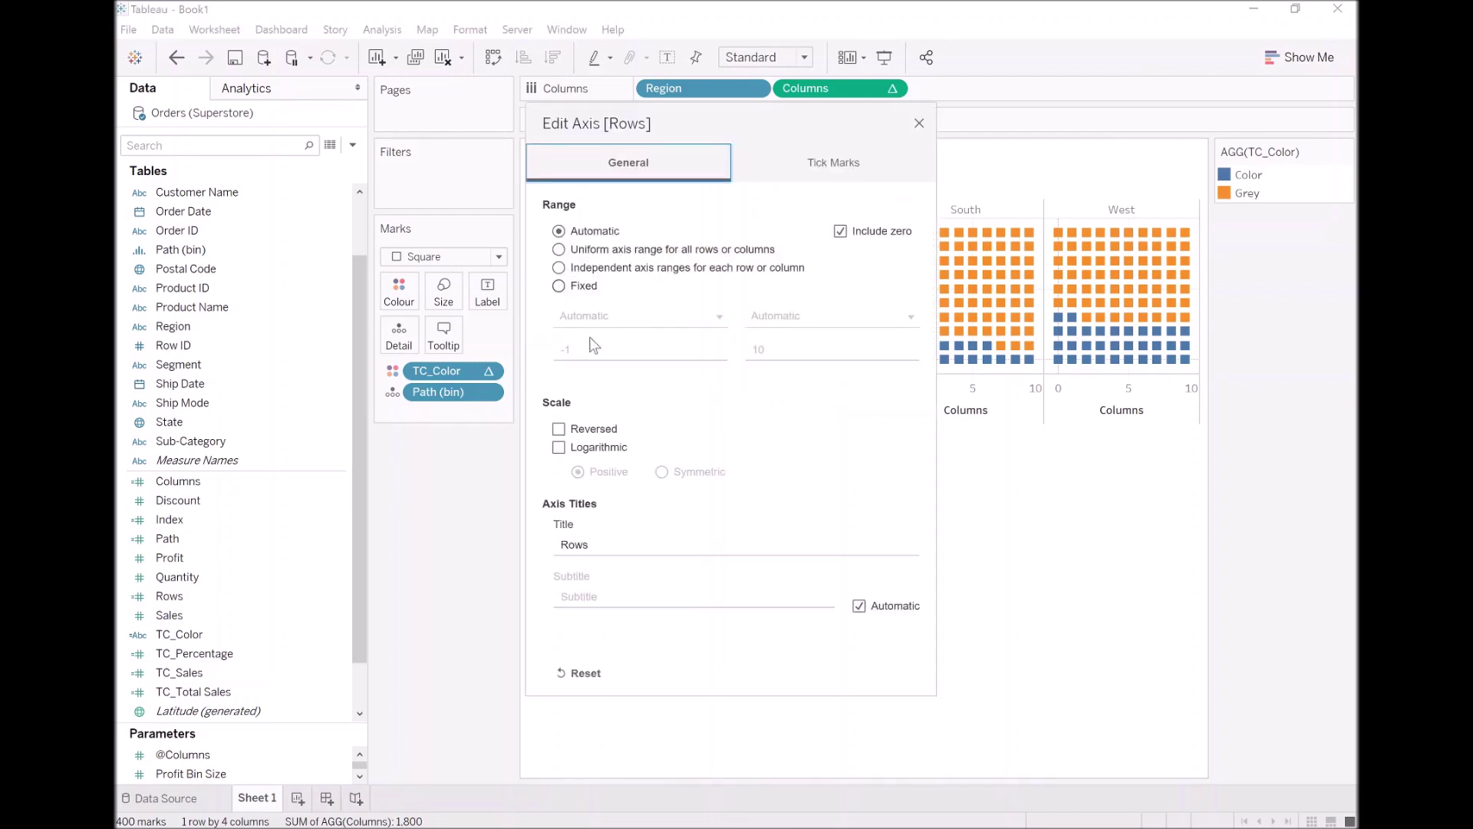
{"action": "left_click", "coordinate": [559, 429]}
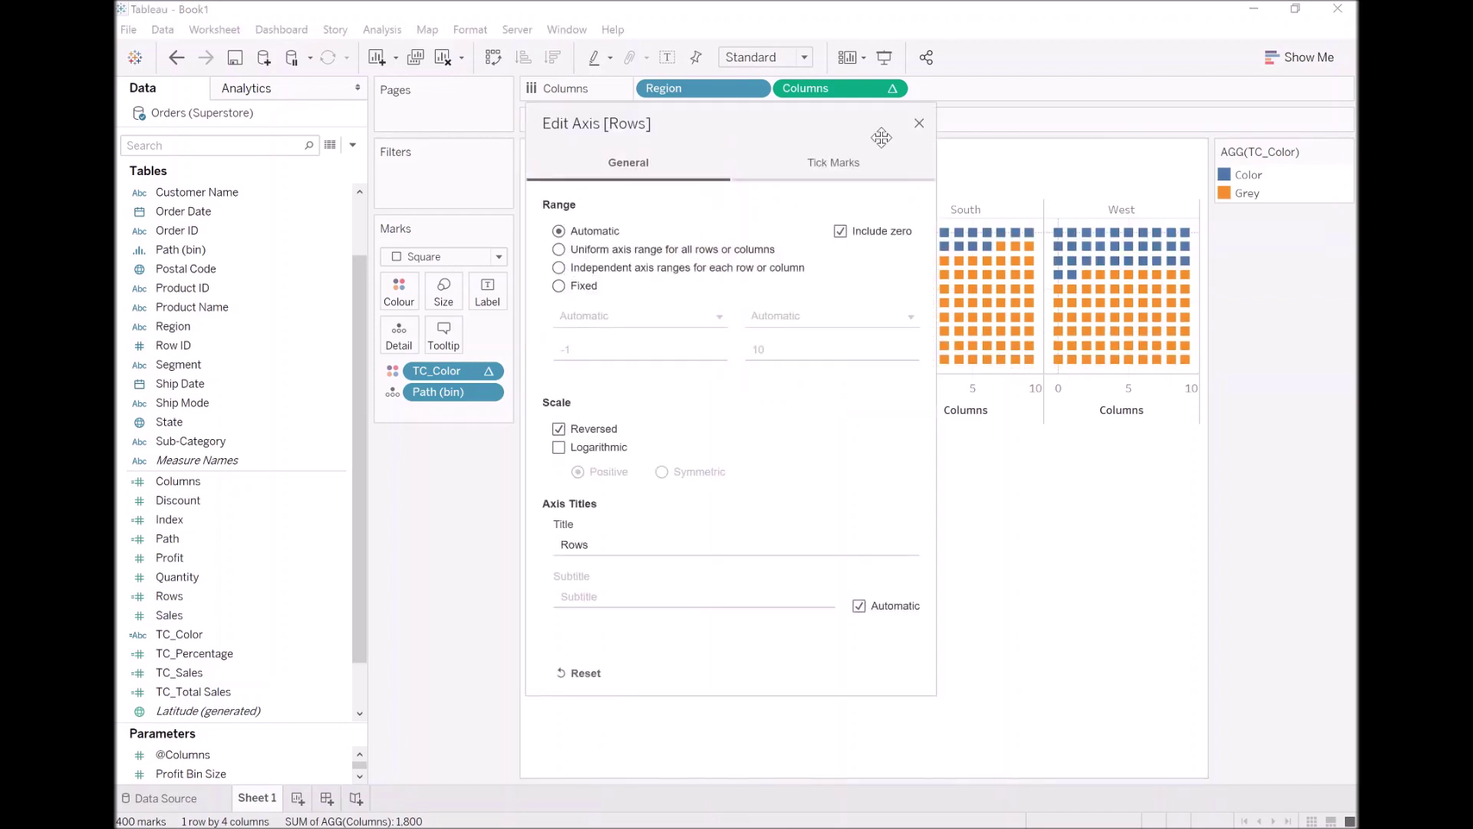
{"action": "left_click", "coordinate": [919, 123]}
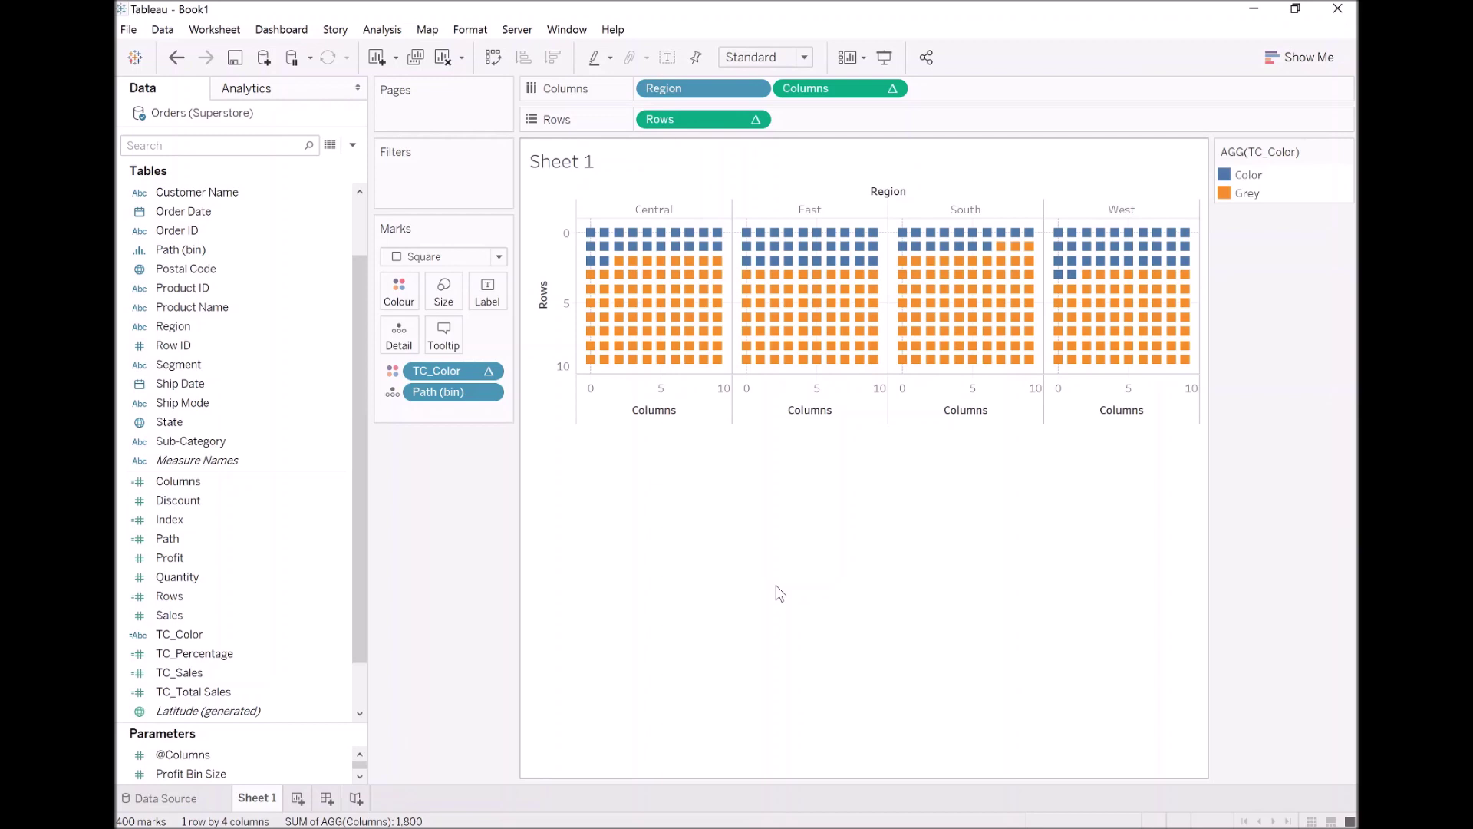
- Open the TC_Color calculated field for editing and replace its "Color" result with a WINDOW_MAX function
{"action": "mouse_move", "coordinate": [610, 250]}
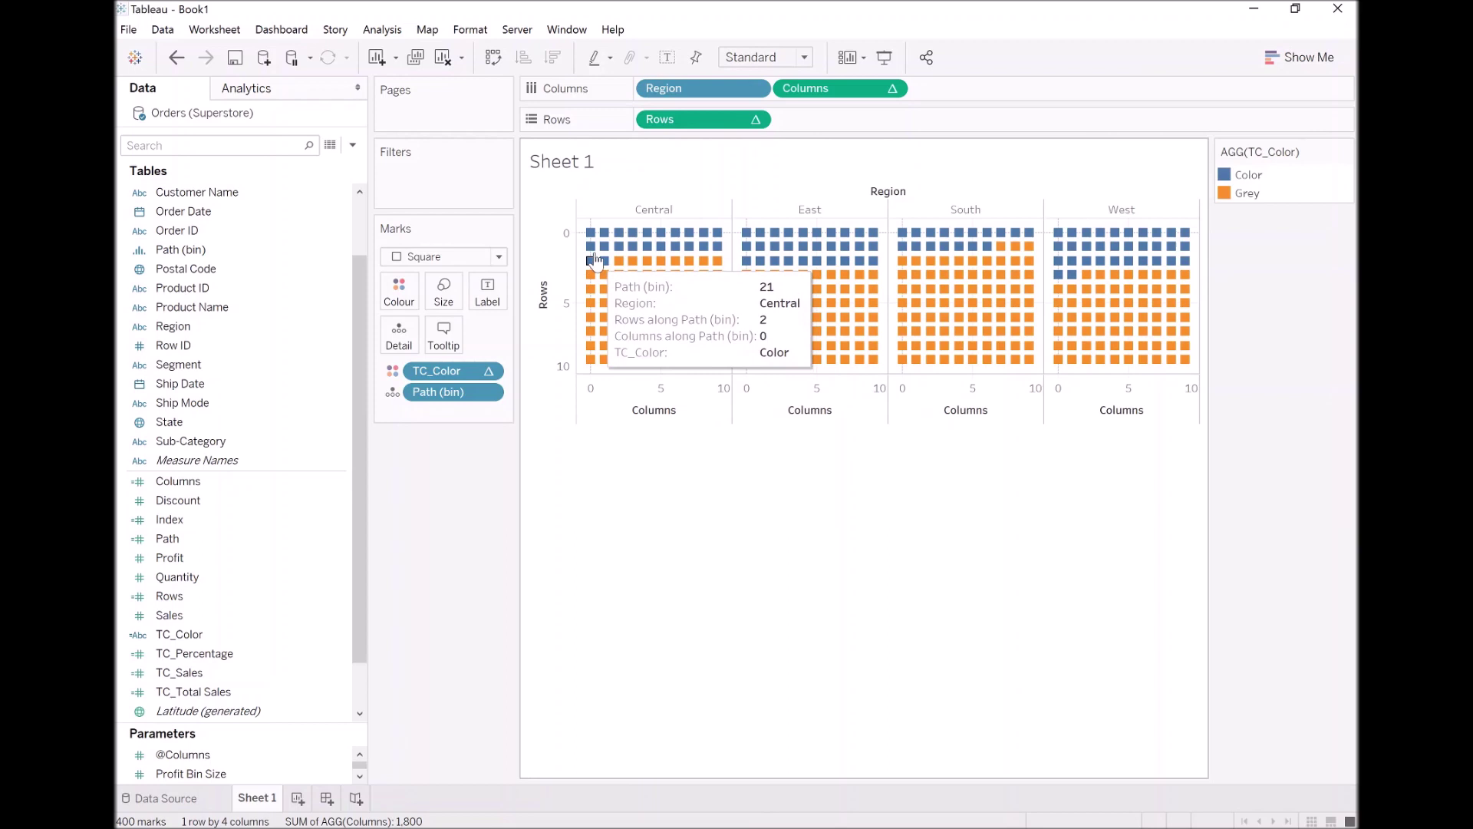
{"action": "left_click", "coordinate": [268, 546]}
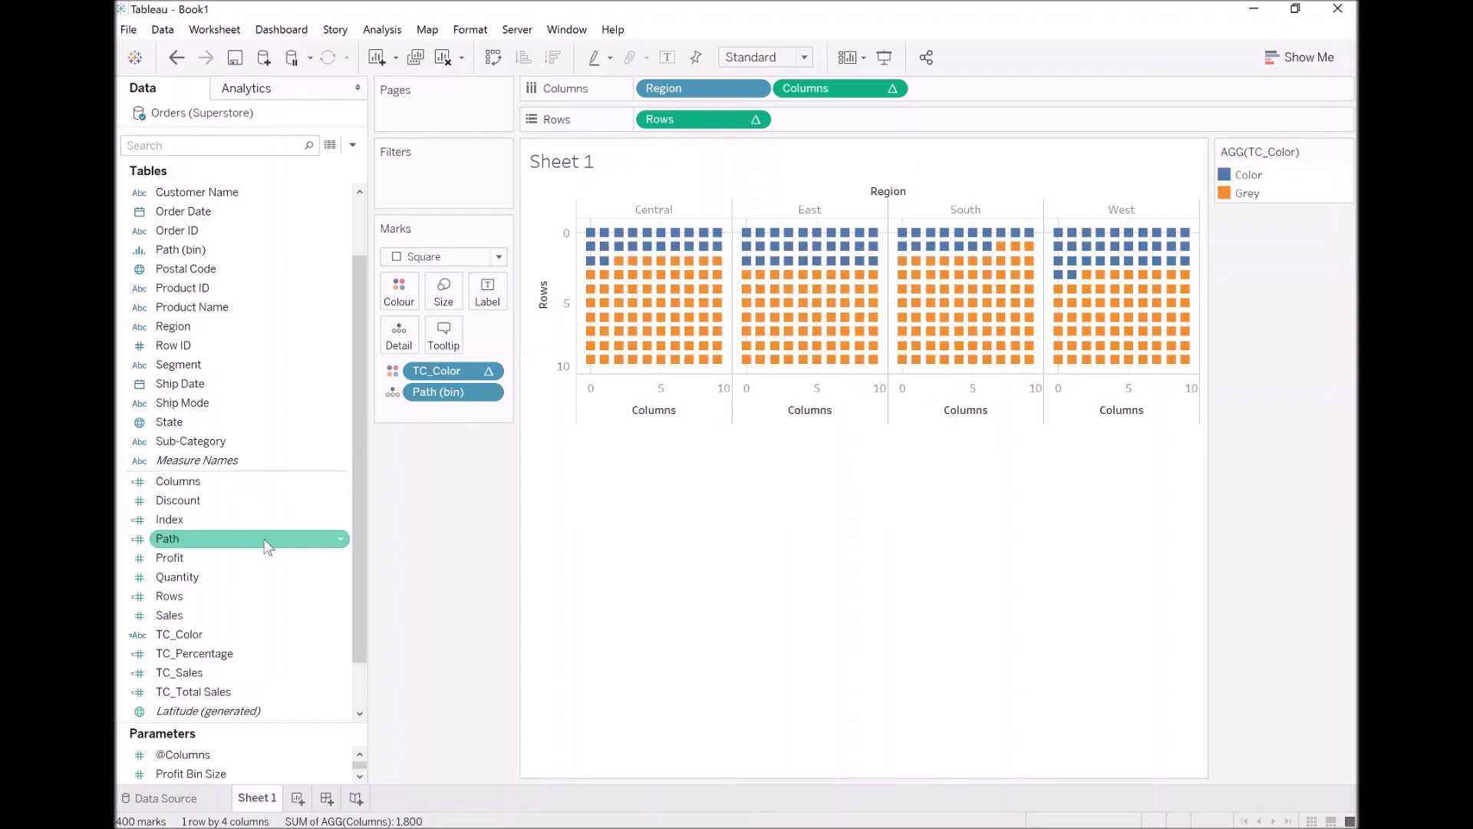
{"action": "right_click", "coordinate": [216, 636]}
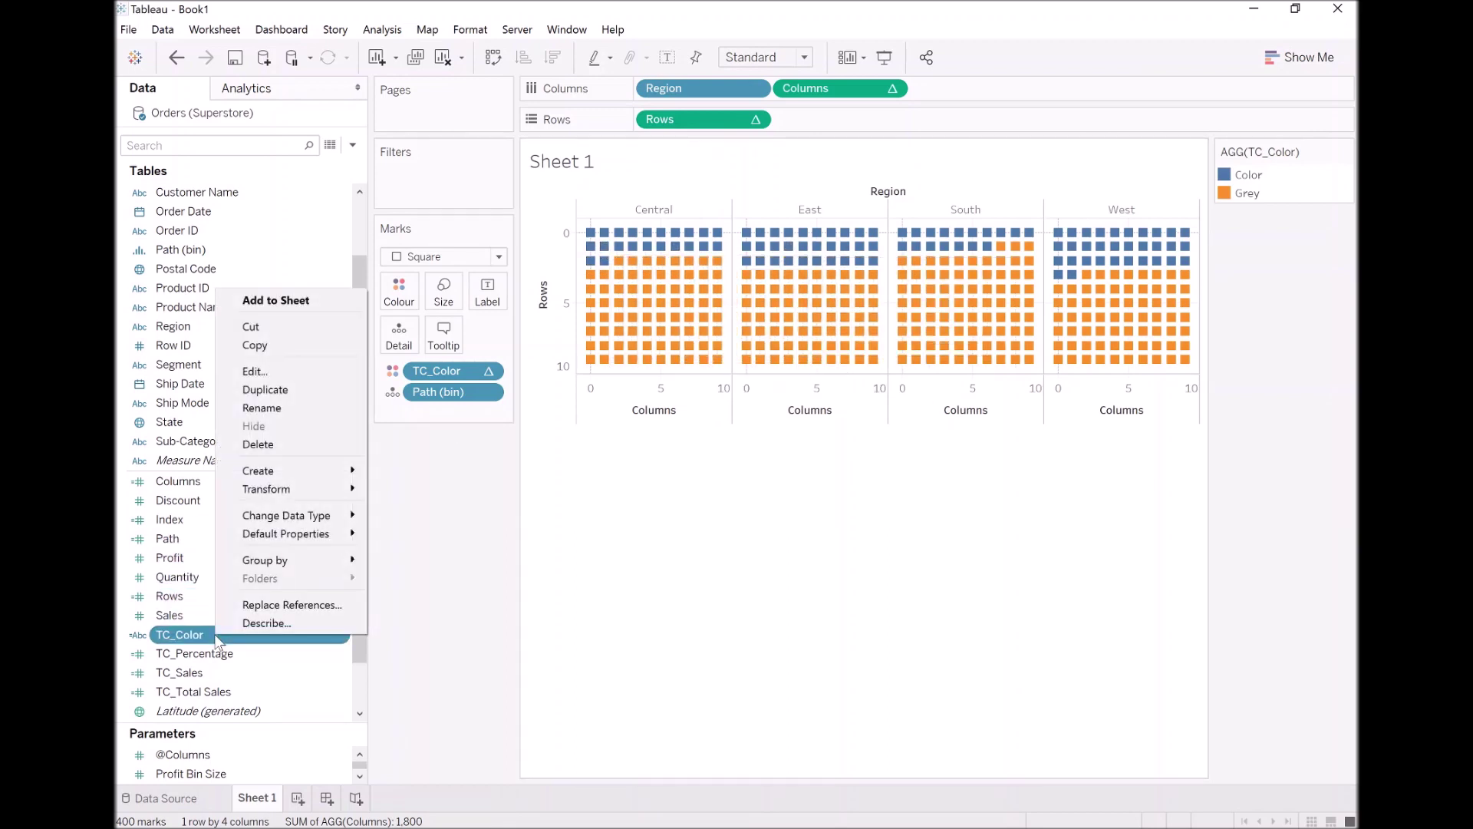
{"action": "left_click", "coordinate": [301, 370]}
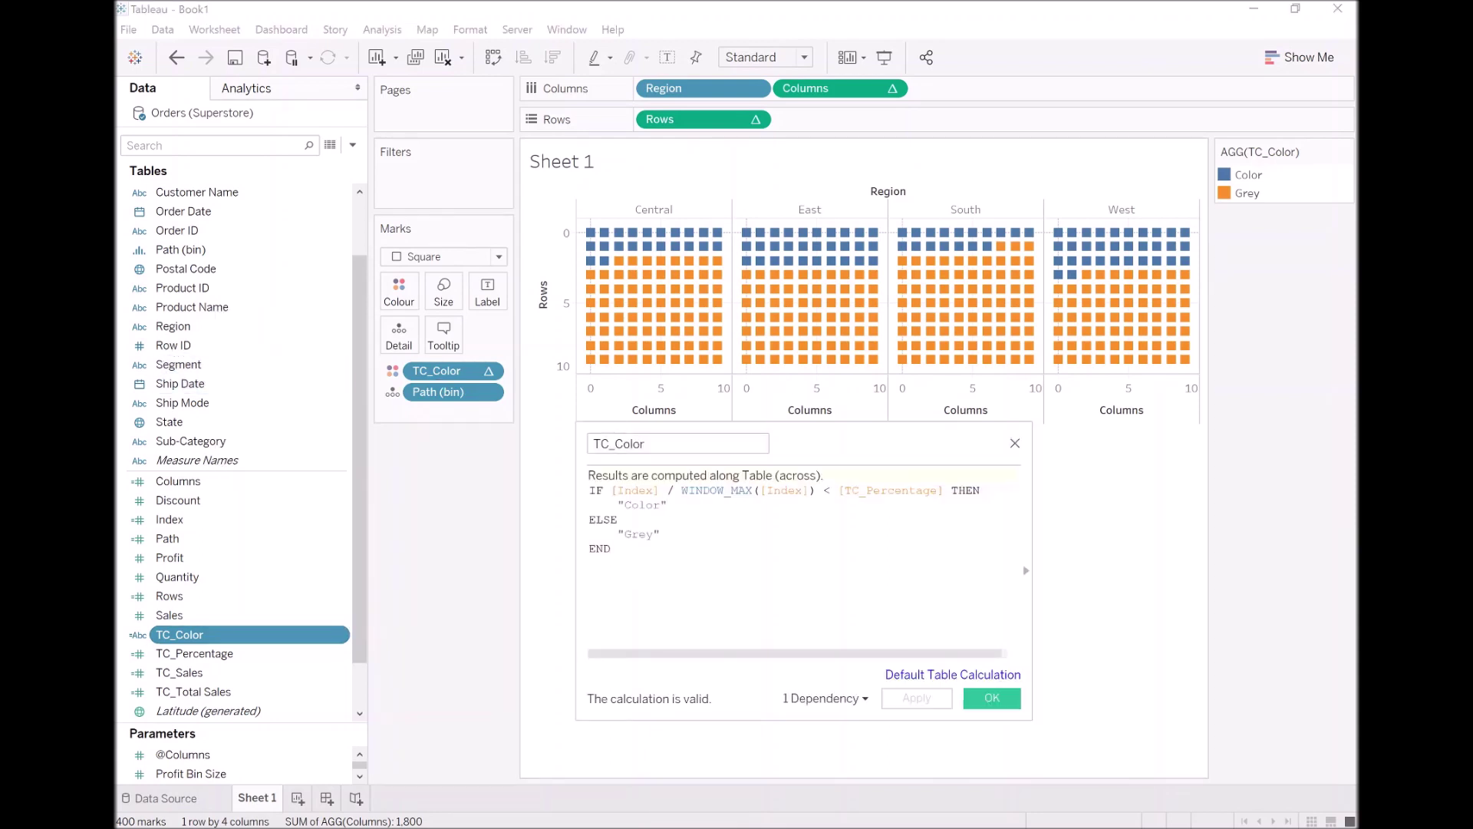
{"action": "left_click_drag", "start_coordinate": [666, 504], "coordinate": [617, 504]}
{"action": "type", "text": "WINDOW_"}
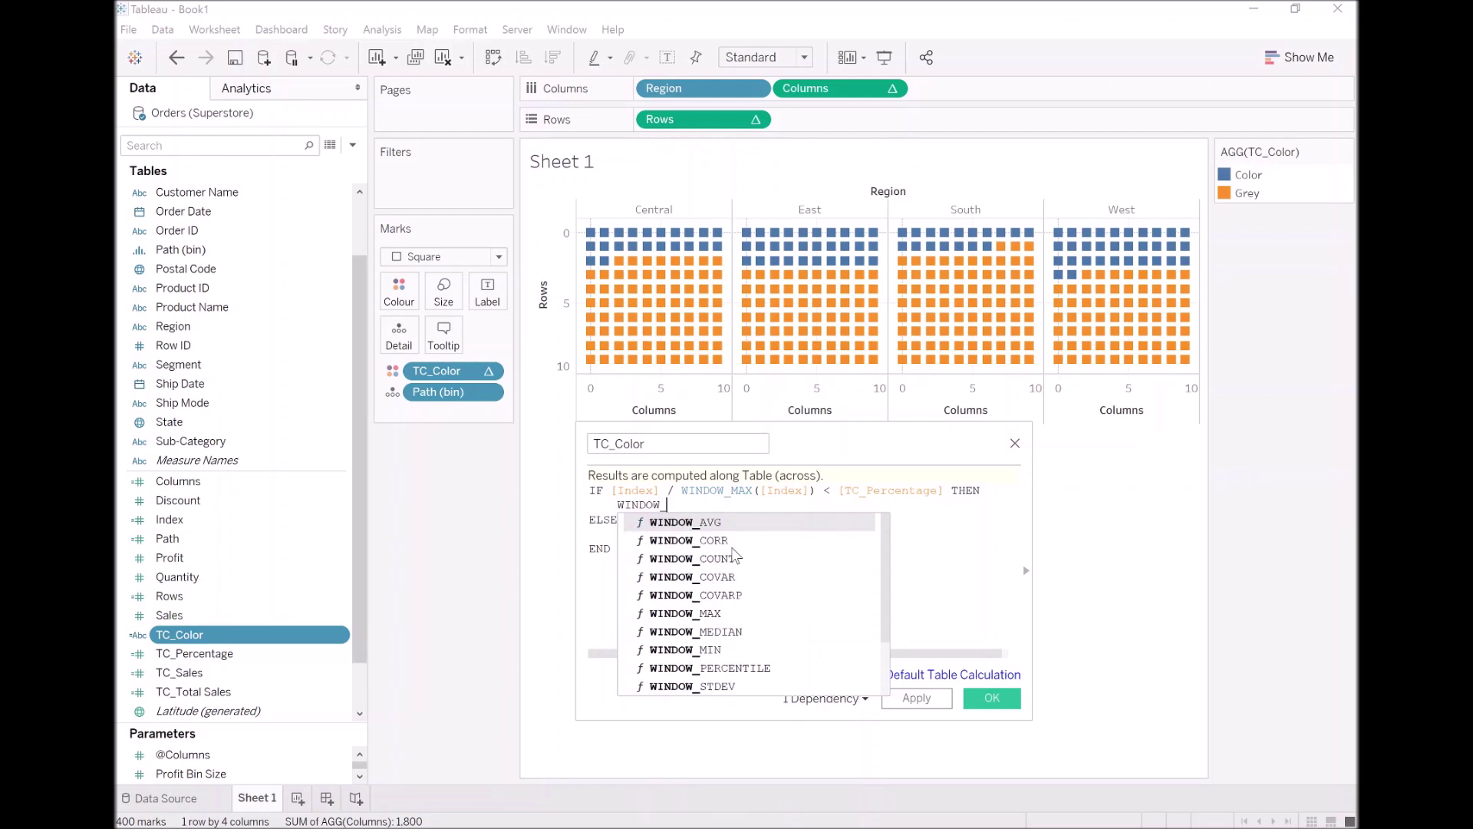
{"action": "type", "text": "M"}
{"action": "key", "text": "Return"}
- Nest MAX([Region]) inside the WINDOW_MAX of the TC_Color formula, apply the change and save the field
{"action": "type", "text": "MAX(Reg"}
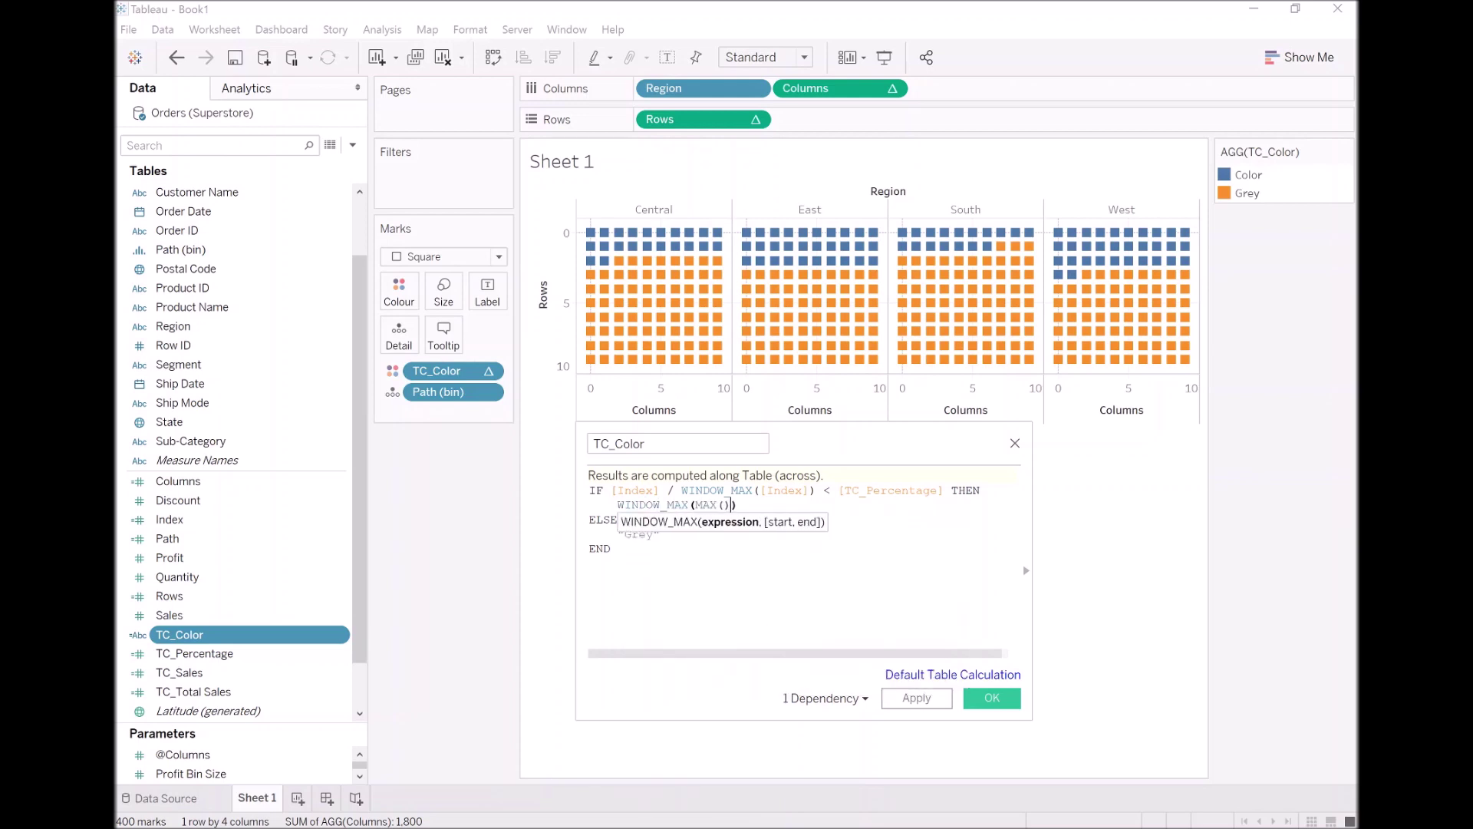
{"action": "key", "text": "Down"}
{"action": "key", "text": "Down"}
{"action": "key", "text": "Down"}
{"action": "key", "text": "Down"}
{"action": "key", "text": "Return"}
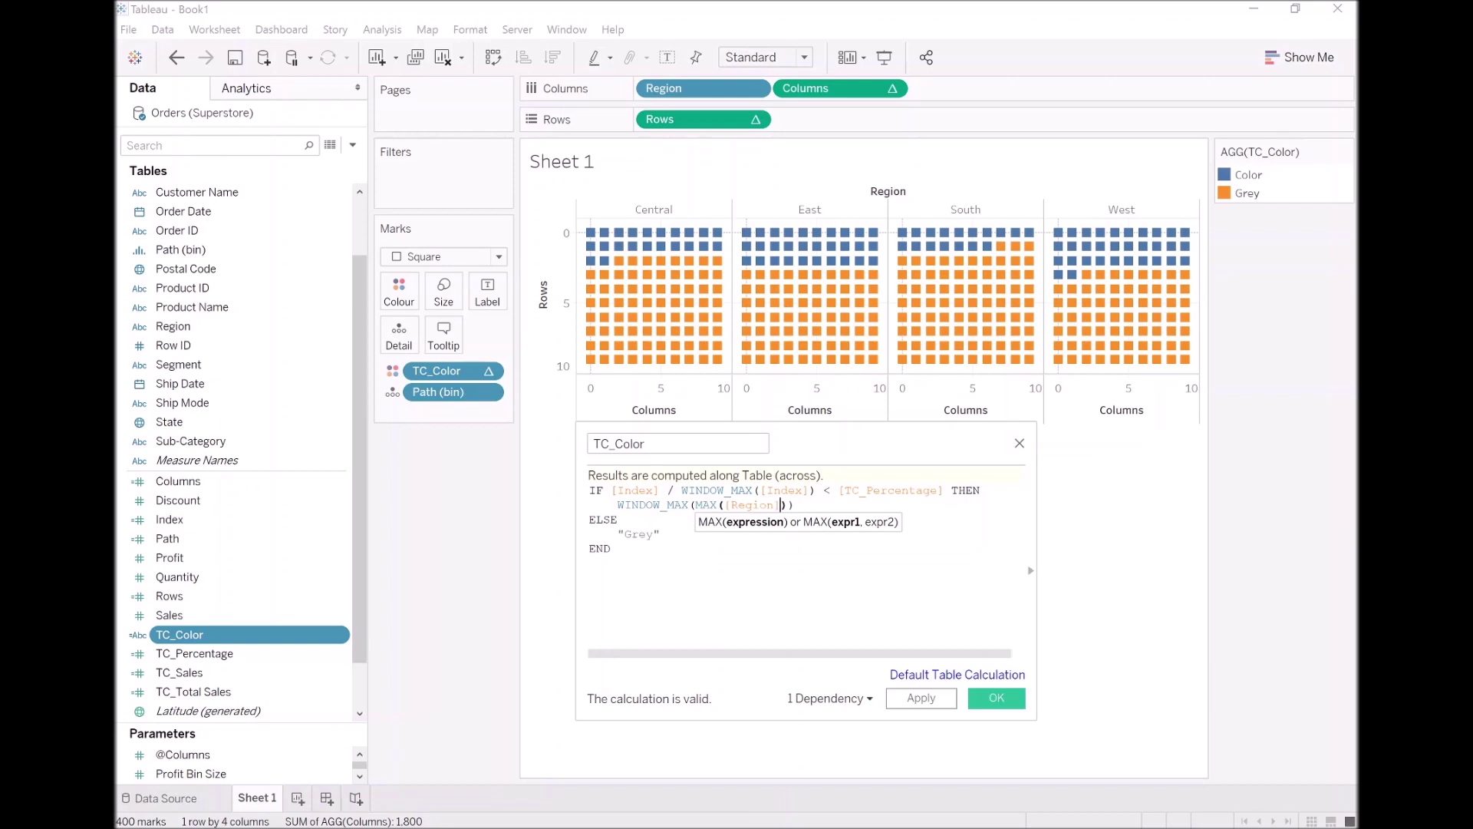
{"action": "left_click", "coordinate": [944, 703]}
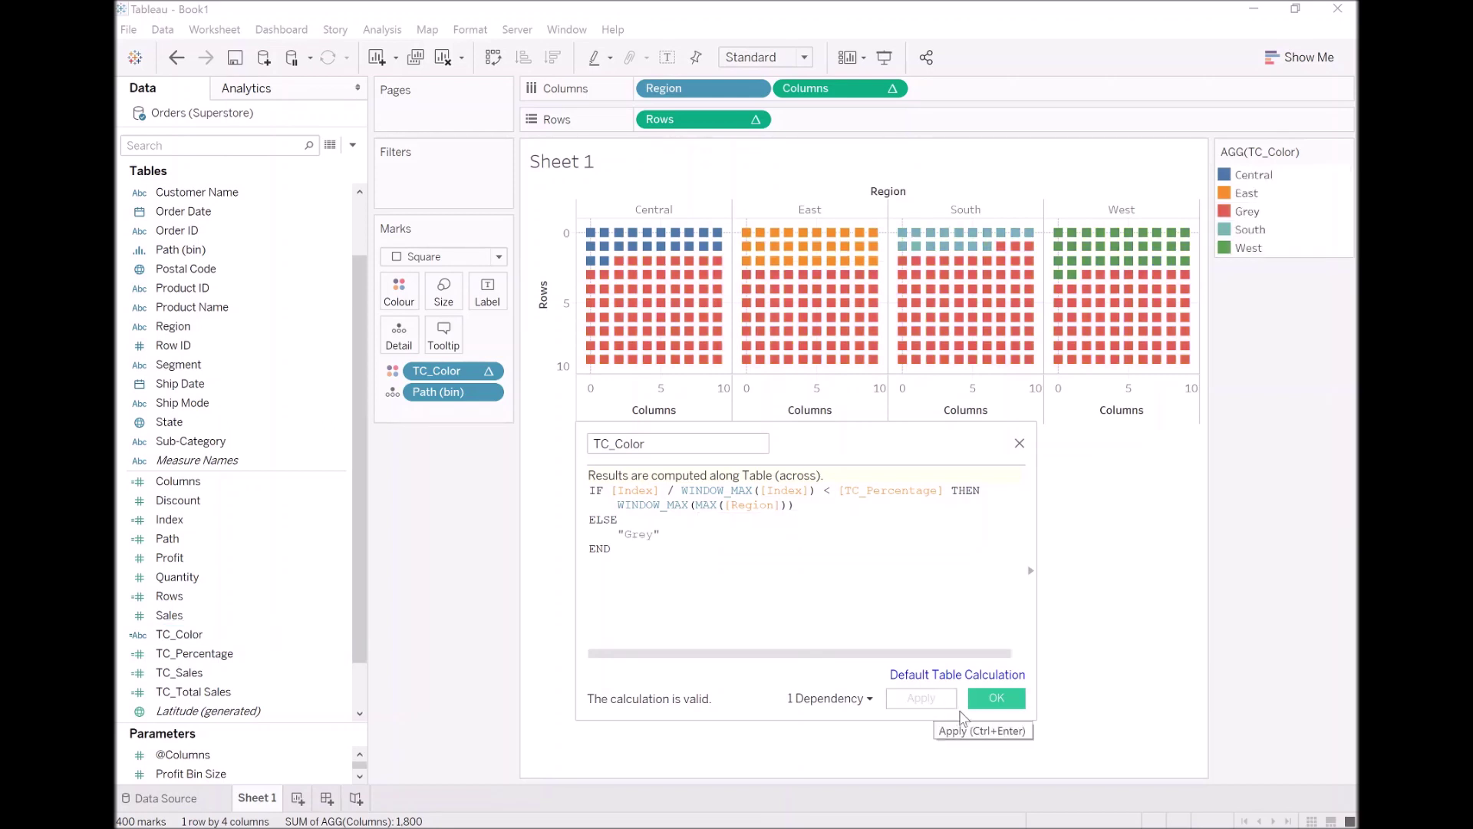
{"action": "left_click", "coordinate": [994, 698]}
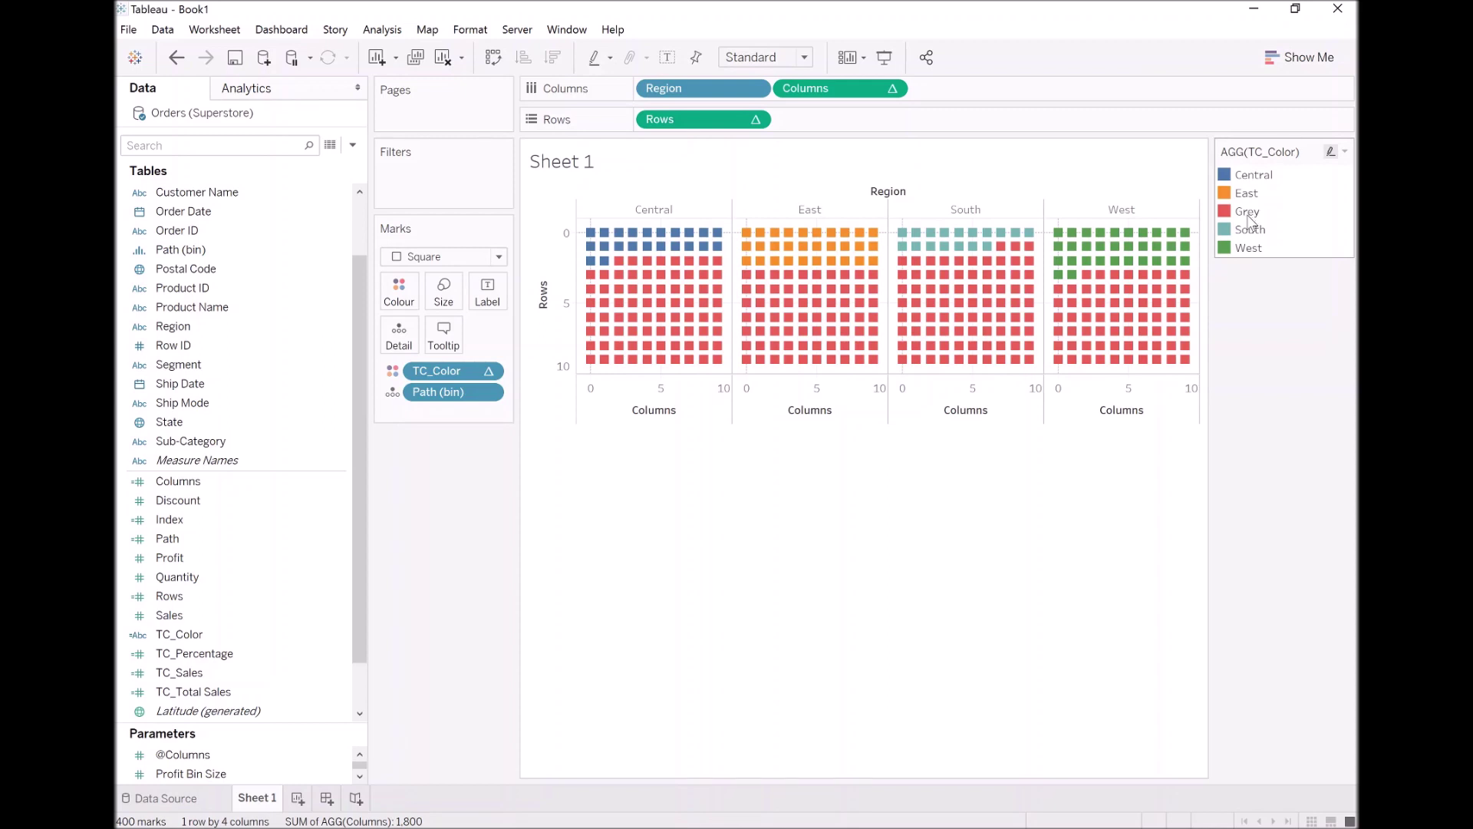
- Assign the lightest shade of the Grey palette to the Grey item of TC_Color and apply it
{"action": "double_click", "coordinate": [1248, 214]}
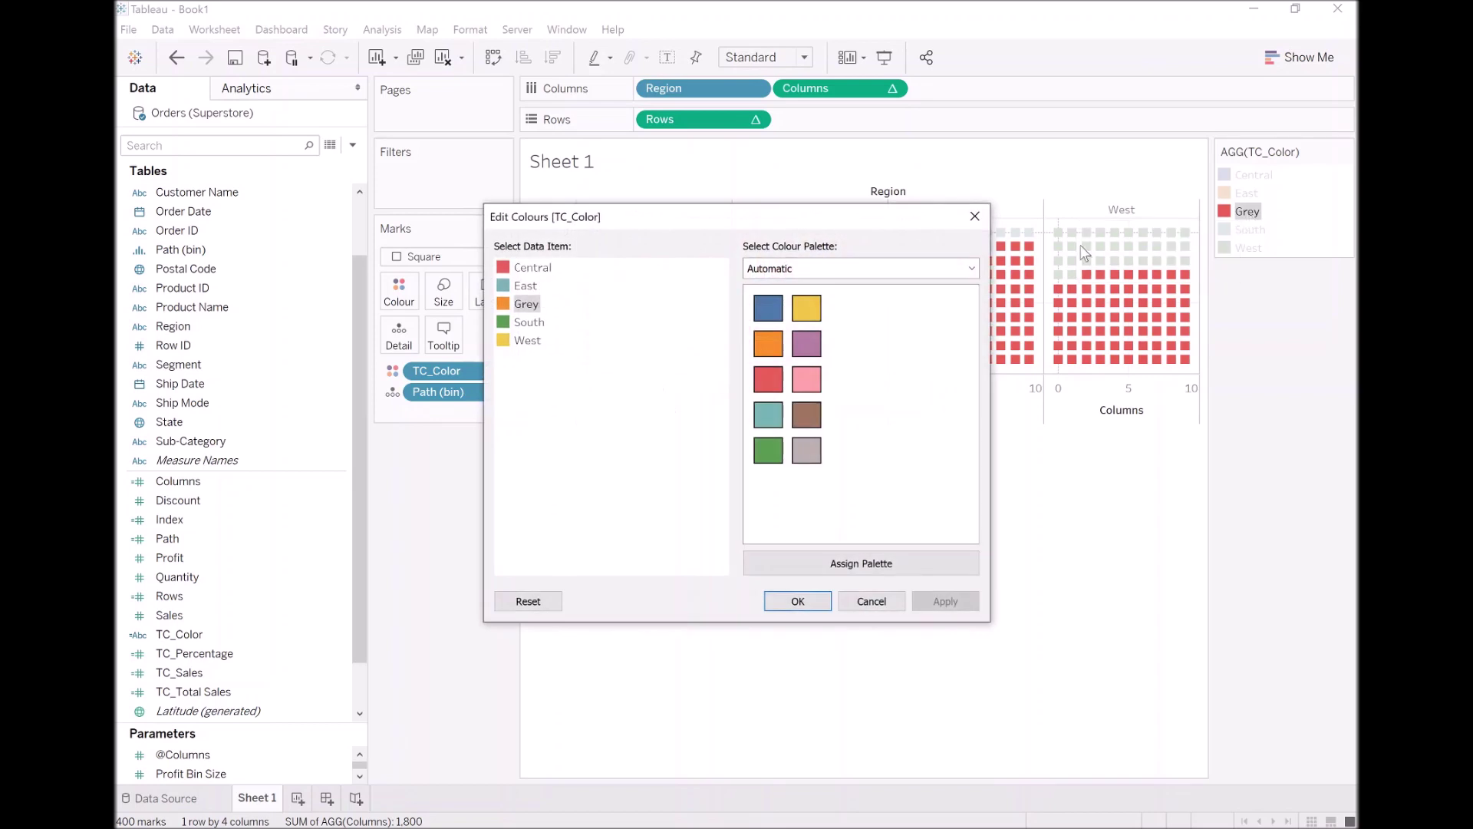
{"action": "left_click", "coordinate": [930, 263]}
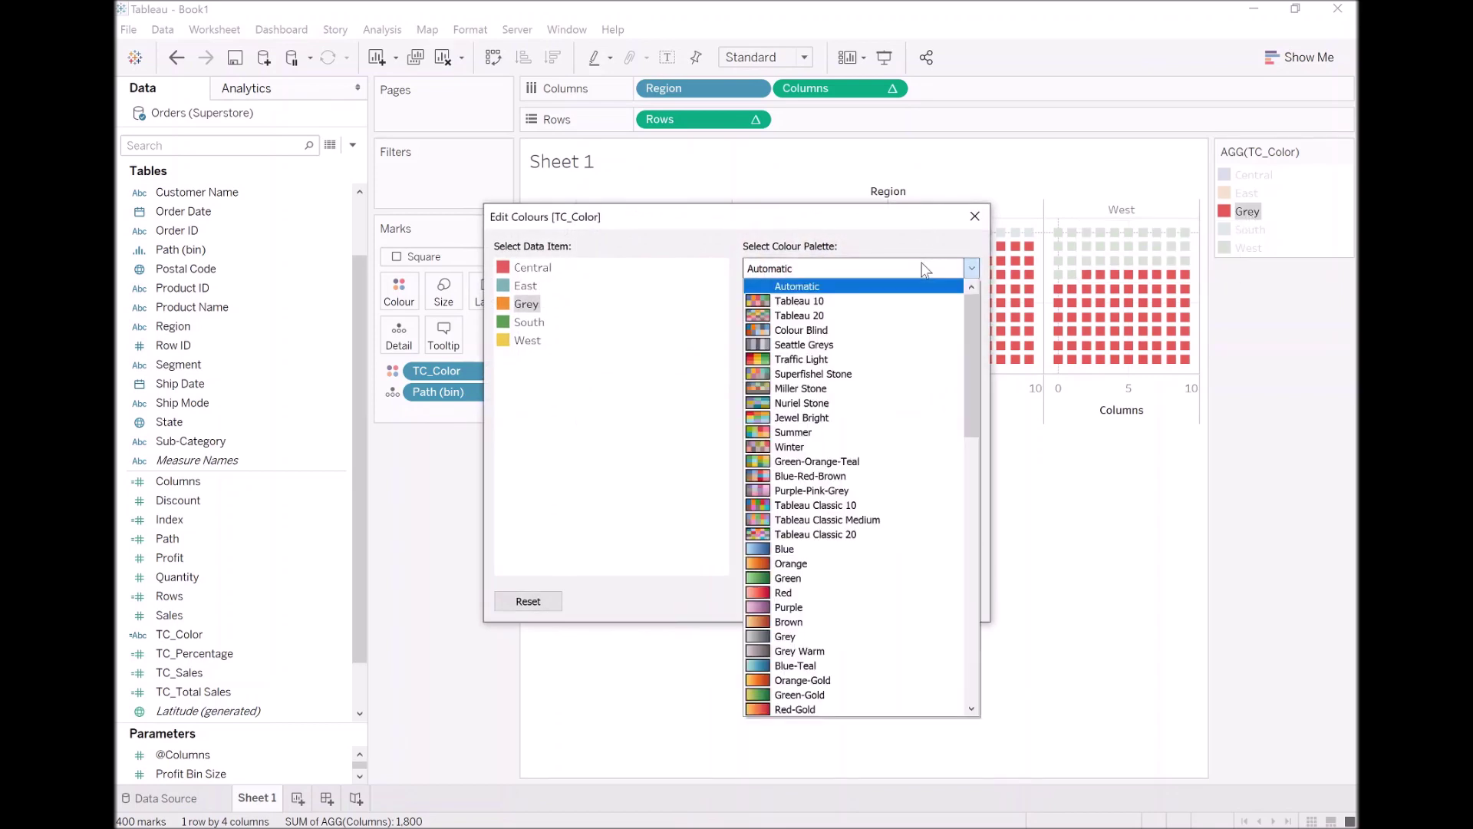
{"action": "left_click", "coordinate": [838, 636]}
{"action": "left_click", "coordinate": [768, 306]}
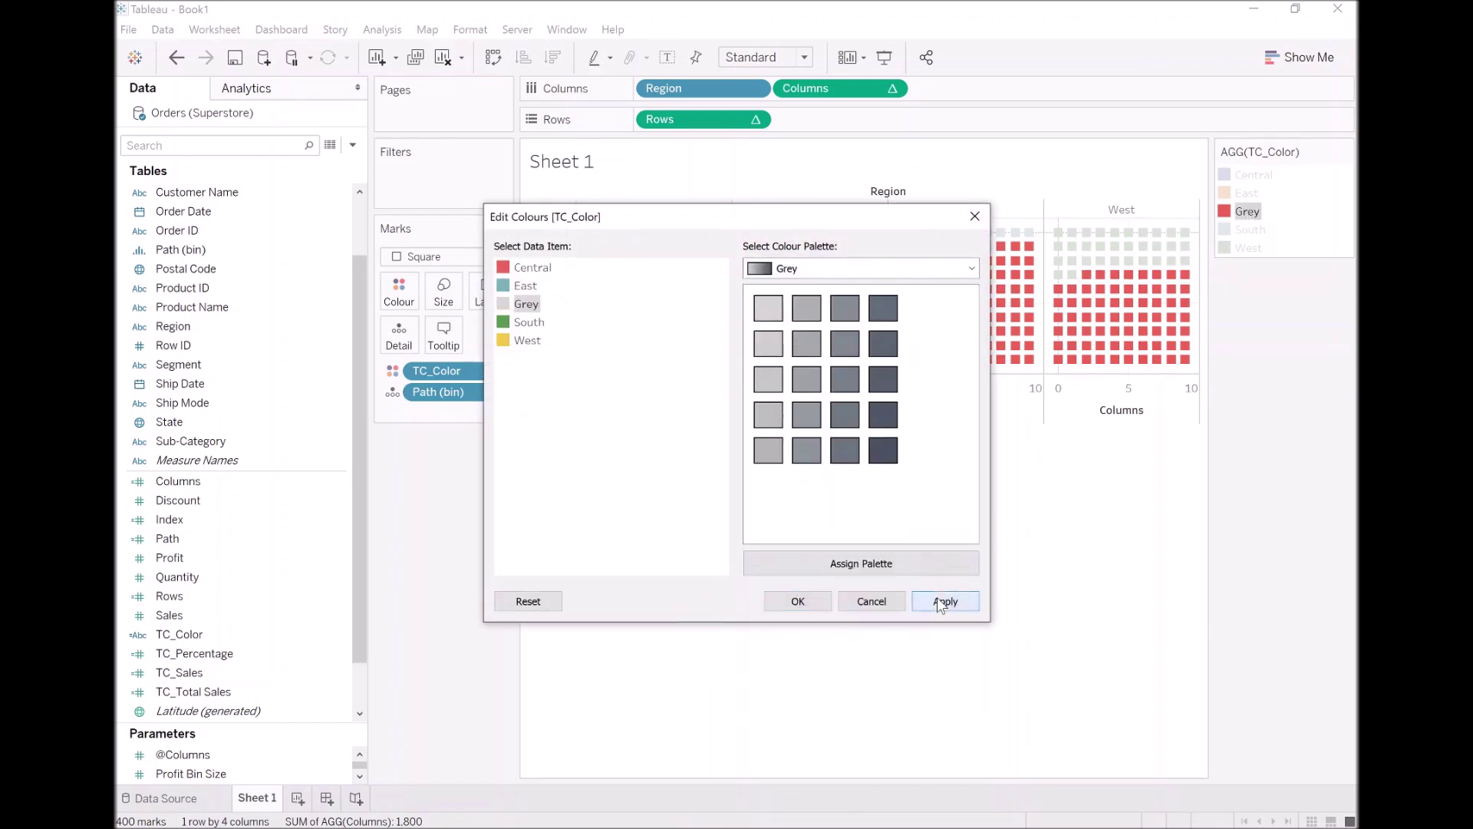
{"action": "left_click", "coordinate": [937, 601]}
{"action": "left_click", "coordinate": [799, 601]}
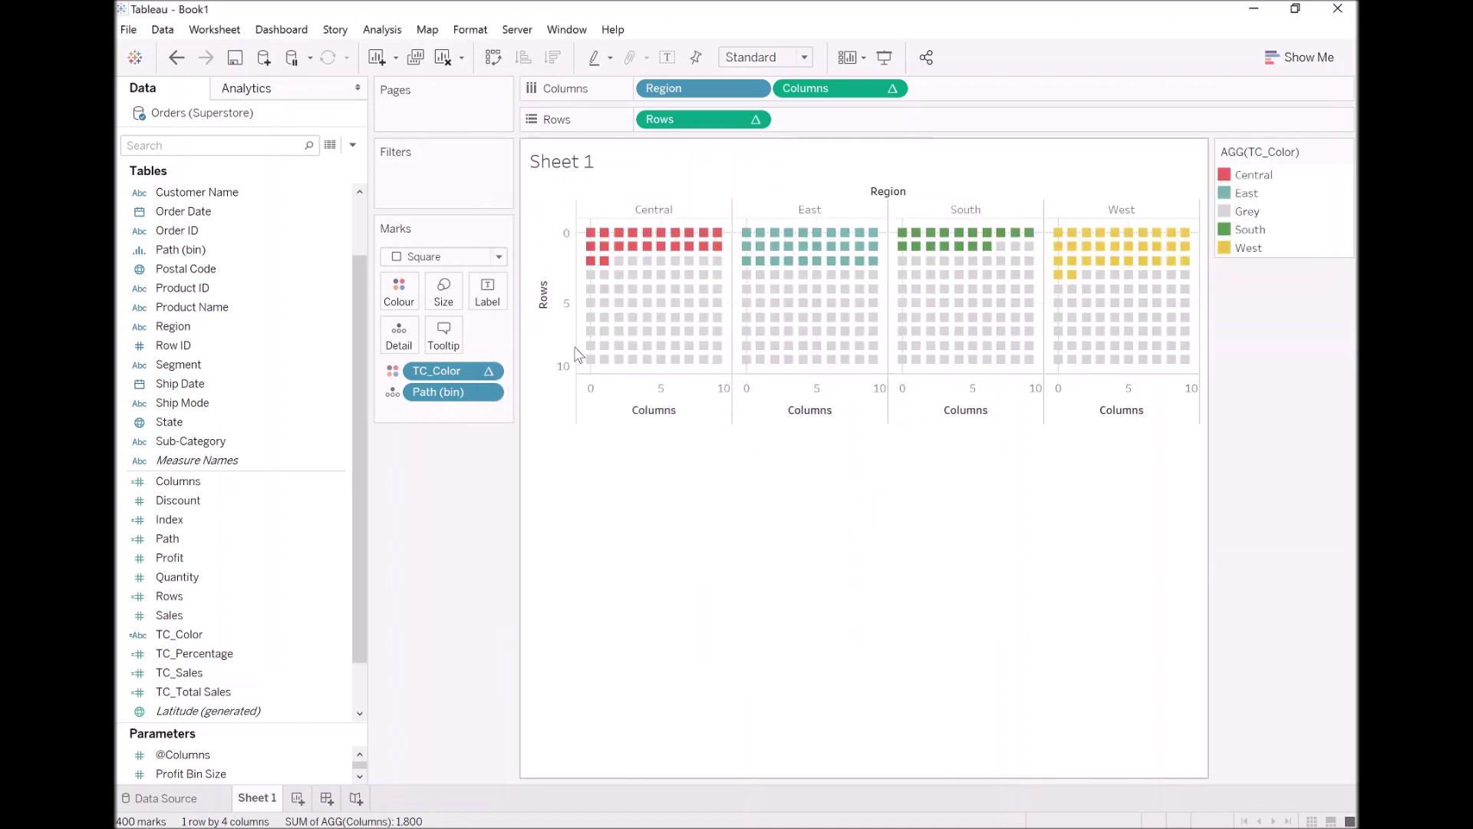
- Hide the Rows and Columns axis headers and the Region field label above the chart
{"action": "right_click", "coordinate": [546, 266]}
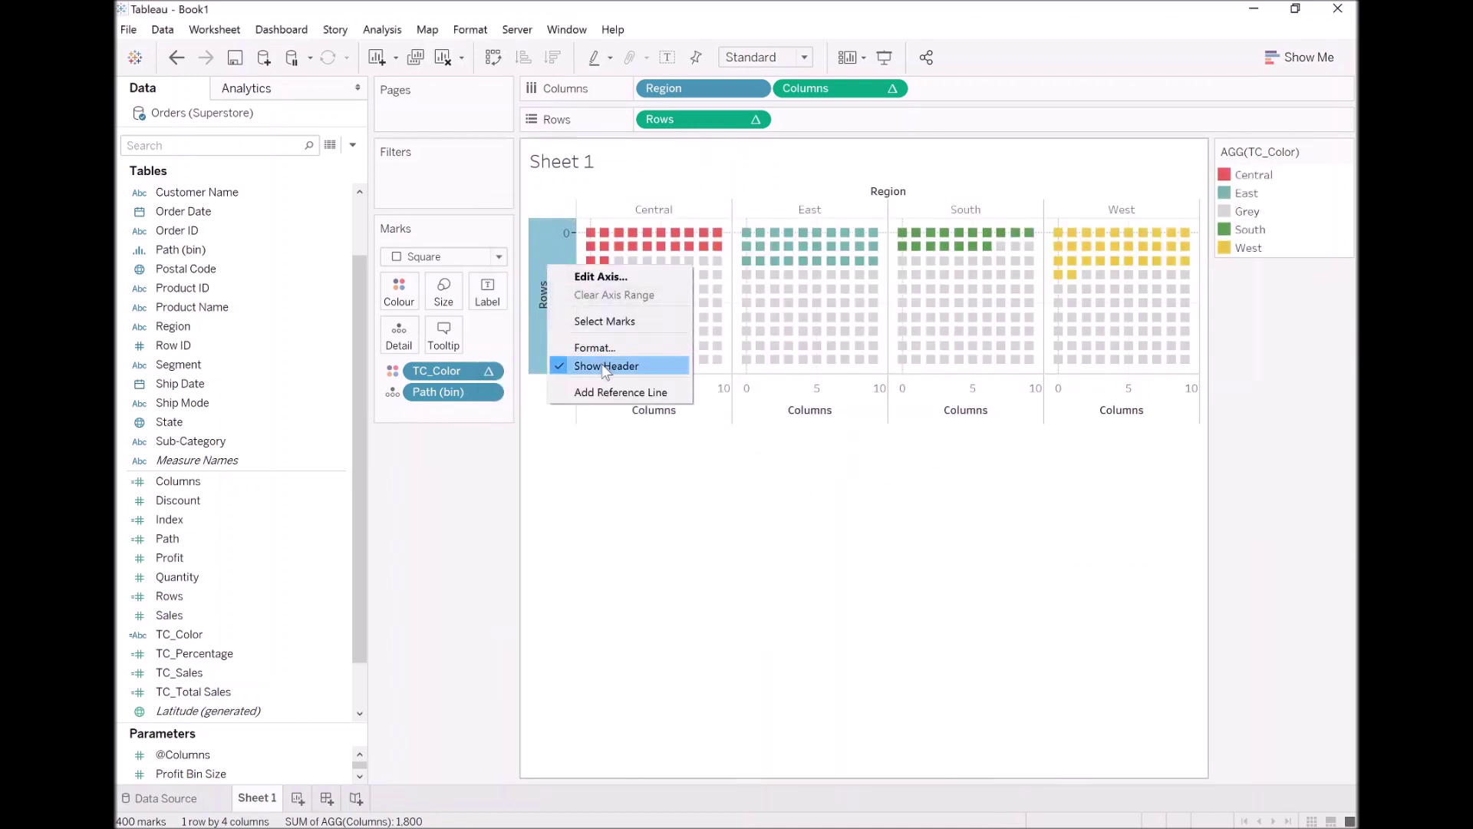
{"action": "left_click", "coordinate": [606, 366]}
{"action": "right_click", "coordinate": [603, 418]}
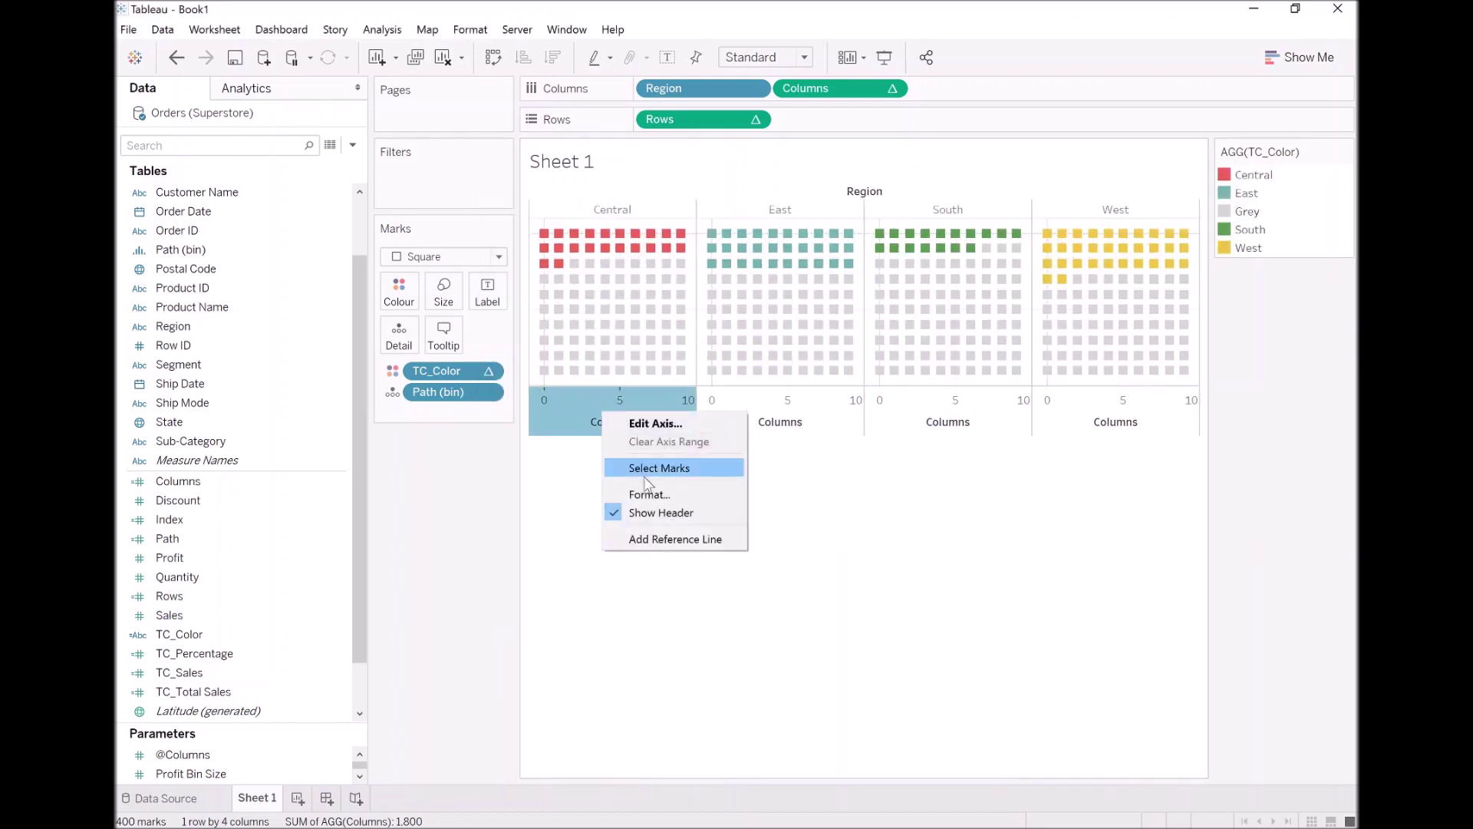
{"action": "left_click", "coordinate": [660, 510]}
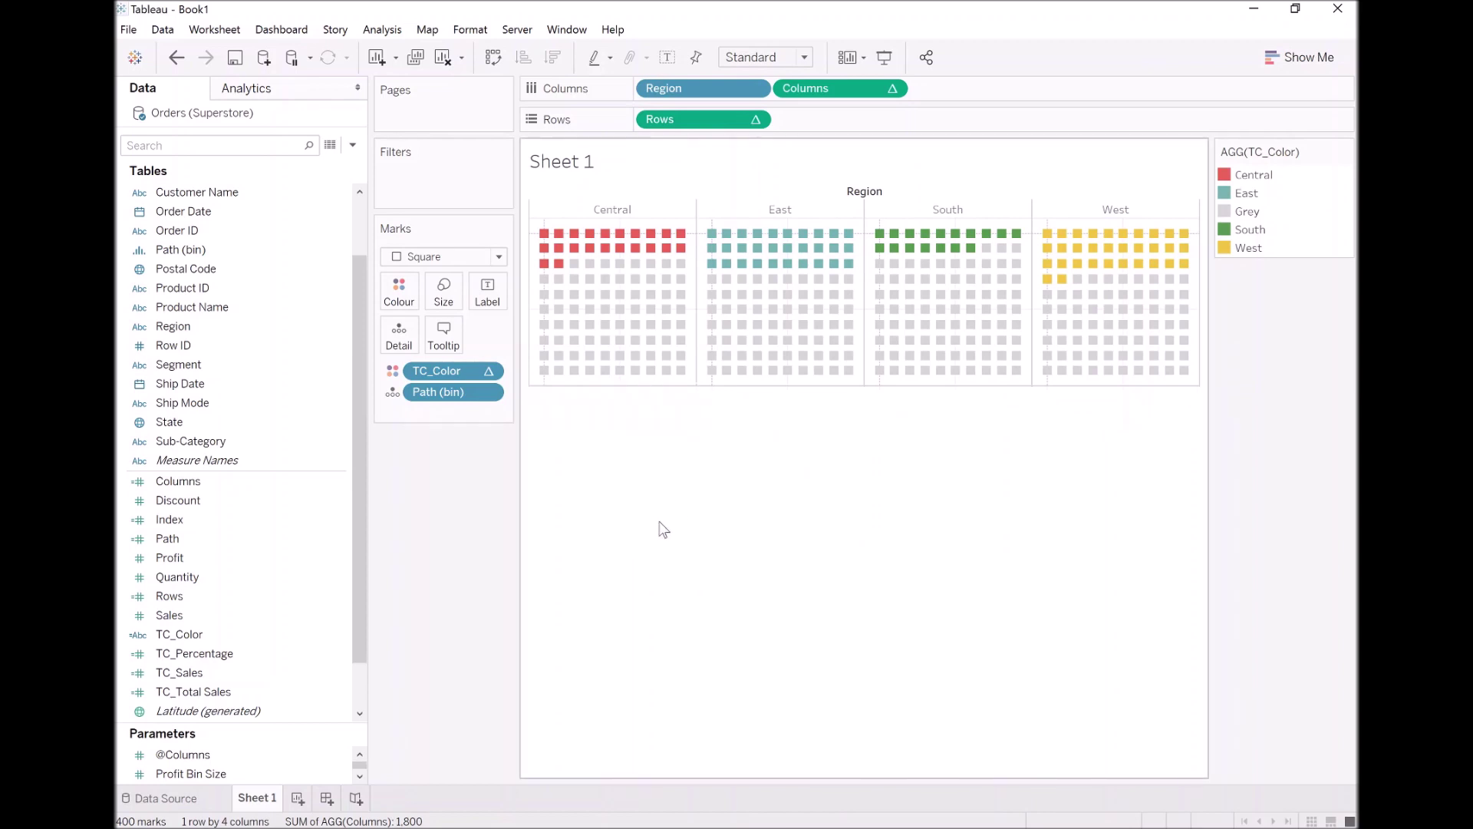
{"action": "right_click", "coordinate": [865, 193]}
{"action": "left_click", "coordinate": [900, 221]}
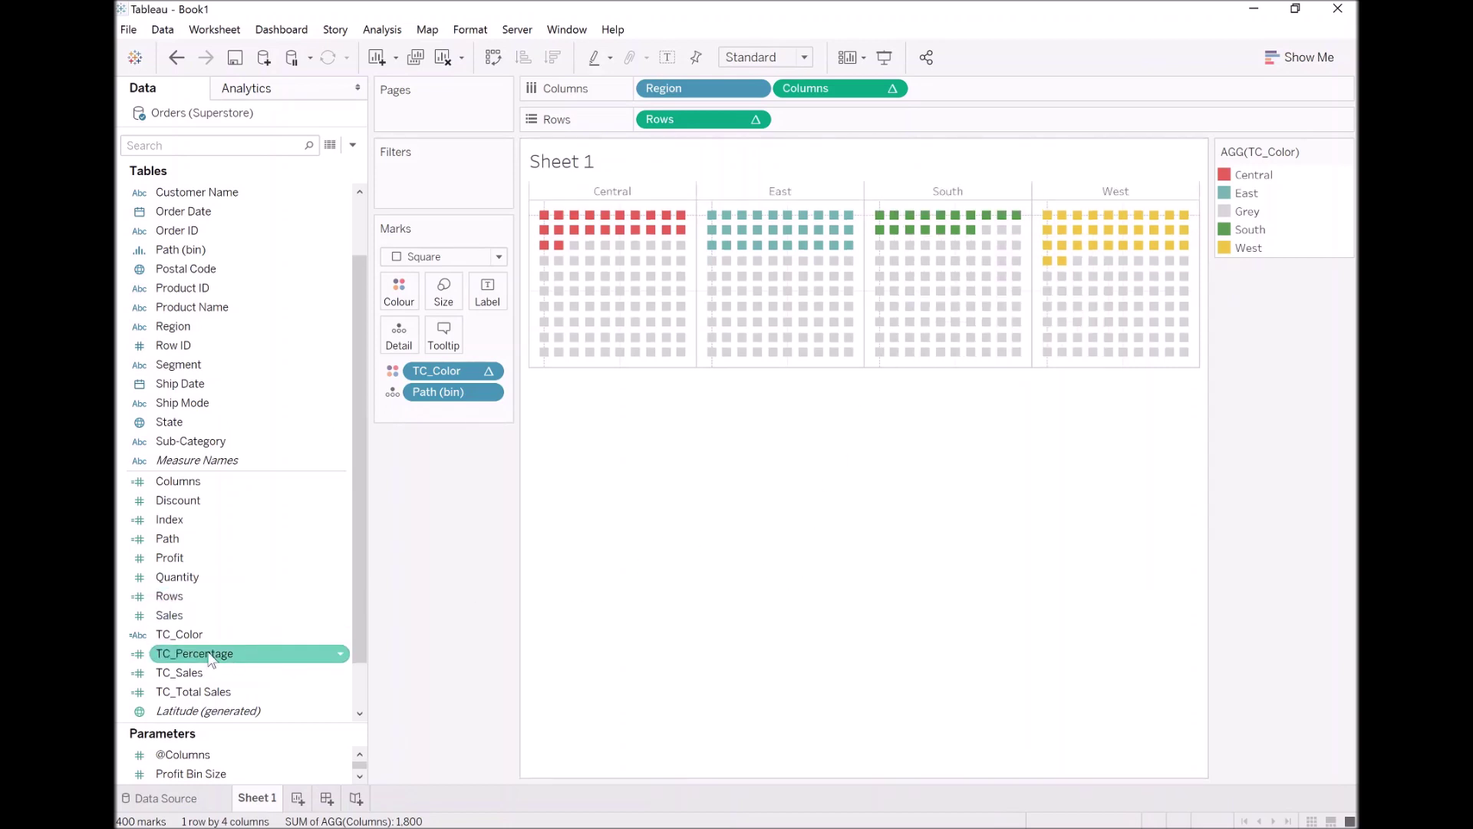
- Add TC_Percentage to the column shelf between Region and Columns and convert it to discrete
{"action": "left_click_drag", "start_coordinate": [195, 662], "coordinate": [774, 101]}
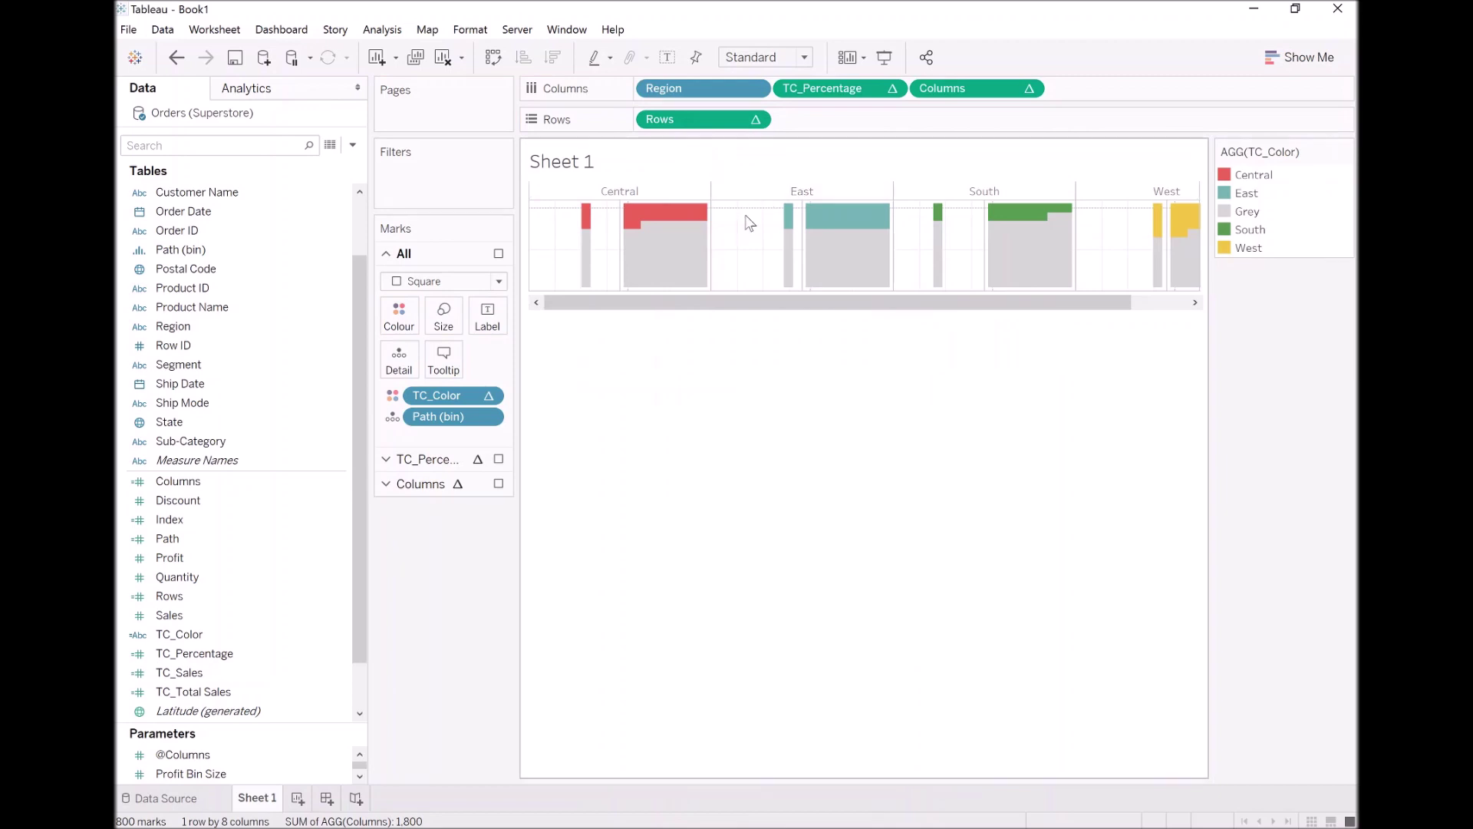
{"action": "right_click", "coordinate": [845, 88]}
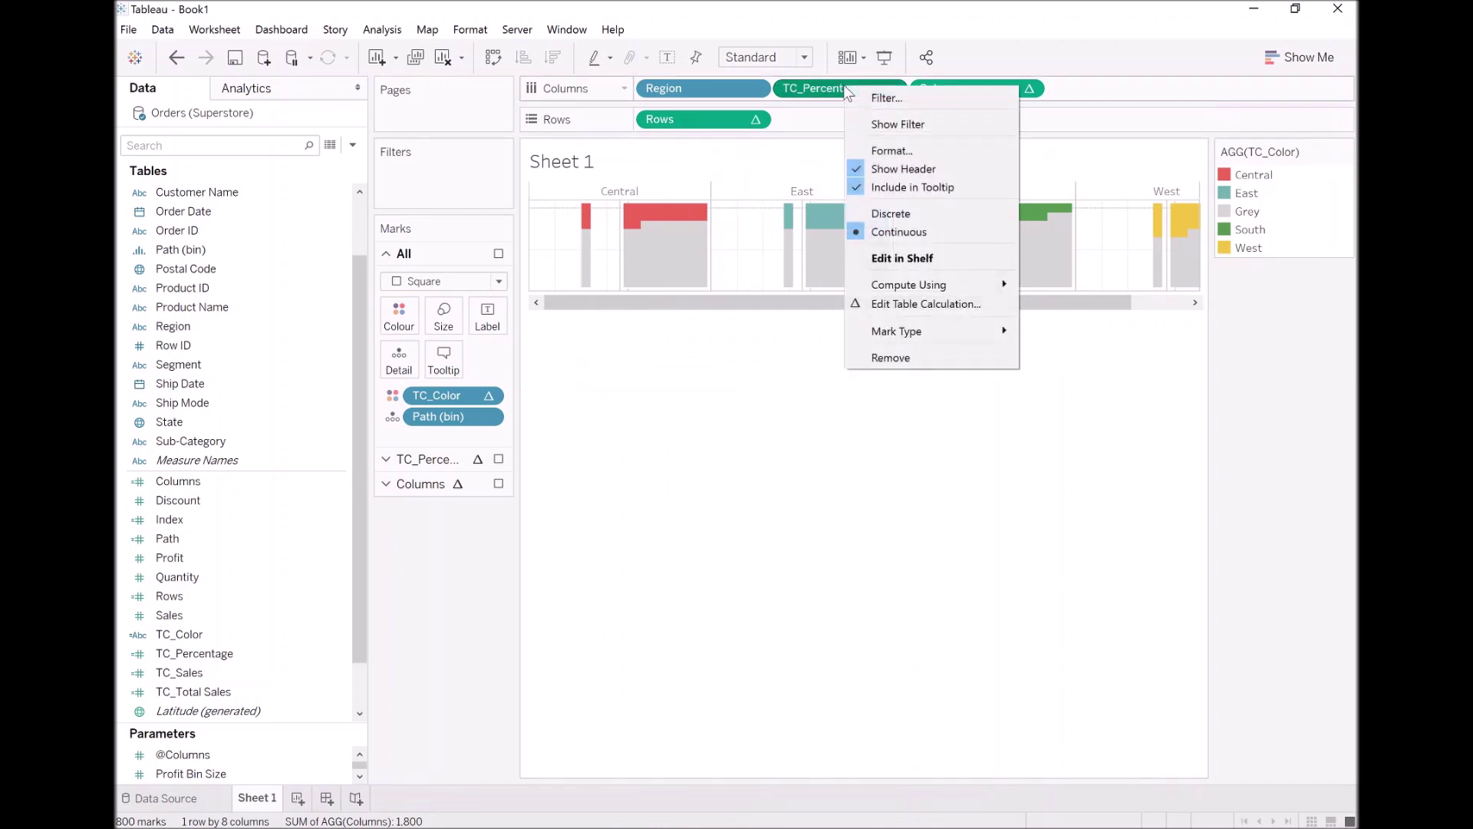
{"action": "left_click", "coordinate": [920, 215]}
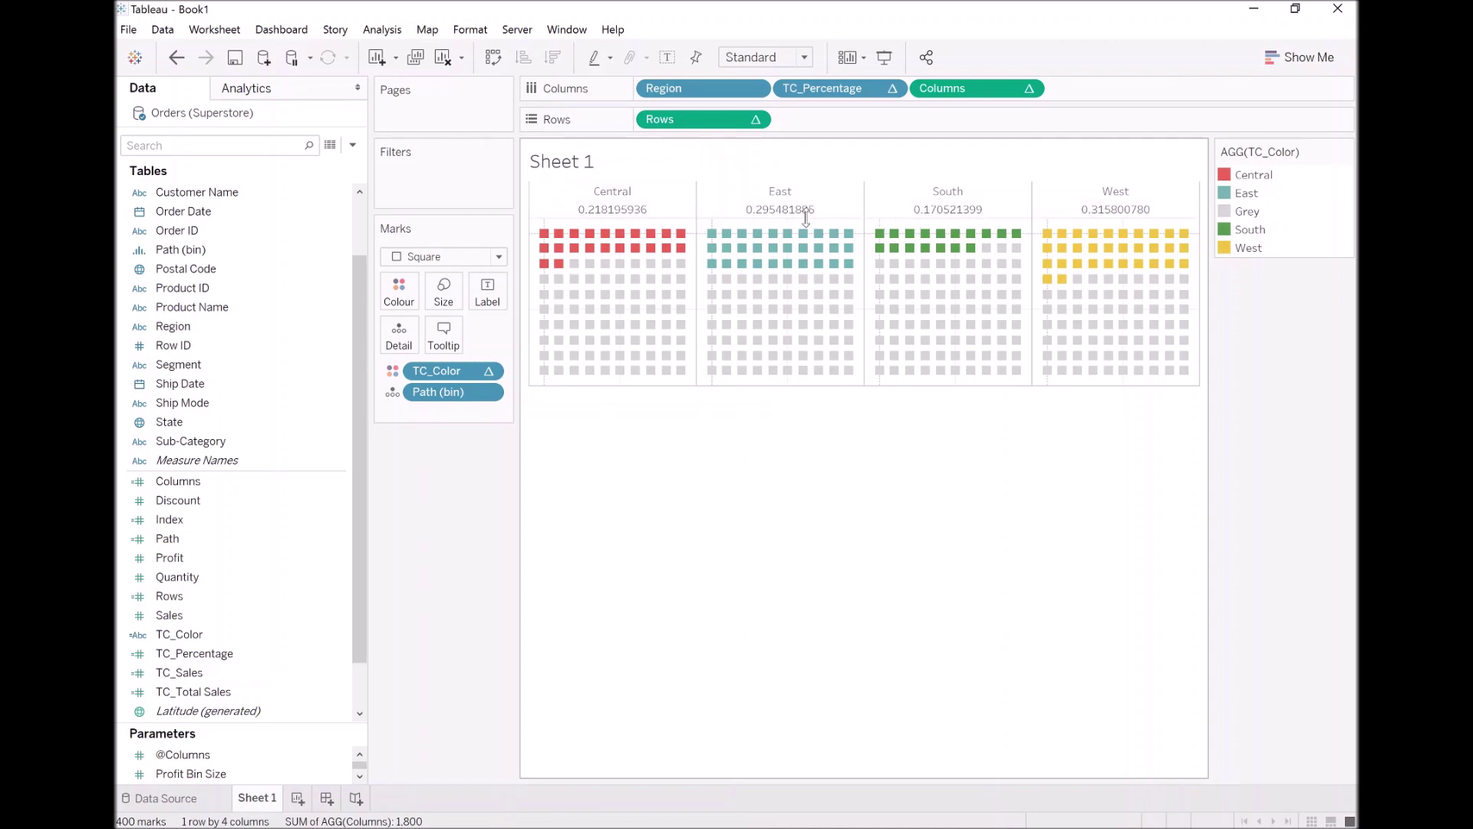
- Format the TC_Percentage header numbers as Percentage with 2 decimal places
{"action": "right_click", "coordinate": [826, 92]}
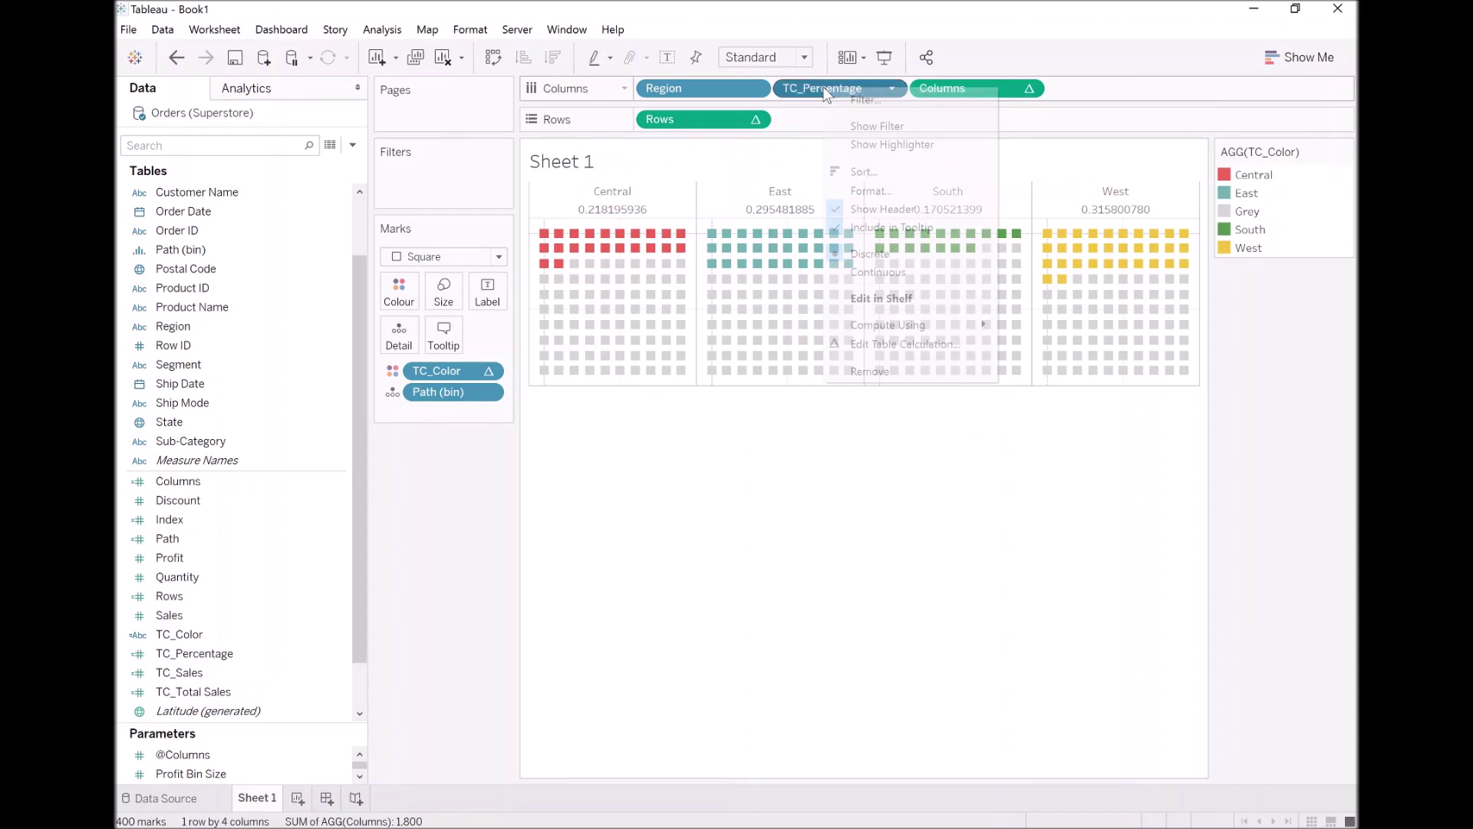
{"action": "left_click", "coordinate": [895, 197]}
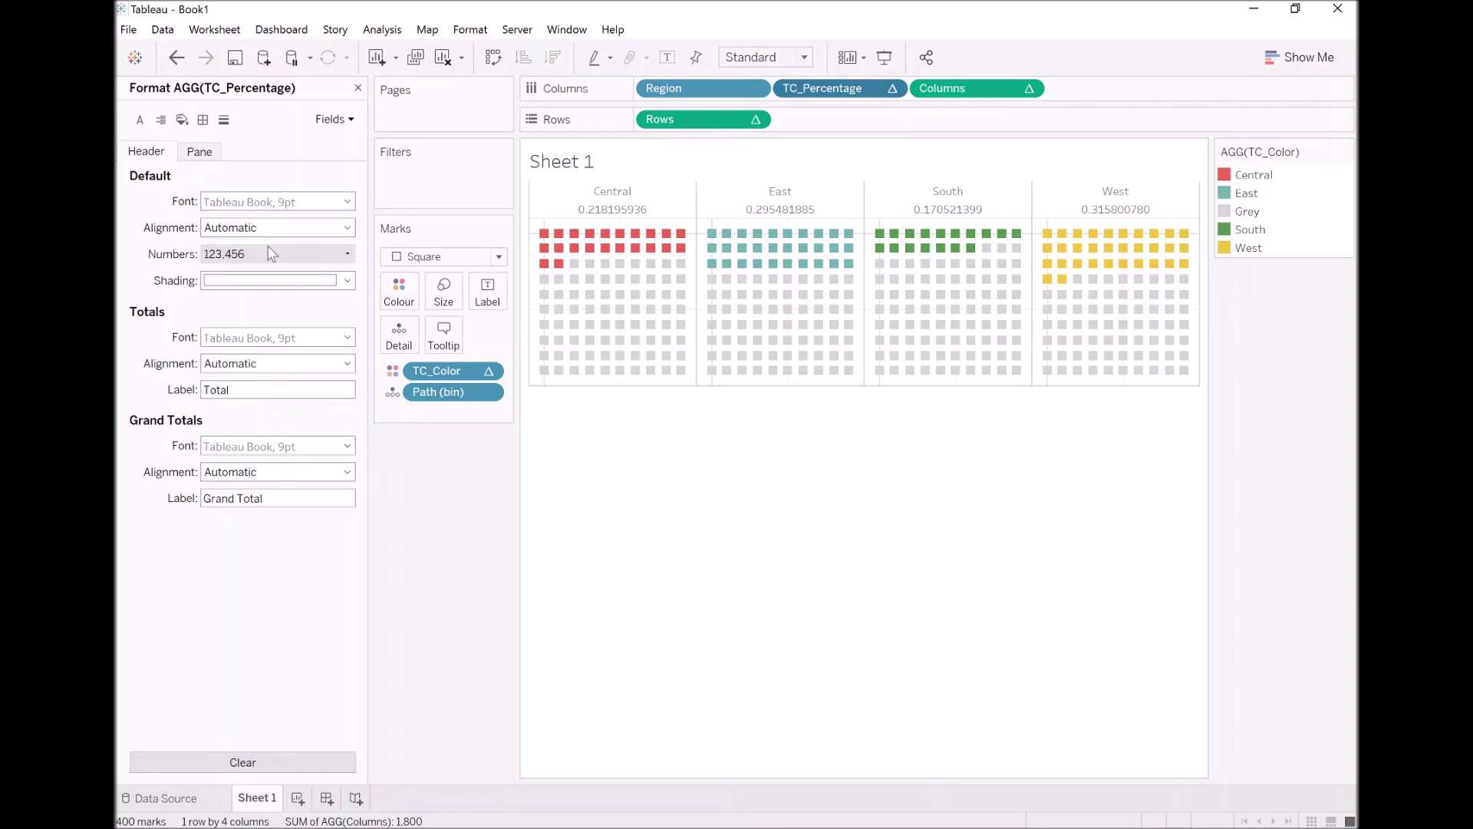
{"action": "left_click", "coordinate": [270, 253]}
{"action": "left_click", "coordinate": [265, 366]}
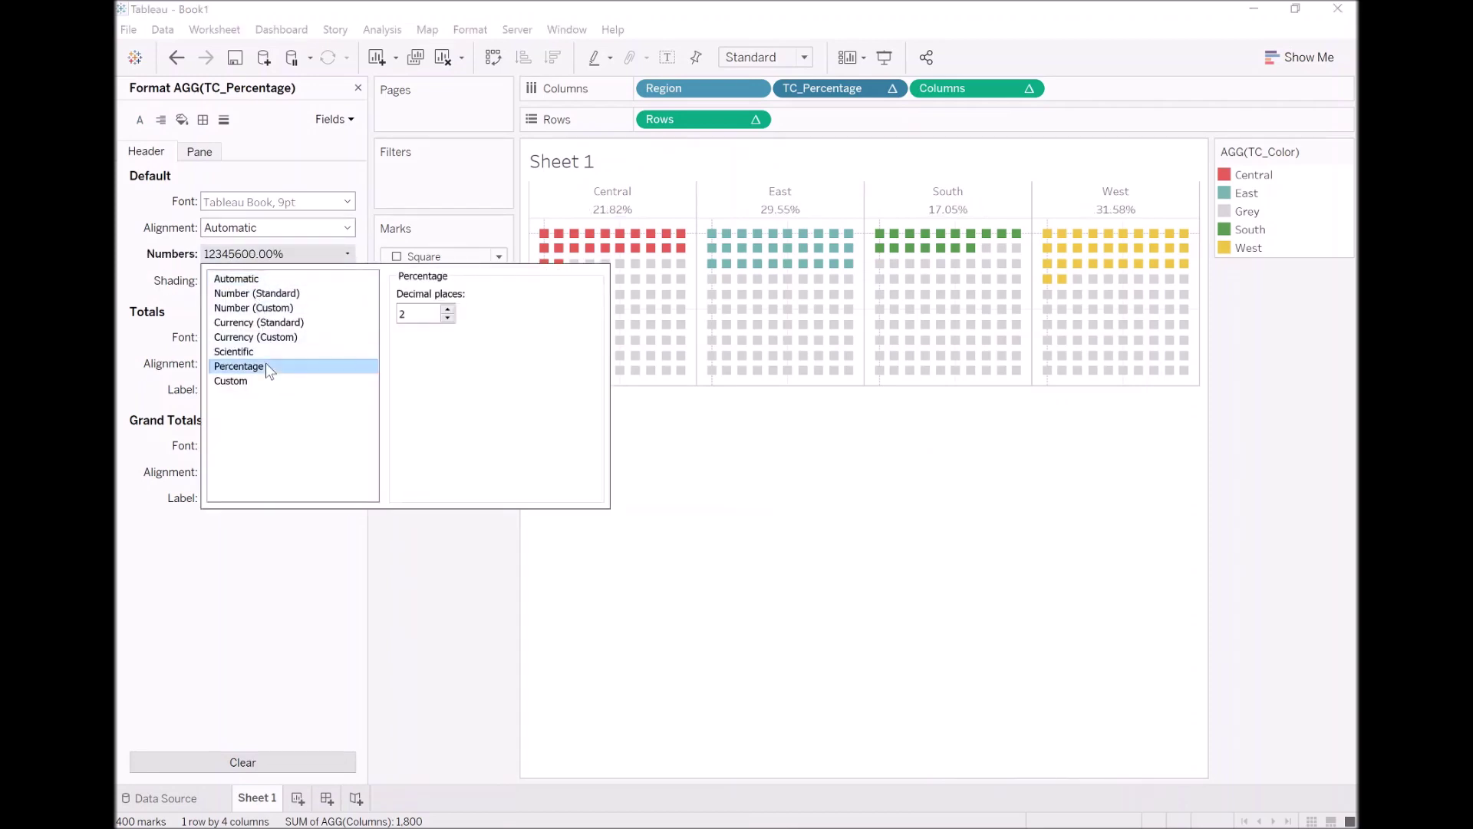
- Set the TC_Percentage header font to Tableau Bold at size 20
{"action": "left_click", "coordinate": [172, 205]}
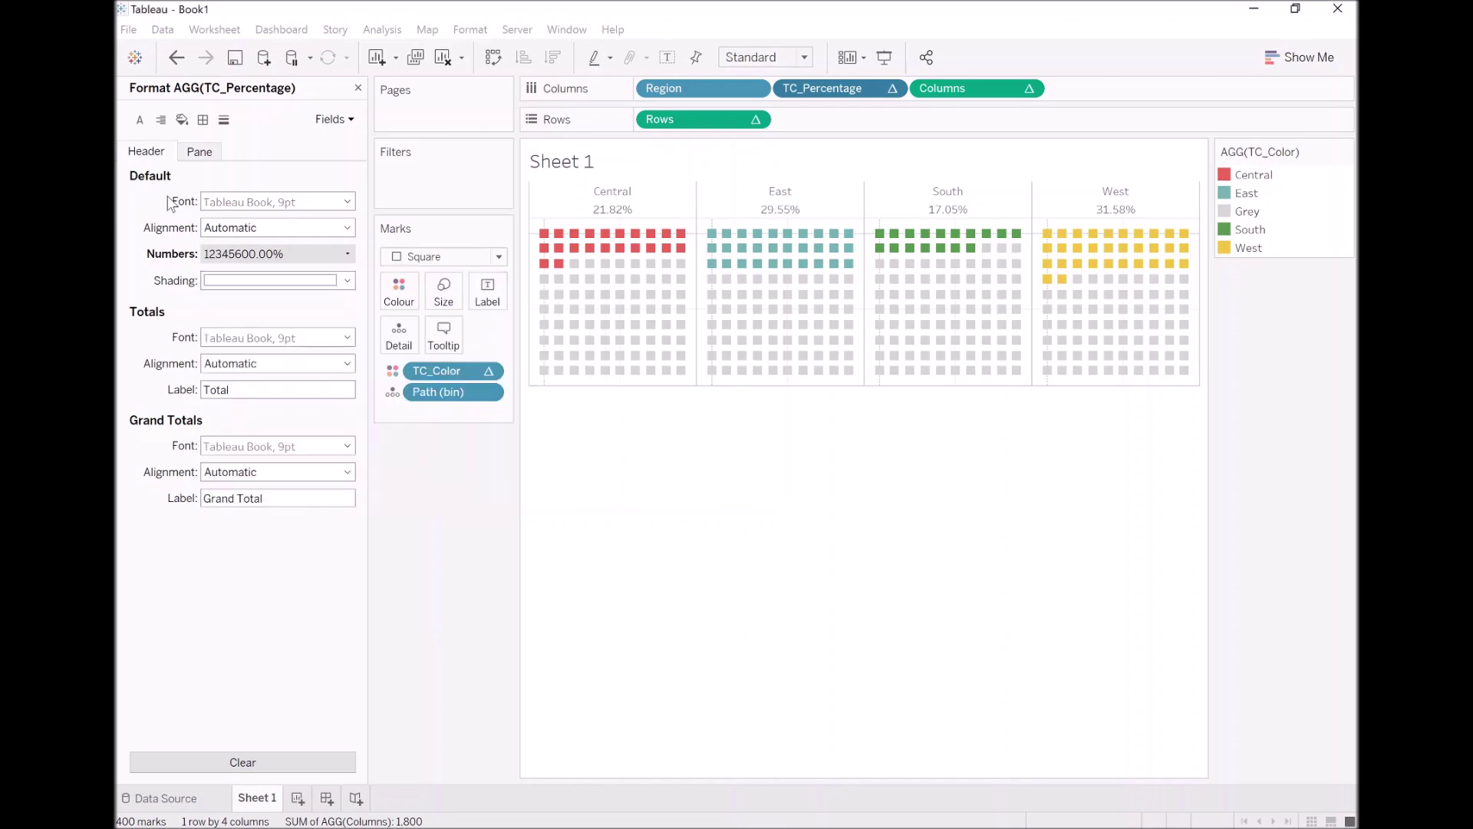
{"action": "left_click", "coordinate": [345, 201]}
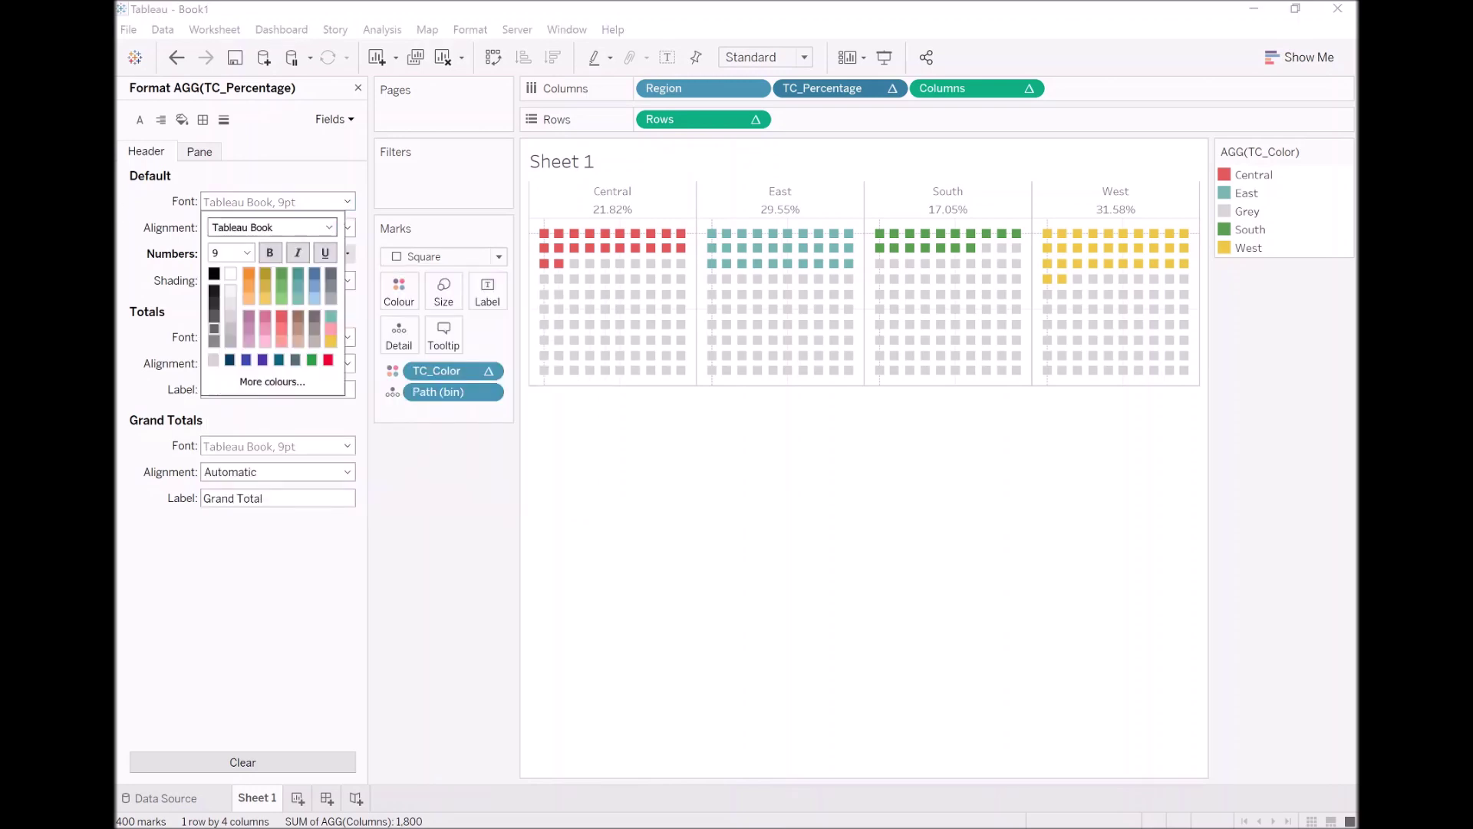
{"action": "left_click", "coordinate": [247, 252]}
{"action": "left_click", "coordinate": [234, 394]}
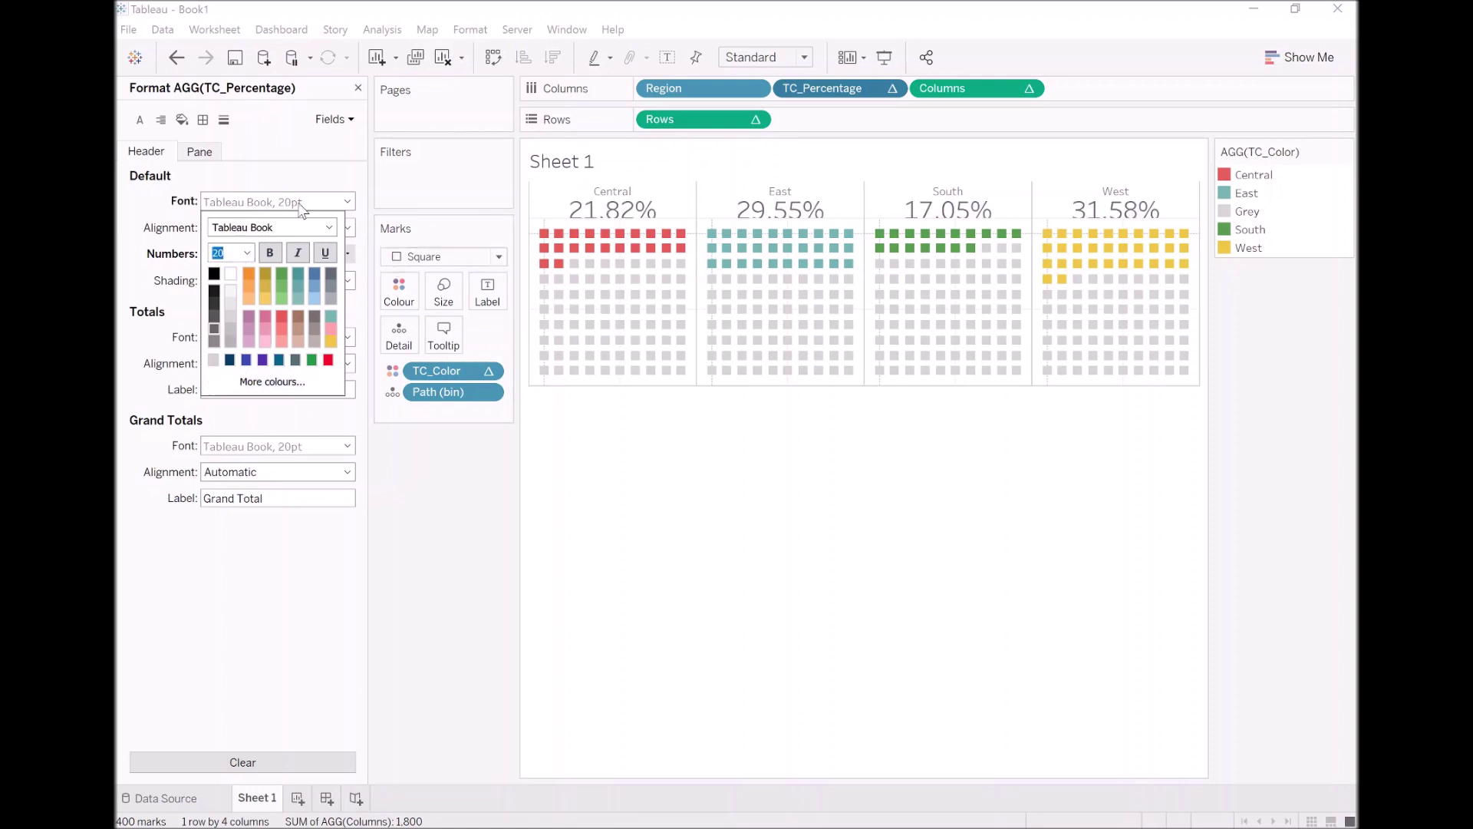
{"action": "left_click", "coordinate": [328, 228]}
{"action": "left_click", "coordinate": [242, 240]}
{"action": "left_click", "coordinate": [682, 218]}
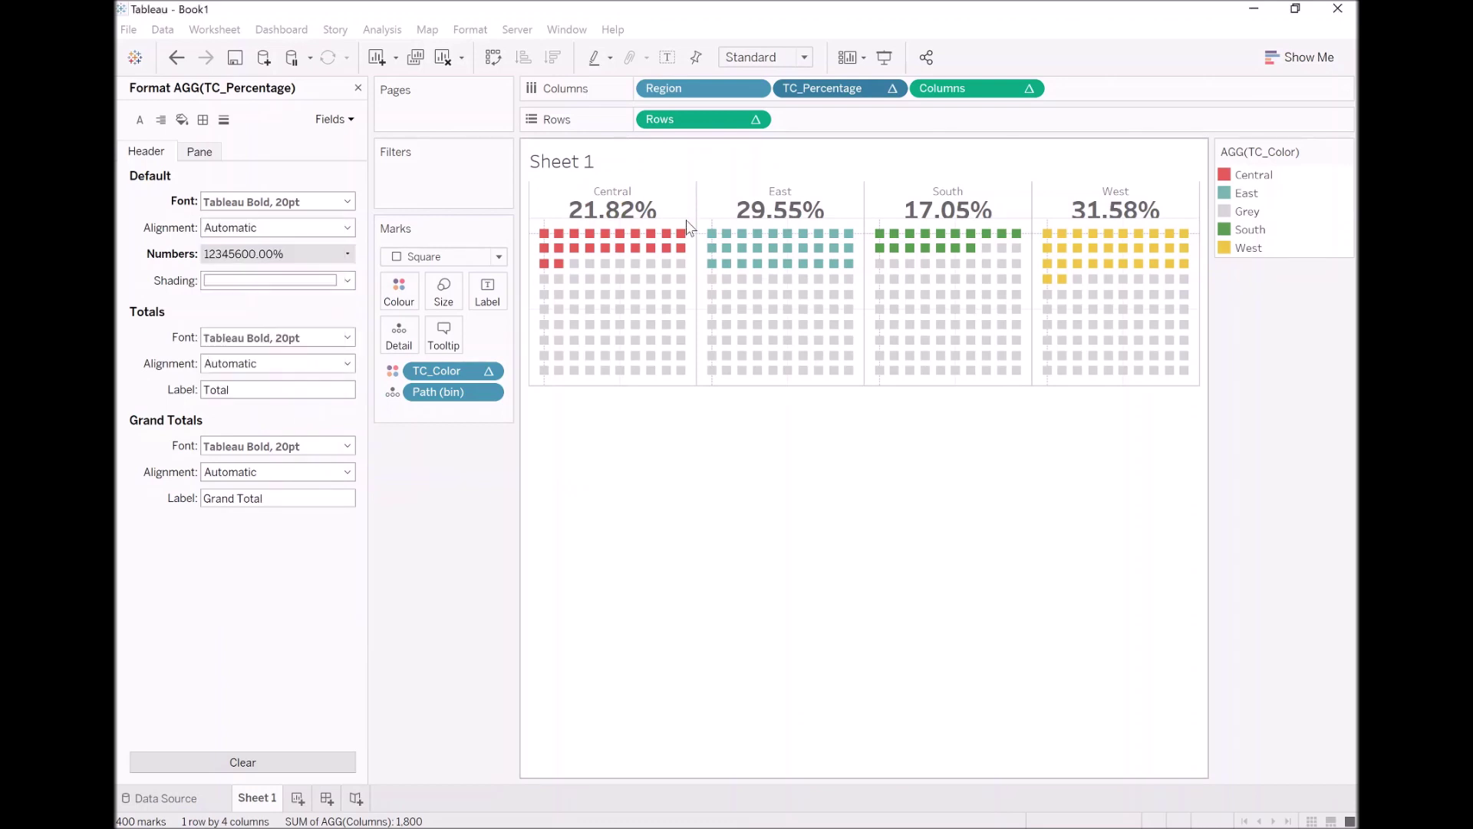
- Reduce the TC_Percentage header font size to 16
{"action": "left_click_drag", "start_coordinate": [693, 233], "coordinate": [679, 199]}
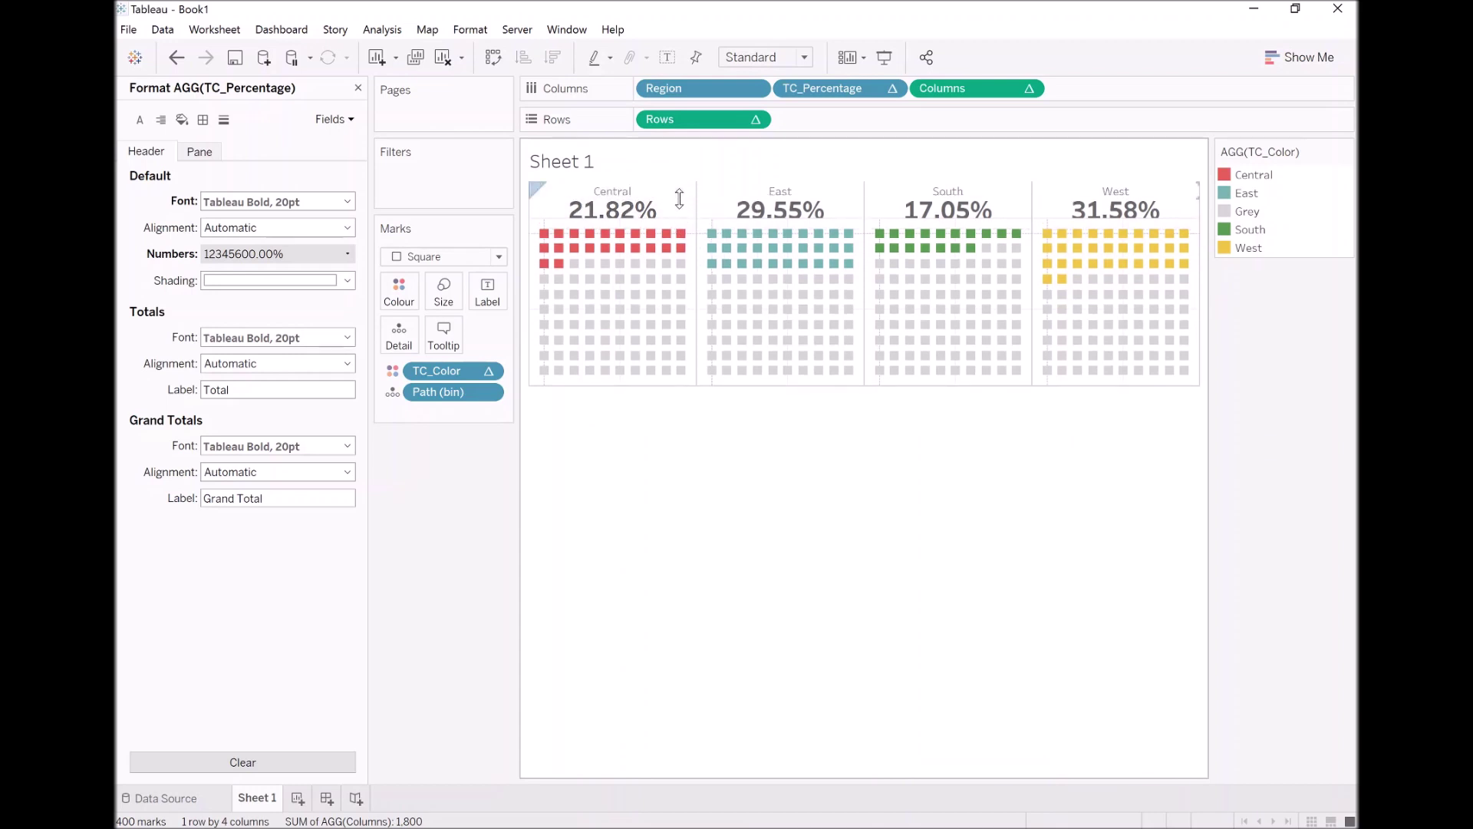
{"action": "left_click", "coordinate": [348, 201]}
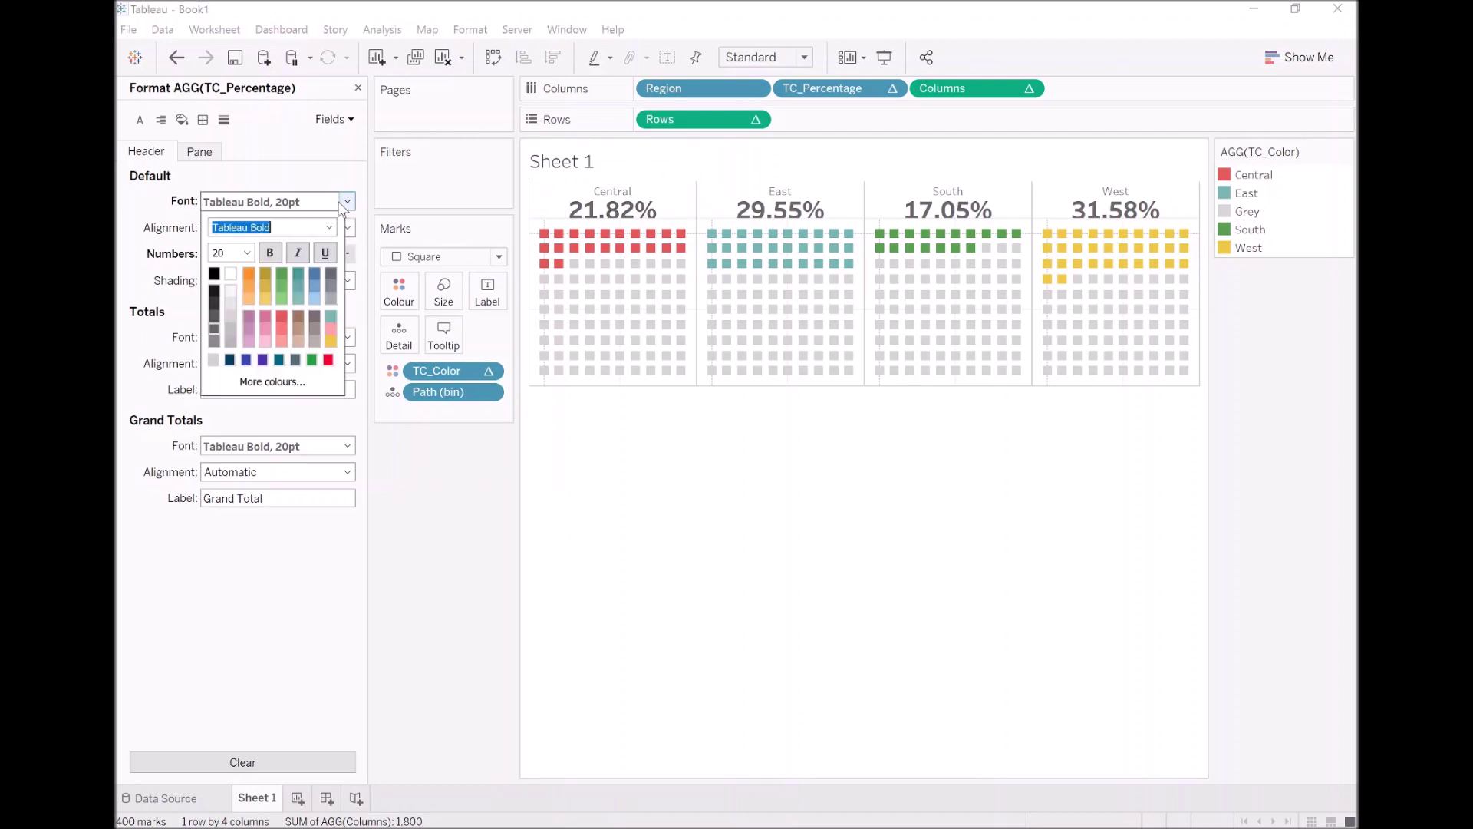
{"action": "left_click", "coordinate": [246, 252]}
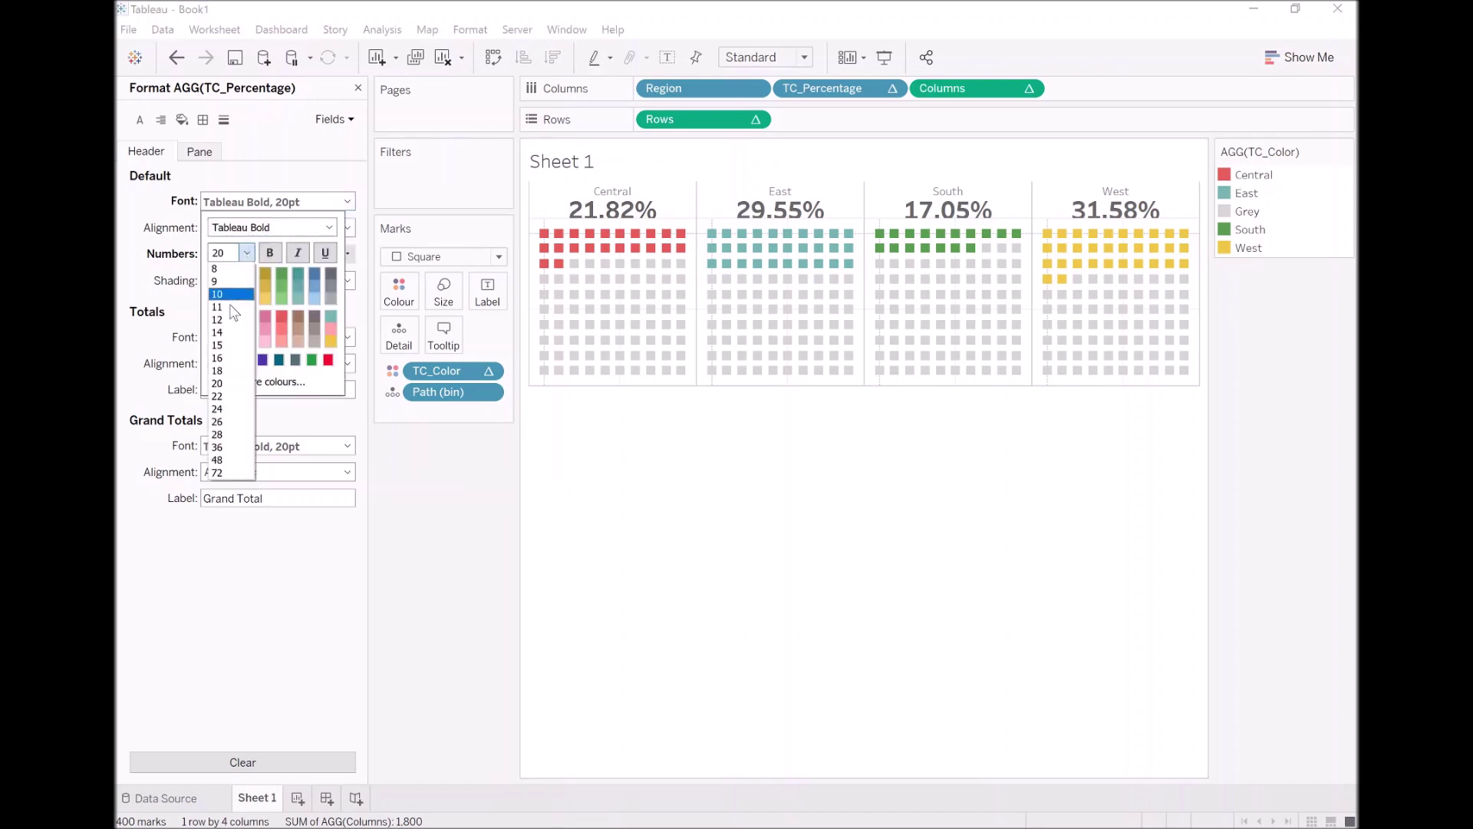
{"action": "left_click", "coordinate": [220, 358]}
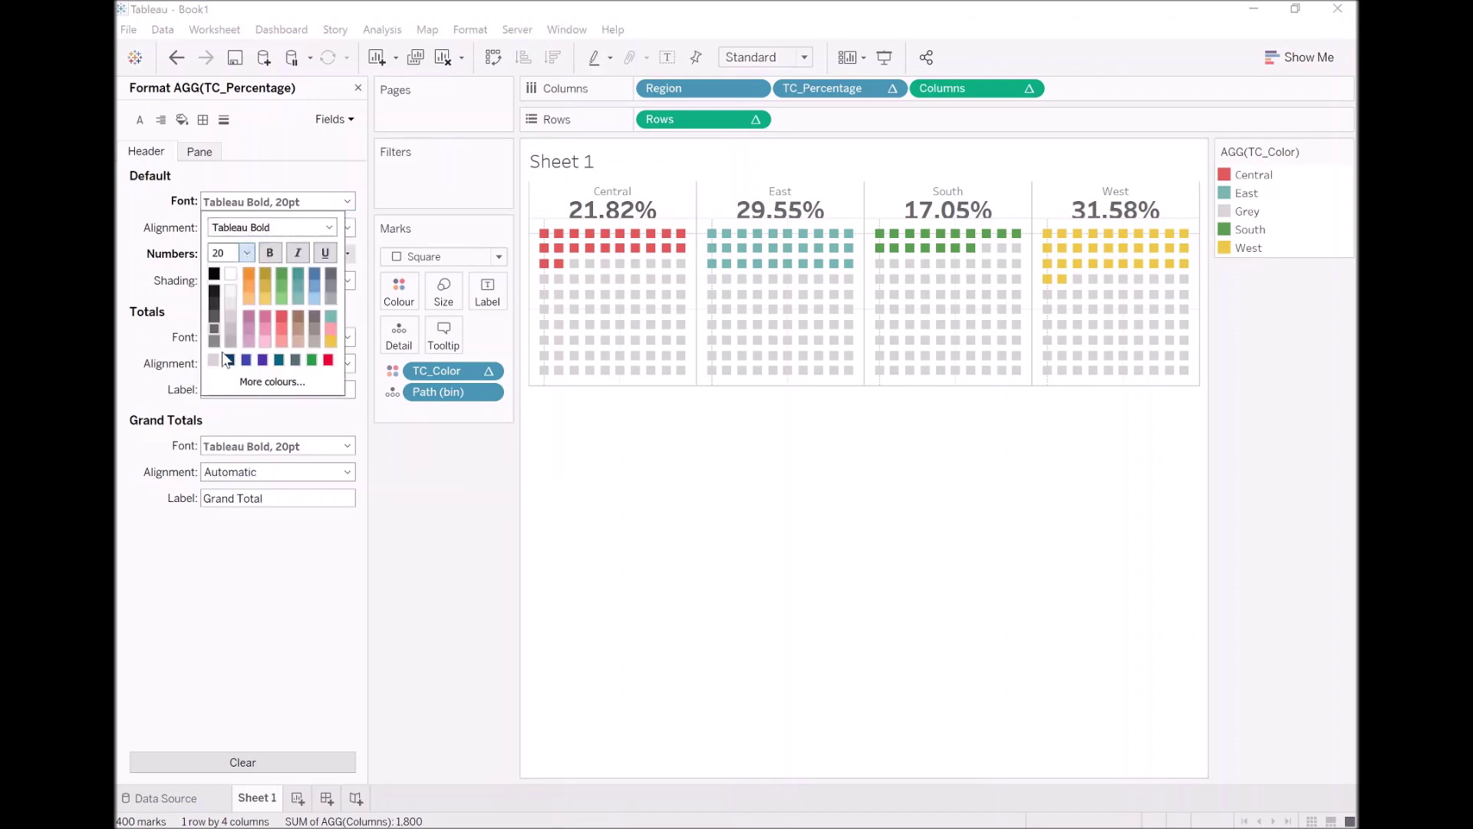
{"action": "left_click", "coordinate": [430, 519]}
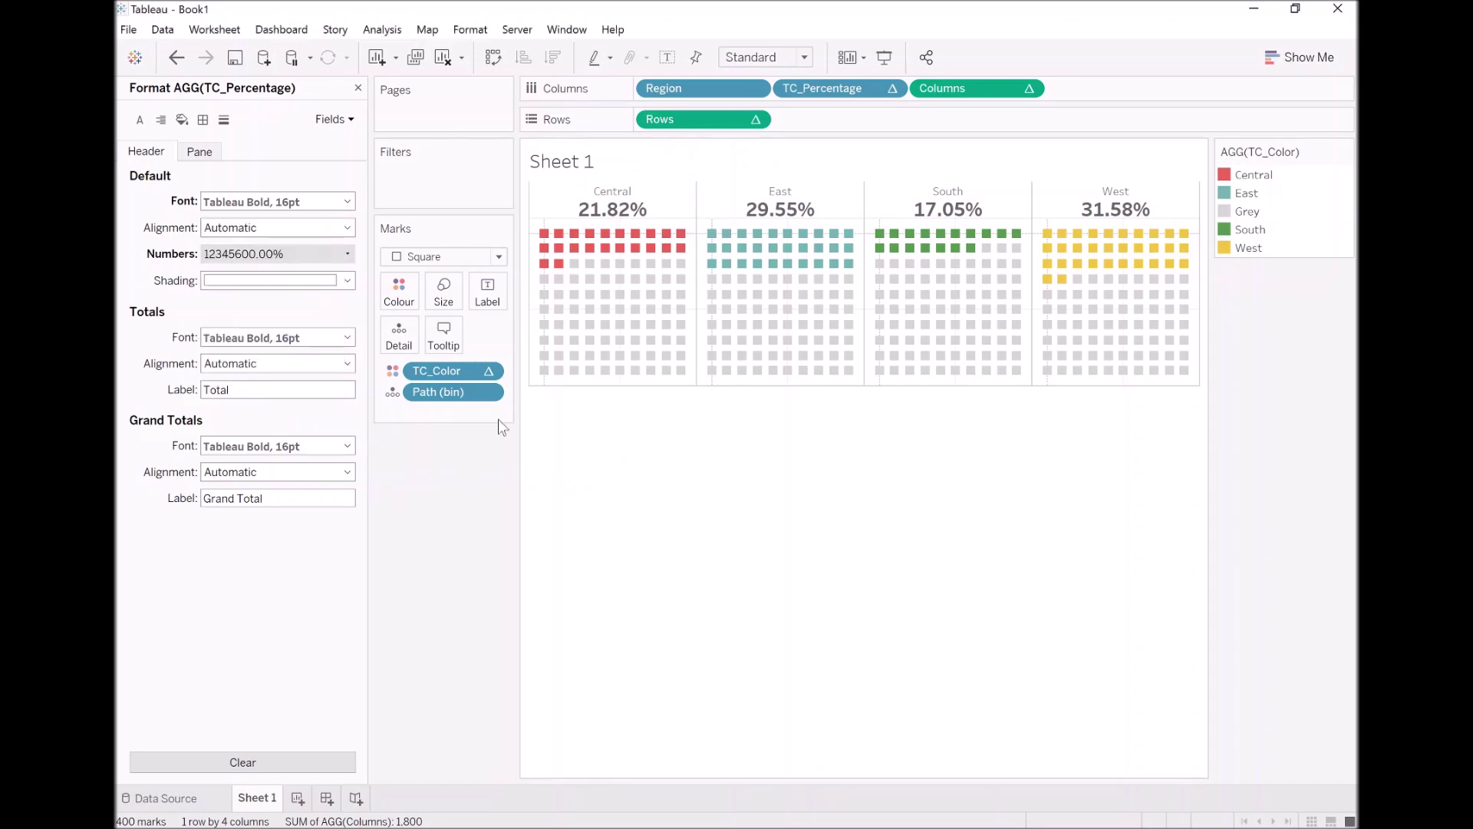
- Set the sheet's grid lines, zero lines, trend lines and reference lines to None
{"action": "left_click", "coordinate": [223, 120]}
{"action": "left_click", "coordinate": [234, 201]}
{"action": "left_click", "coordinate": [228, 224]}
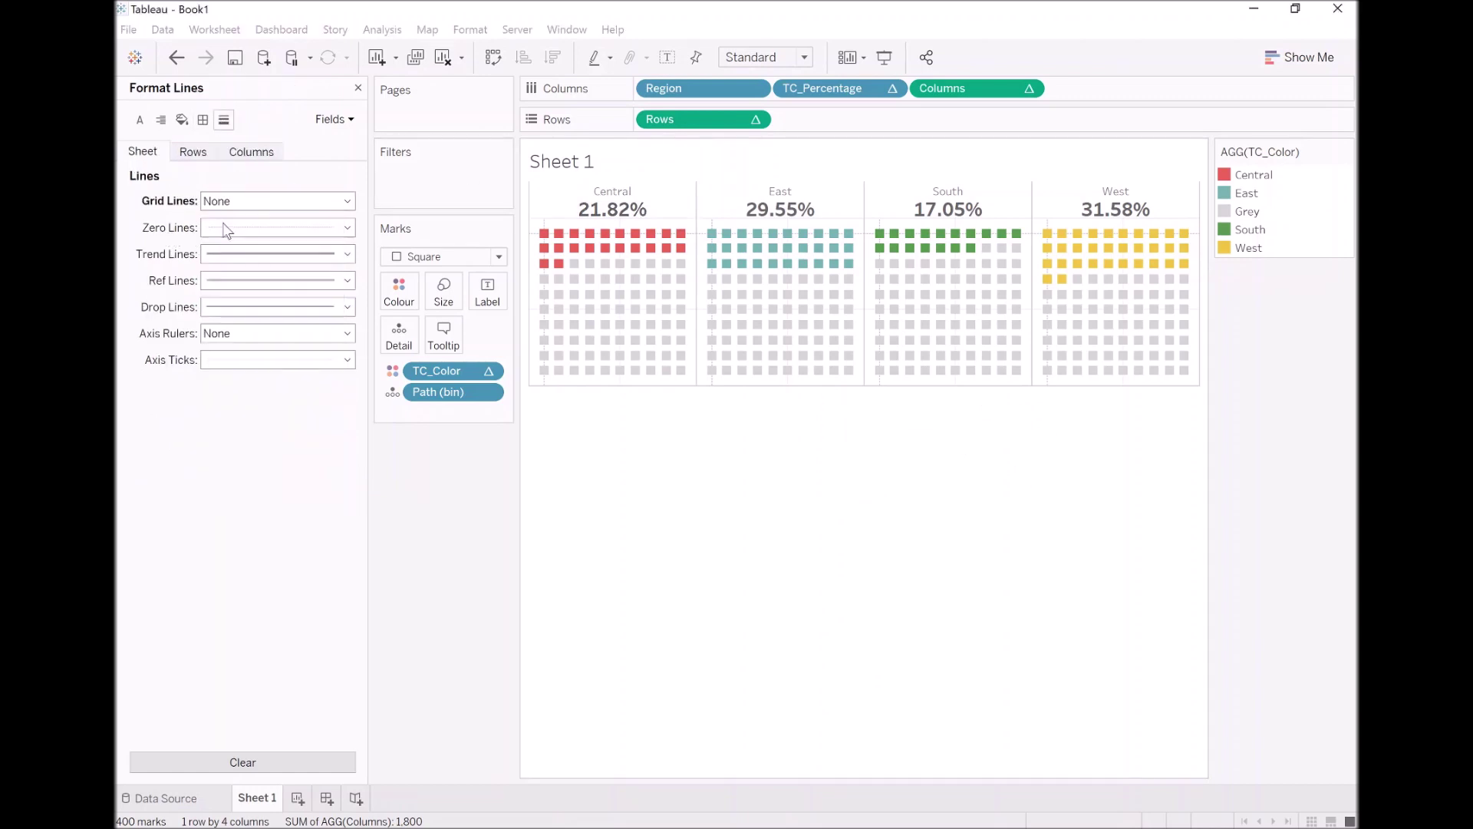
{"action": "left_click", "coordinate": [227, 230]}
{"action": "left_click", "coordinate": [229, 251]}
{"action": "left_click", "coordinate": [217, 257]}
{"action": "left_click", "coordinate": [243, 279]}
{"action": "left_click", "coordinate": [222, 281]}
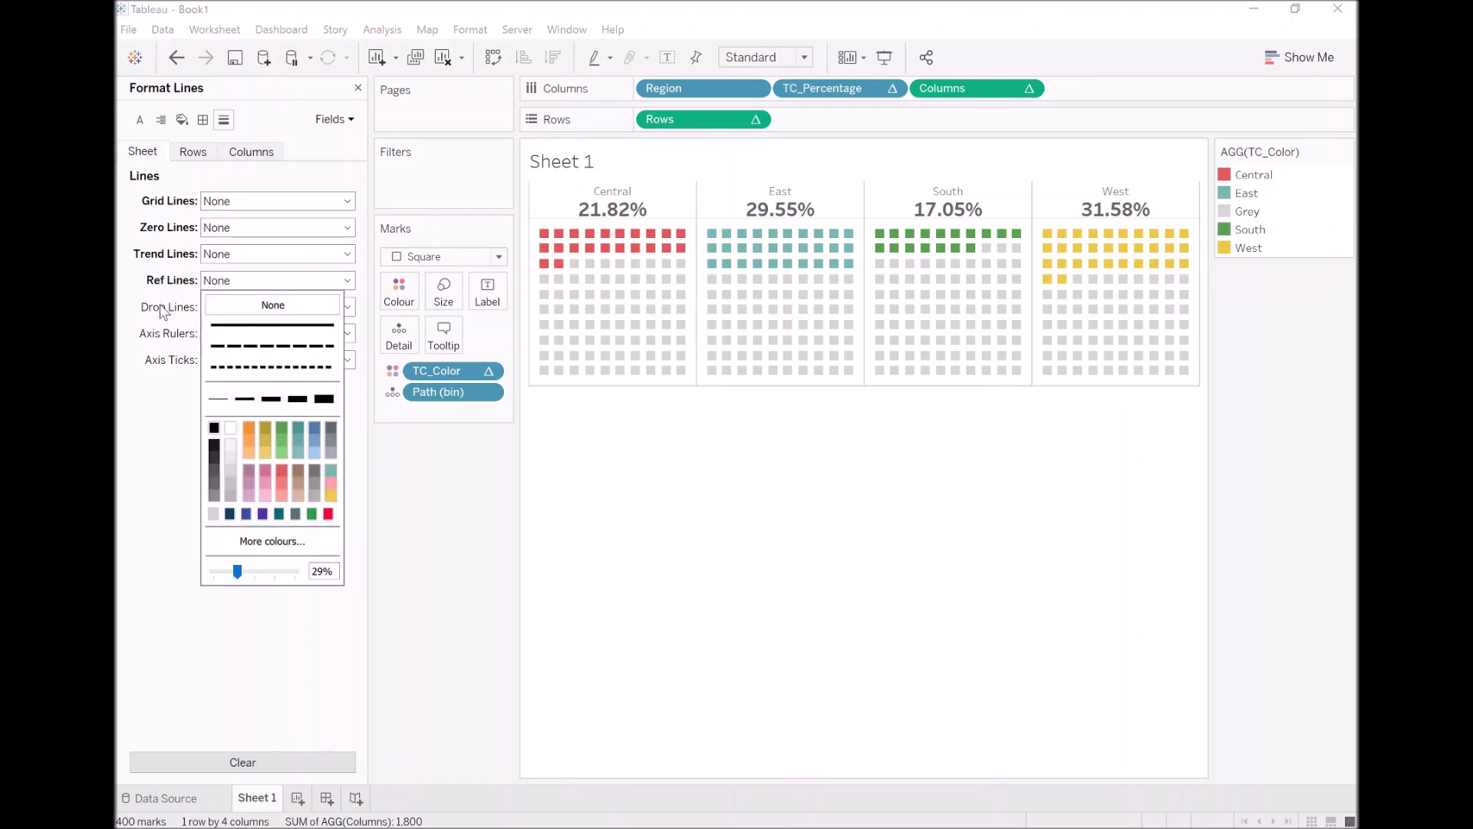
- Set the sheet's drop lines and axis ticks to None
{"action": "left_click", "coordinate": [163, 310]}
{"action": "left_click", "coordinate": [242, 308]}
{"action": "left_click", "coordinate": [183, 338]}
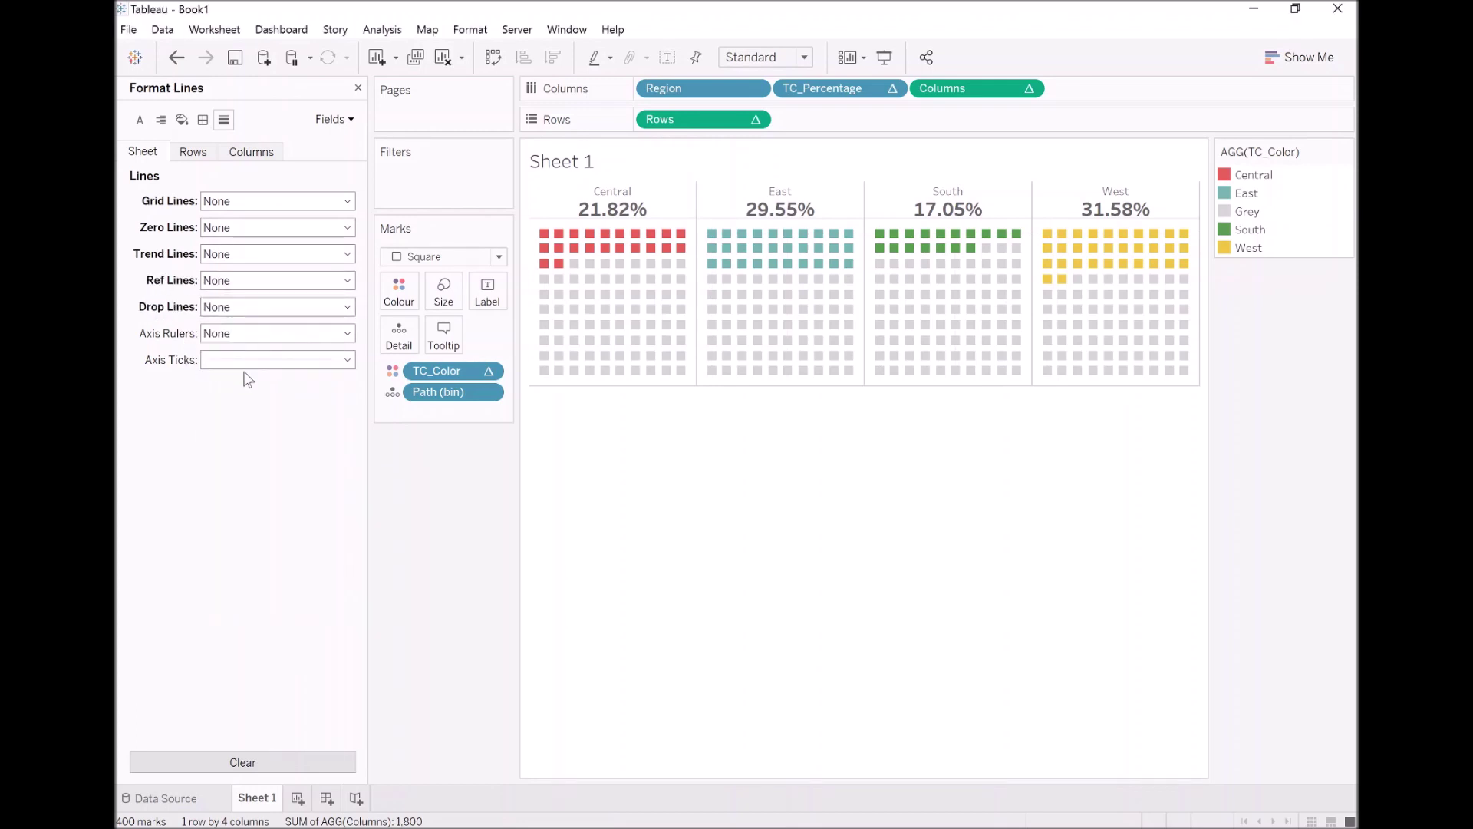
{"action": "left_click", "coordinate": [246, 361]}
{"action": "left_click", "coordinate": [248, 382]}
{"action": "right_click", "coordinate": [691, 221]}
{"action": "left_click", "coordinate": [768, 408]}
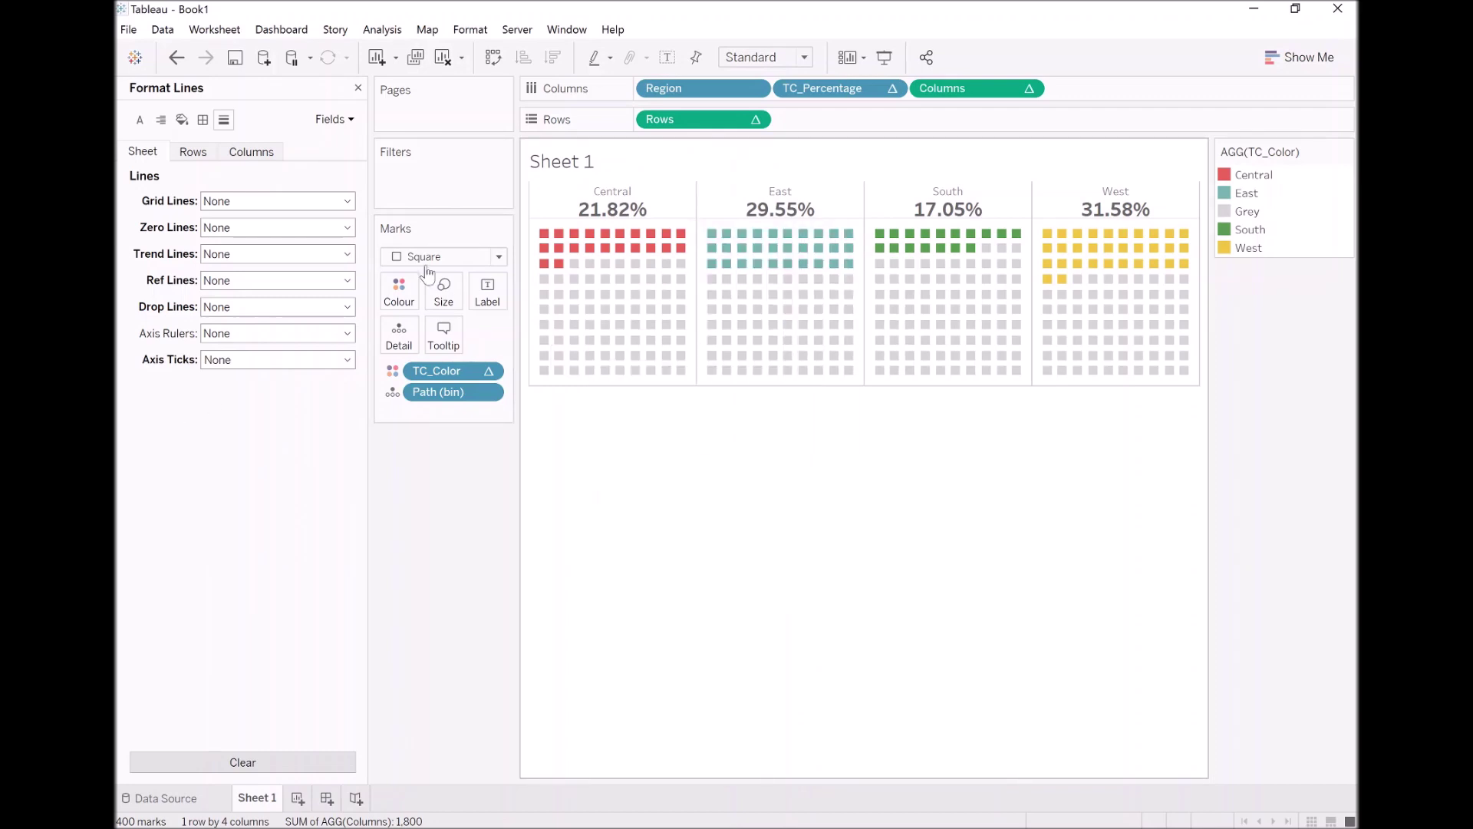
- Set the row divider borders for pane and header to None and the column divider's pane border to a dashed line
{"action": "left_click", "coordinate": [225, 120]}
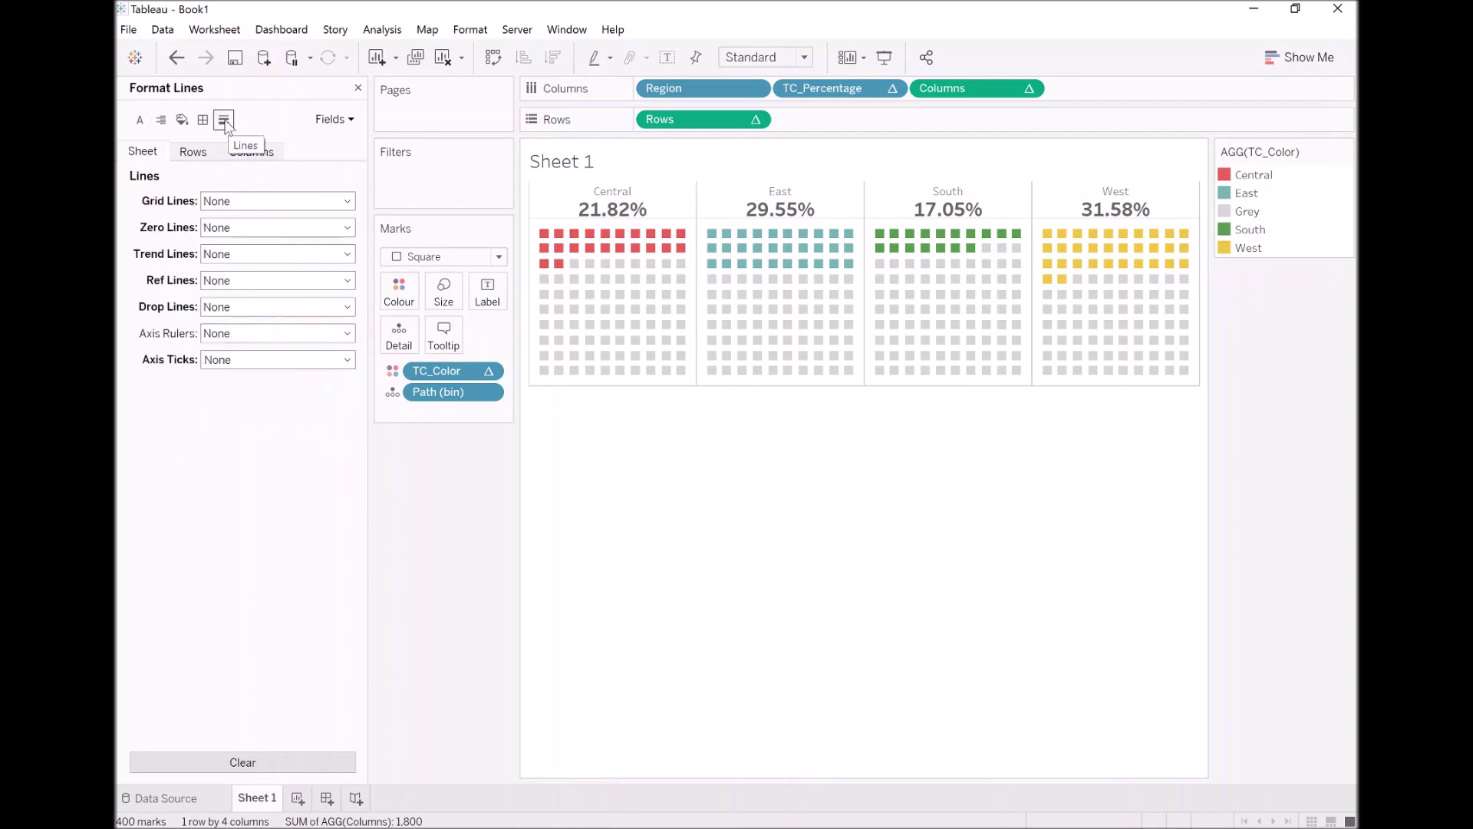
{"action": "left_click", "coordinate": [202, 120]}
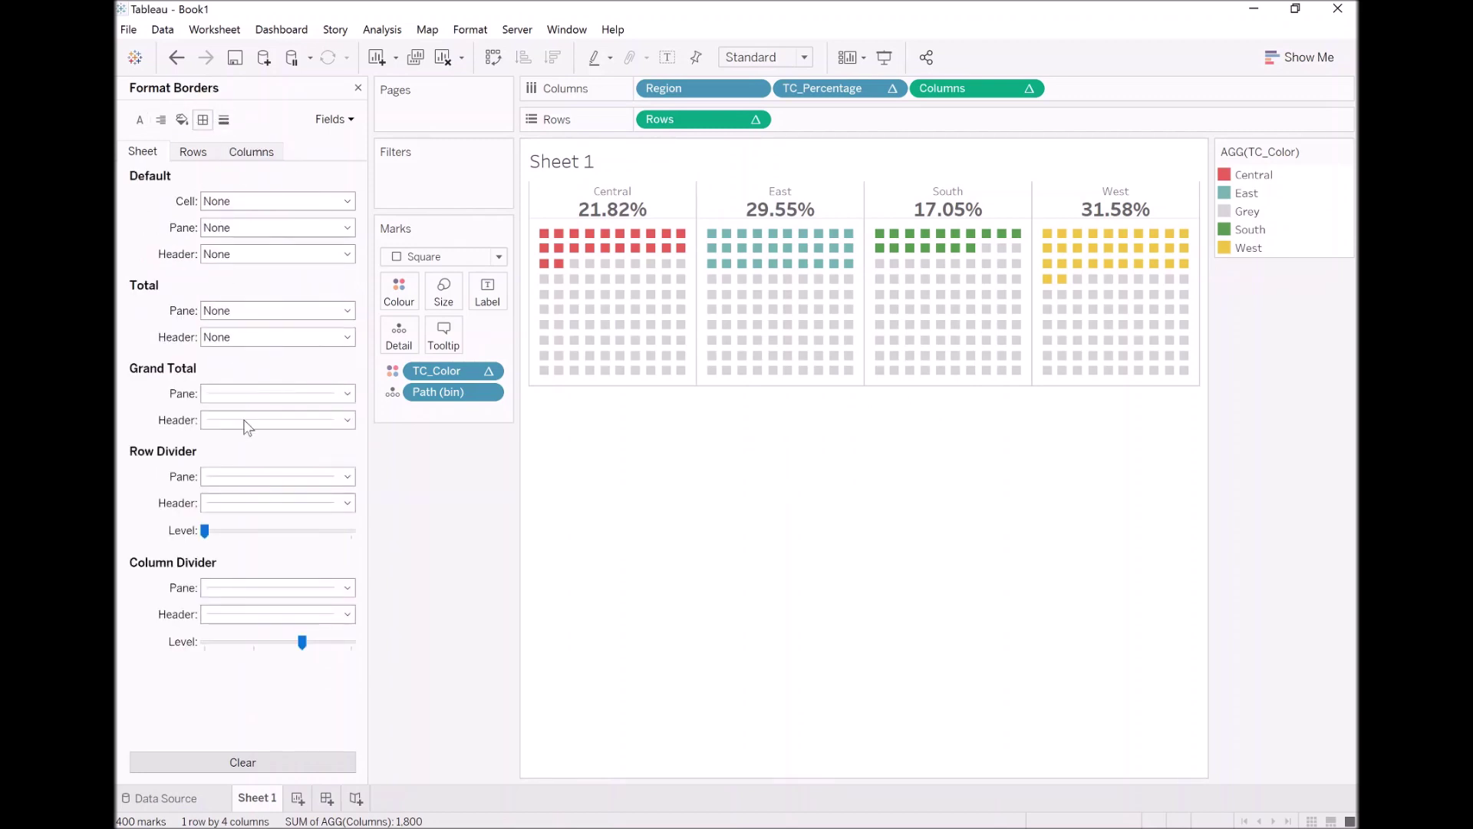
{"action": "left_click", "coordinate": [245, 477]}
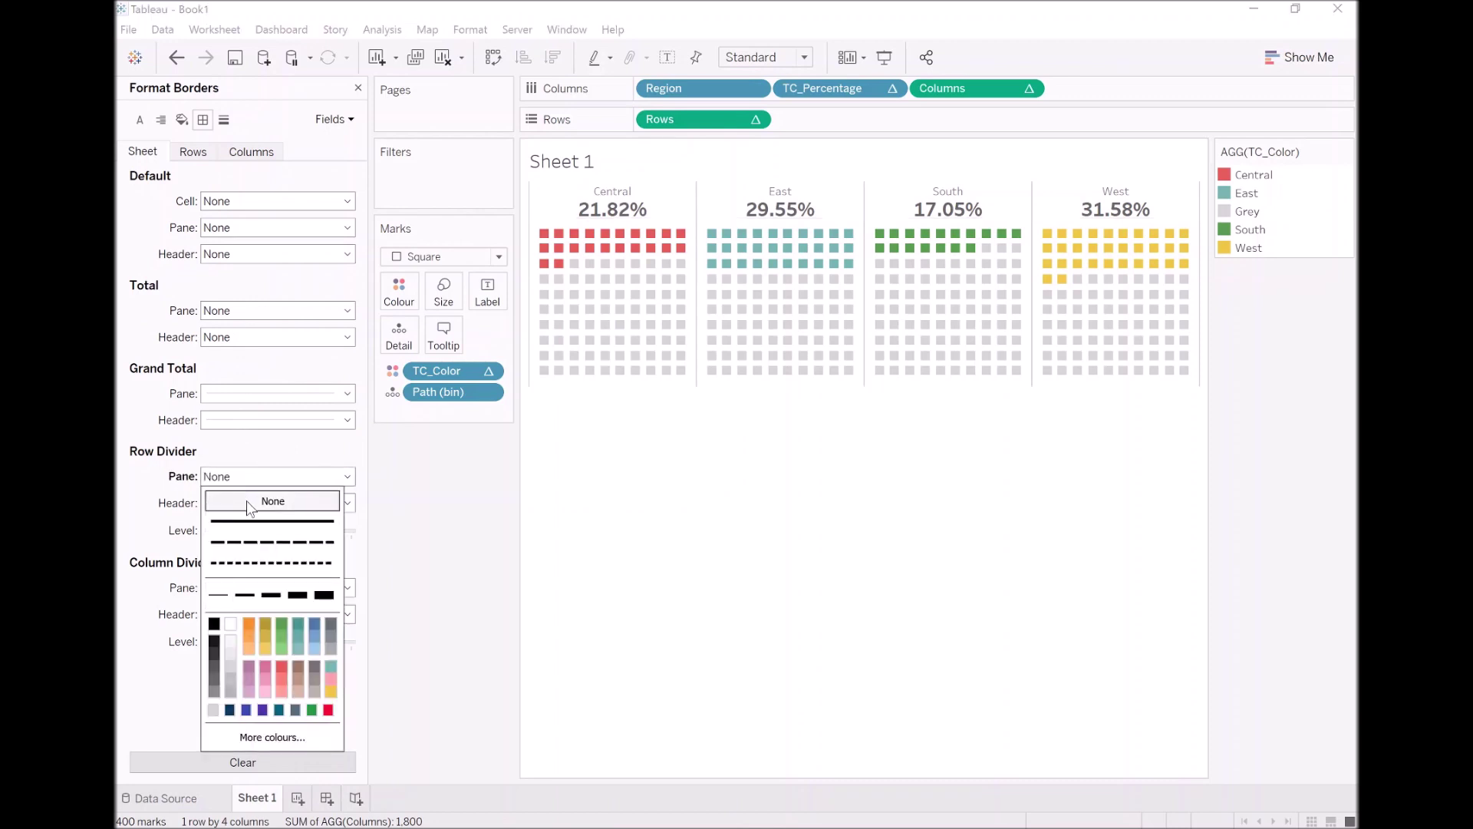
{"action": "left_click", "coordinate": [164, 531]}
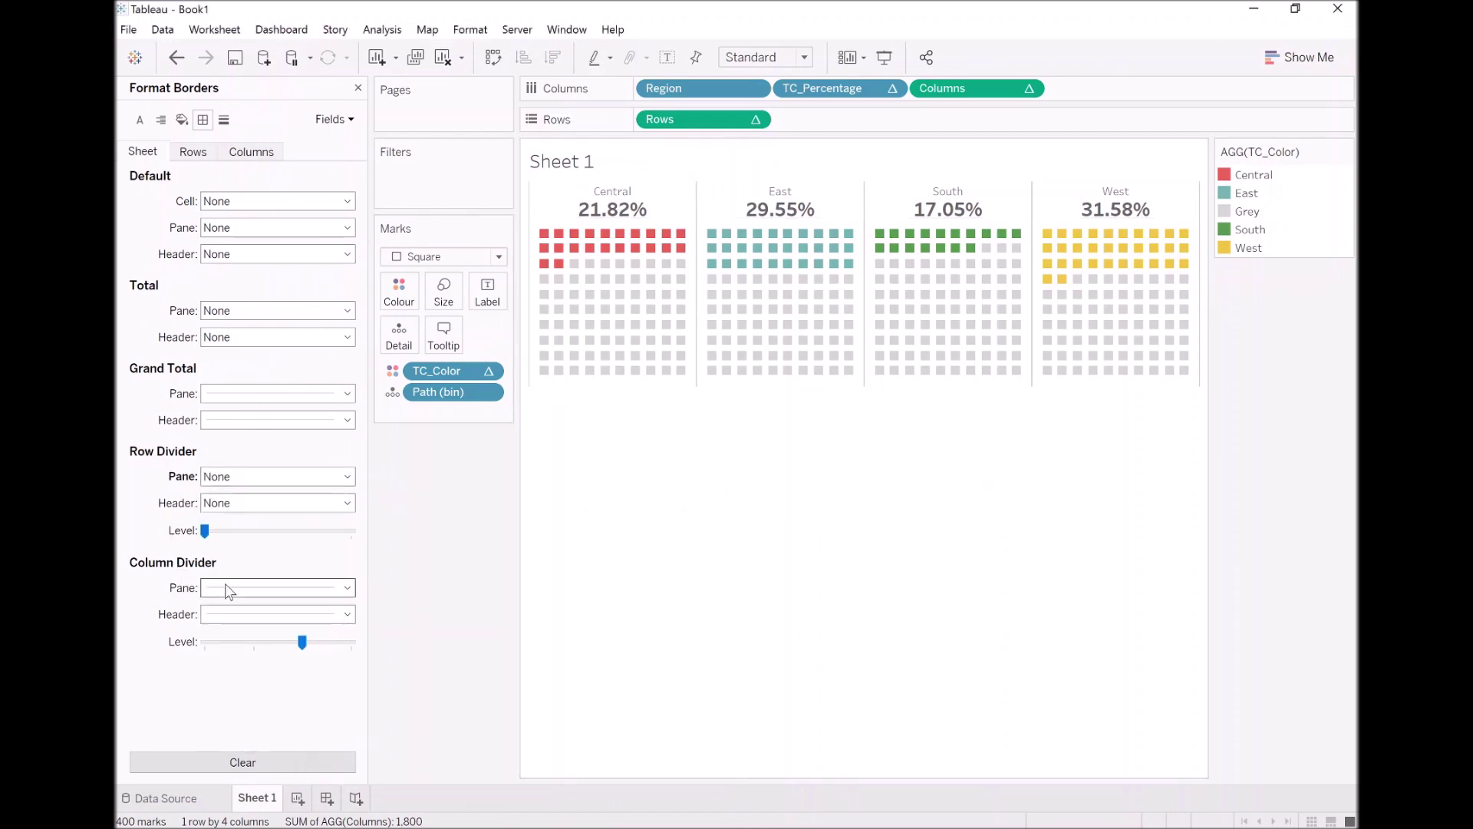
{"action": "left_click", "coordinate": [222, 589]}
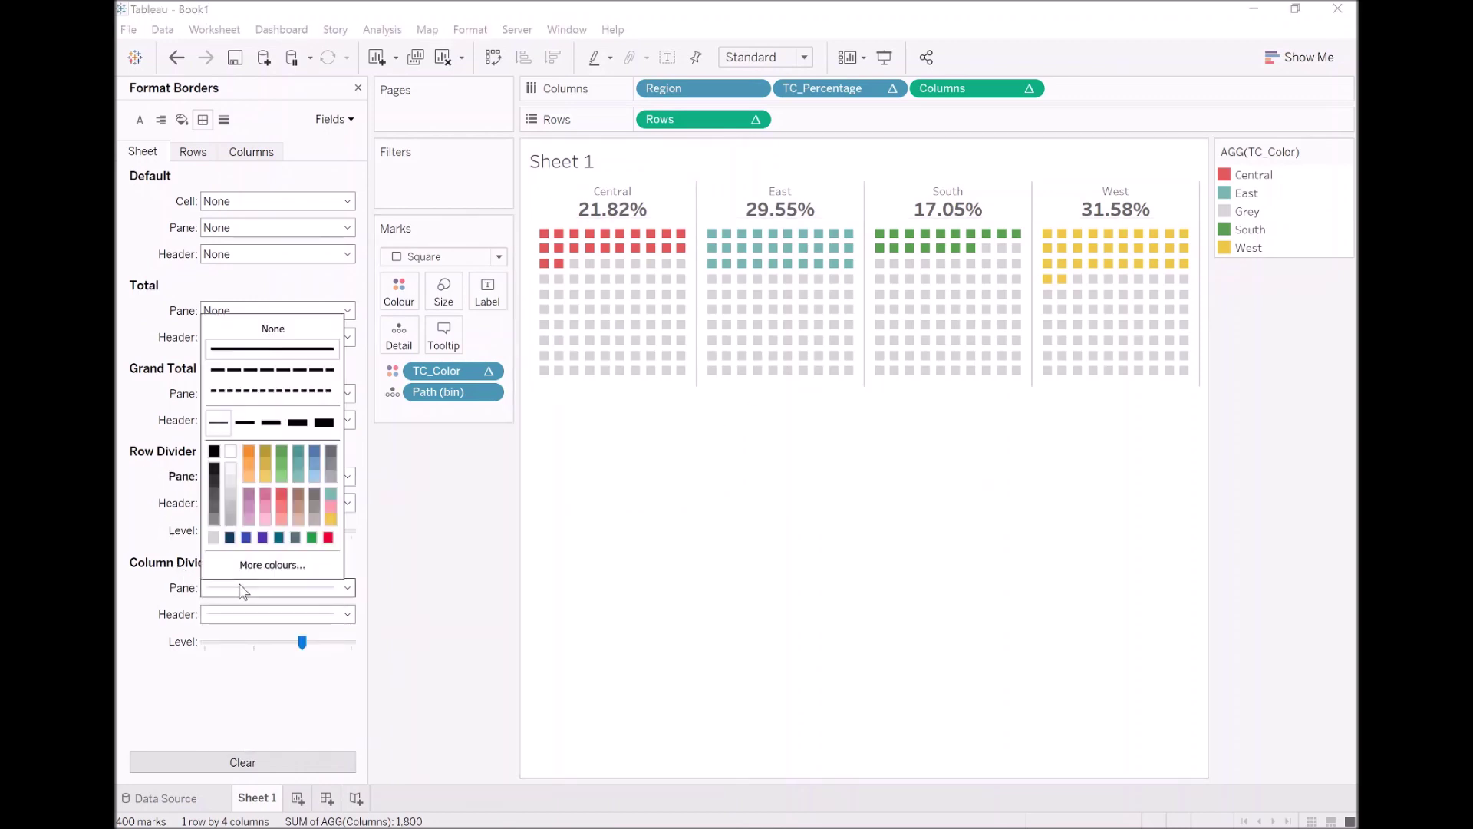
{"action": "left_click", "coordinate": [287, 370]}
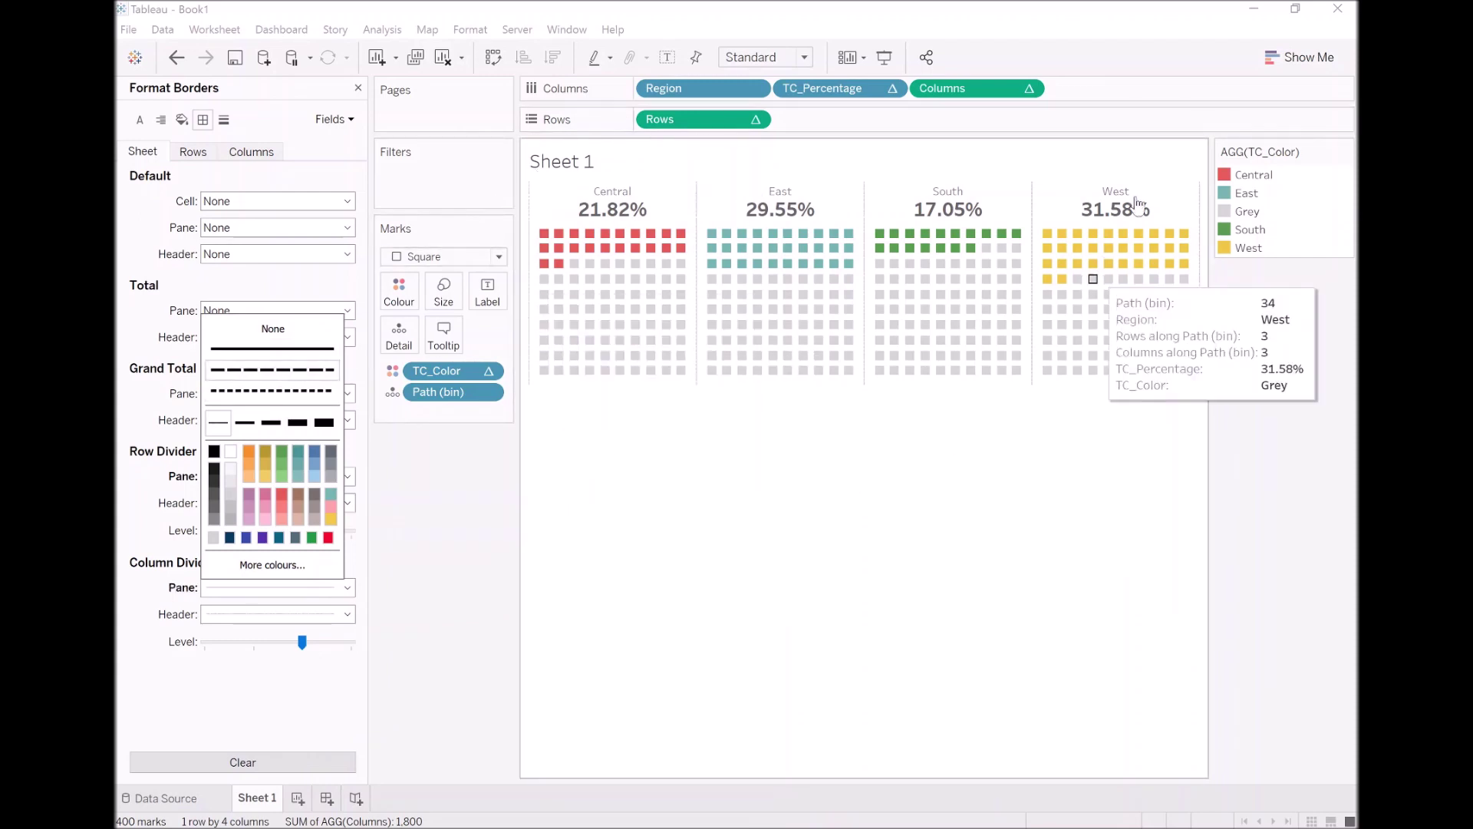
- Hide the TC_Color legend card and rename the sheet as Waffle Chart
{"action": "left_click", "coordinate": [1346, 152]}
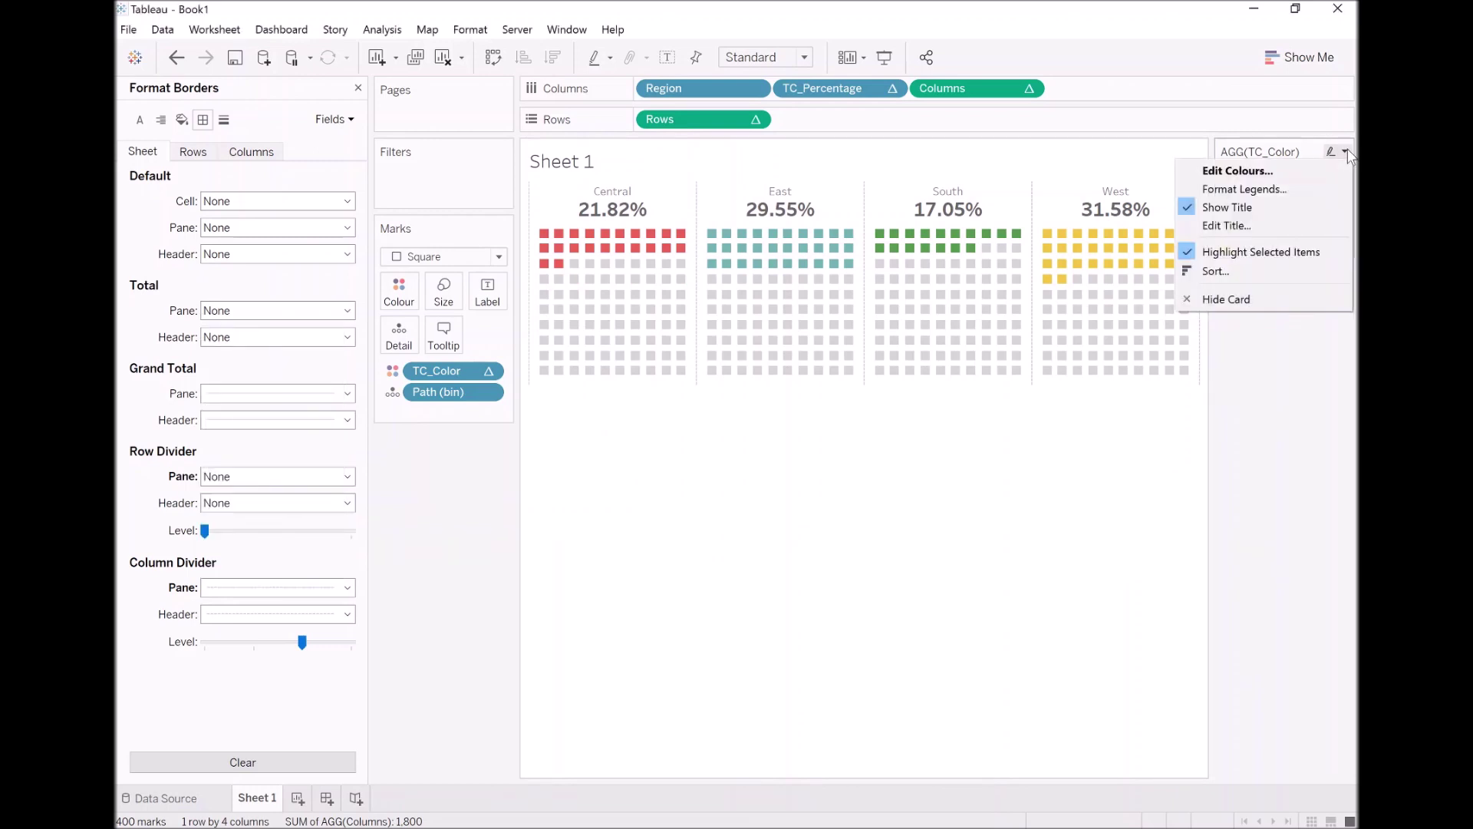
{"action": "left_click", "coordinate": [1280, 299]}
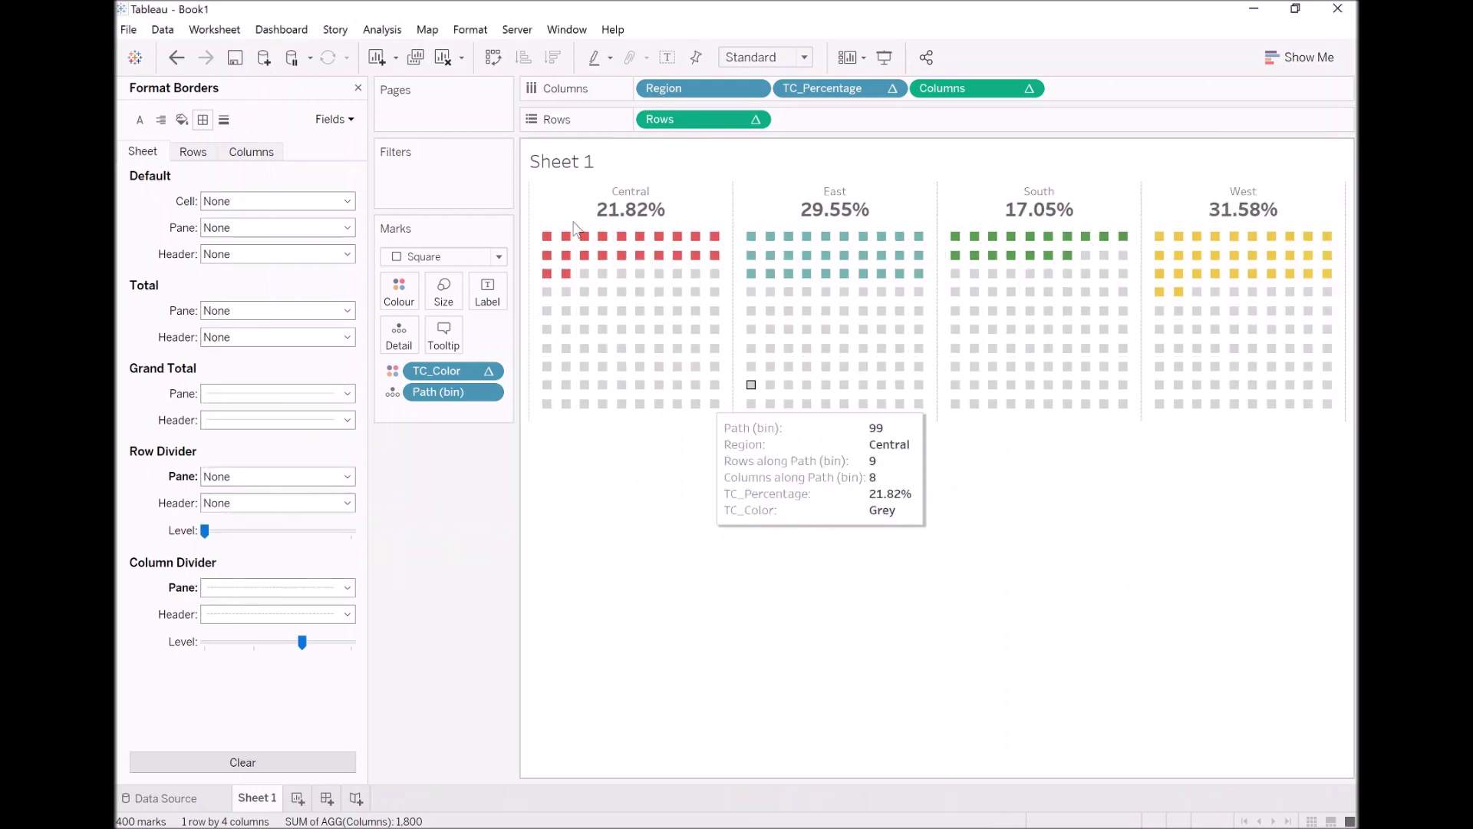
{"action": "double_click", "coordinate": [269, 799]}
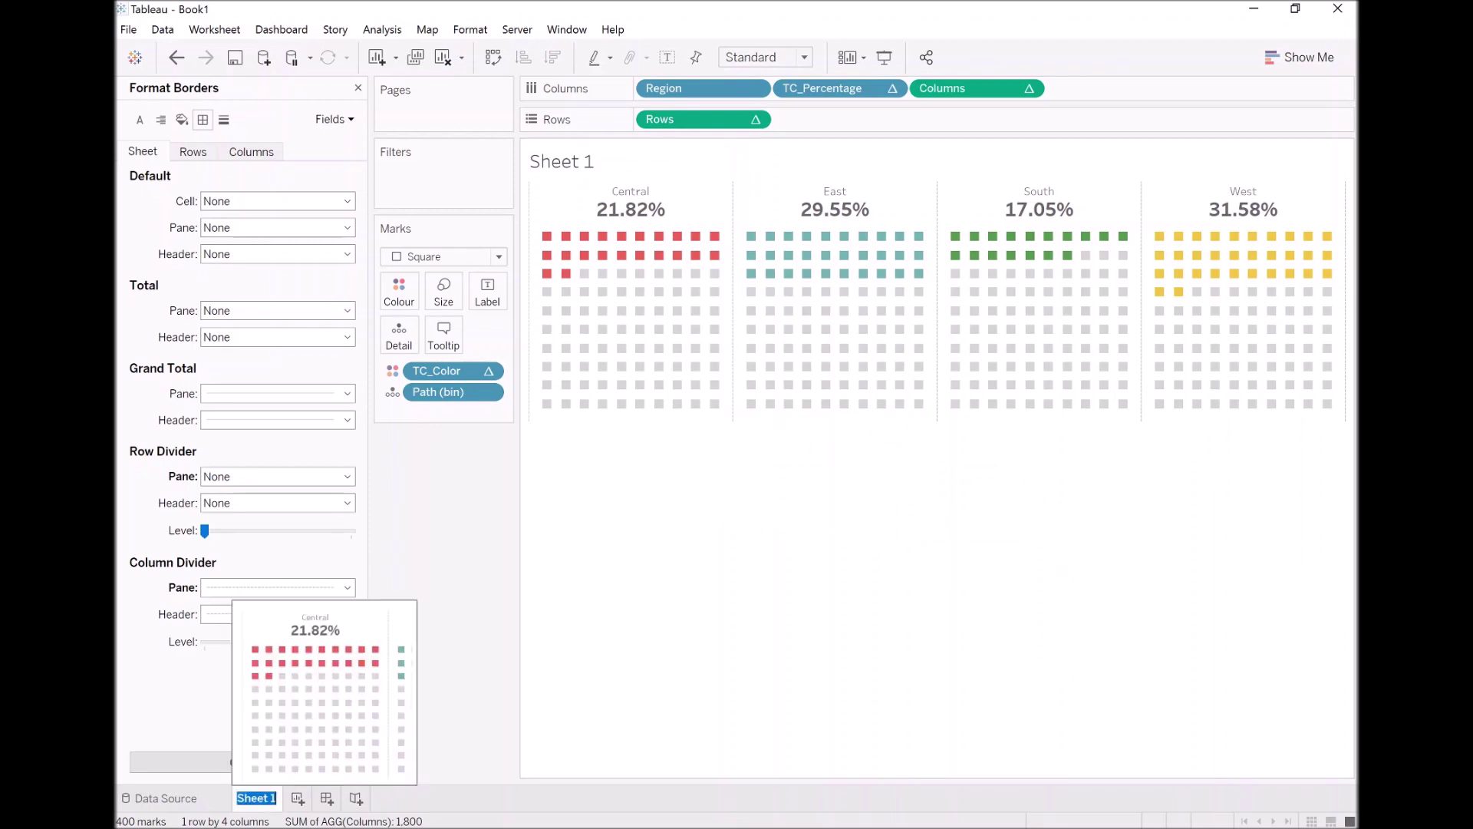
{"action": "type", "text": "Waffle Chart"}
{"action": "key", "text": "Return"}
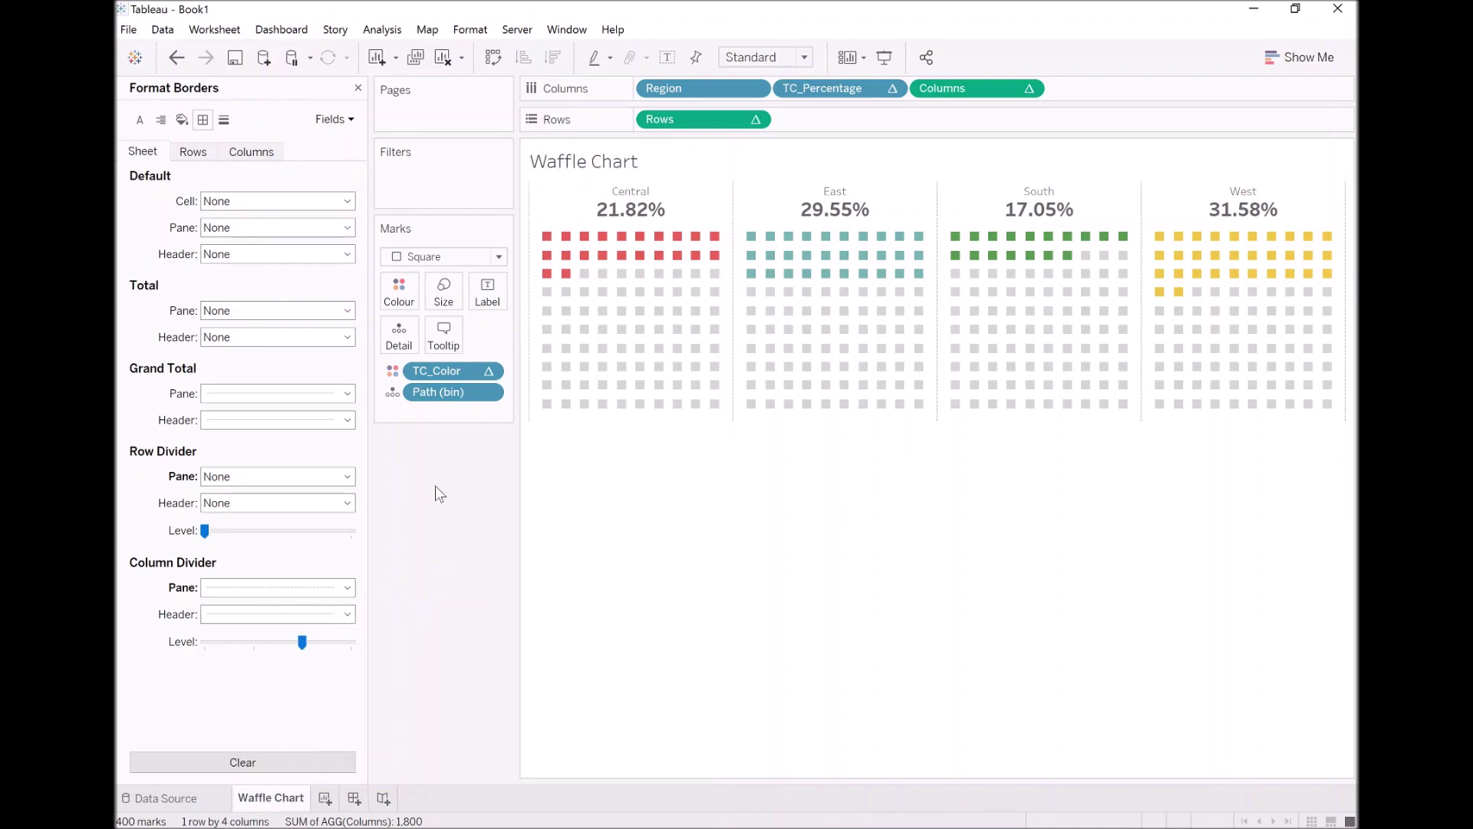
- Turn on animations as the workbook default with a duration of 1.00 seconds (Slow)
{"action": "left_click", "coordinate": [470, 31]}
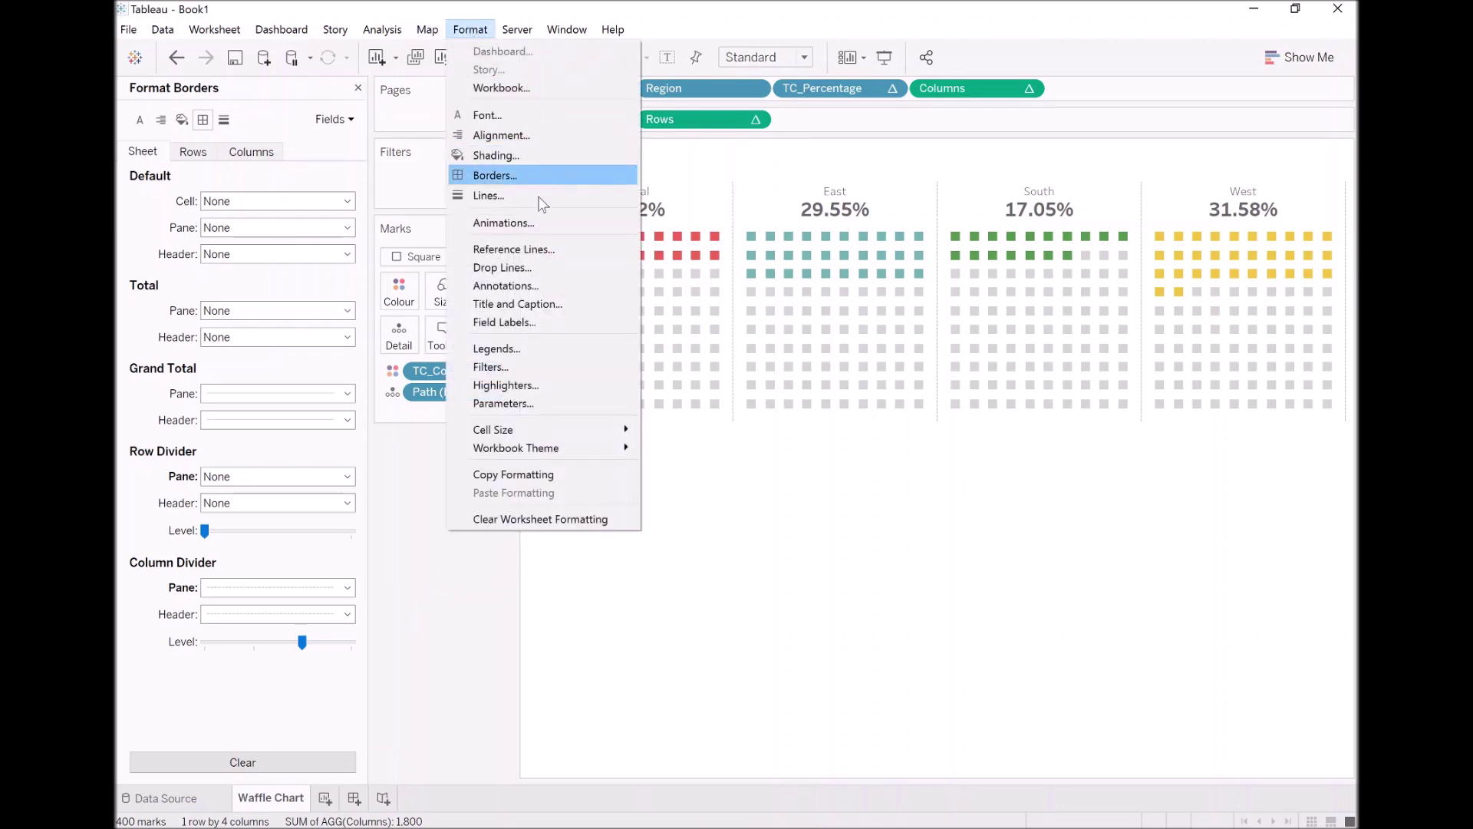
{"action": "left_click", "coordinate": [536, 220]}
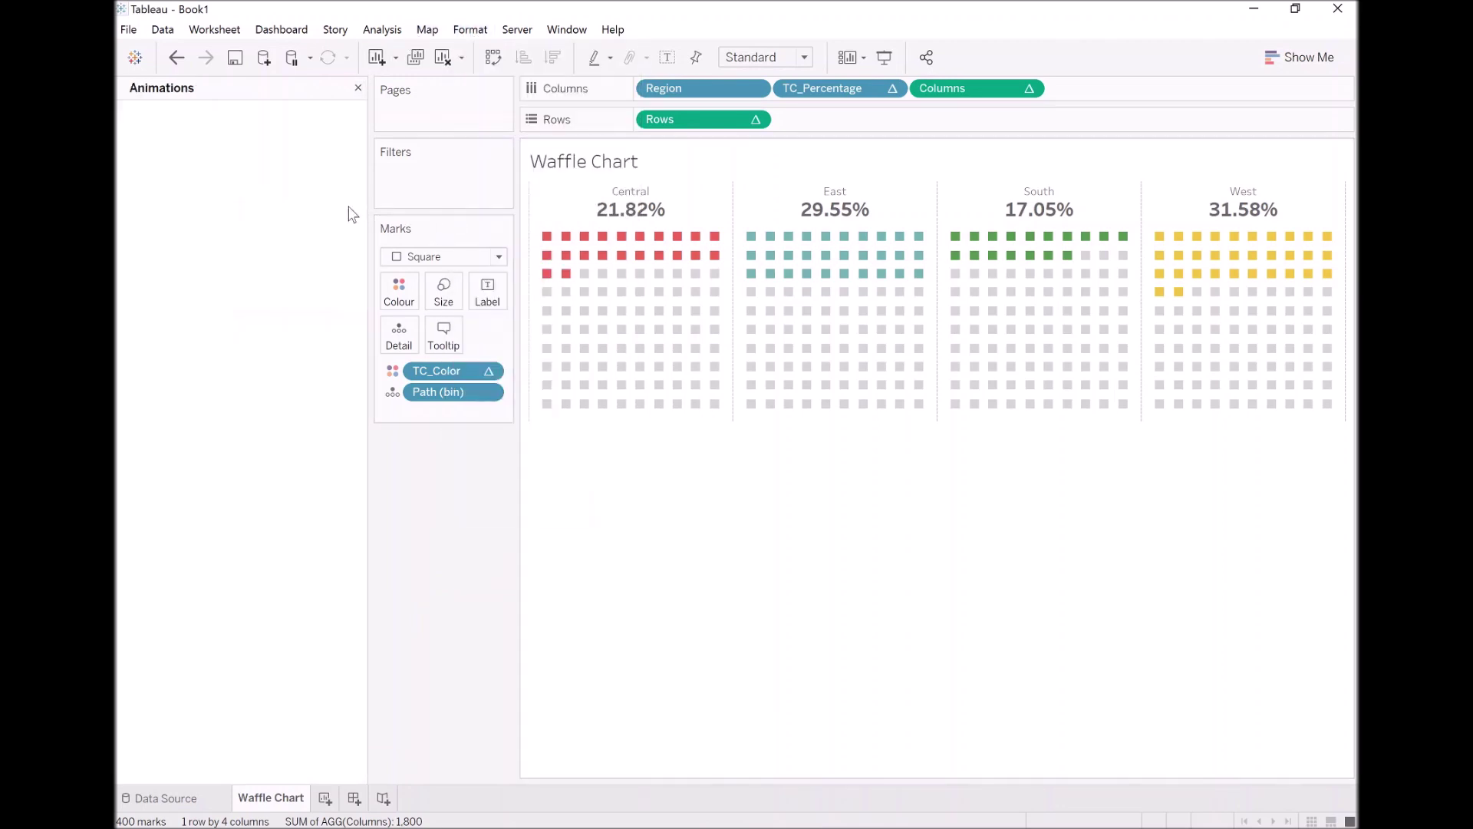
{"action": "left_click", "coordinate": [198, 158]}
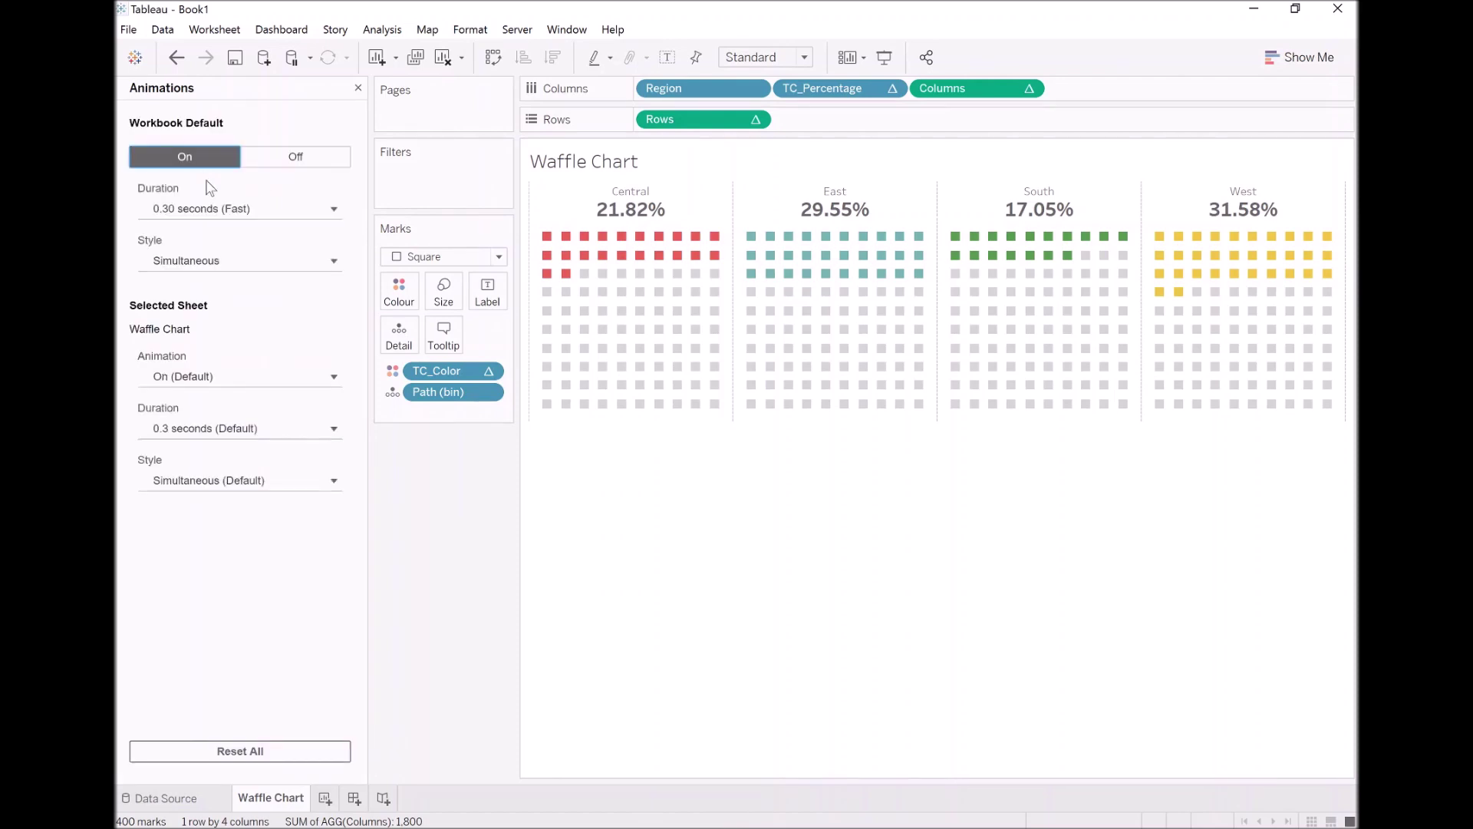
{"action": "left_click", "coordinate": [231, 209]}
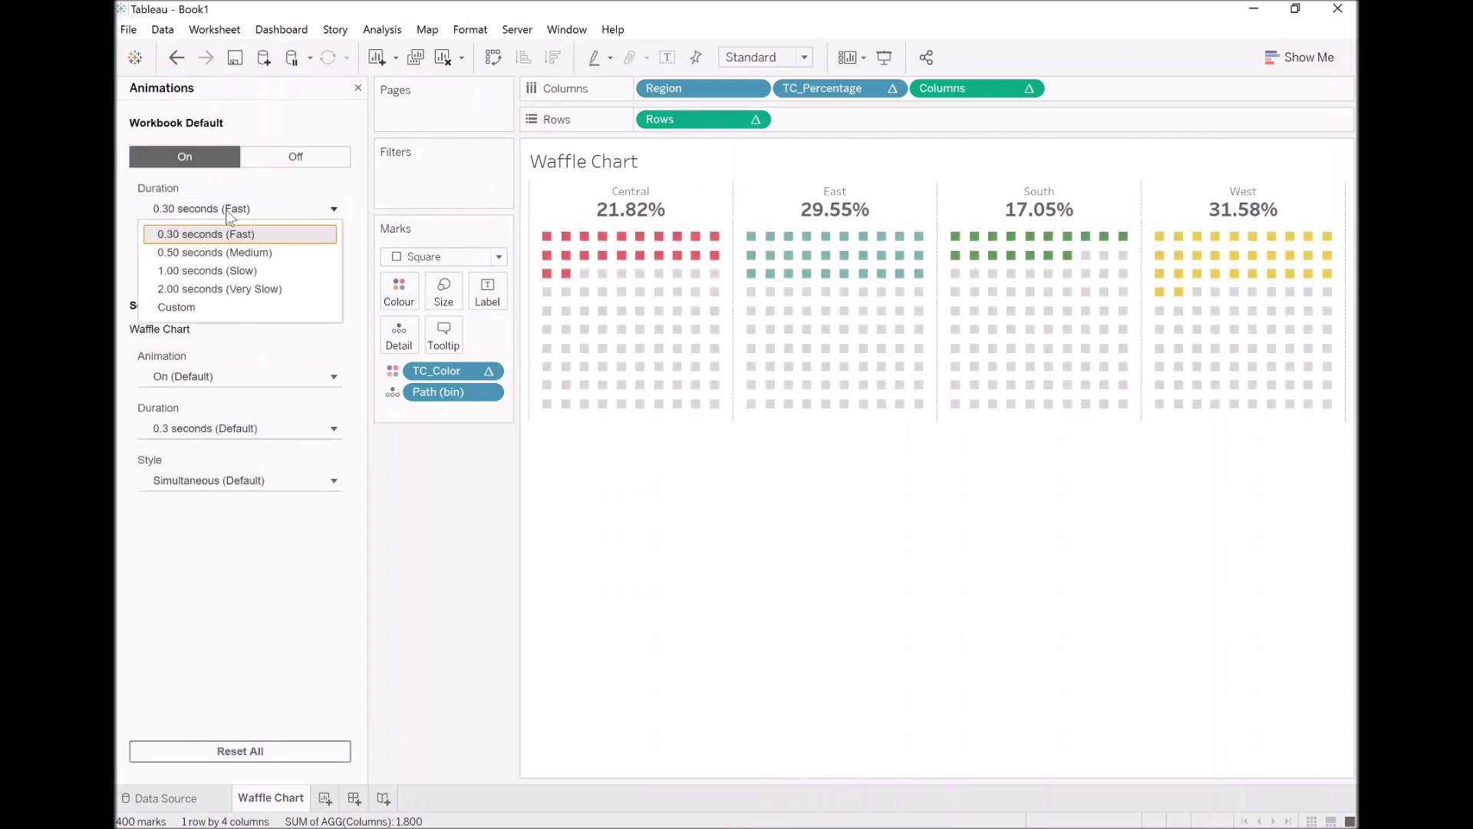
{"action": "left_click", "coordinate": [228, 269]}
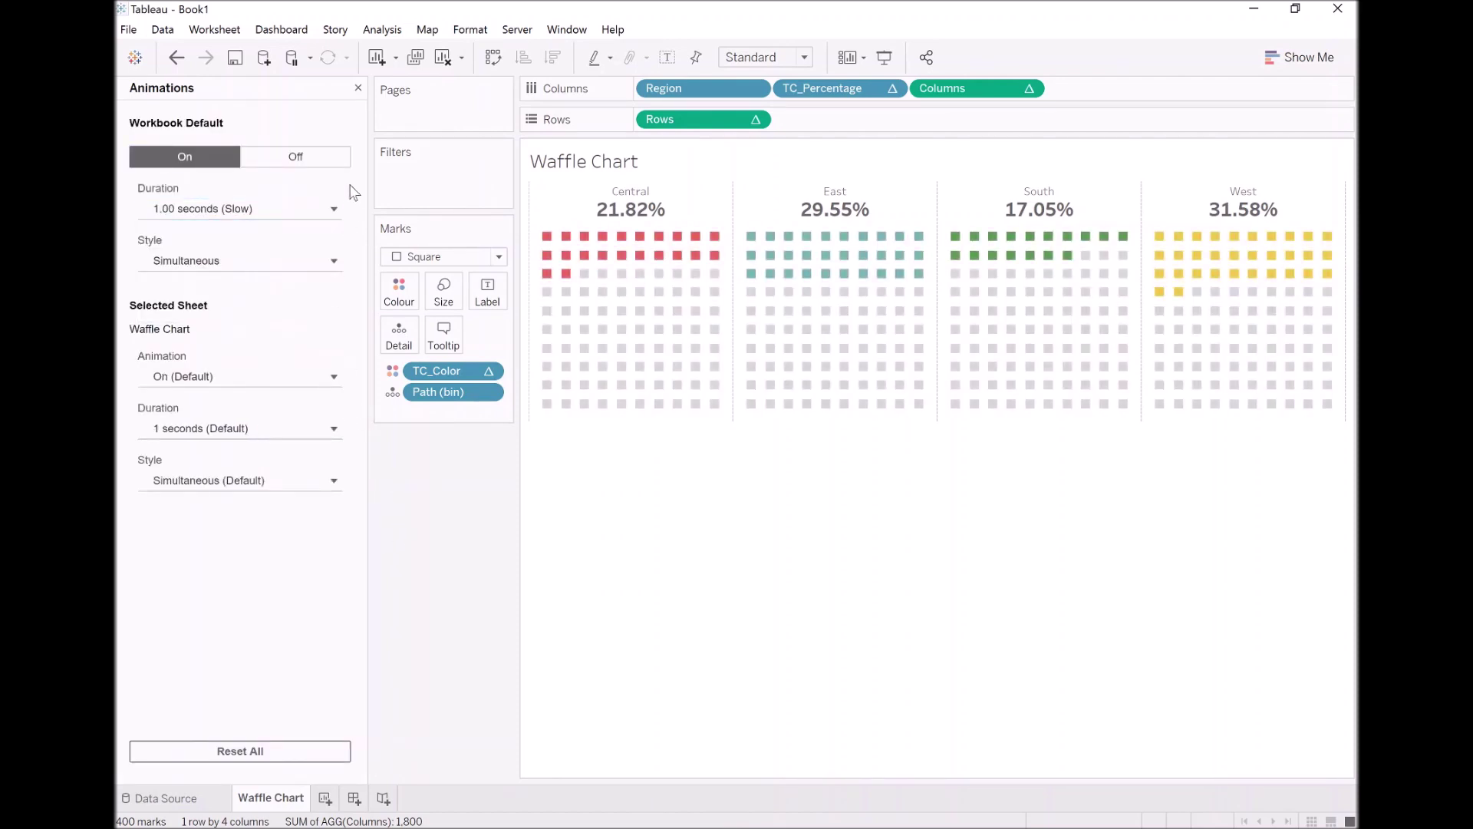
{"action": "left_click", "coordinate": [357, 87]}
- Filter the chart by the year of Order Date, keeping only 2020
{"action": "left_click", "coordinate": [206, 196]}
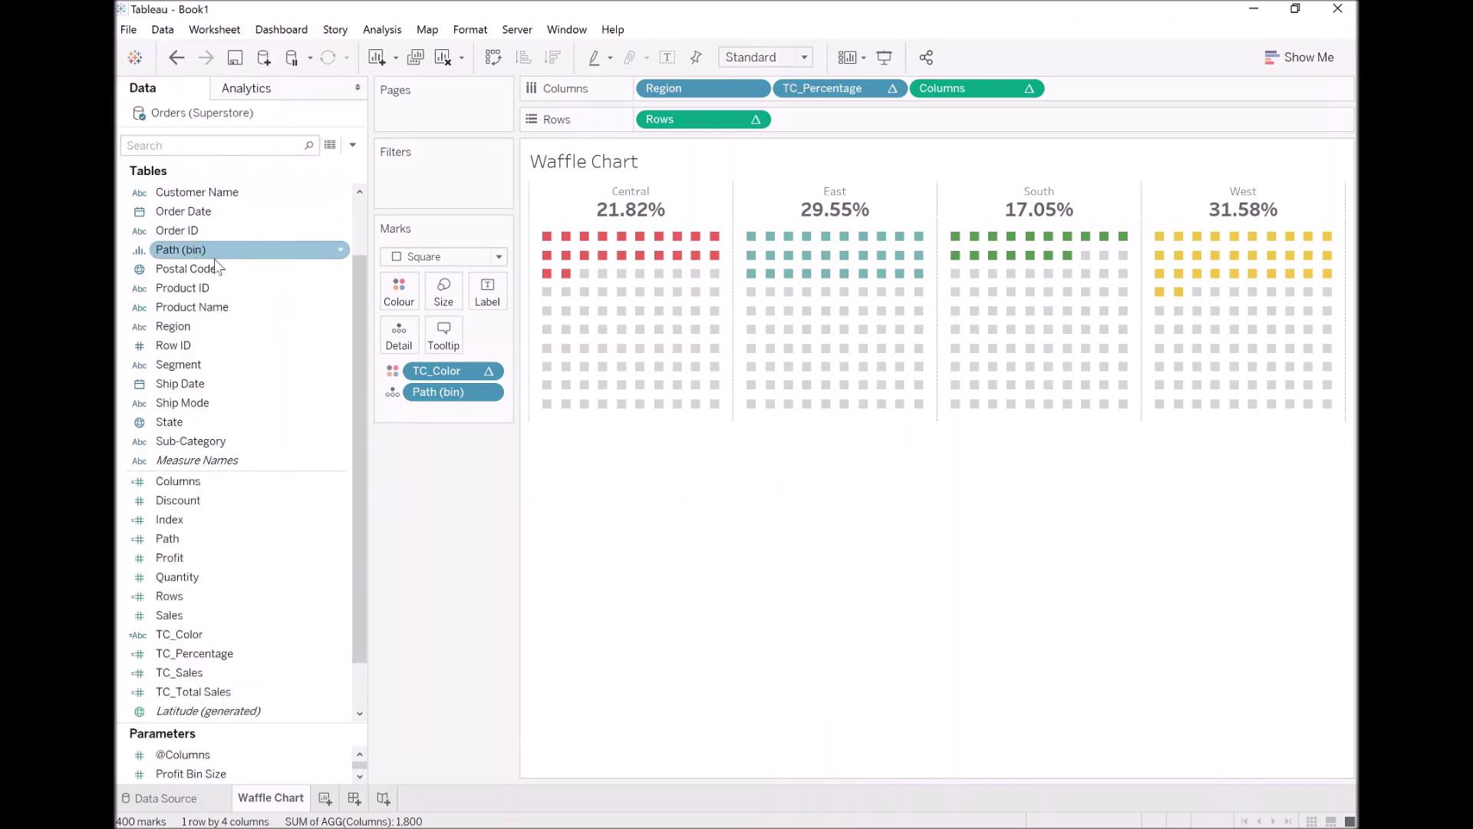
{"action": "left_click_drag", "start_coordinate": [198, 215], "coordinate": [442, 182]}
{"action": "double_click", "coordinate": [695, 313]}
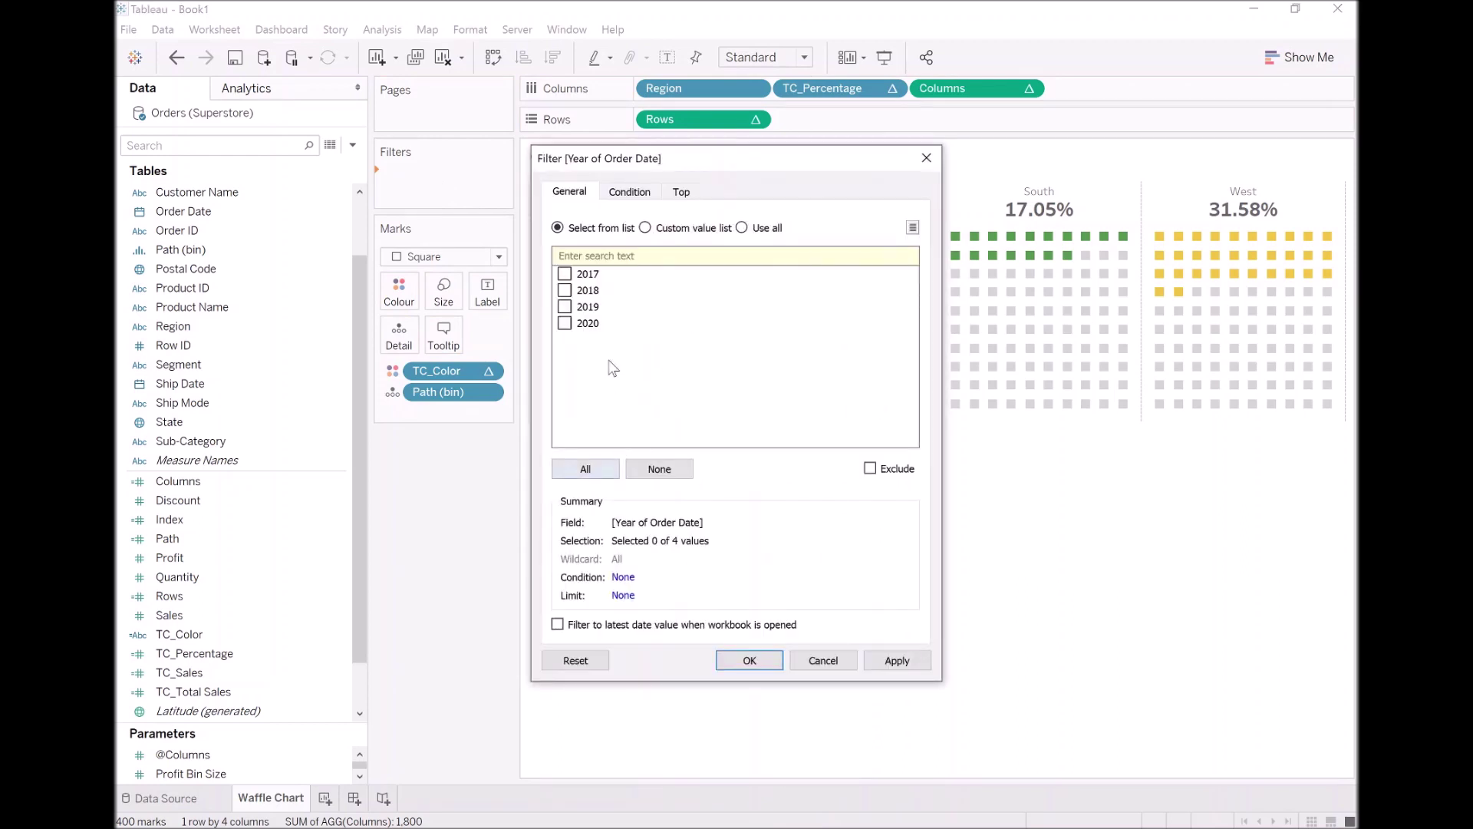
{"action": "left_click", "coordinate": [566, 324]}
{"action": "left_click", "coordinate": [758, 660]}
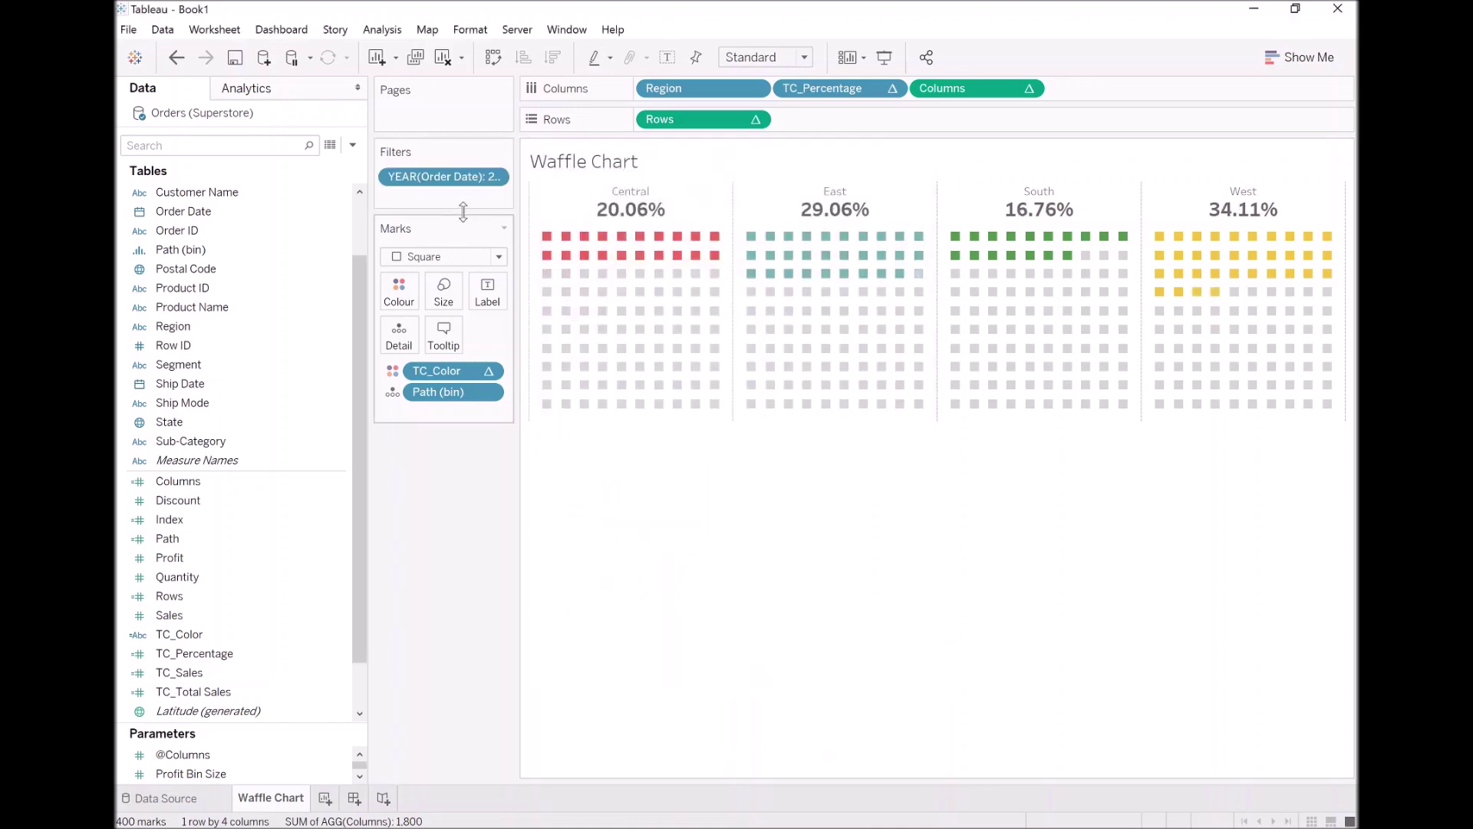
- Show the Order Date year filter beside the chart and change it to a single value list
{"action": "right_click", "coordinate": [460, 179]}
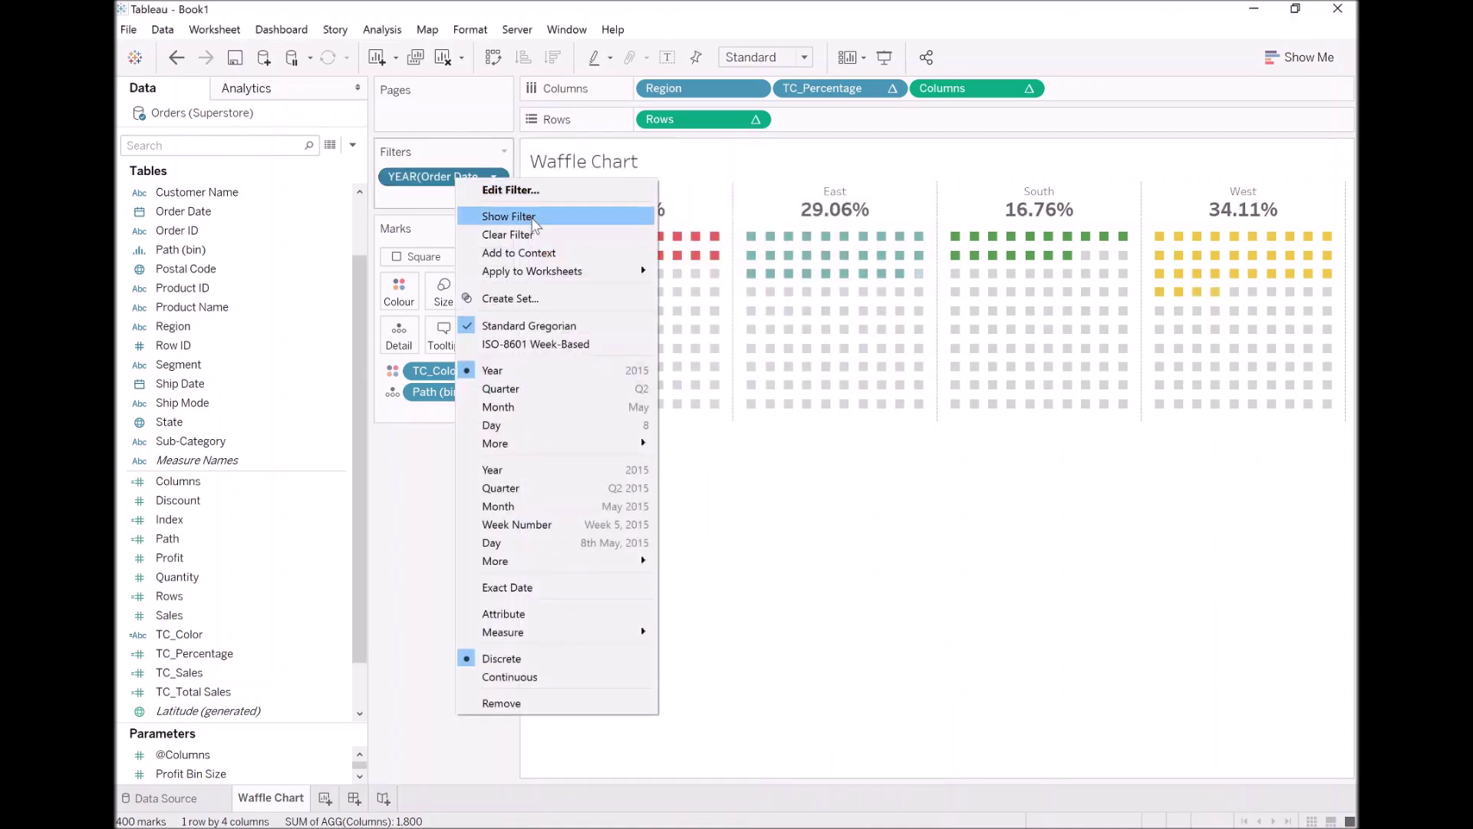
{"action": "left_click", "coordinate": [508, 217]}
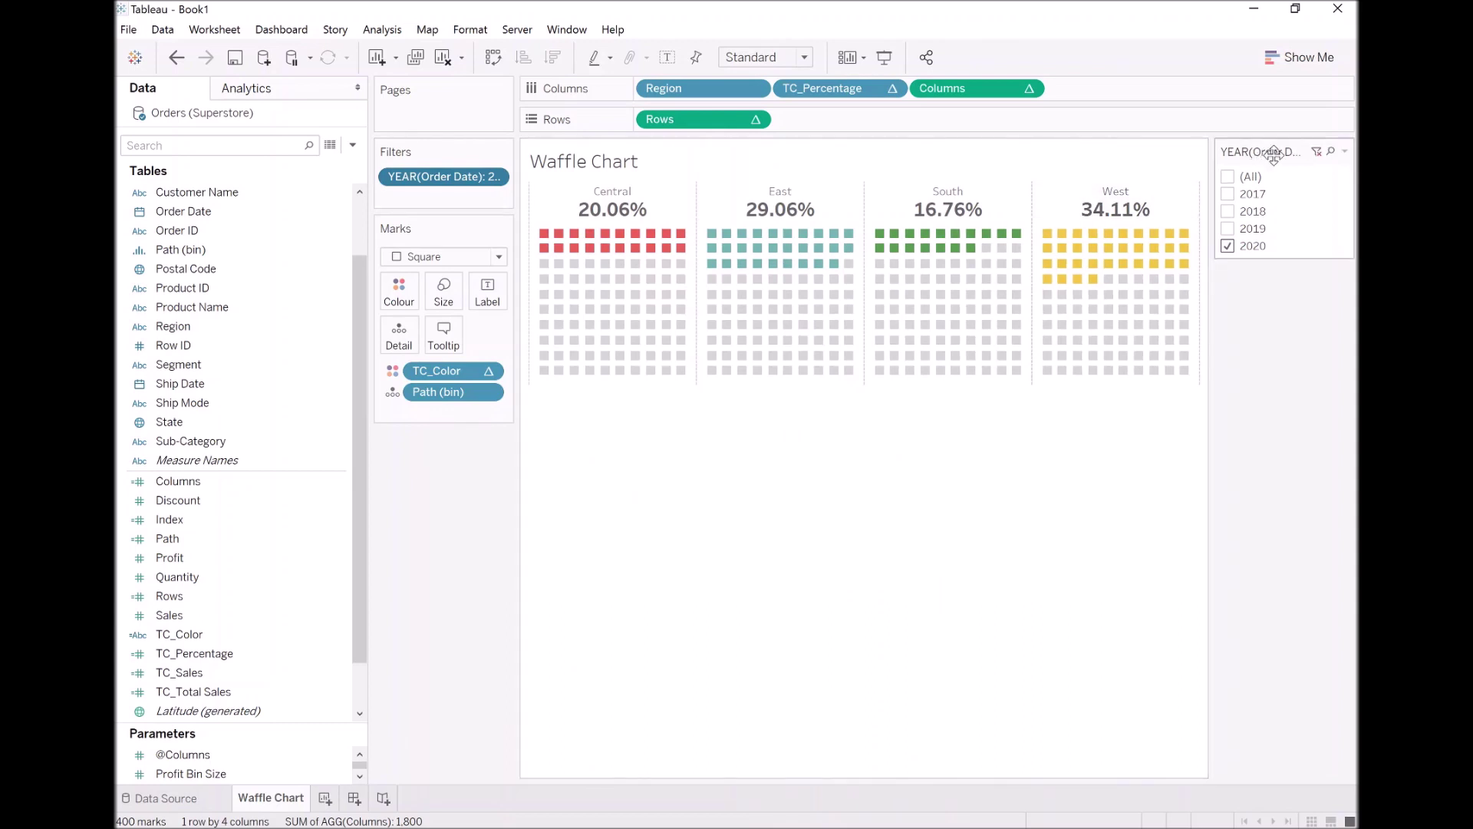
{"action": "left_click", "coordinate": [1345, 151]}
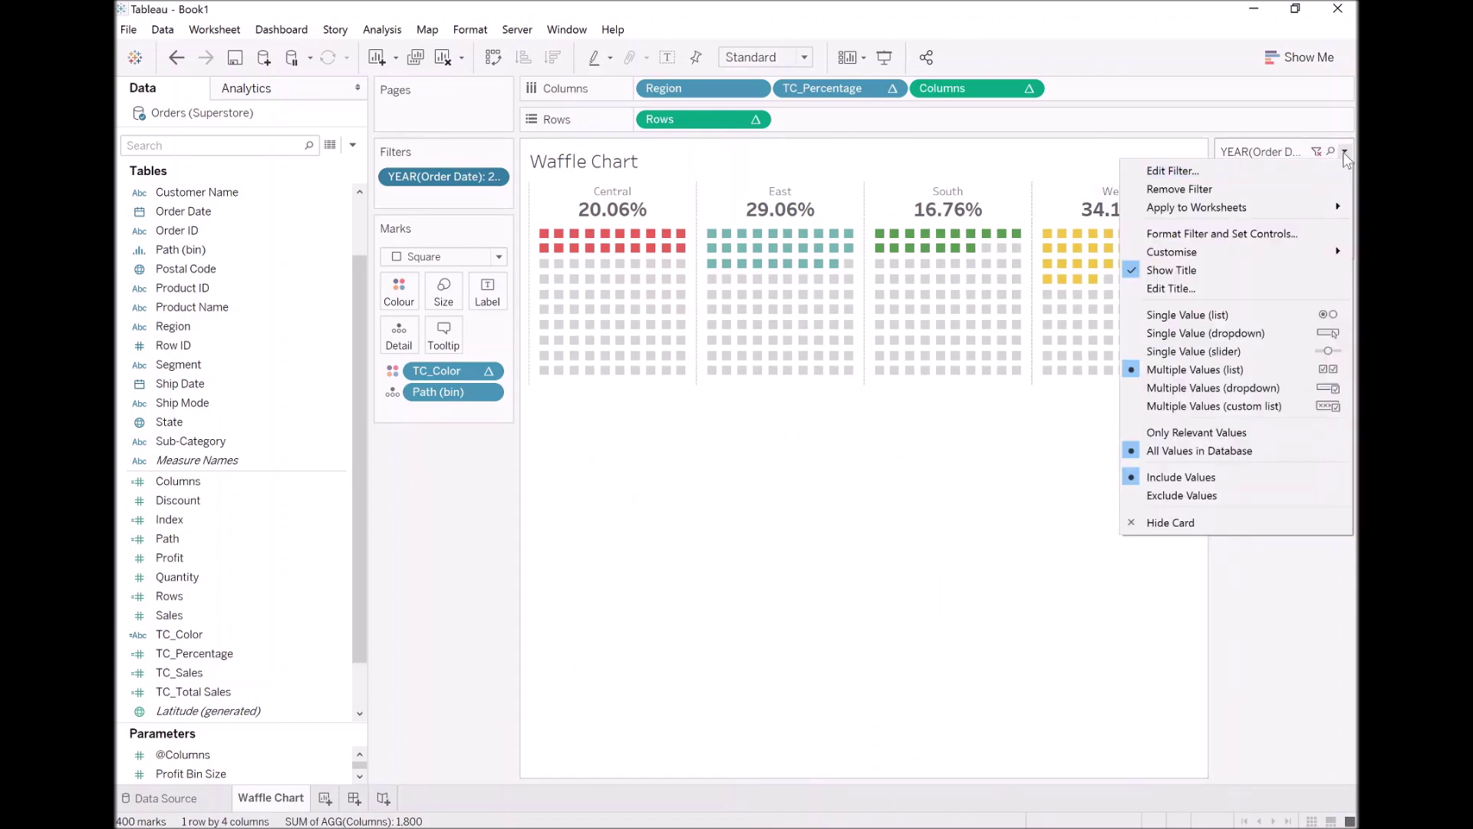
{"action": "left_click", "coordinate": [1264, 313]}
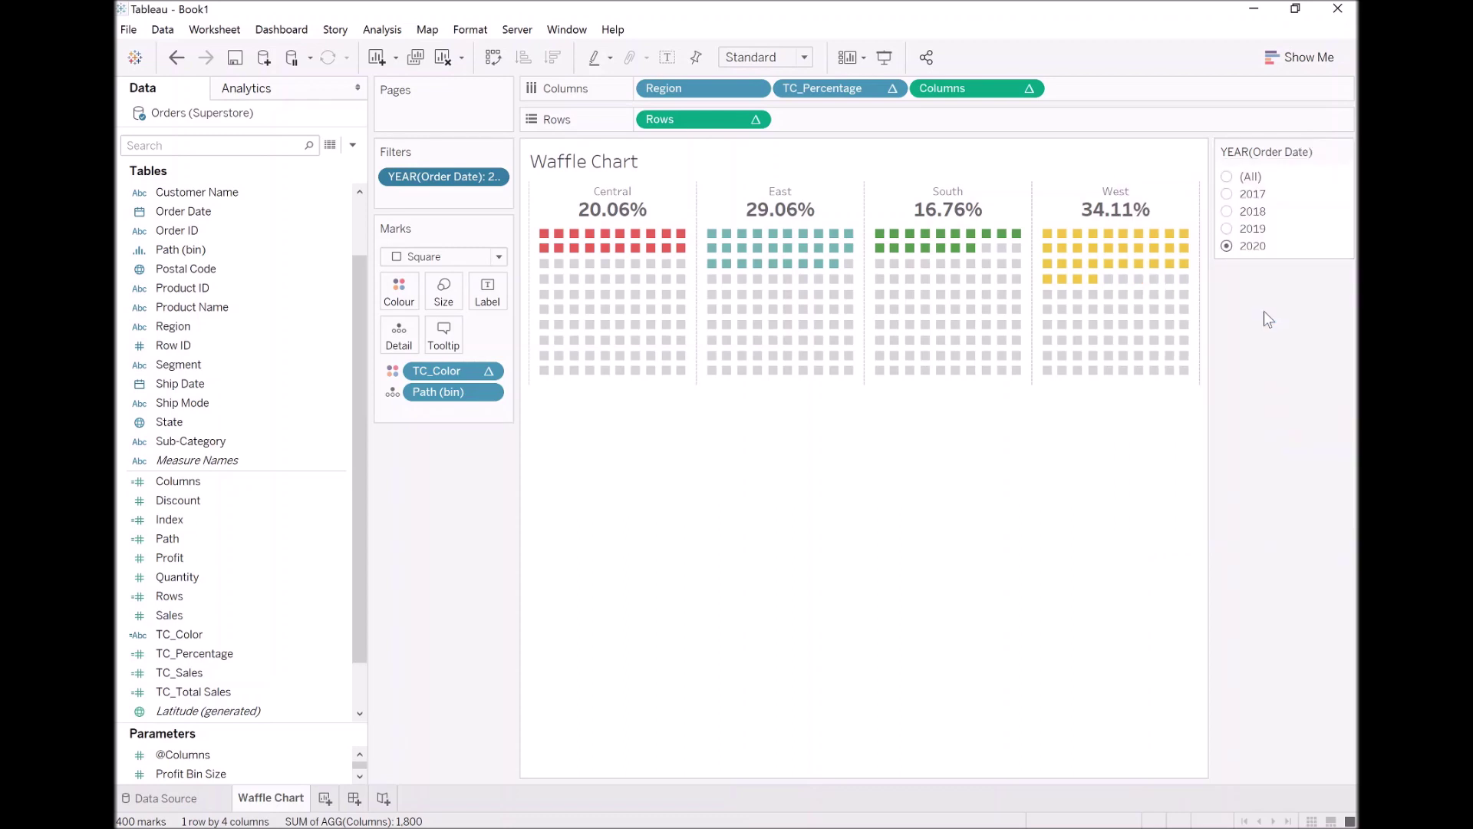
- Cycle the Order Date year filter through 2019, 2018, 2017 and 2020 to preview the animation, finishing on 2017
{"action": "left_click", "coordinate": [1227, 229]}
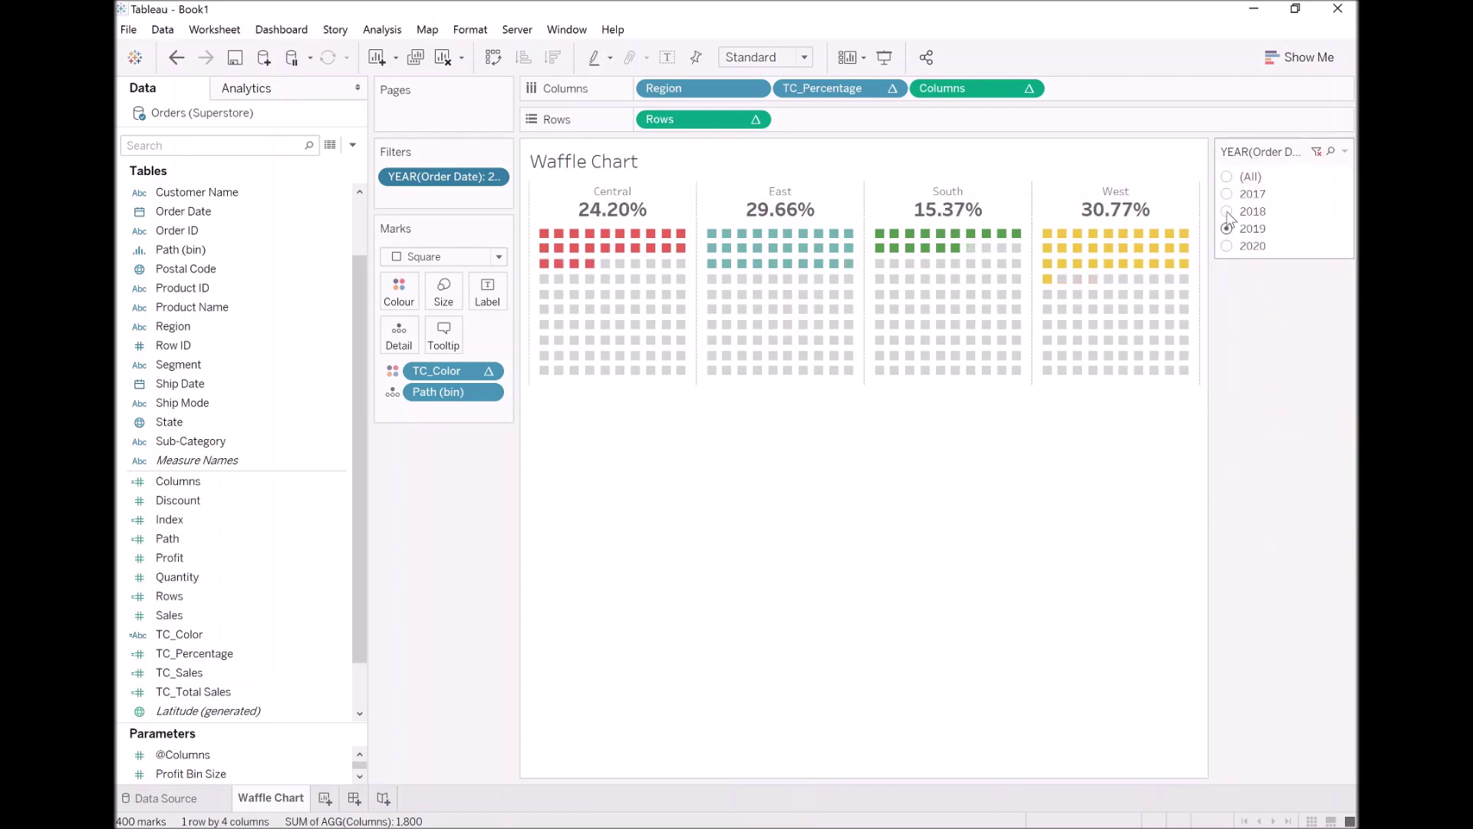
{"action": "left_click", "coordinate": [1228, 213]}
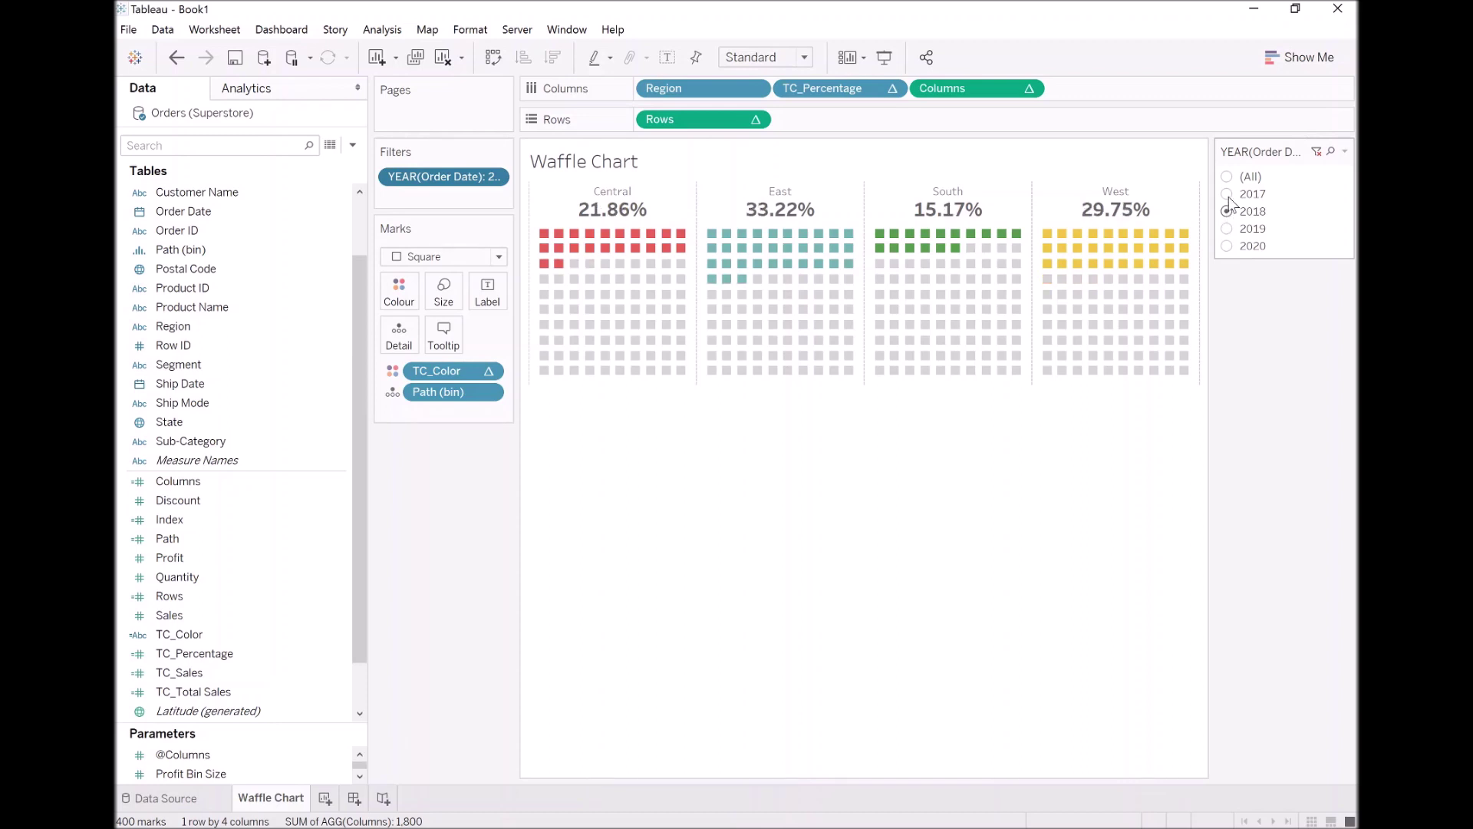
{"action": "left_click", "coordinate": [1229, 194]}
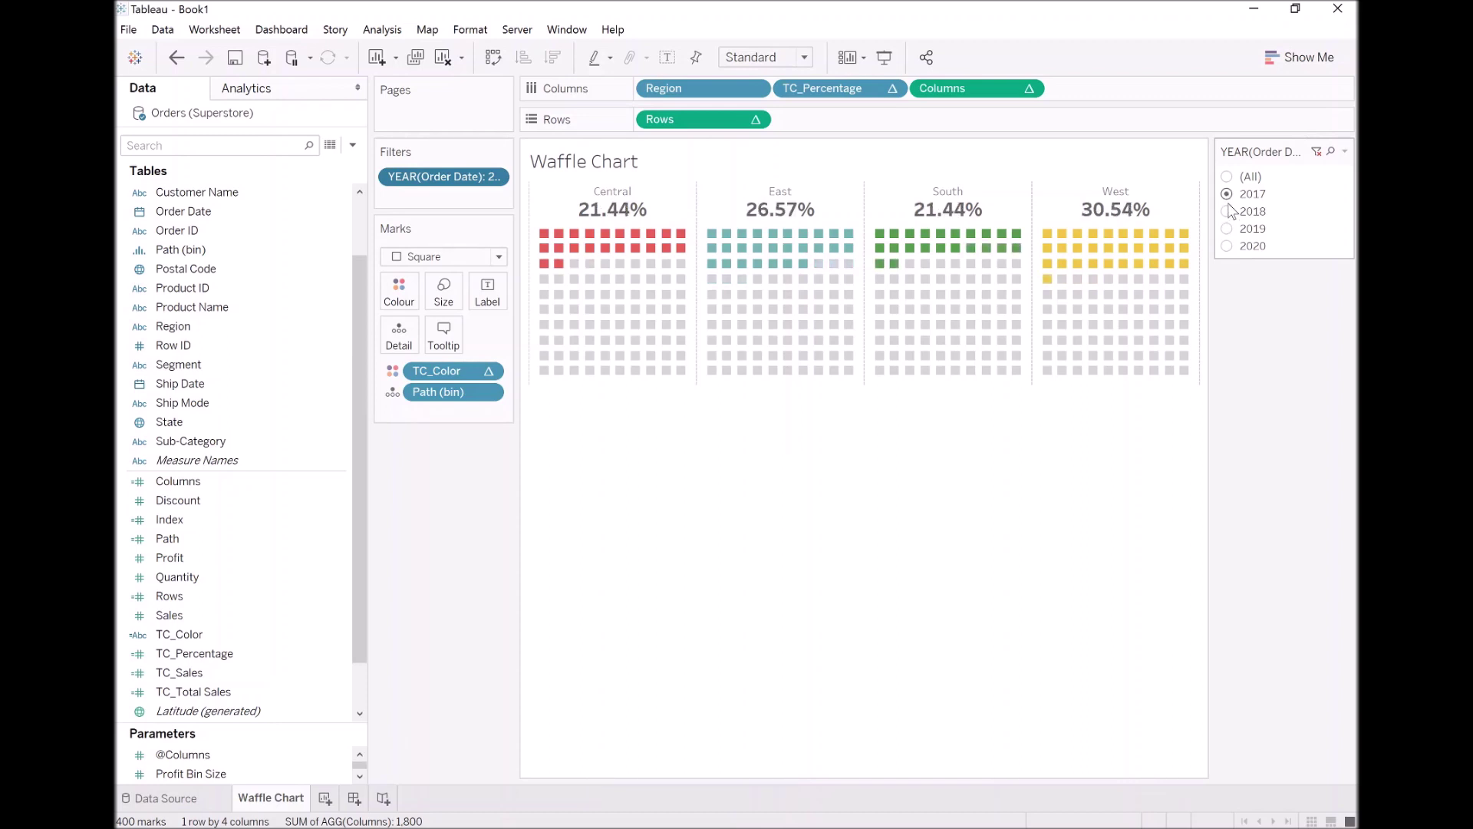
{"action": "left_click", "coordinate": [1228, 213]}
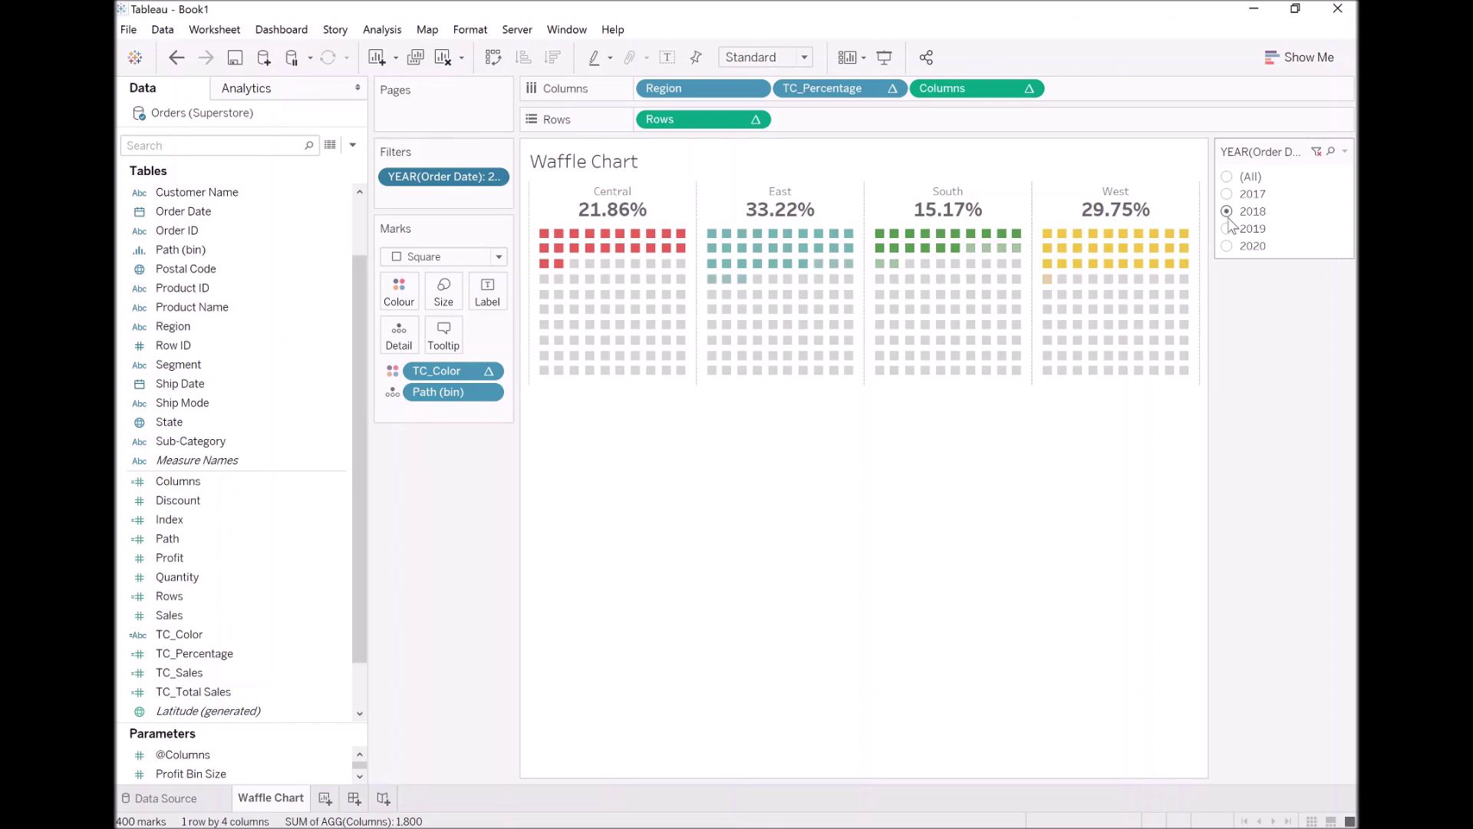
{"action": "left_click", "coordinate": [1228, 229]}
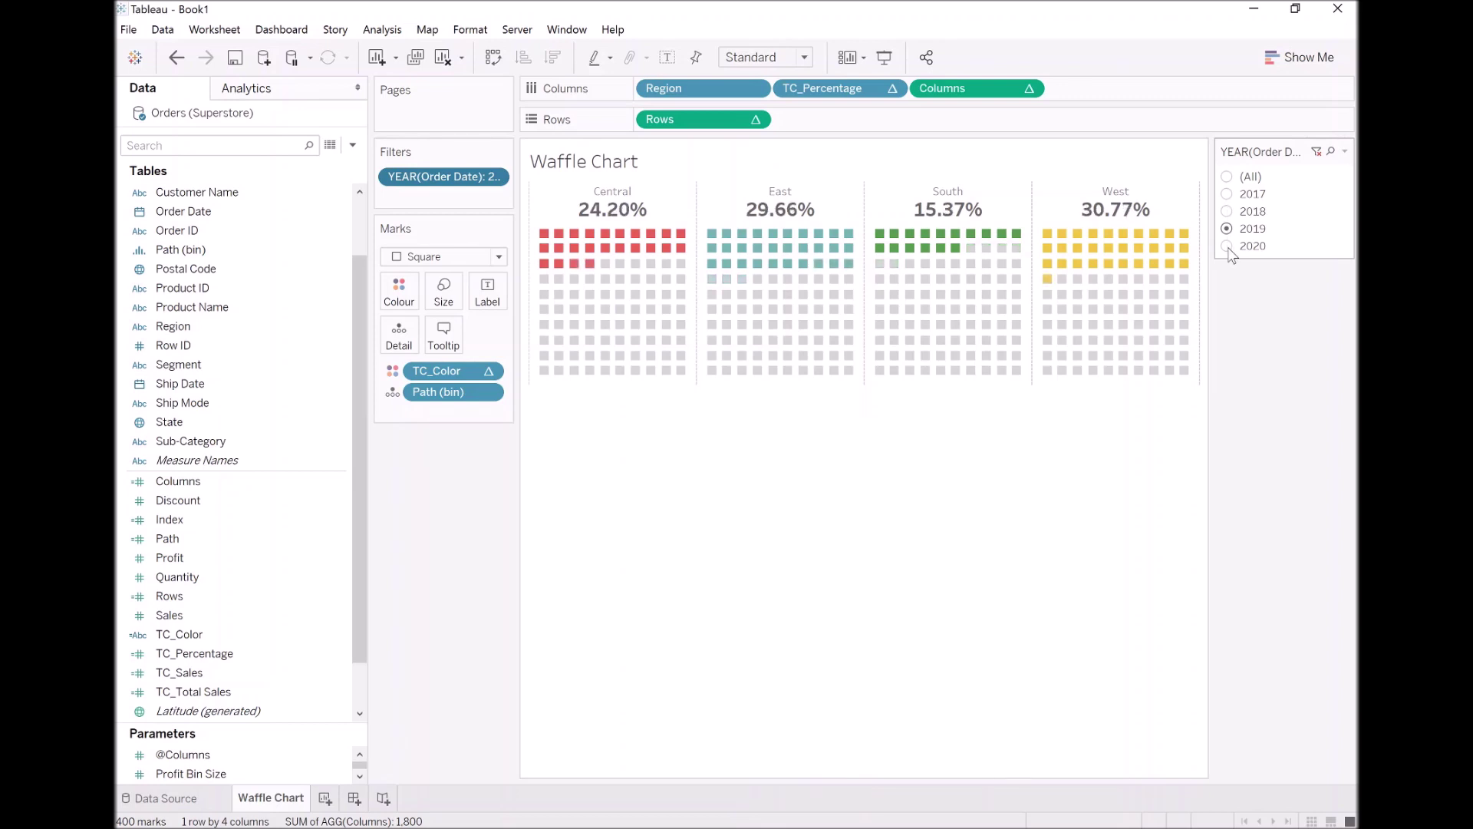
{"action": "left_click", "coordinate": [1229, 247]}
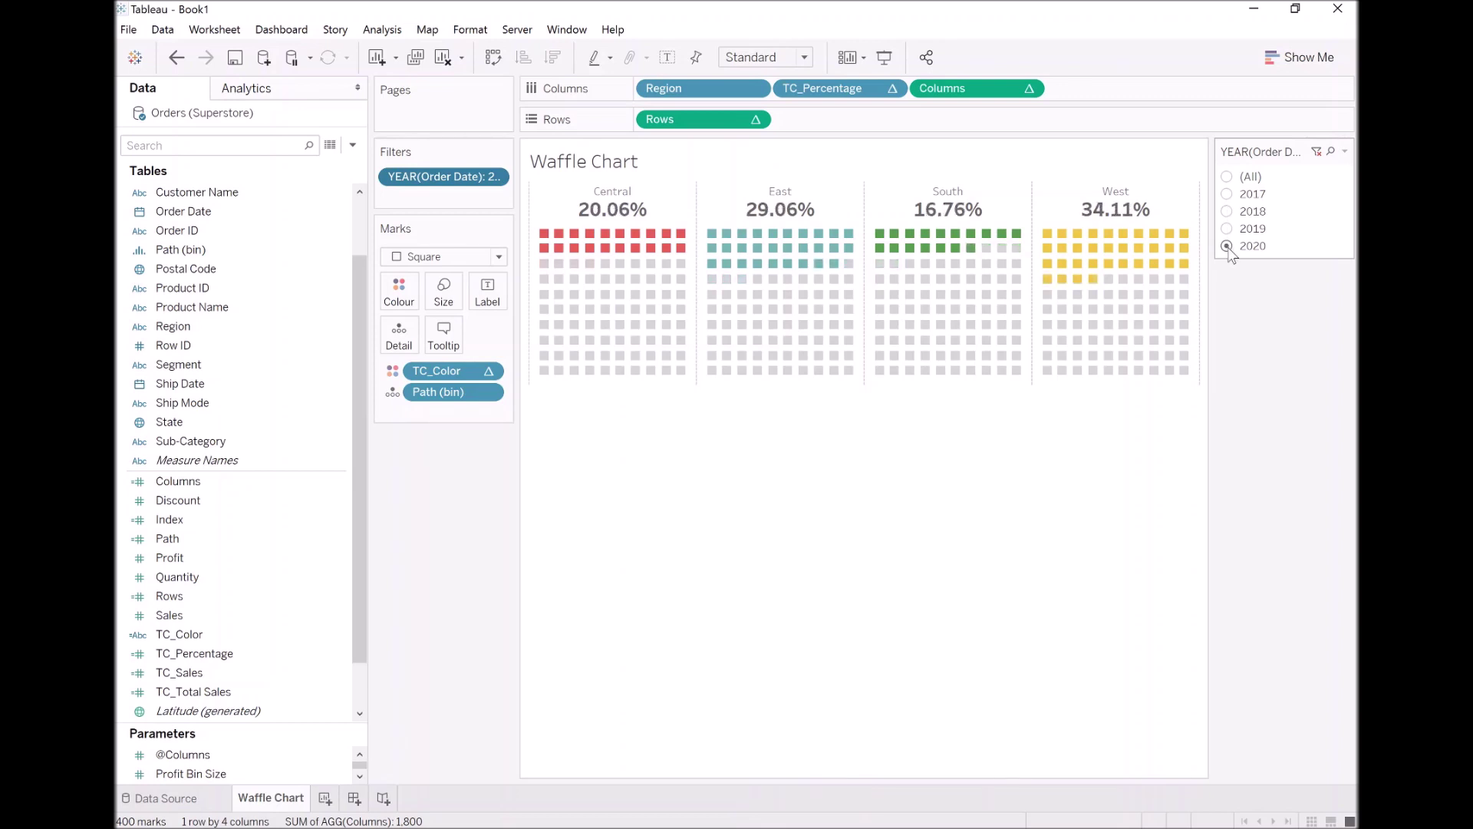
{"action": "left_click", "coordinate": [1227, 229]}
{"action": "left_click", "coordinate": [1228, 212]}
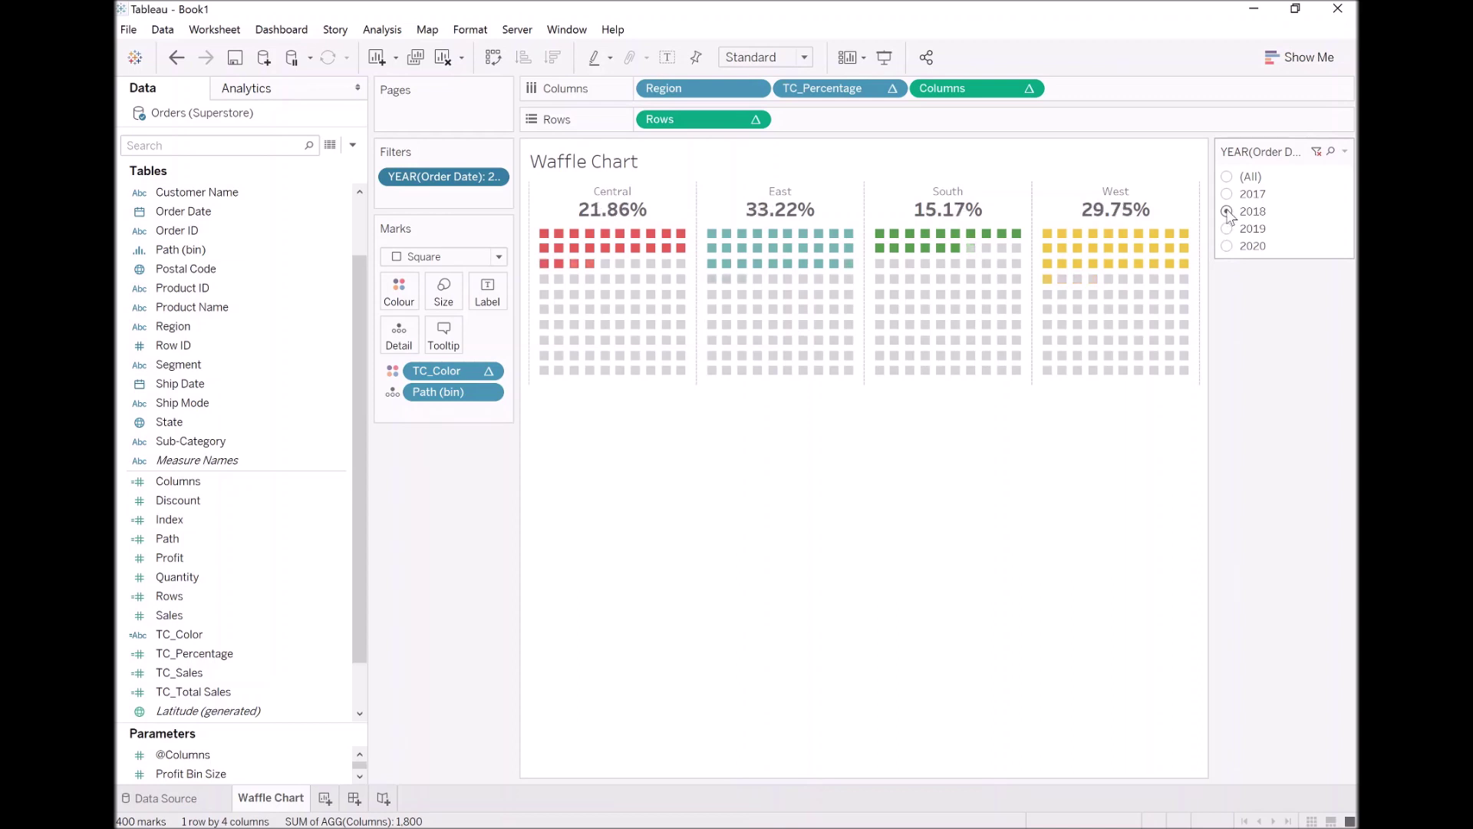
{"action": "left_click", "coordinate": [1228, 195]}
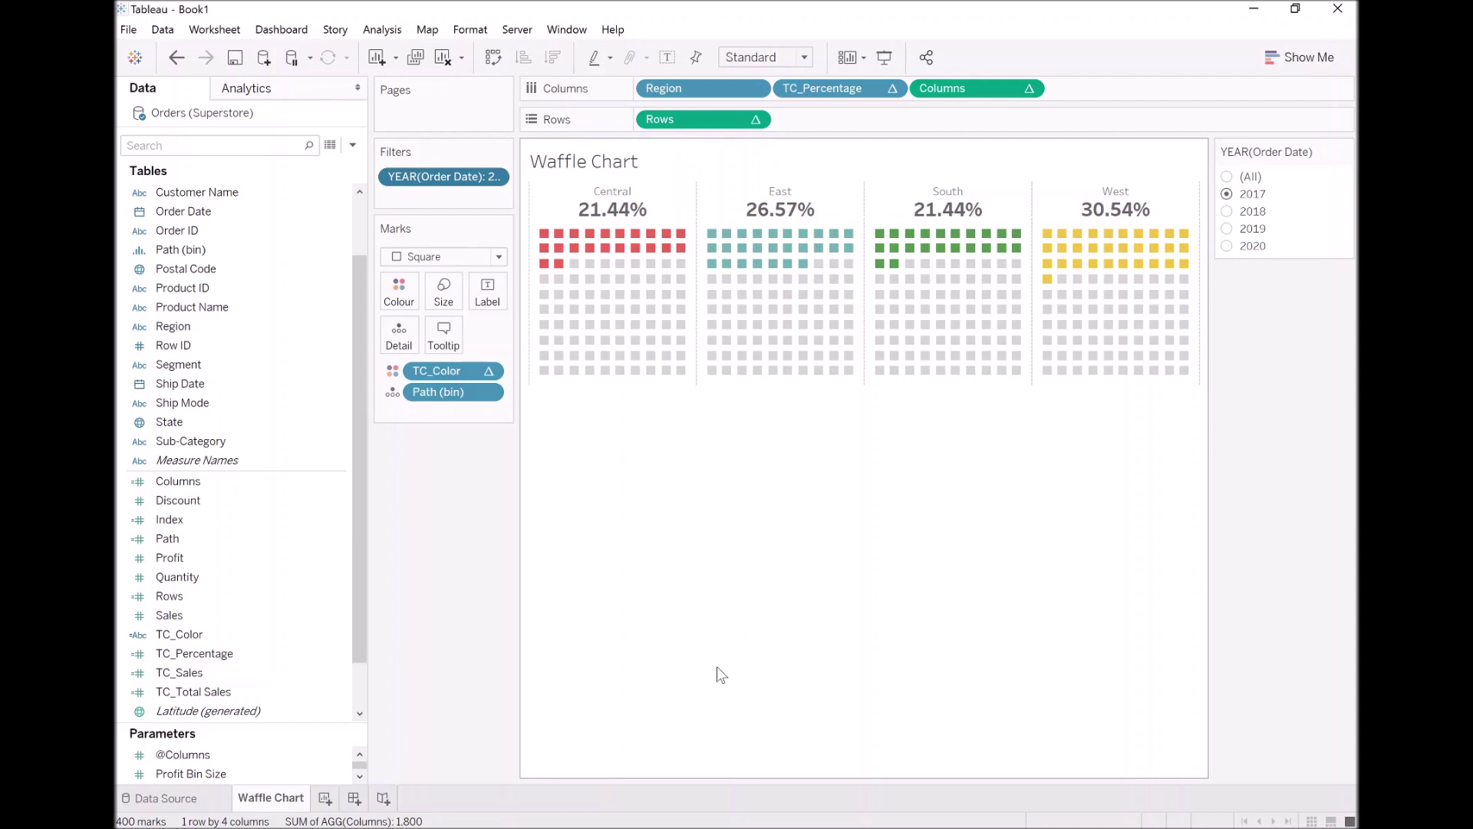
{"action": "right_click", "coordinate": [203, 752]}
{"action": "left_click", "coordinate": [264, 475]}
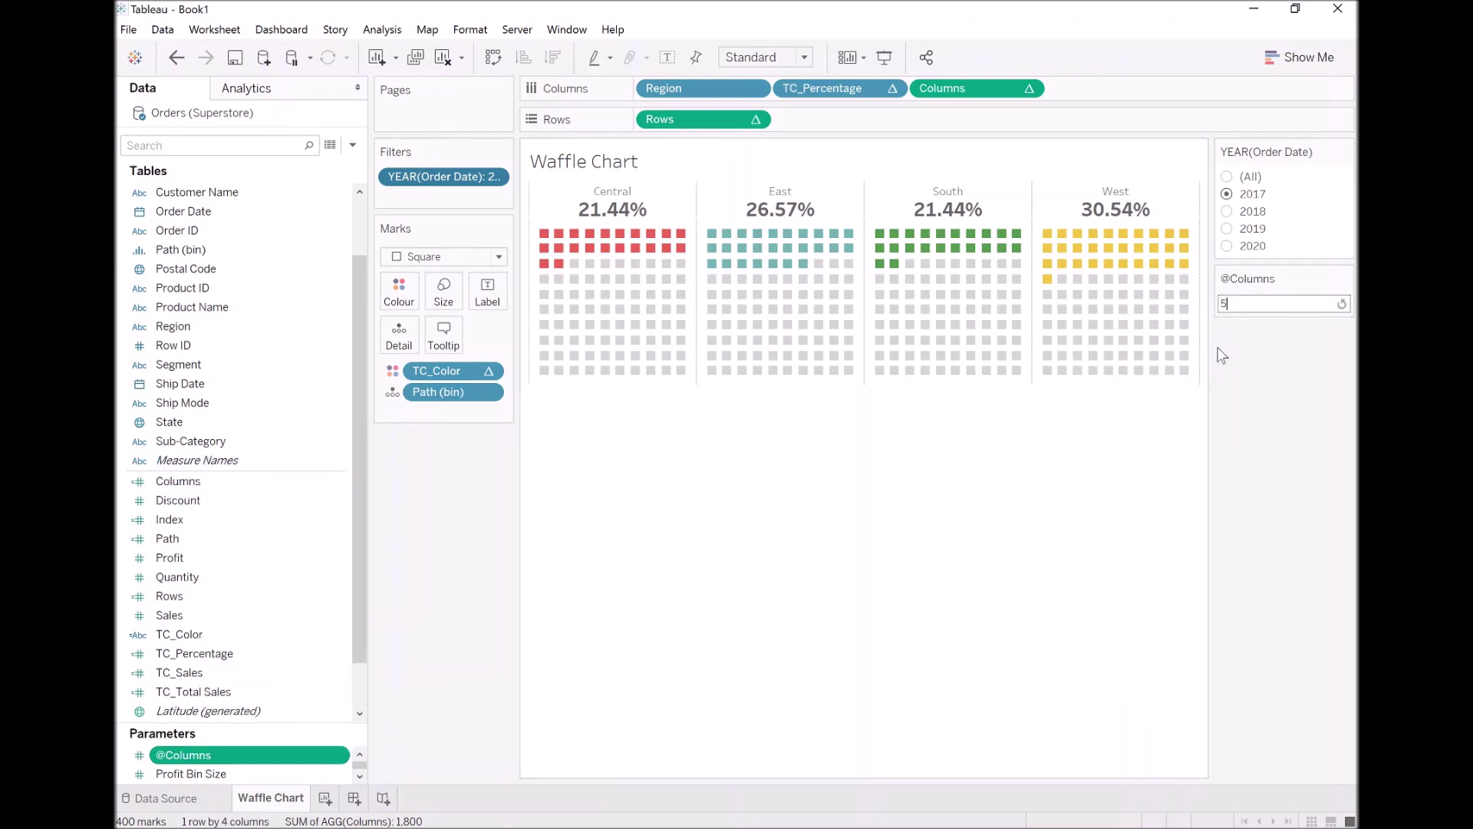
{"action": "key", "text": "Return"}
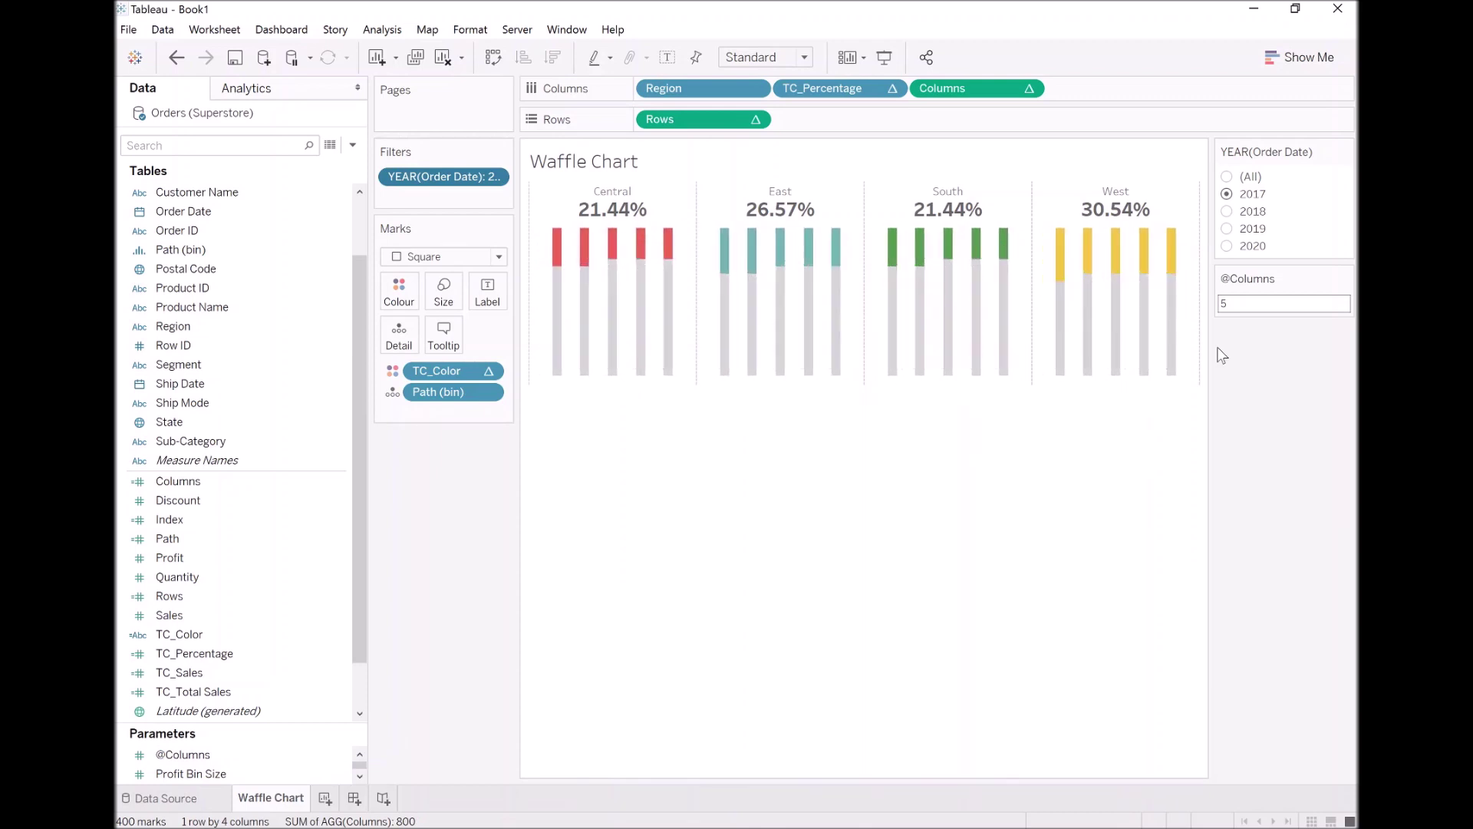
{"action": "left_click", "coordinate": [774, 59]}
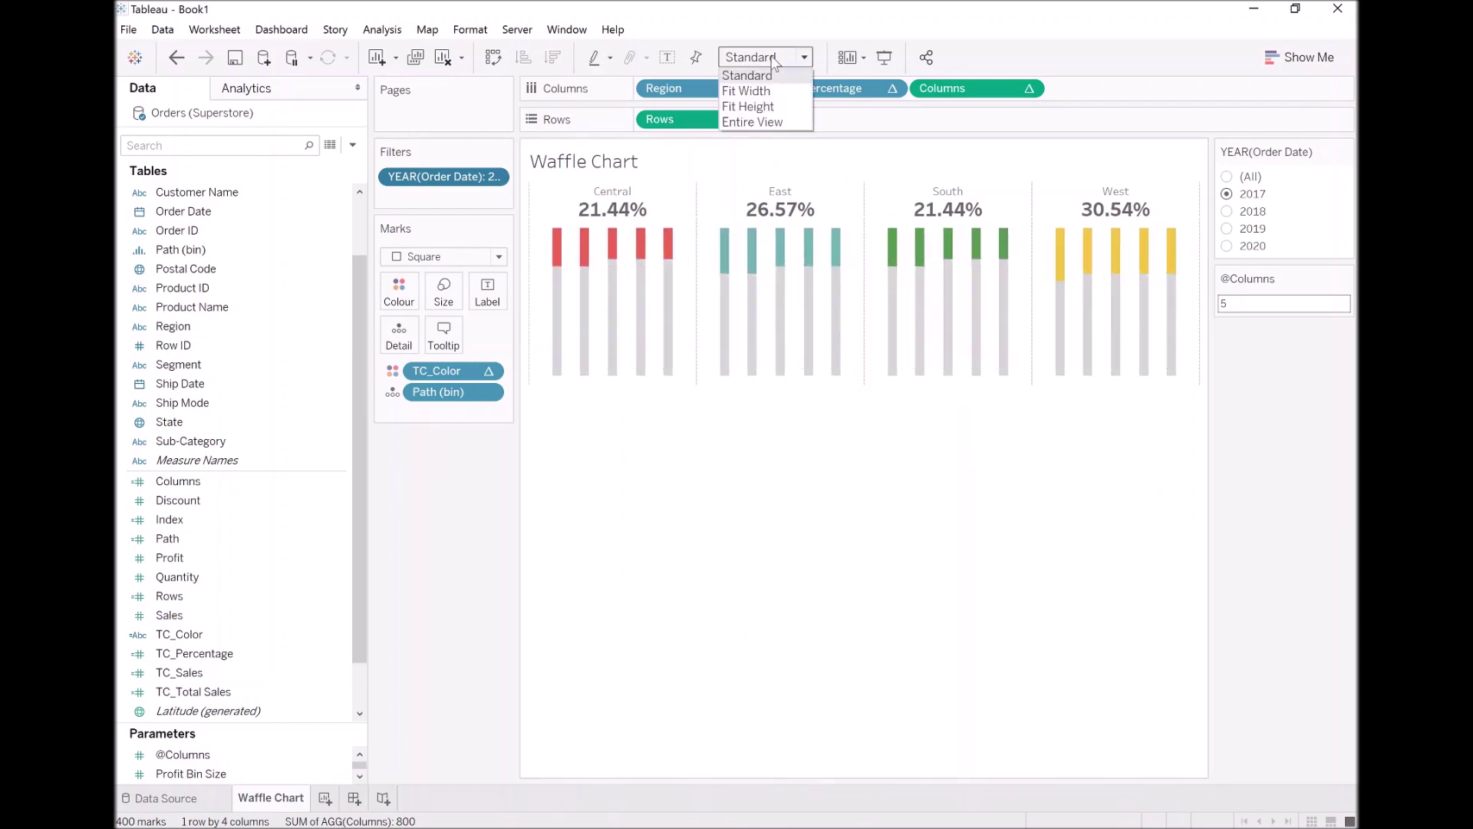
{"action": "left_click", "coordinate": [769, 122]}
{"action": "left_click", "coordinate": [1257, 304]}
{"action": "key", "text": "BackSpace"}
{"action": "type", "text": "10"}
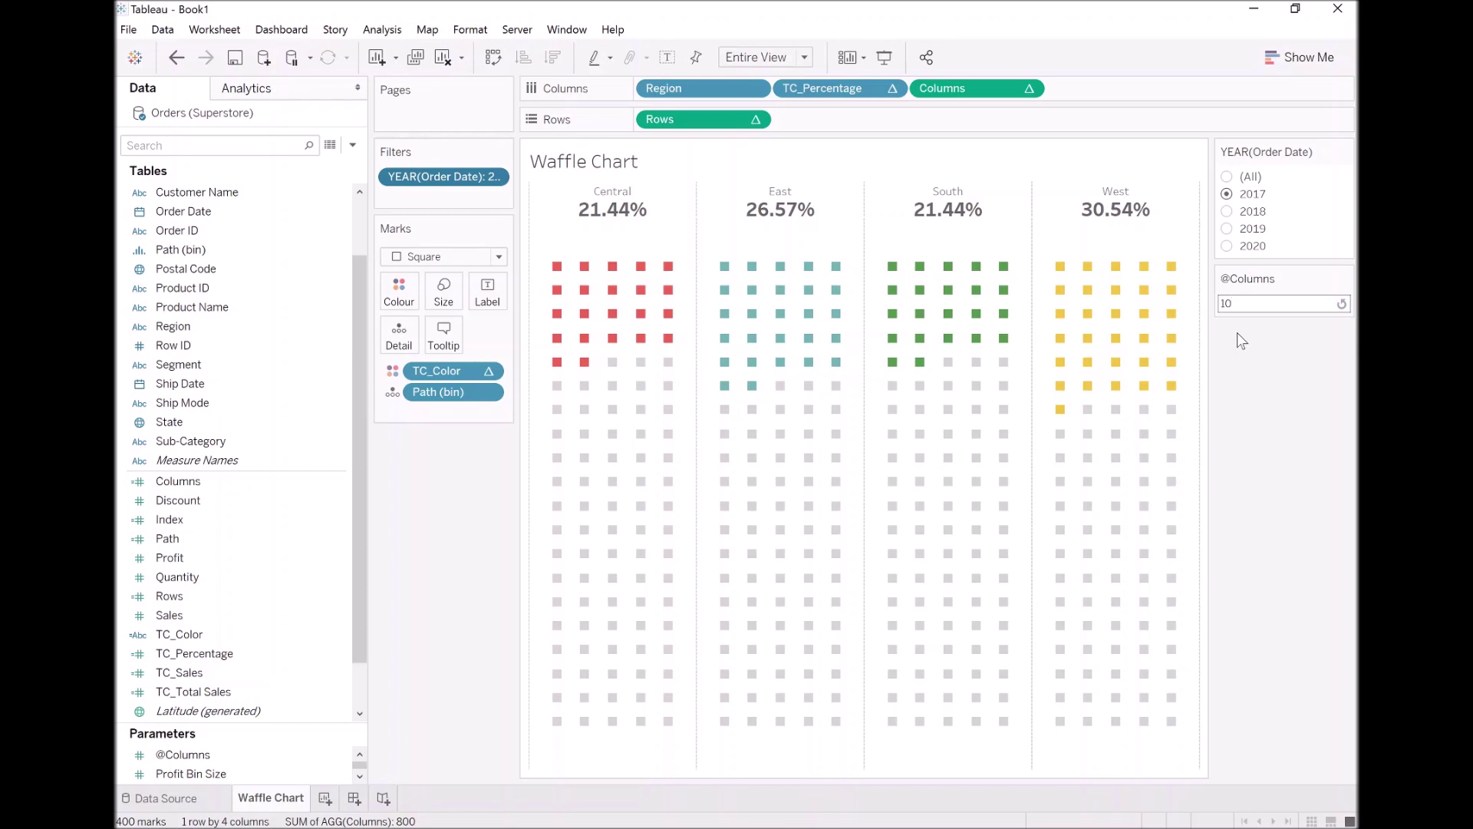
{"action": "key", "text": "Return"}
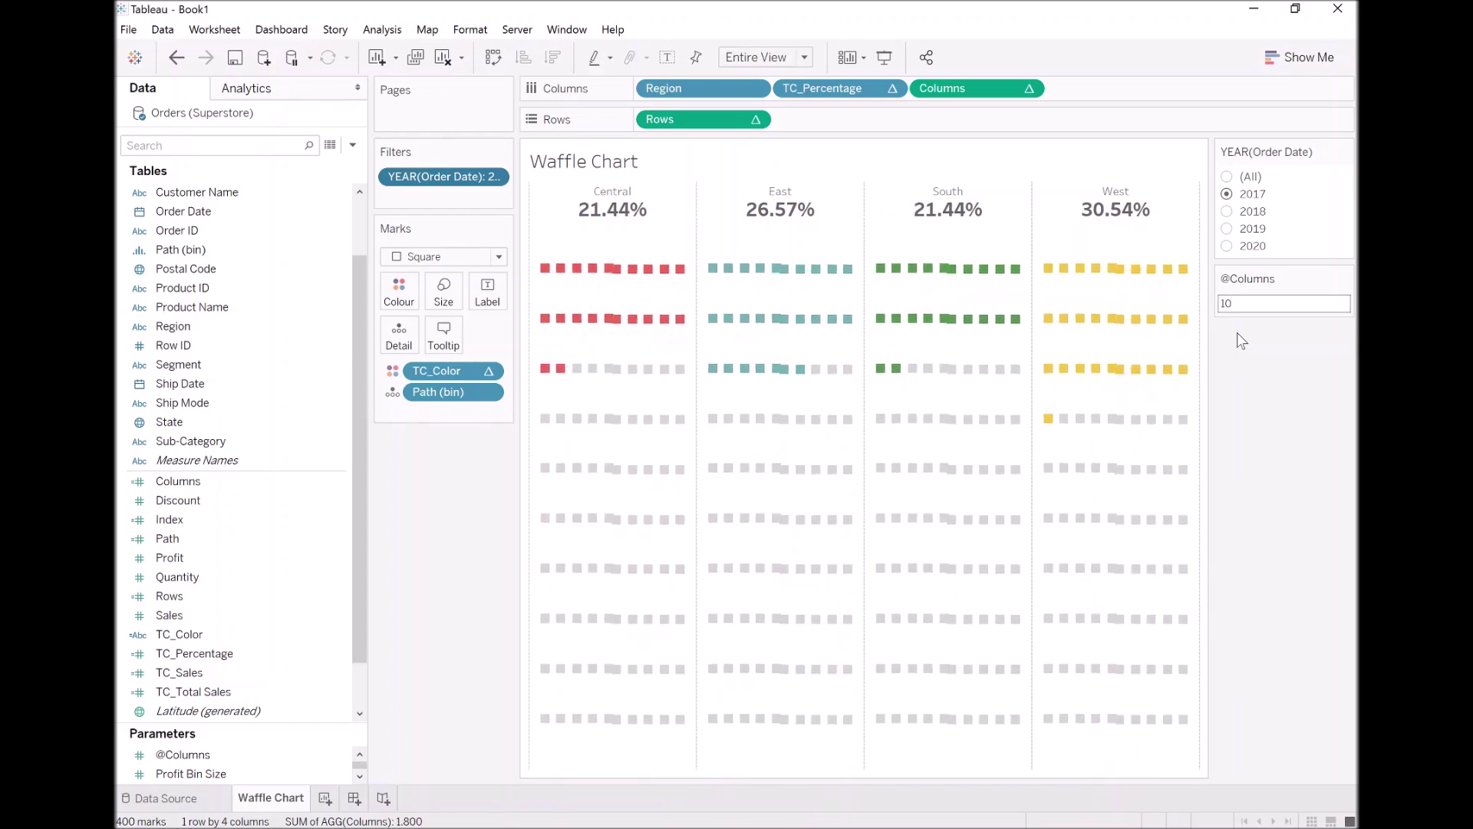
{"action": "double_click", "coordinate": [1249, 307]}
{"action": "type", "text": "20"}
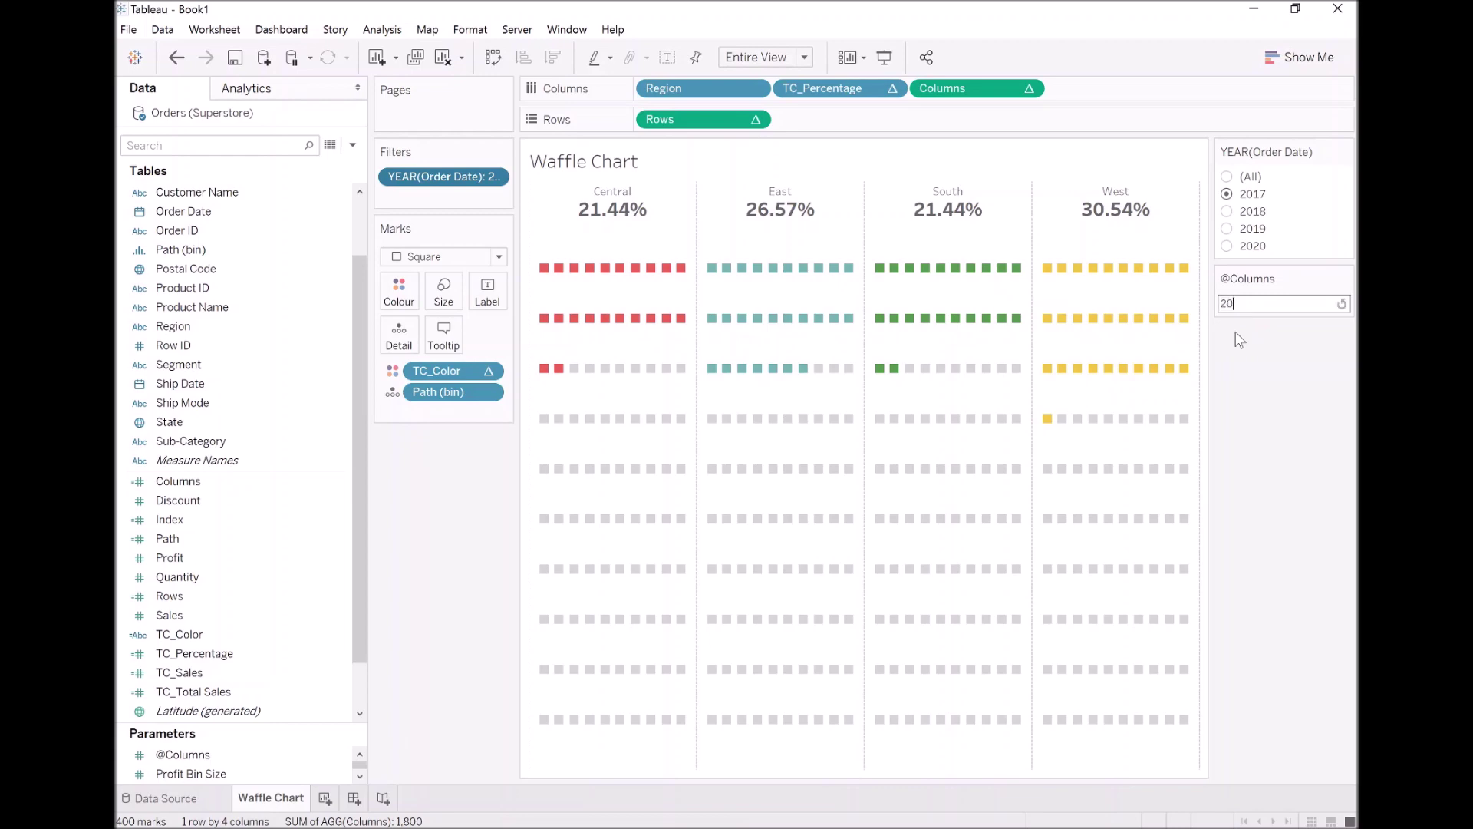
{"action": "key", "text": "Return"}
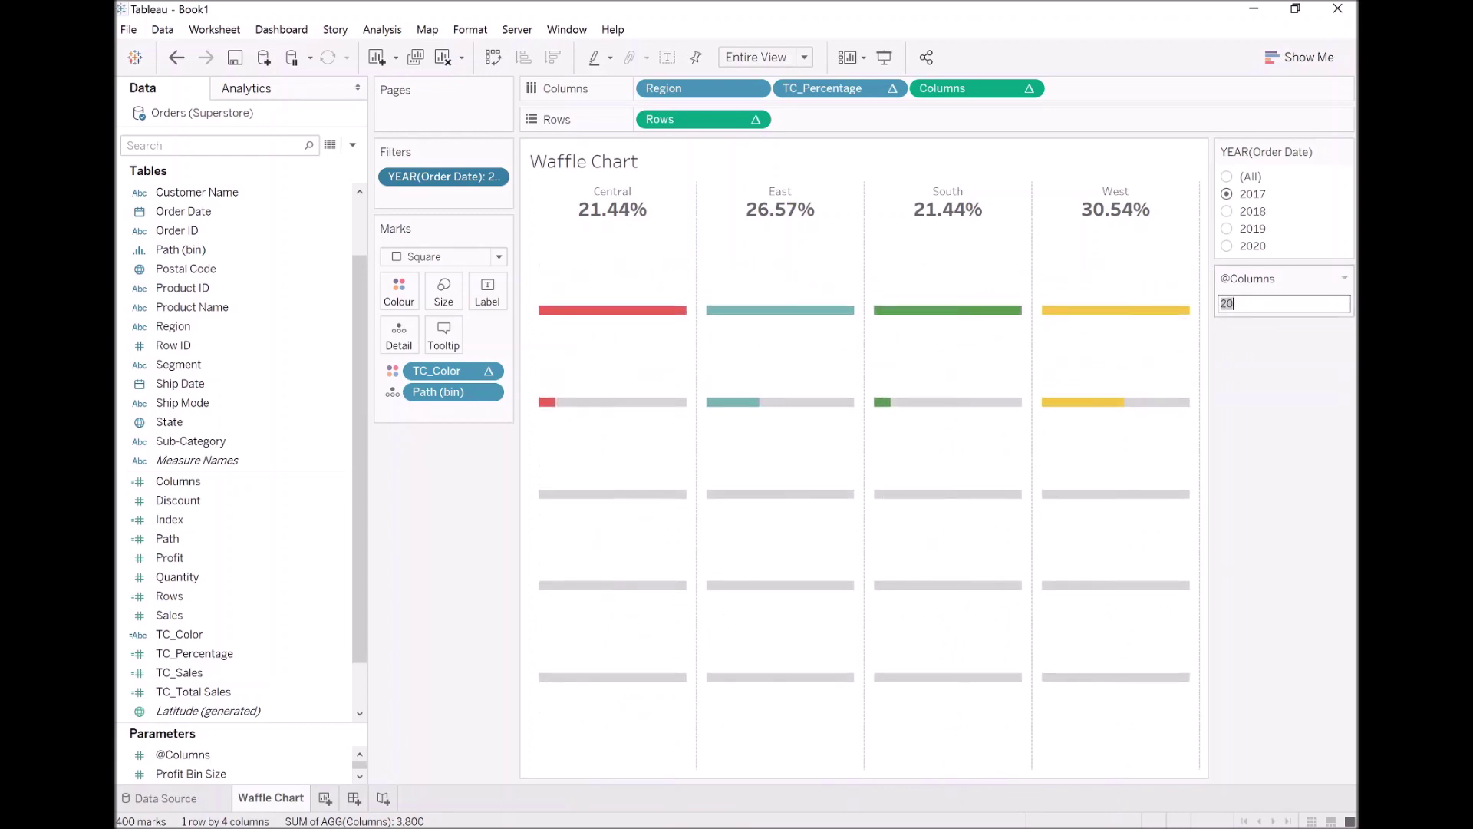
{"action": "key", "text": "Return"}
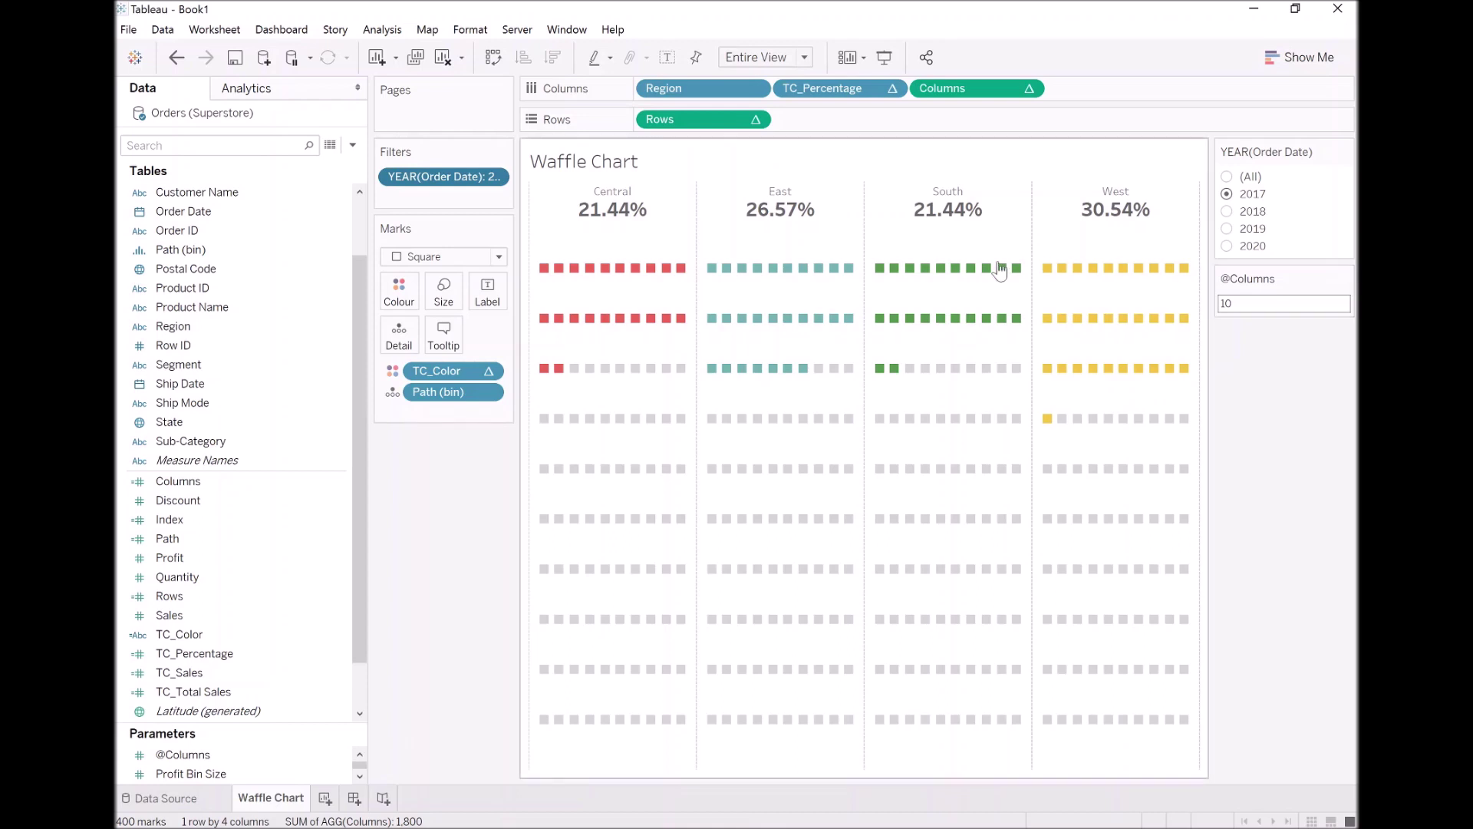
- Edit the Path (bin) field and set its size of bins to 2
{"action": "right_click", "coordinate": [195, 250]}
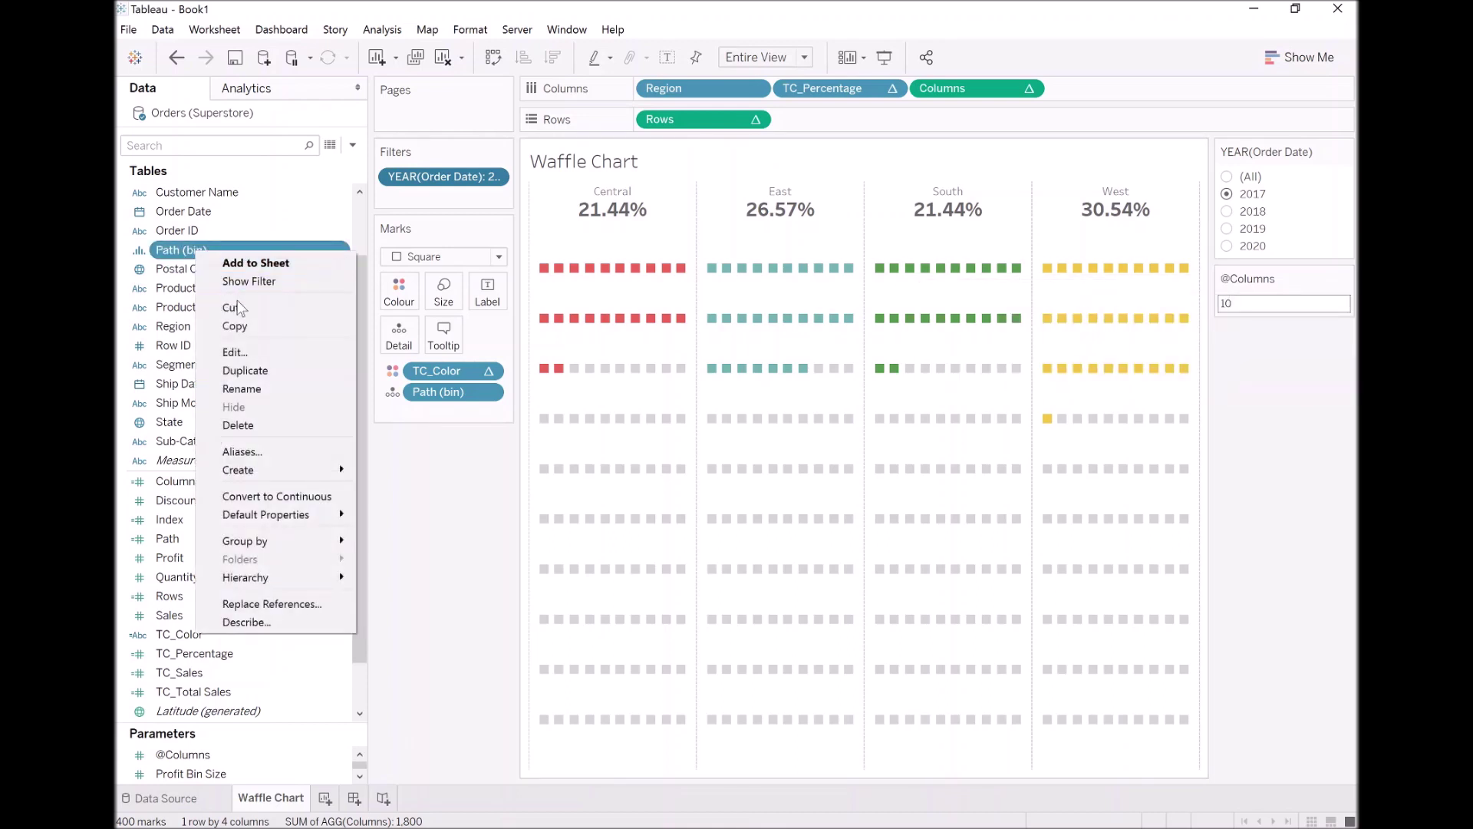
{"action": "left_click", "coordinate": [259, 350]}
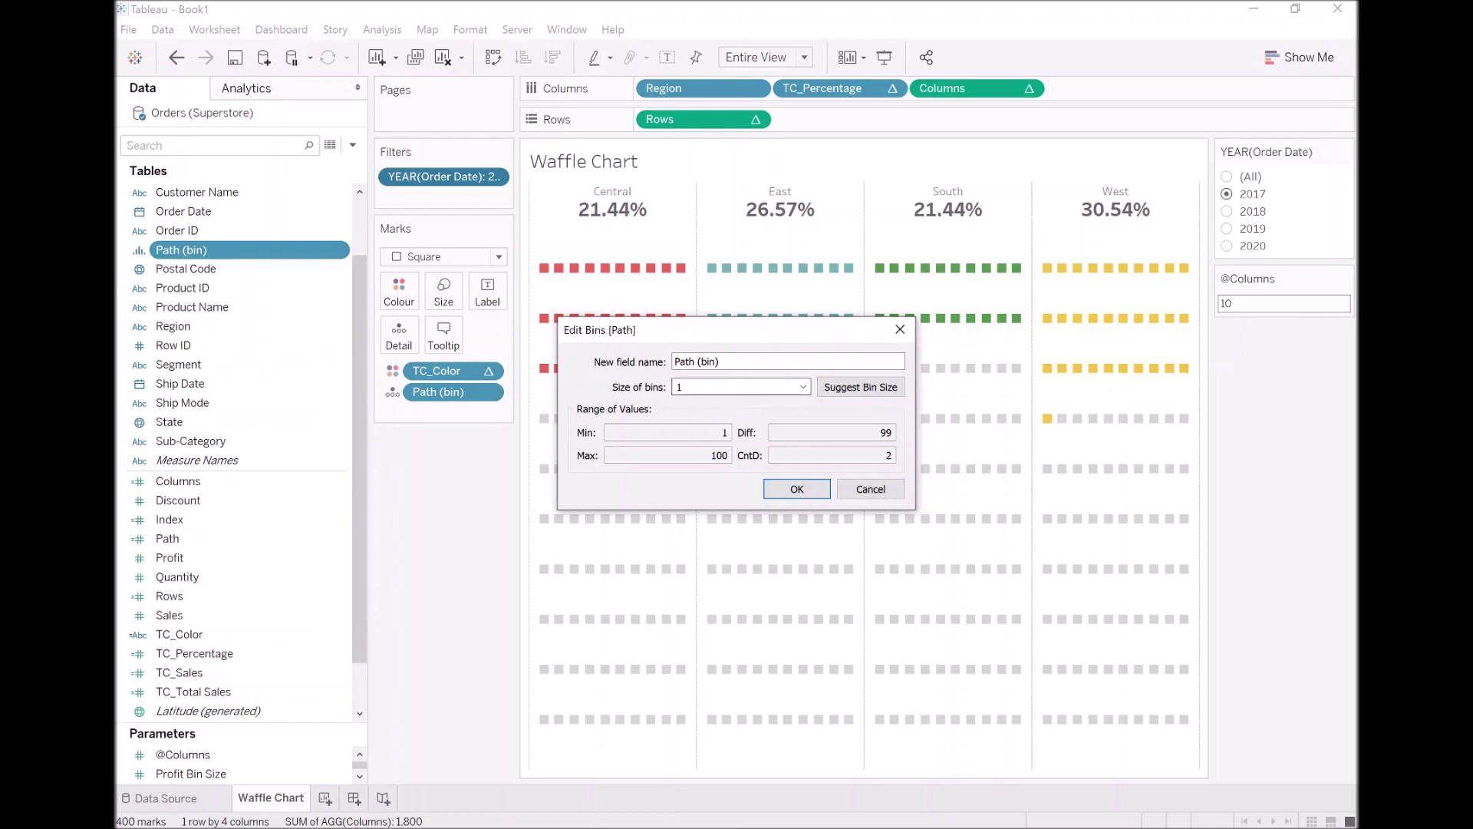
{"action": "type", "text": "2"}
{"action": "left_click", "coordinate": [803, 494]}
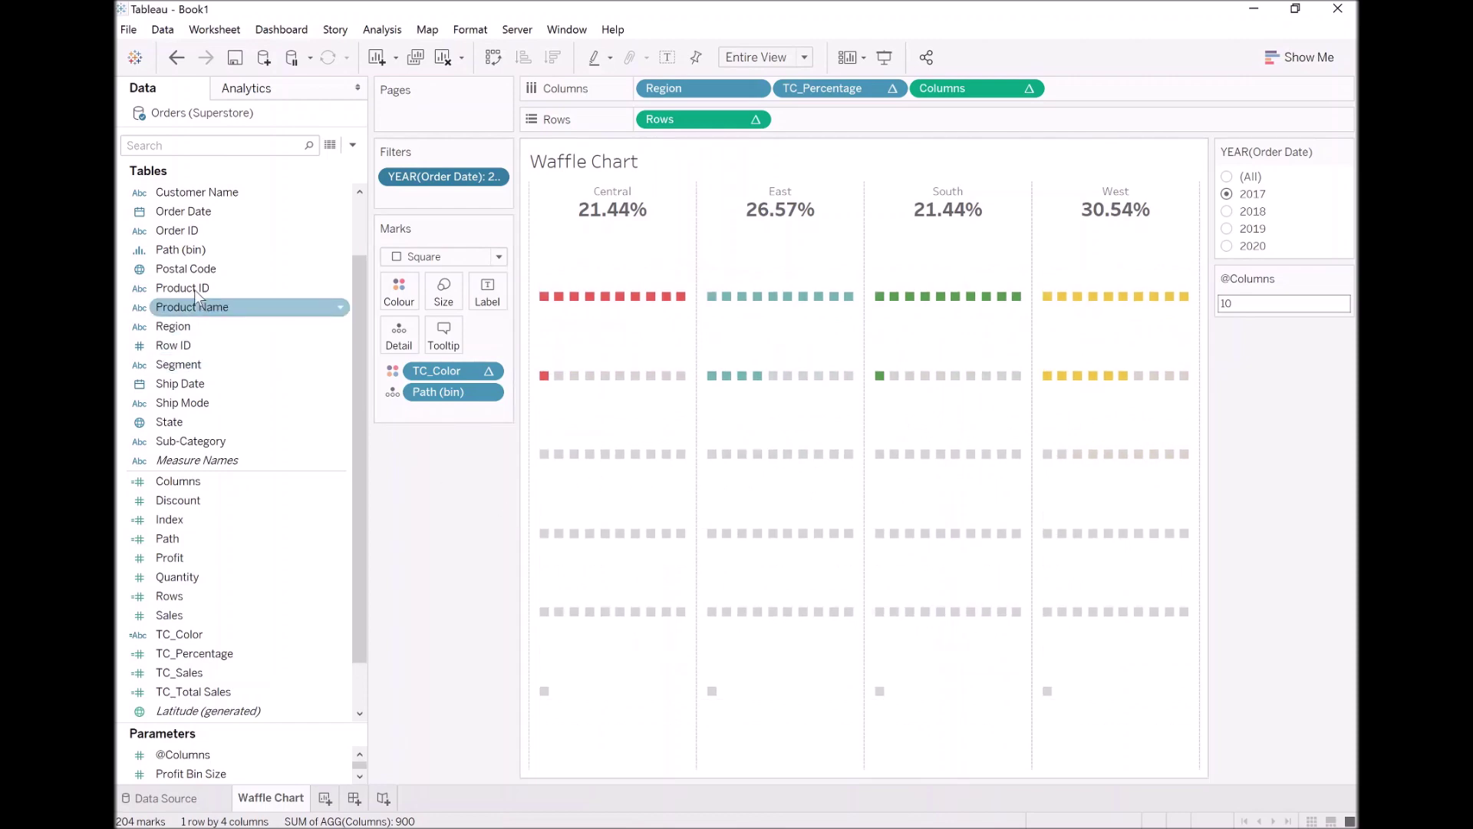
- Restore the size of bins of the Path (bin) field to 1
{"action": "left_click", "coordinate": [202, 250]}
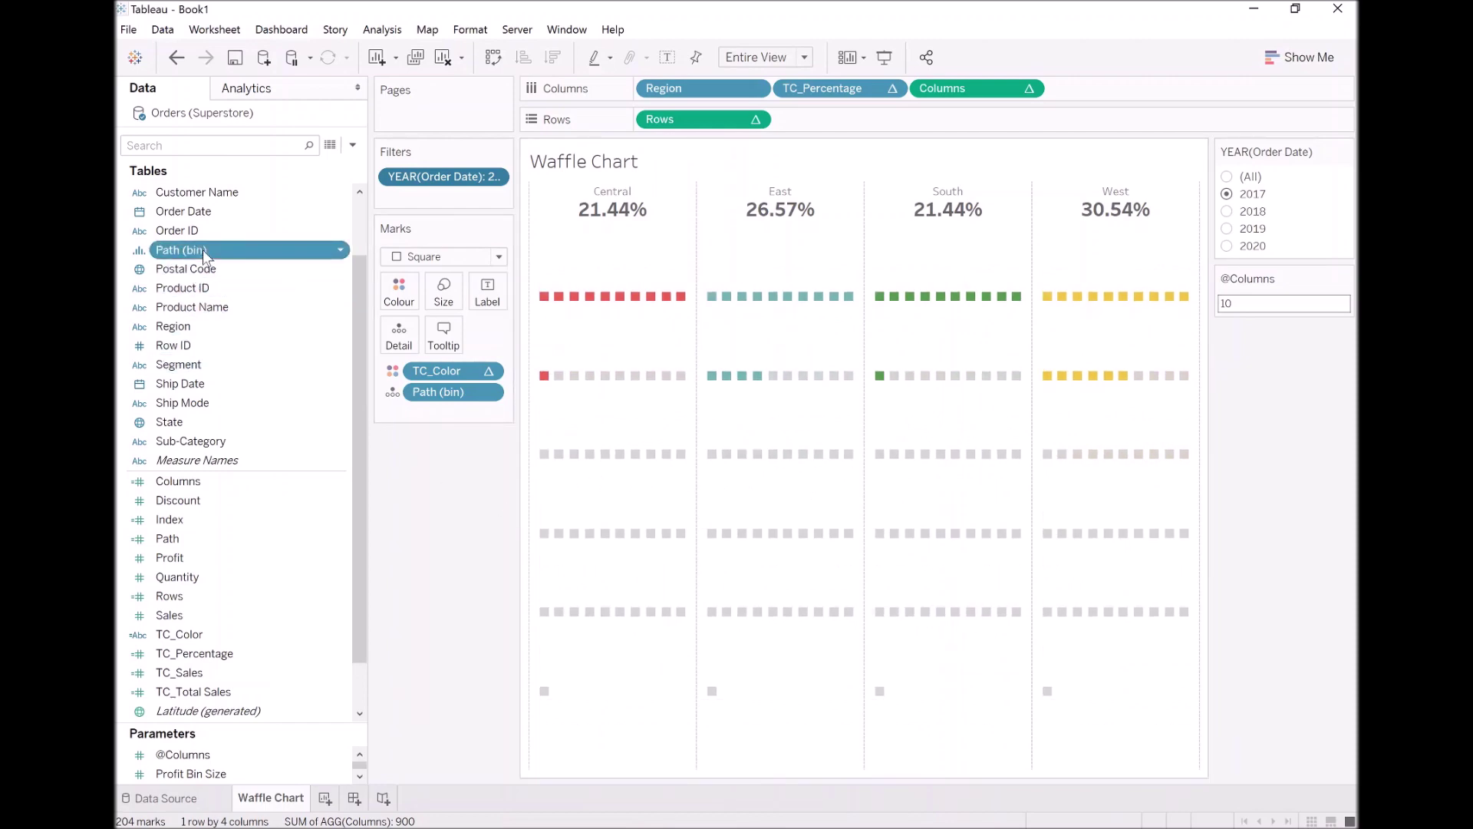
{"action": "right_click", "coordinate": [203, 250]}
{"action": "left_click", "coordinate": [259, 347]}
{"action": "key", "text": "BackSpace"}
{"action": "type", "text": "1"}
{"action": "left_click", "coordinate": [793, 495]}
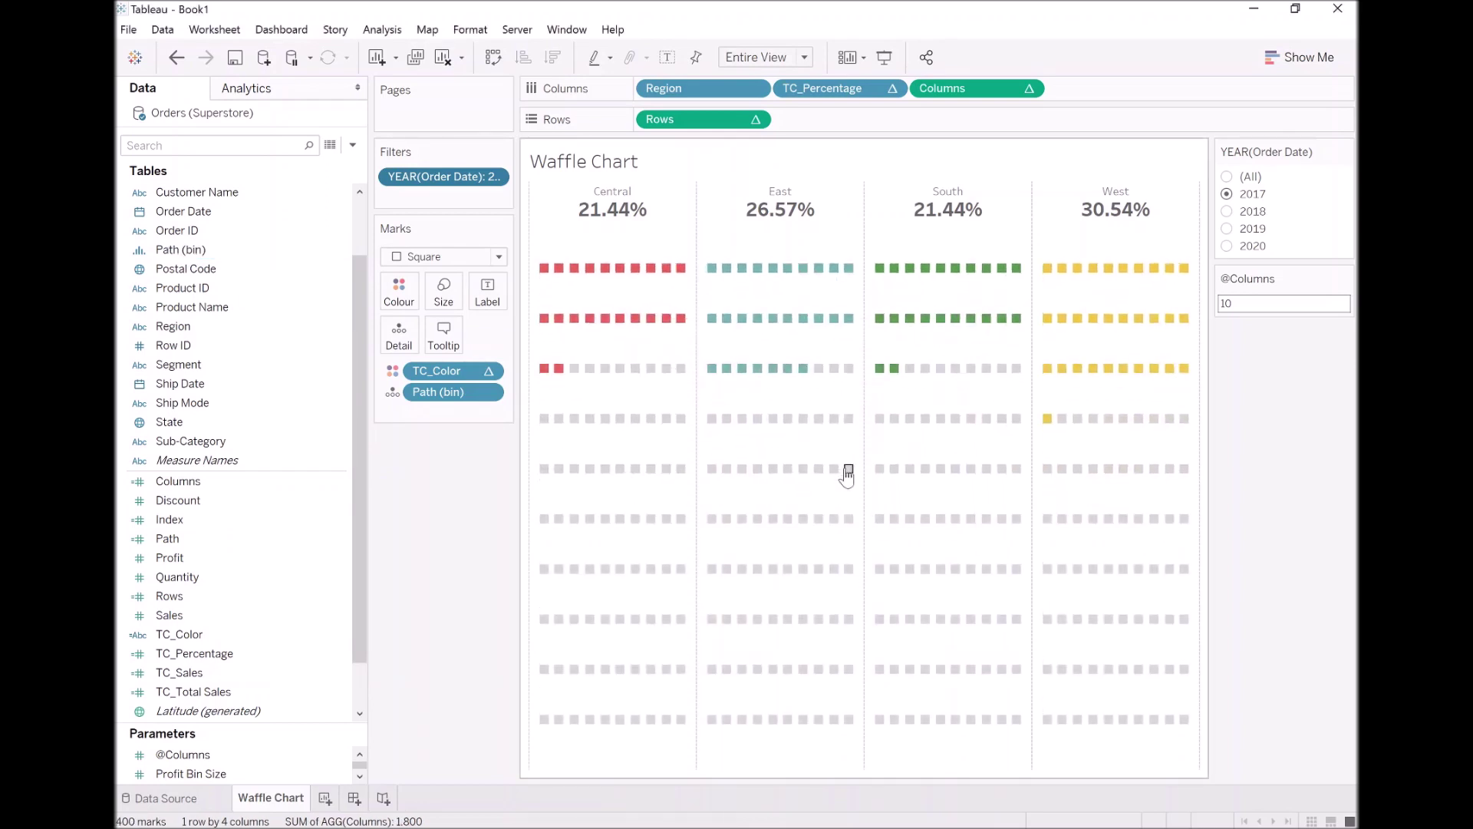
- Change the chart's view fit to Fit Width
{"action": "left_click", "coordinate": [763, 57]}
{"action": "left_click", "coordinate": [763, 92]}
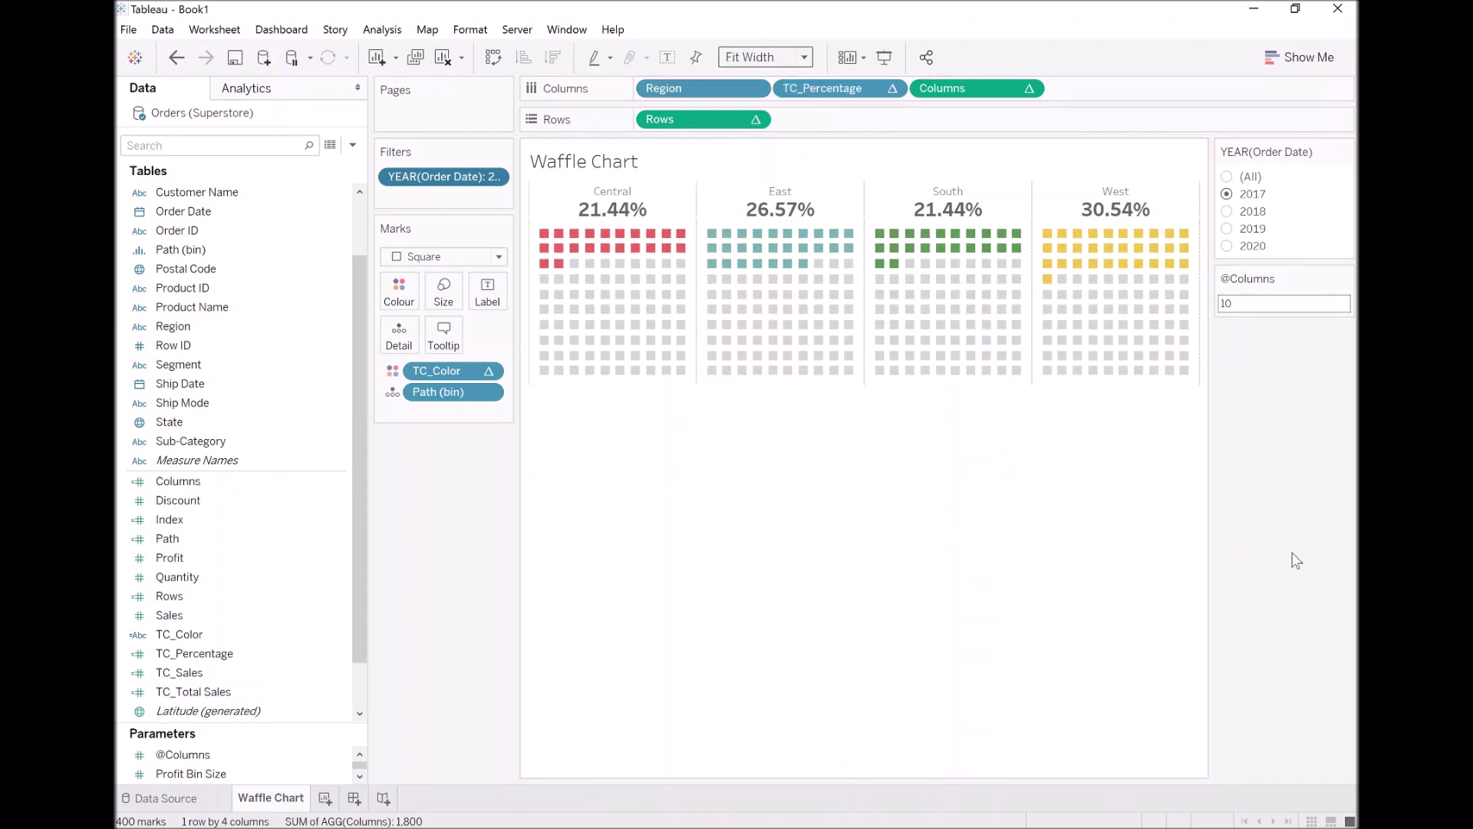